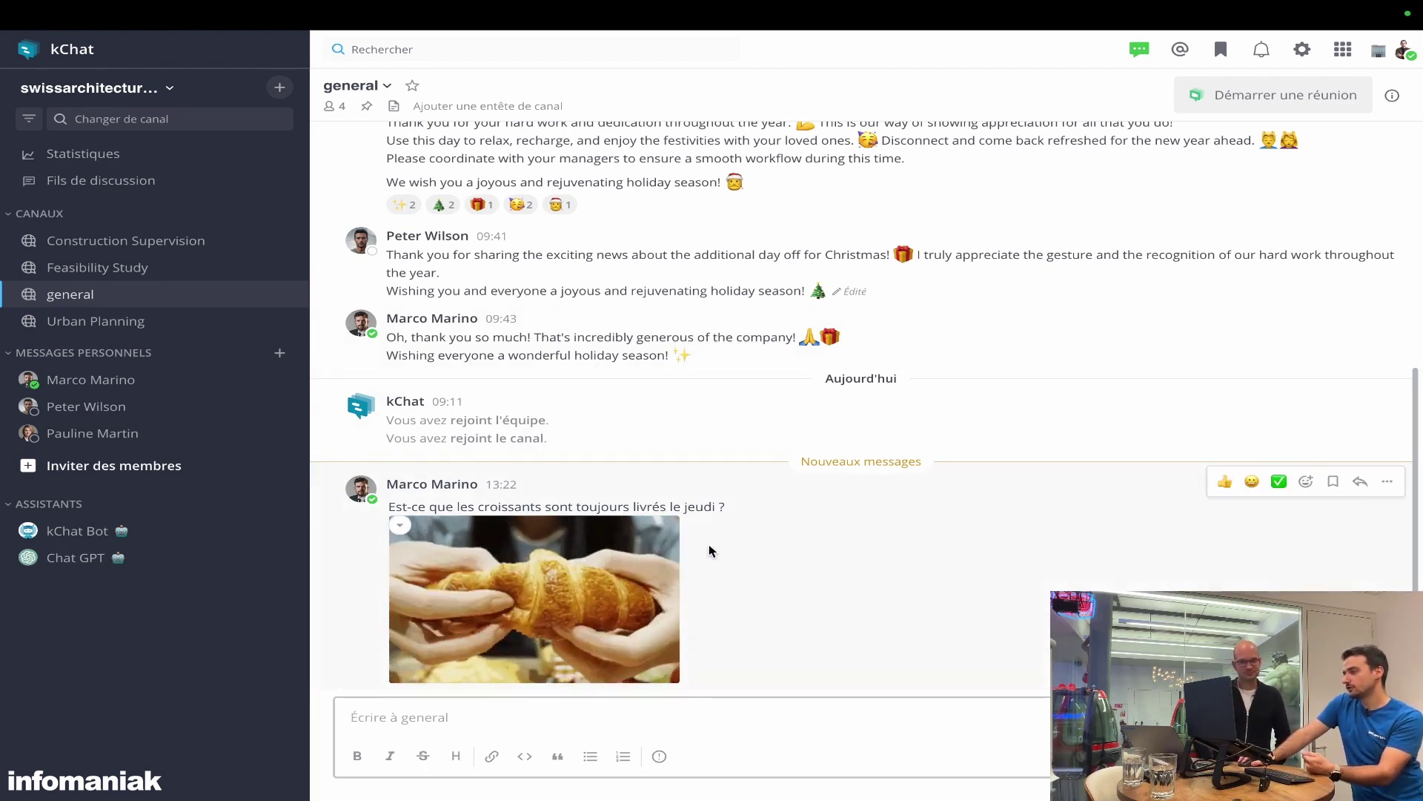
Step: Add a smiling emoji reaction to the message about the Thursday croissants in the general channel
left_click(1252, 482)
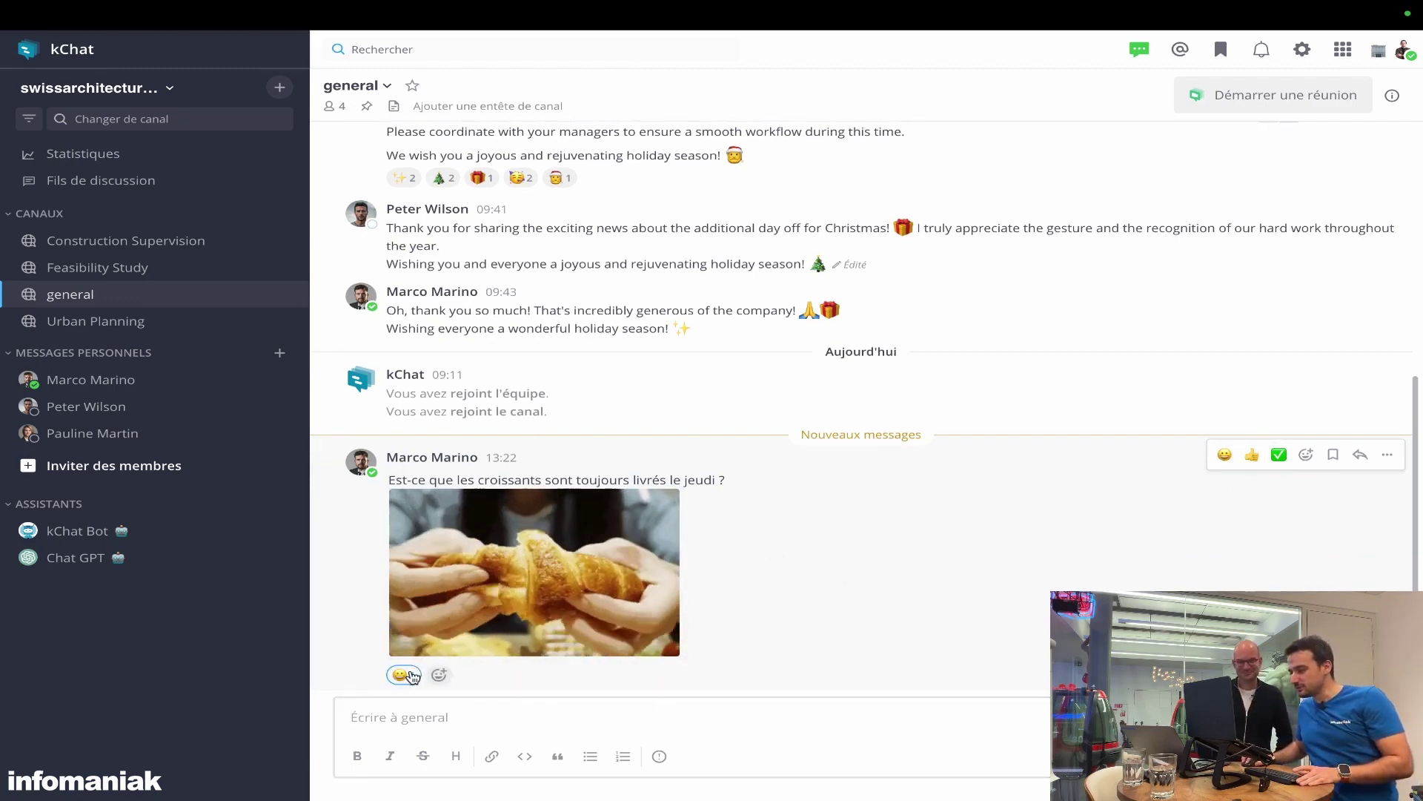
Step: Open the reply thread of the announcement about the extra Christmas day off, and close it without replying
scroll(770, 598, "up", 5)
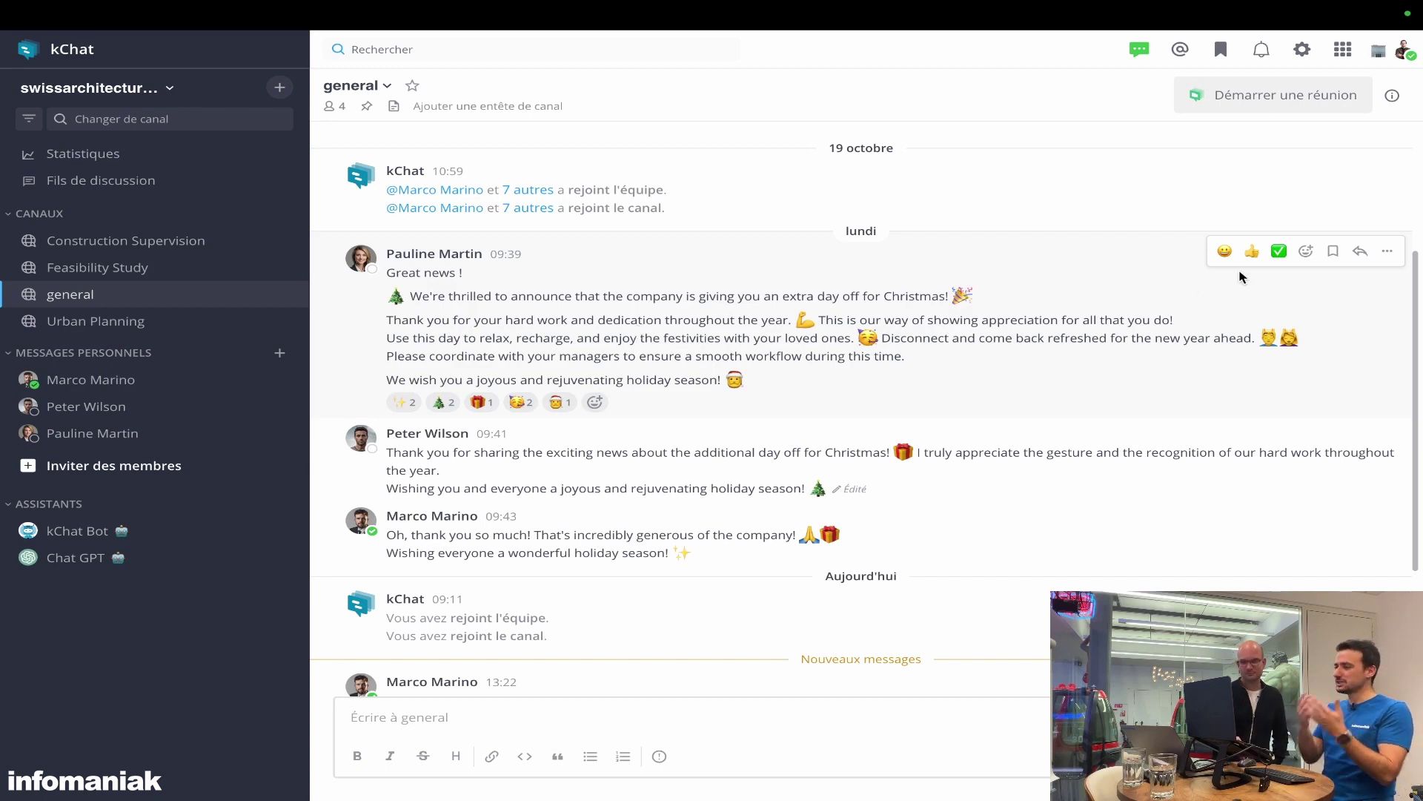
left_click(1359, 254)
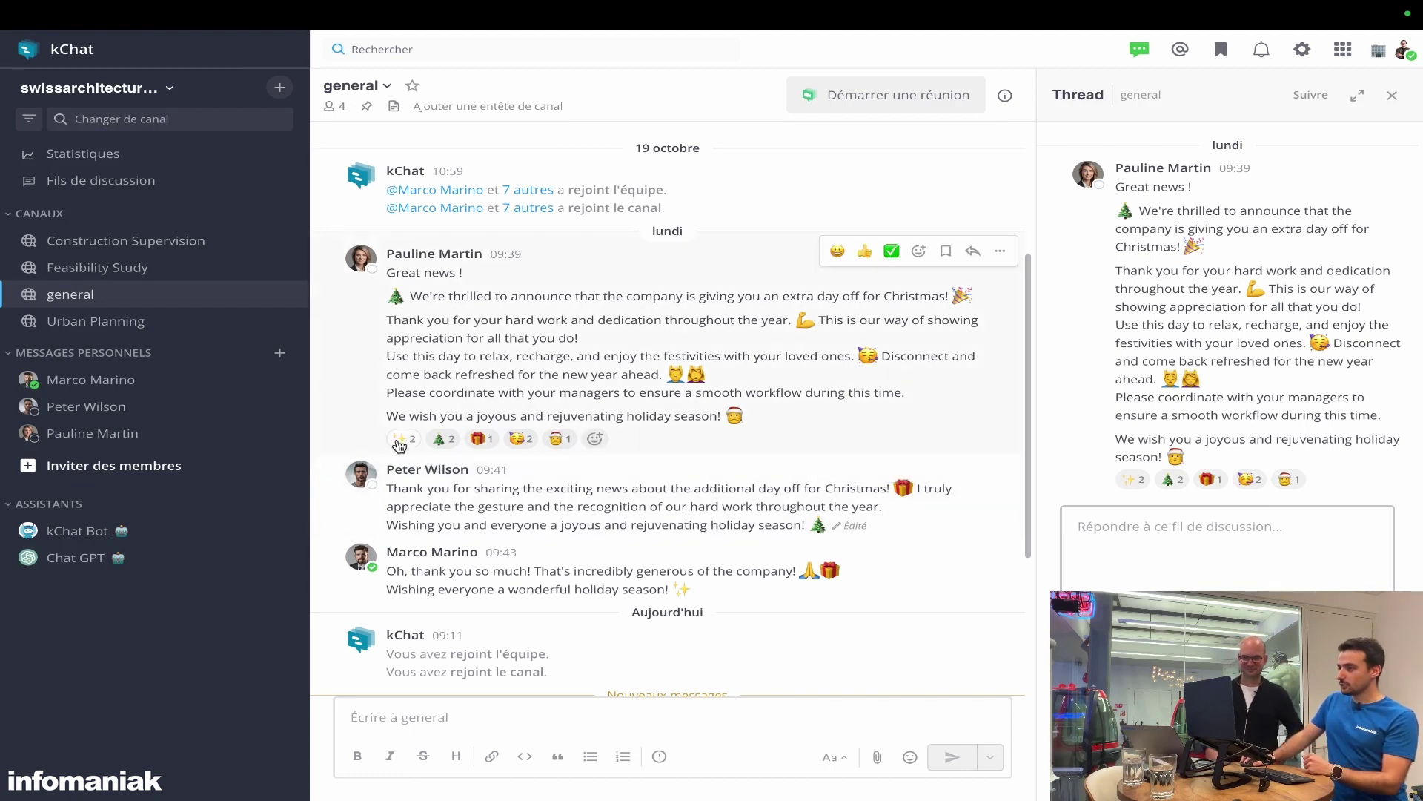
left_click(1141, 554)
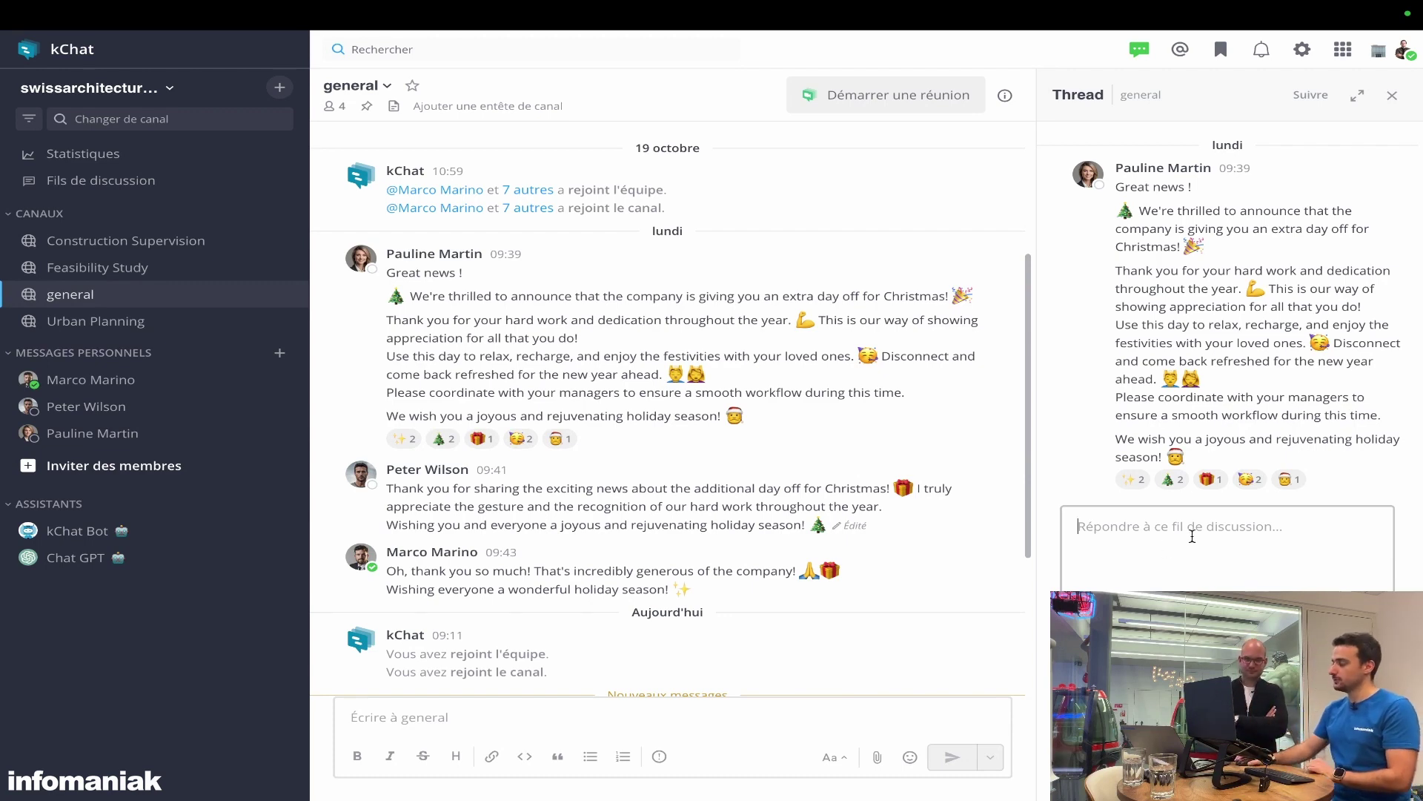
left_click(1393, 95)
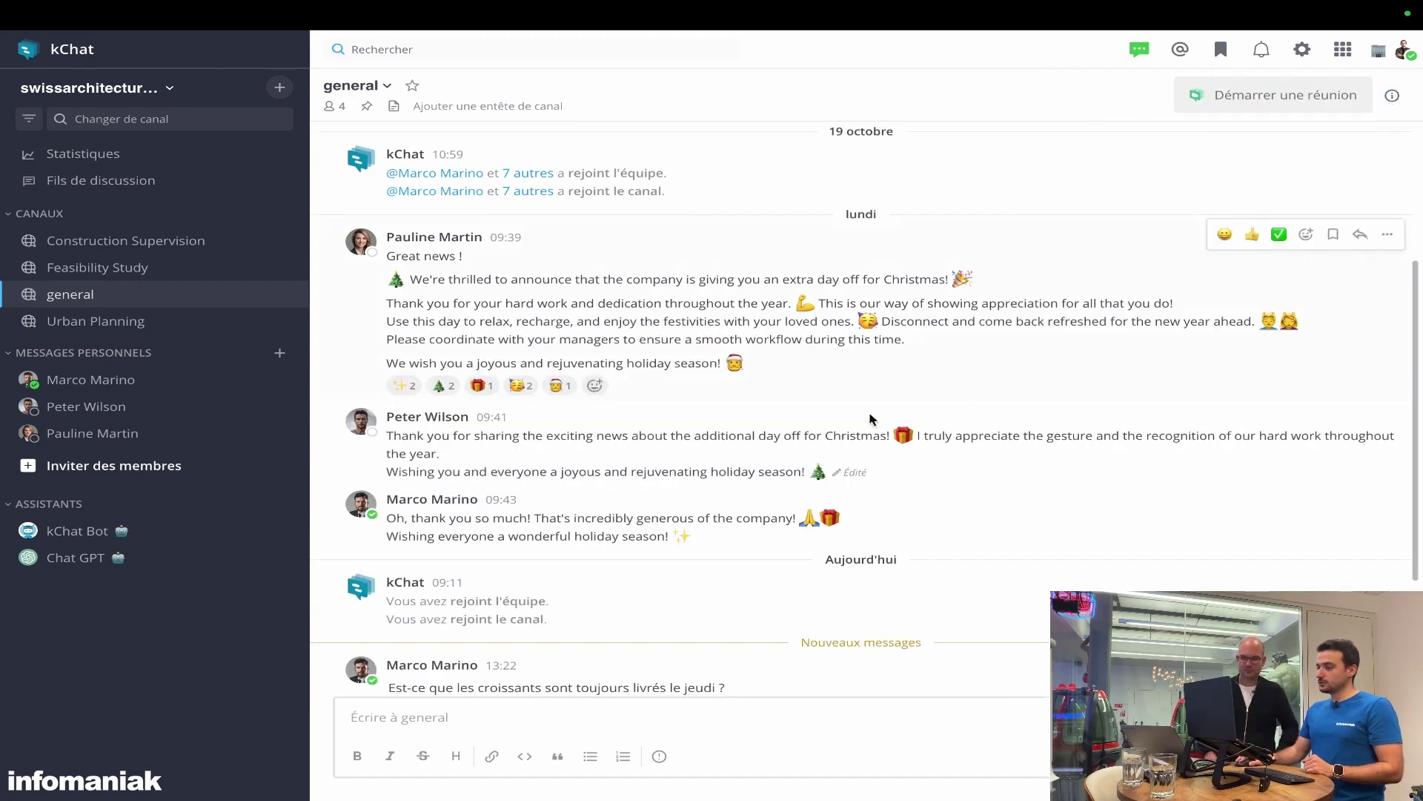
Step: Draft the text "Message" in the general channel's message box and clear it again
left_click(422, 719)
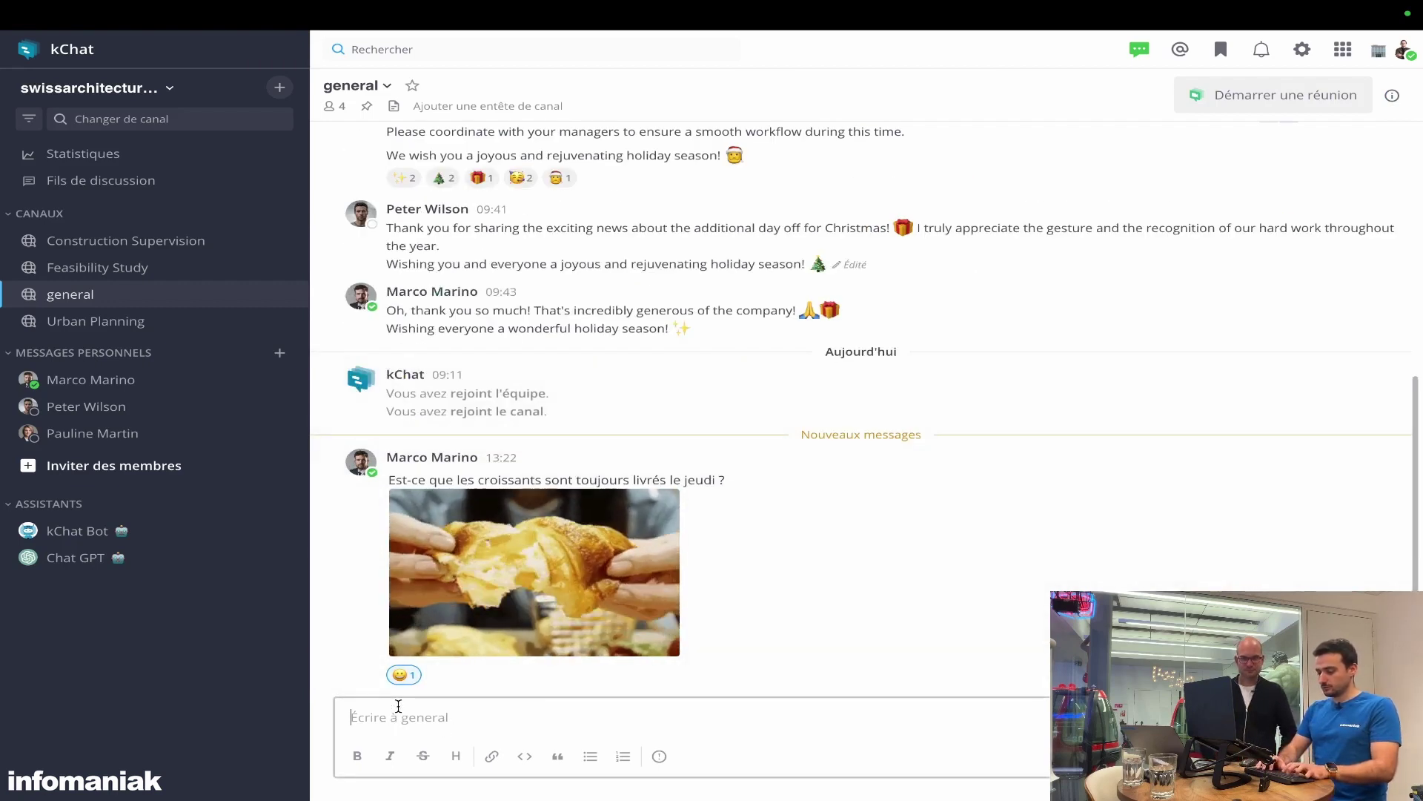
type("Message")
key("ctrl+a")
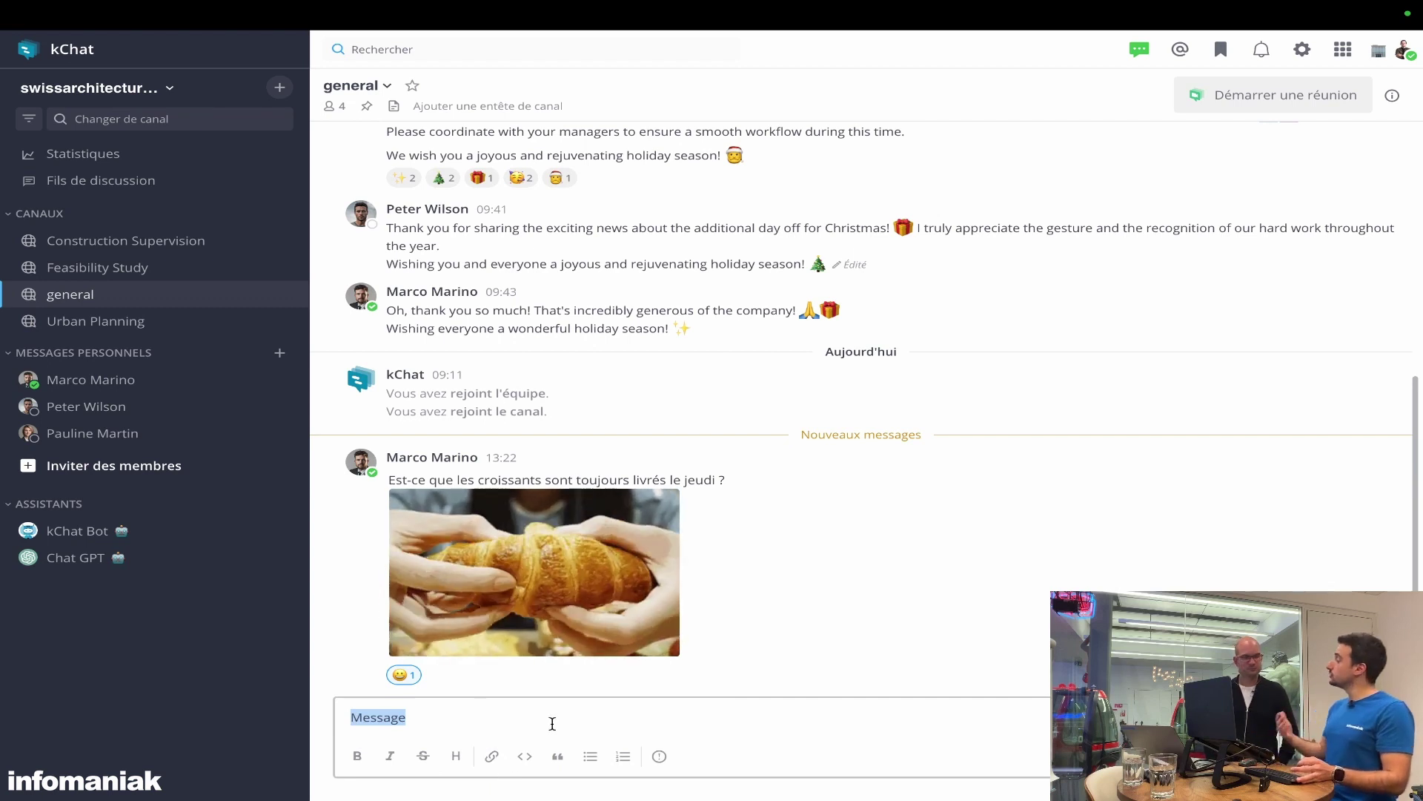
key("BackSpace")
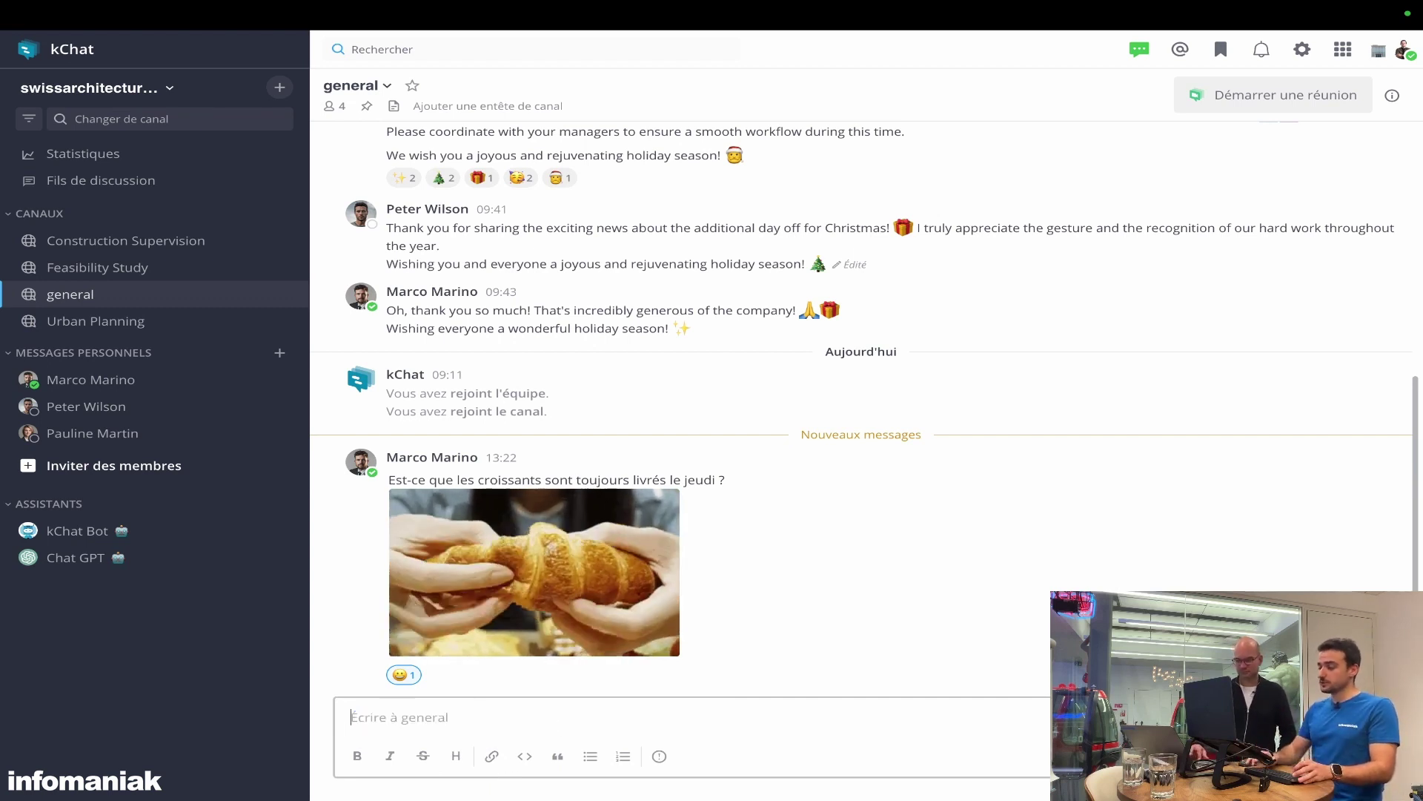
Step: Try the bulleted and numbered list formatting in the general channel's message draft, and clear the draft
left_click(599, 759)
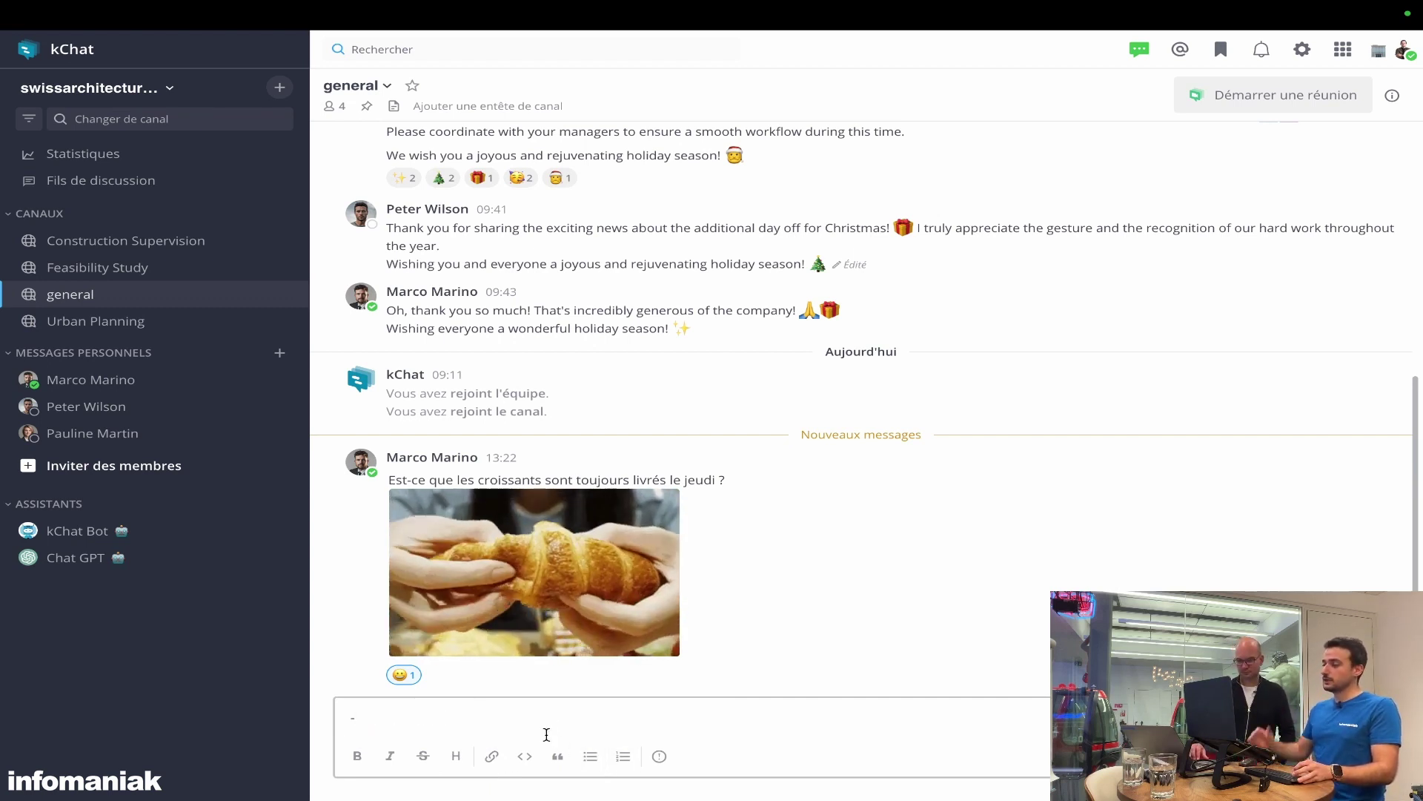
left_click(623, 756)
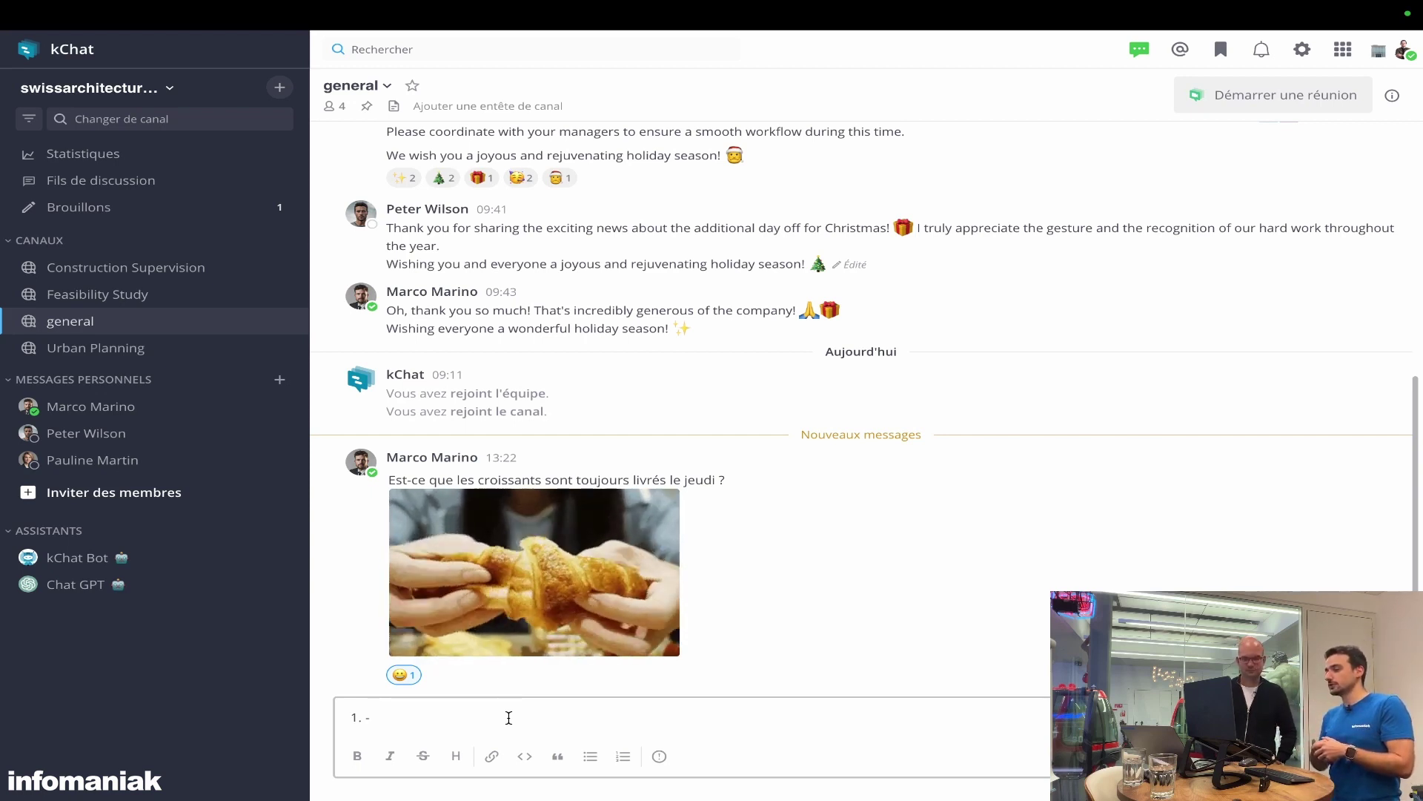
key("BackSpace")
key("BackSpace")
key("BackSpace")
key("BackSpace")
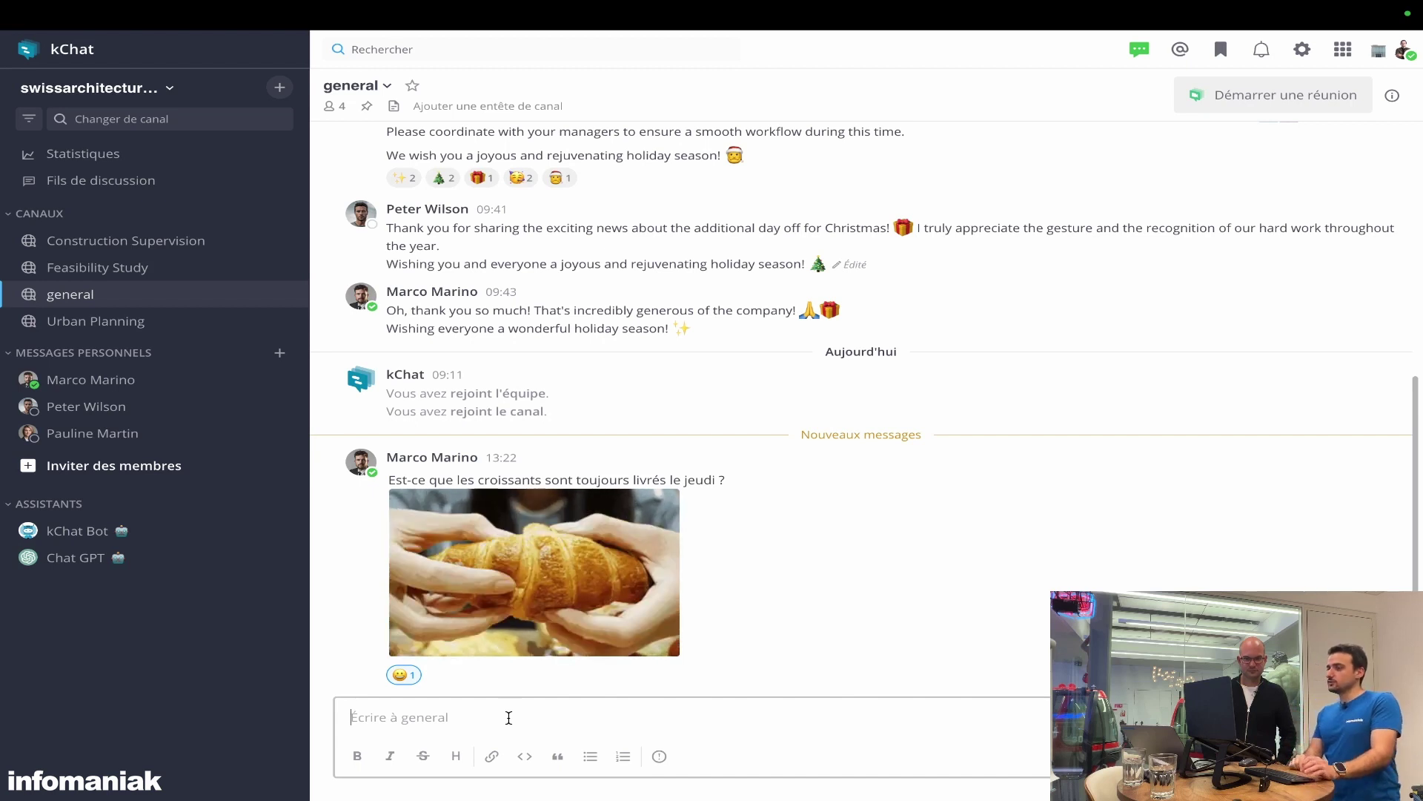
Step: View the Urban Planning channel
mouse_move(499, 683)
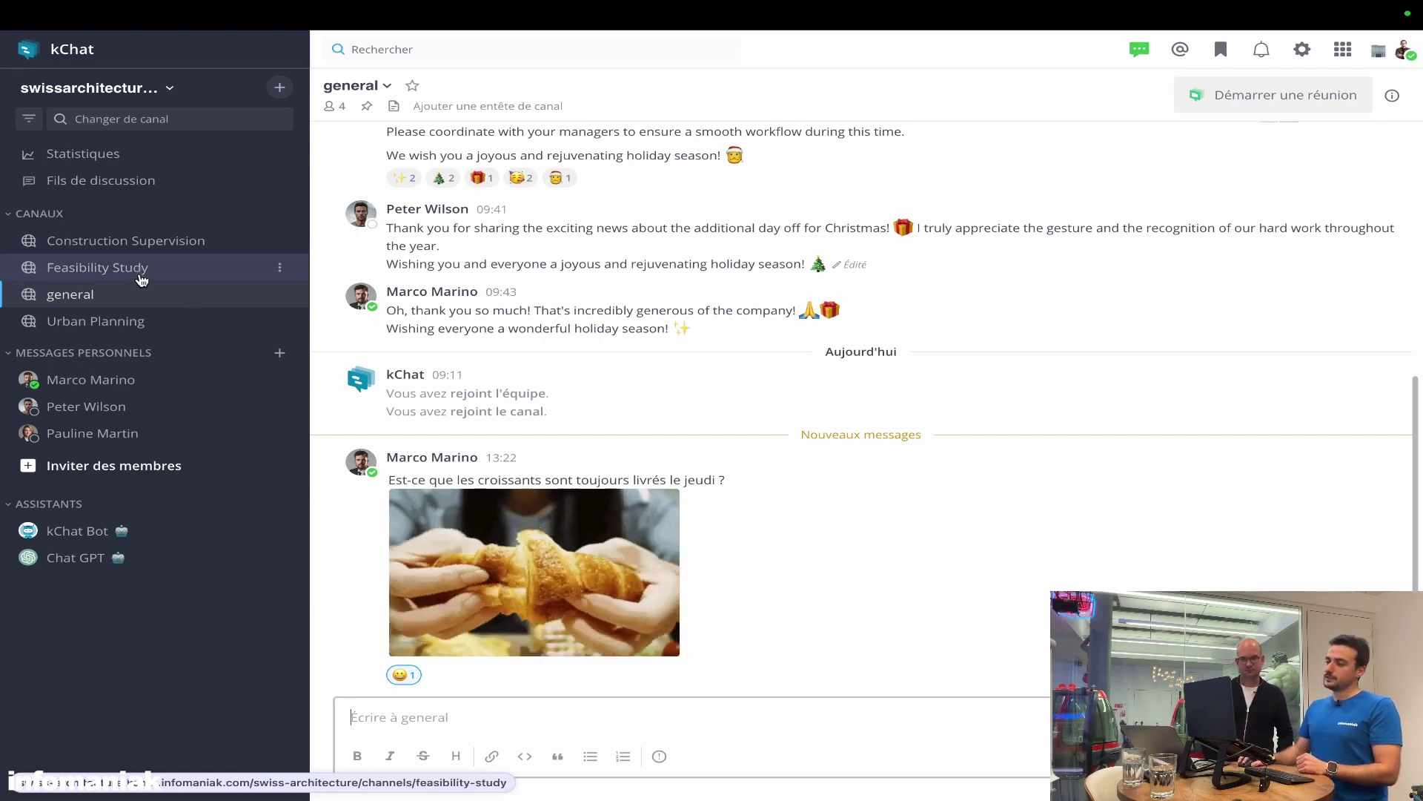
left_click(138, 317)
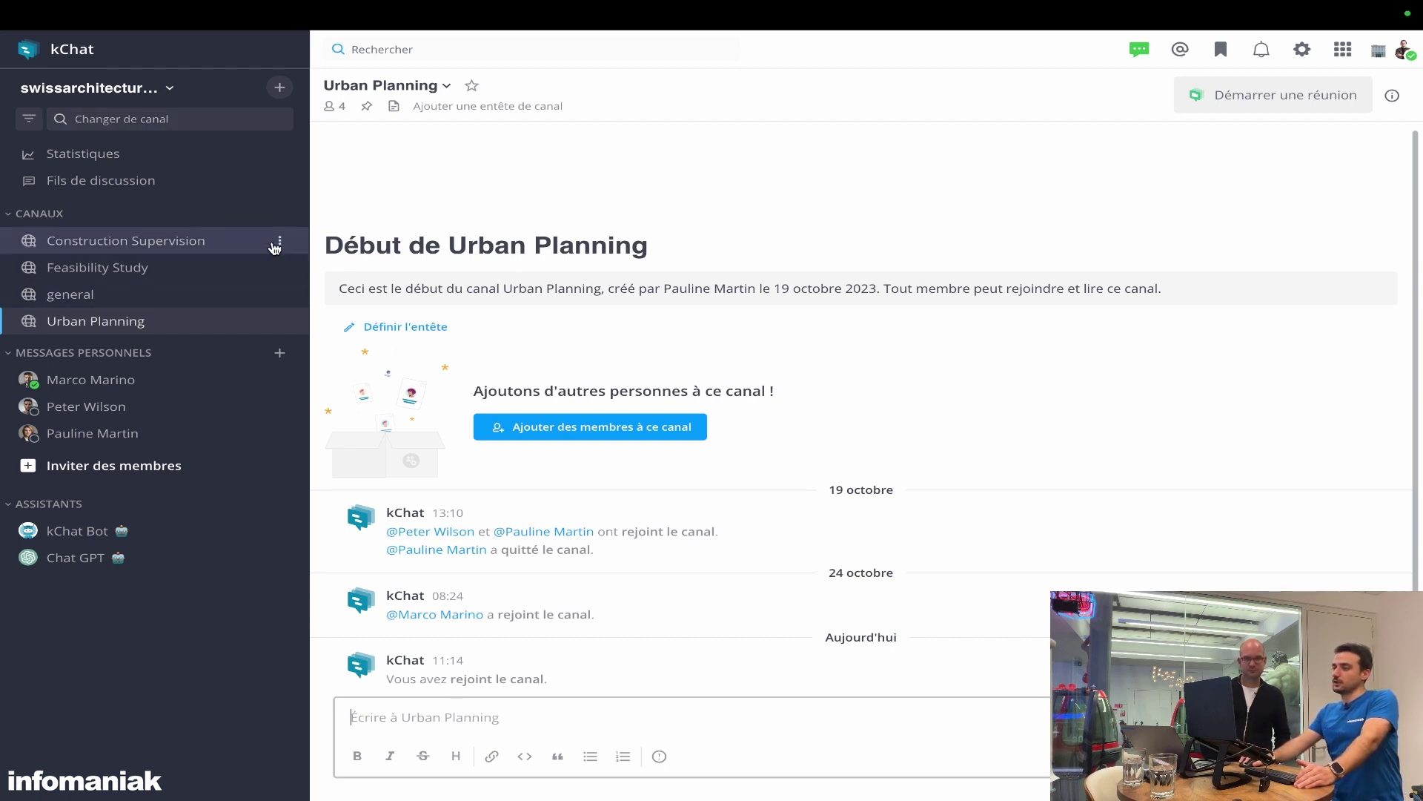
Step: Create a private channel named "test" without a description
left_click(279, 216)
left_click(348, 302)
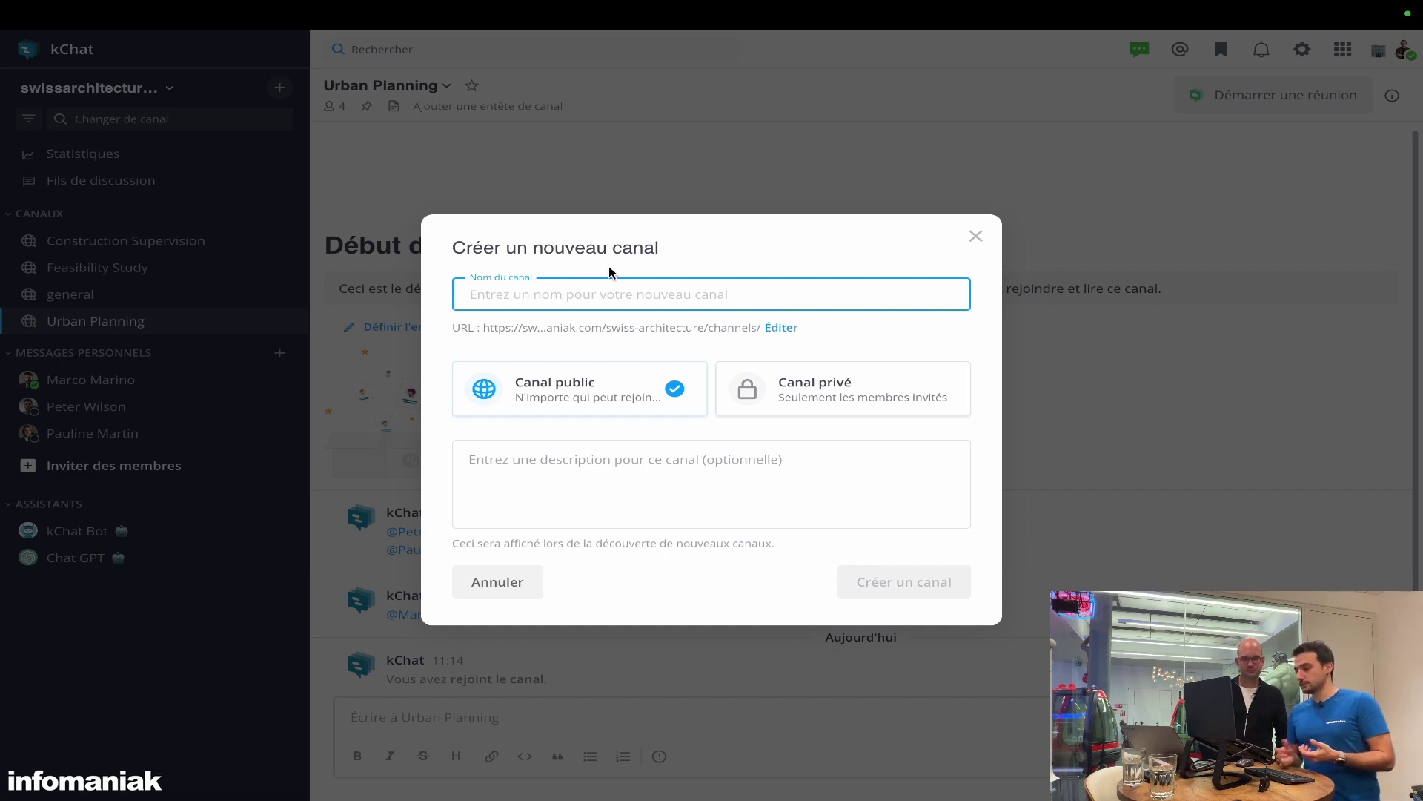
type("test")
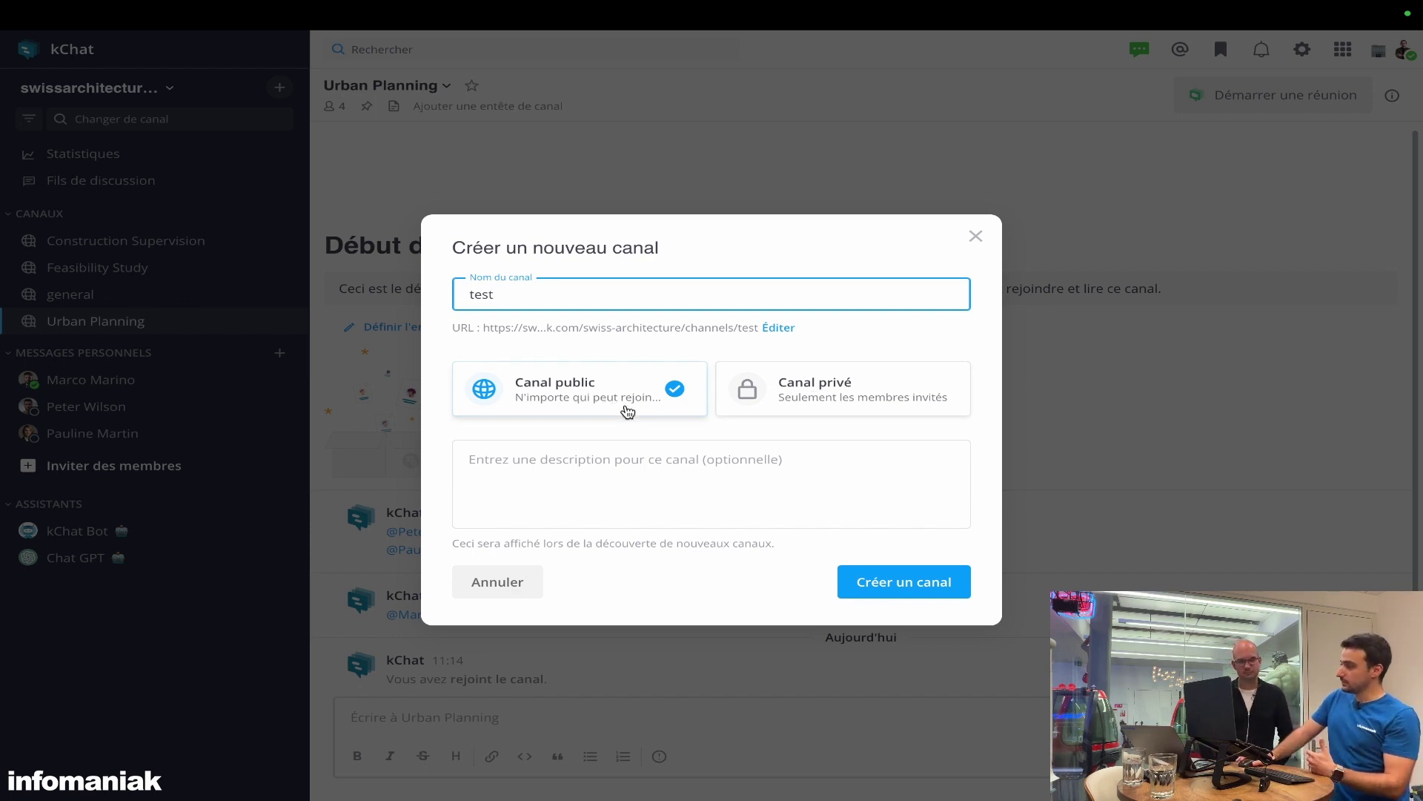
left_click(798, 407)
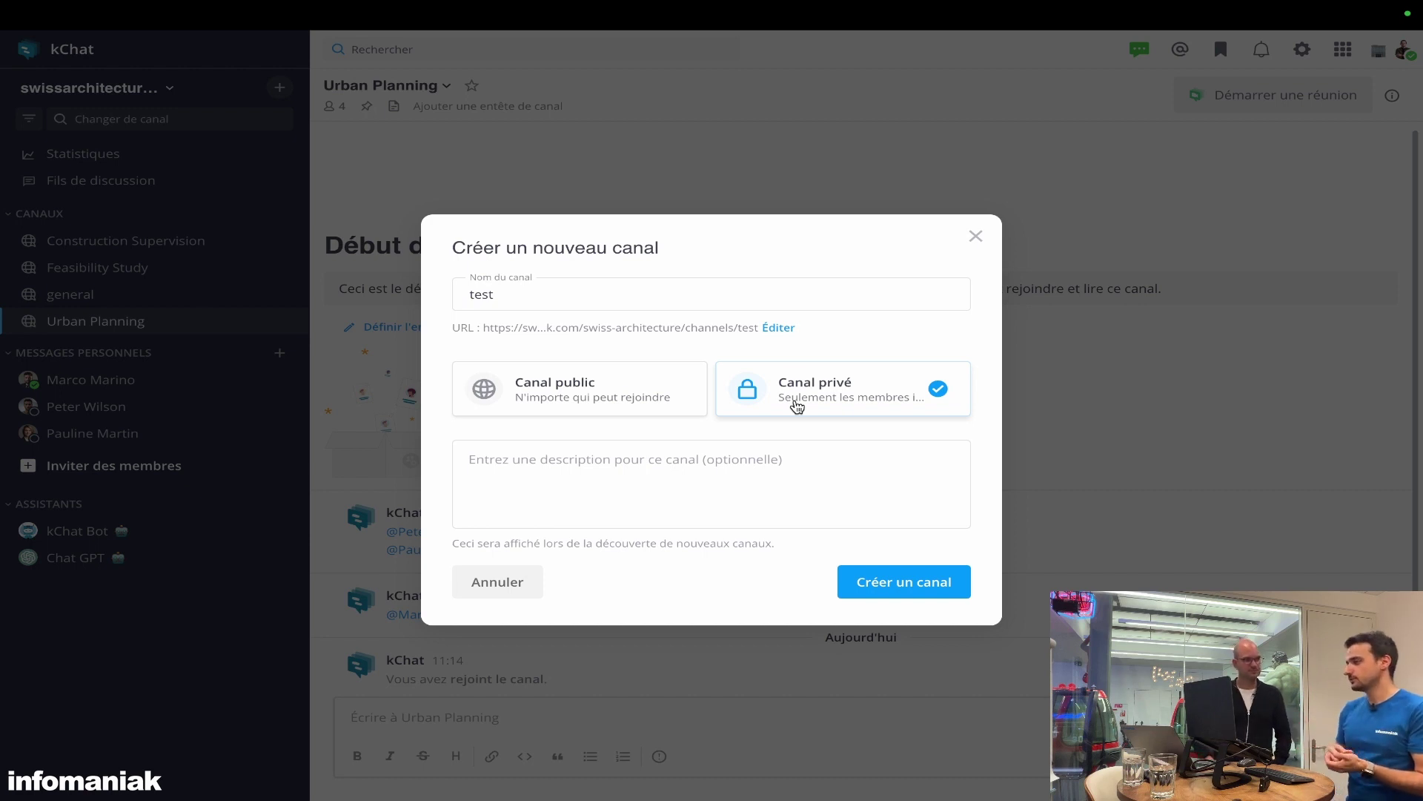
left_click(755, 463)
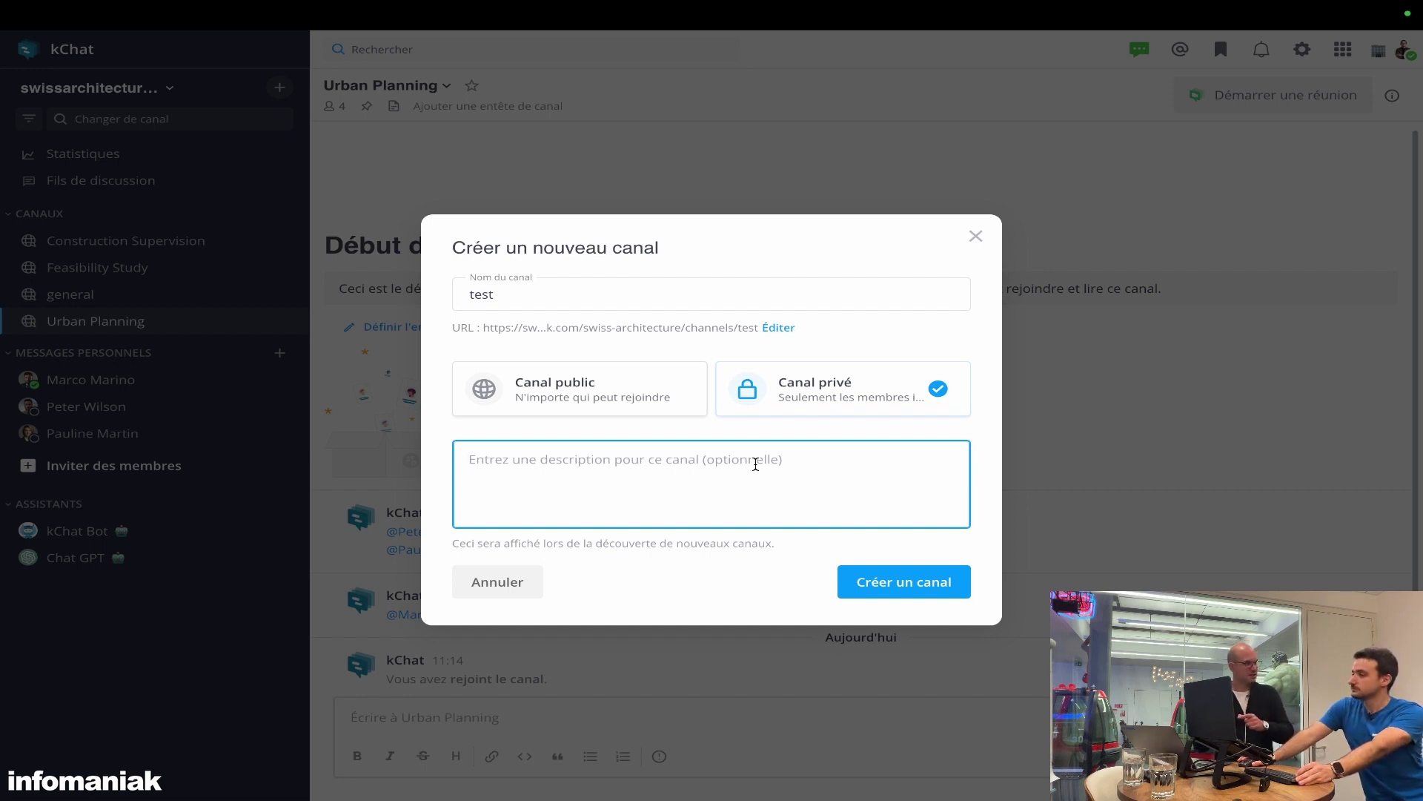
left_click(893, 593)
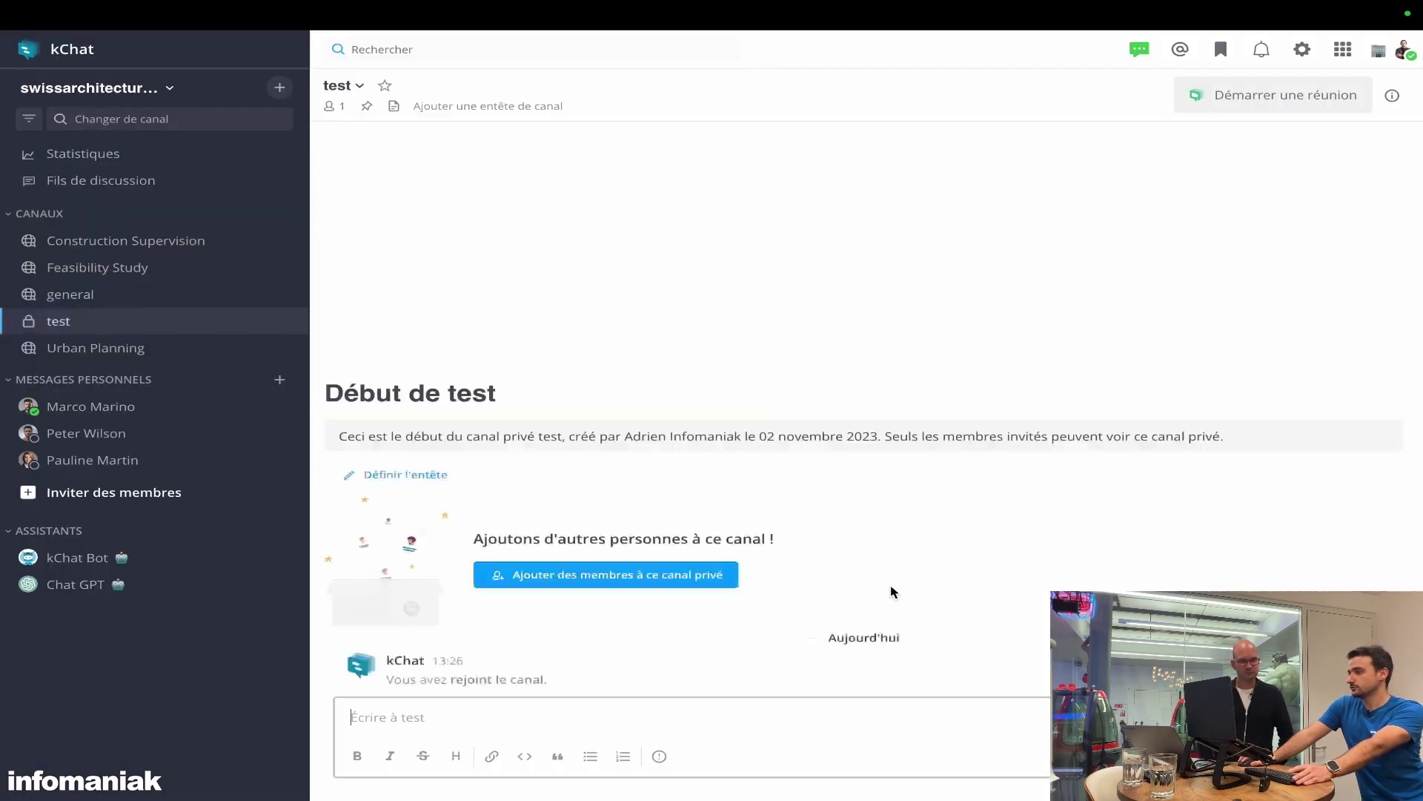
Step: Open the header text of the test channel for editing and close it without entering anything
left_click(471, 108)
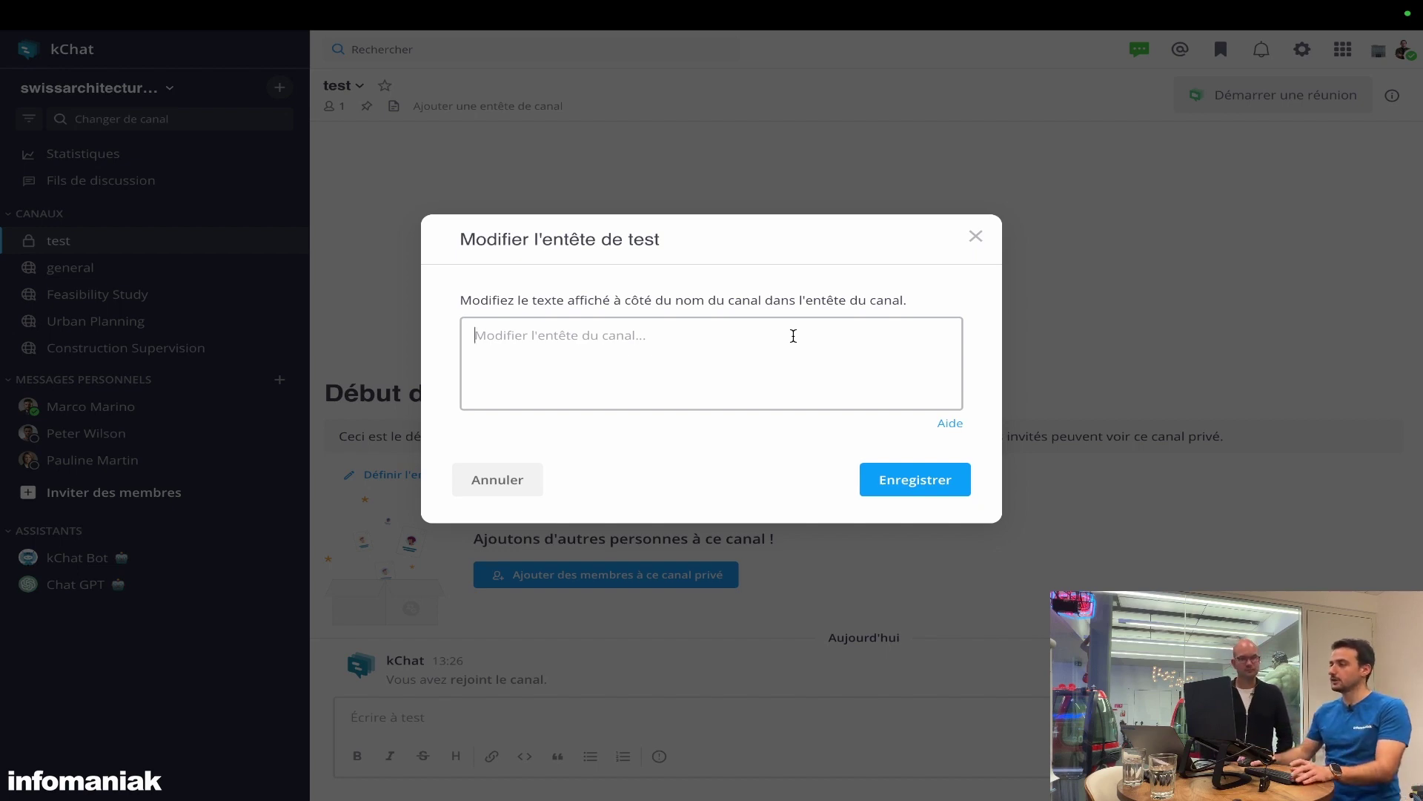
key("Escape")
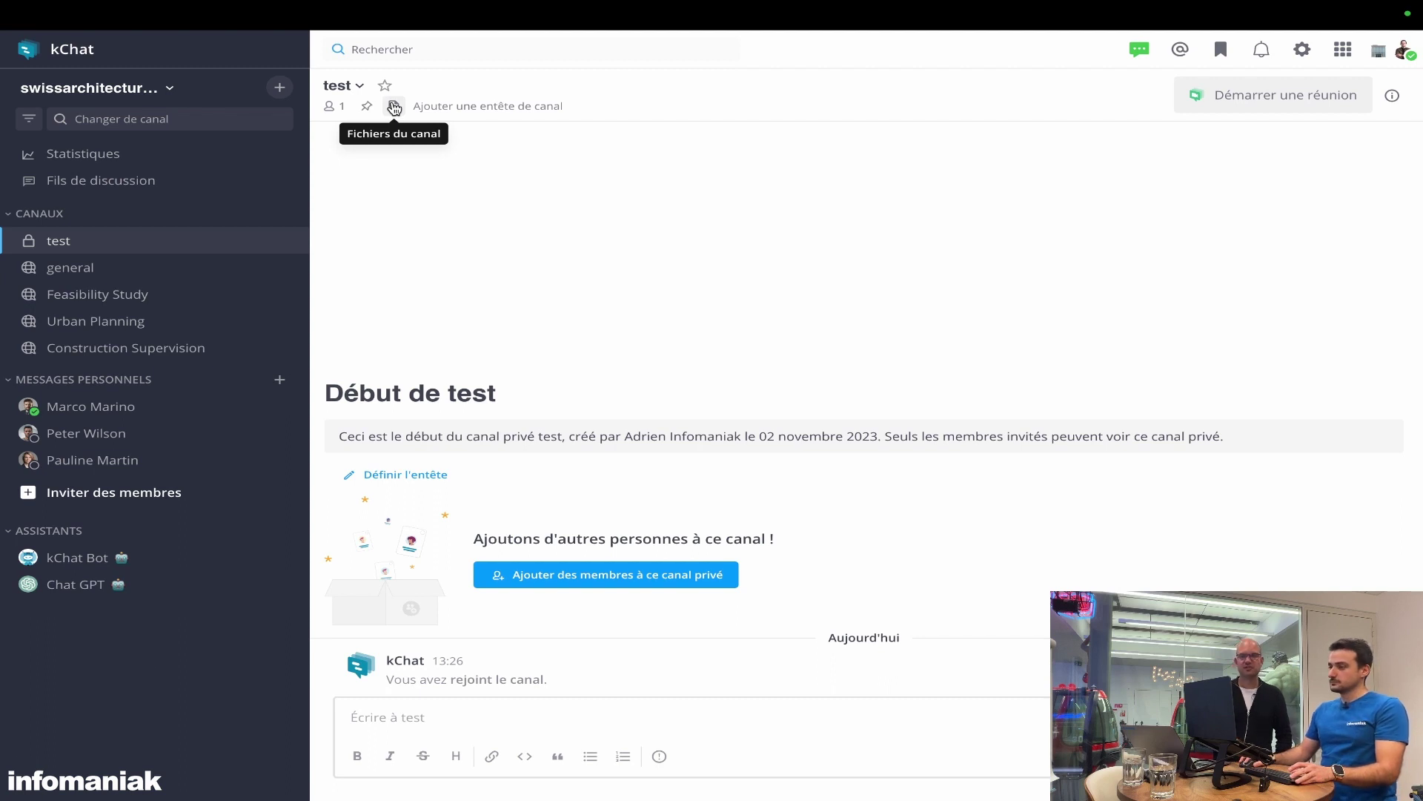
Step: Show the test channel's members, search for a colleague by first name and add that person to the channel
left_click(331, 106)
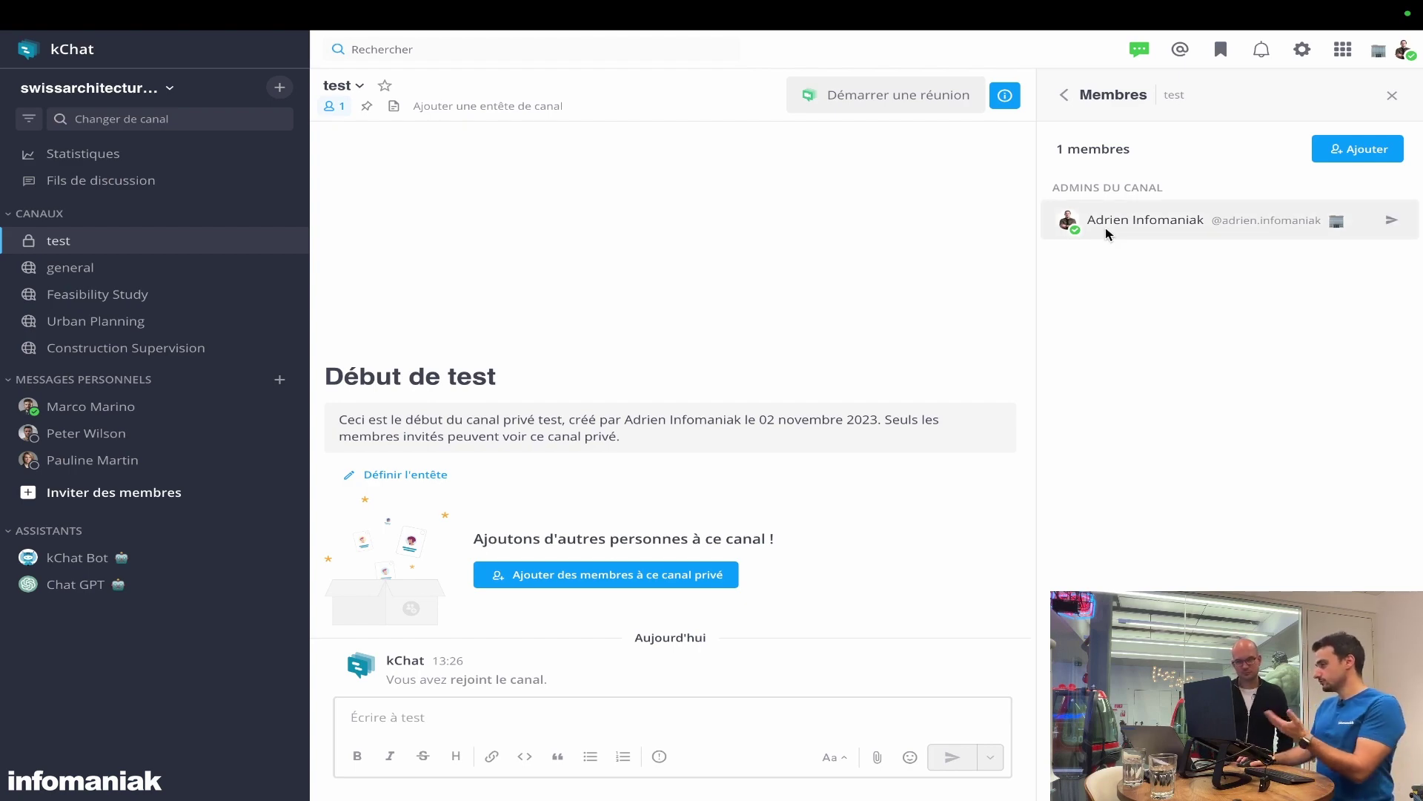
left_click(1346, 154)
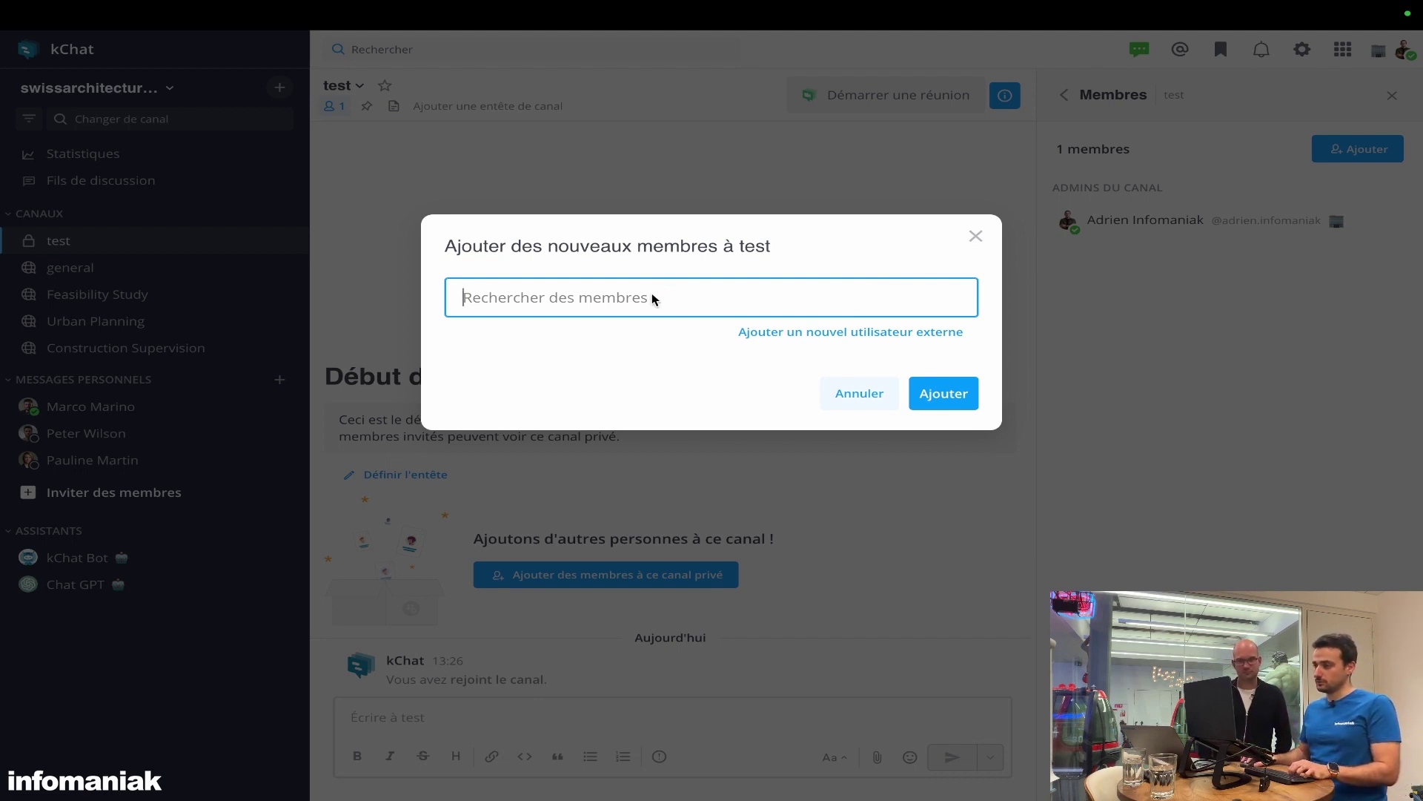
type("m")
key("BackSpace")
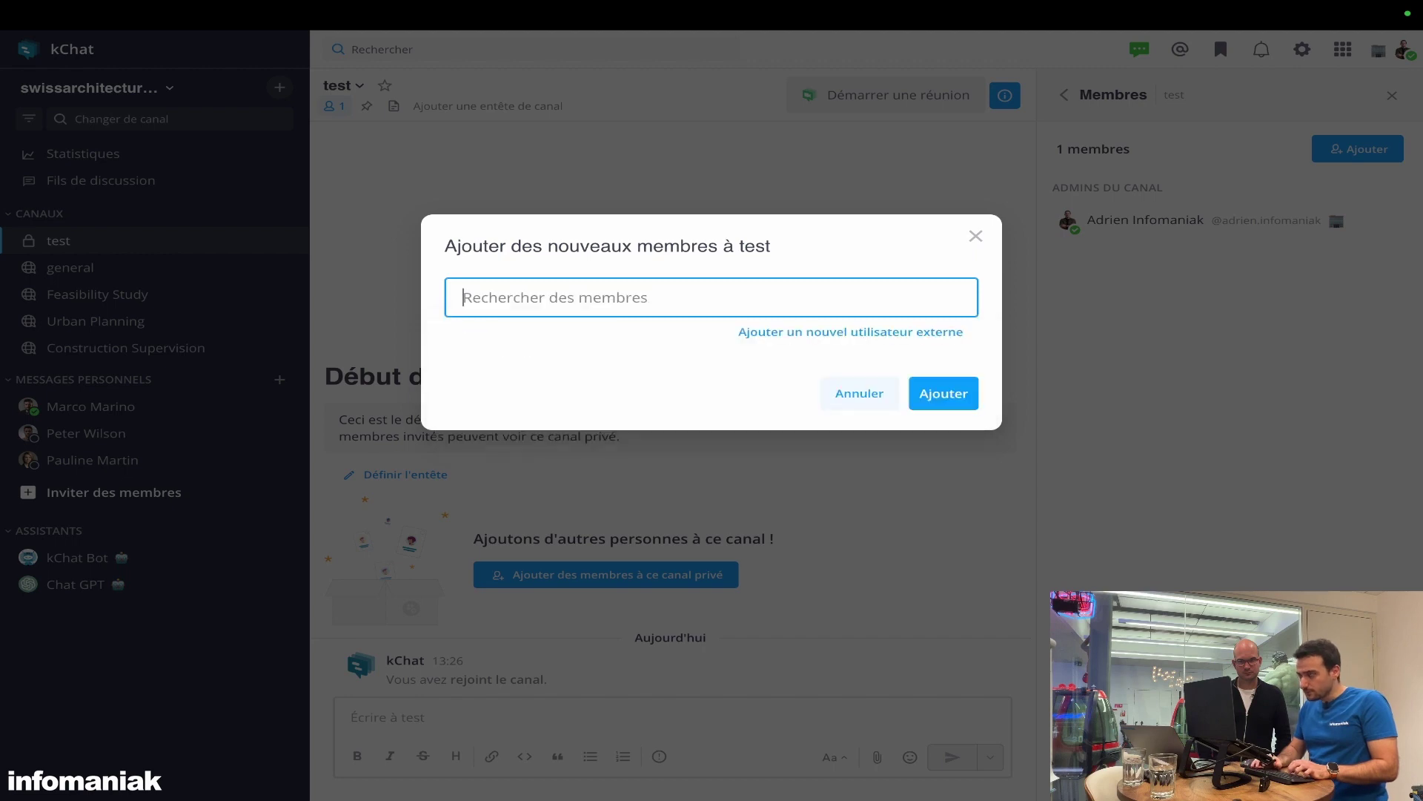
type("peter")
left_click(555, 343)
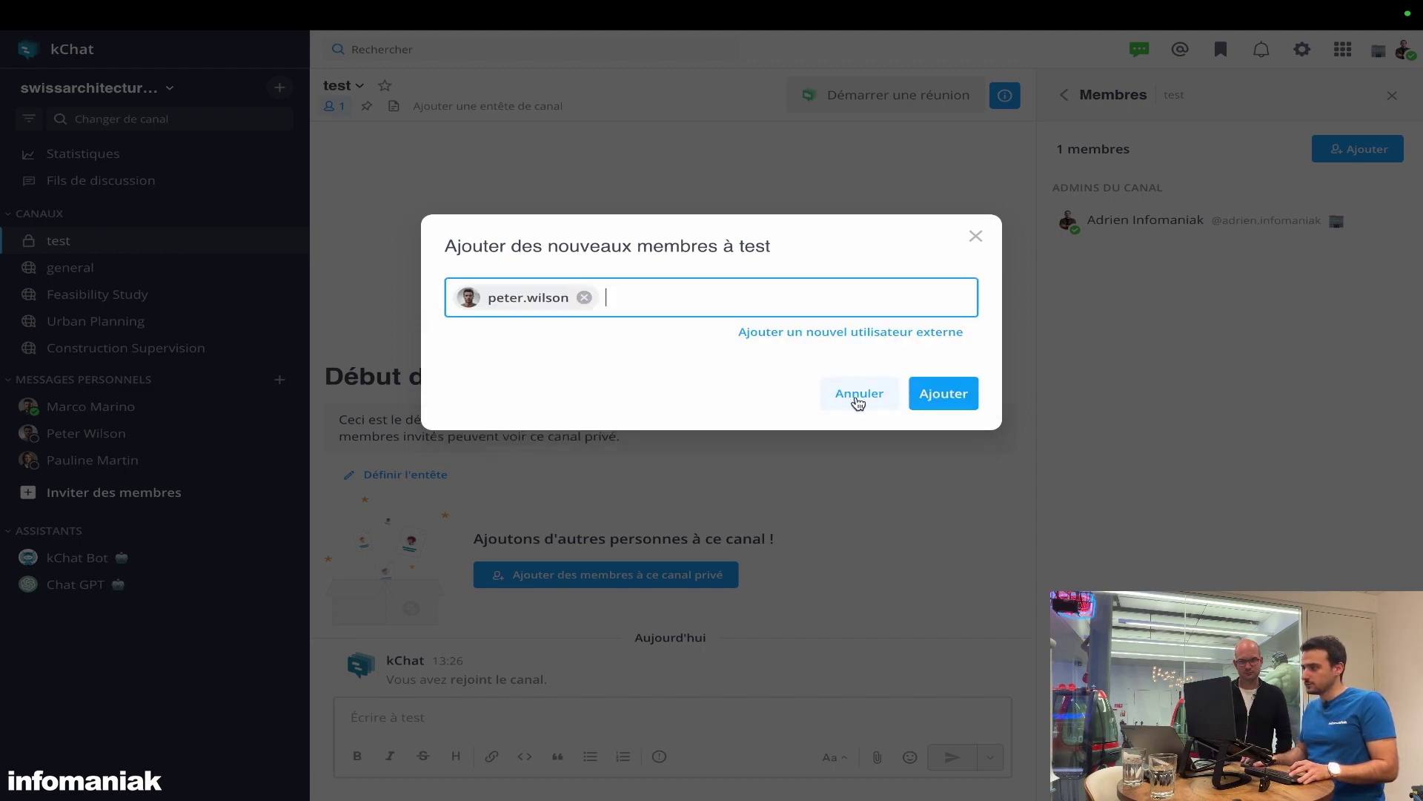
left_click(945, 397)
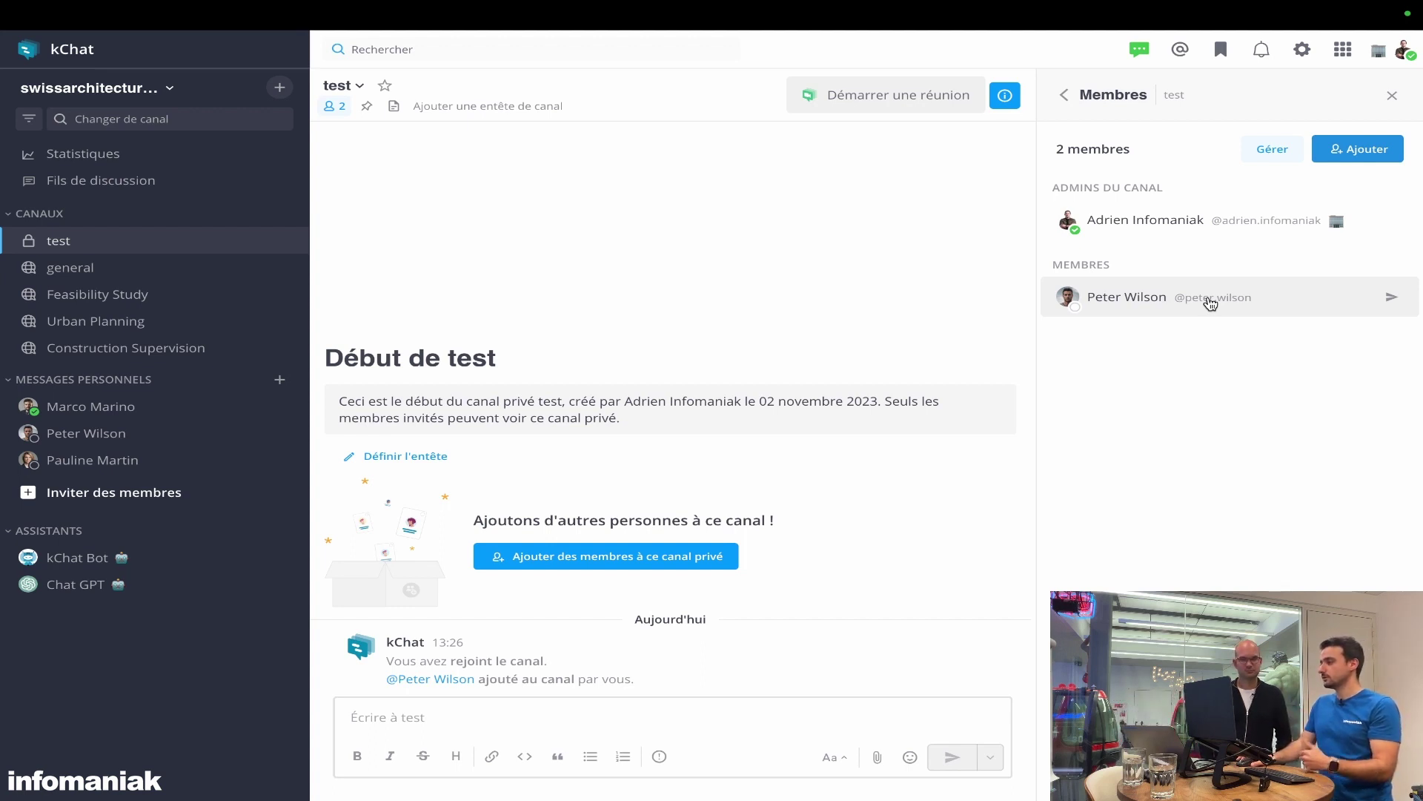
Step: Examine the options for adding members and managing the test channel, and close them without changes
left_click(1332, 154)
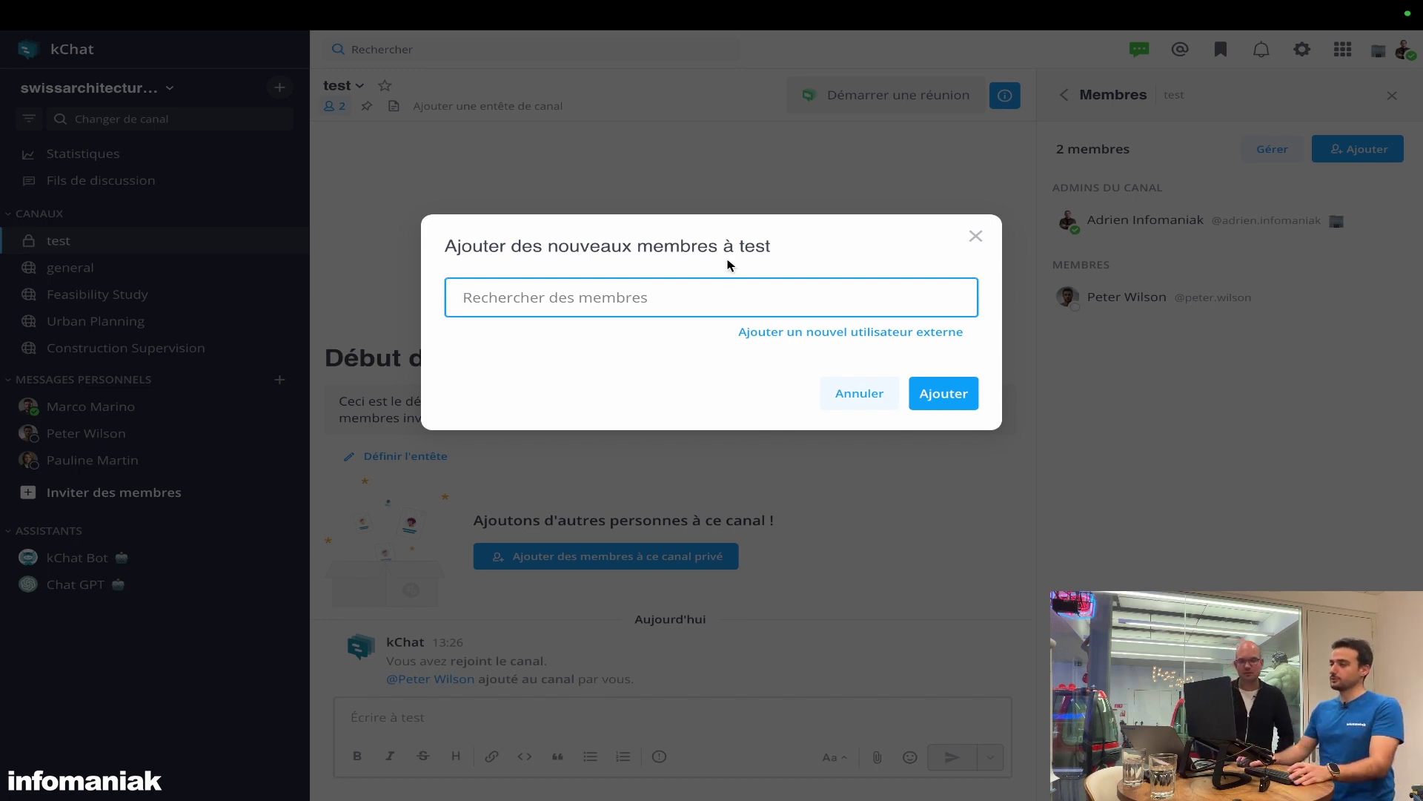
key("Escape")
left_click(360, 90)
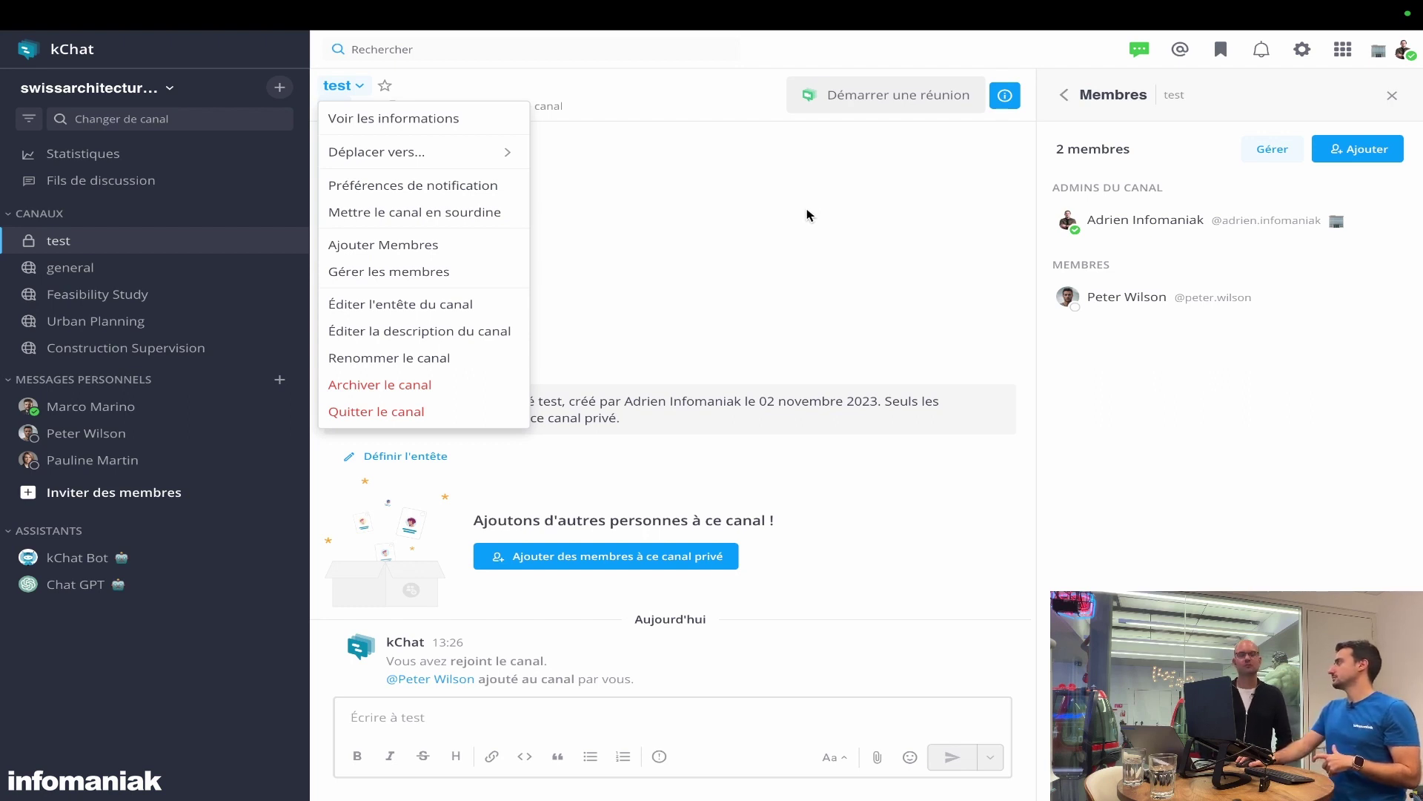
left_click(807, 215)
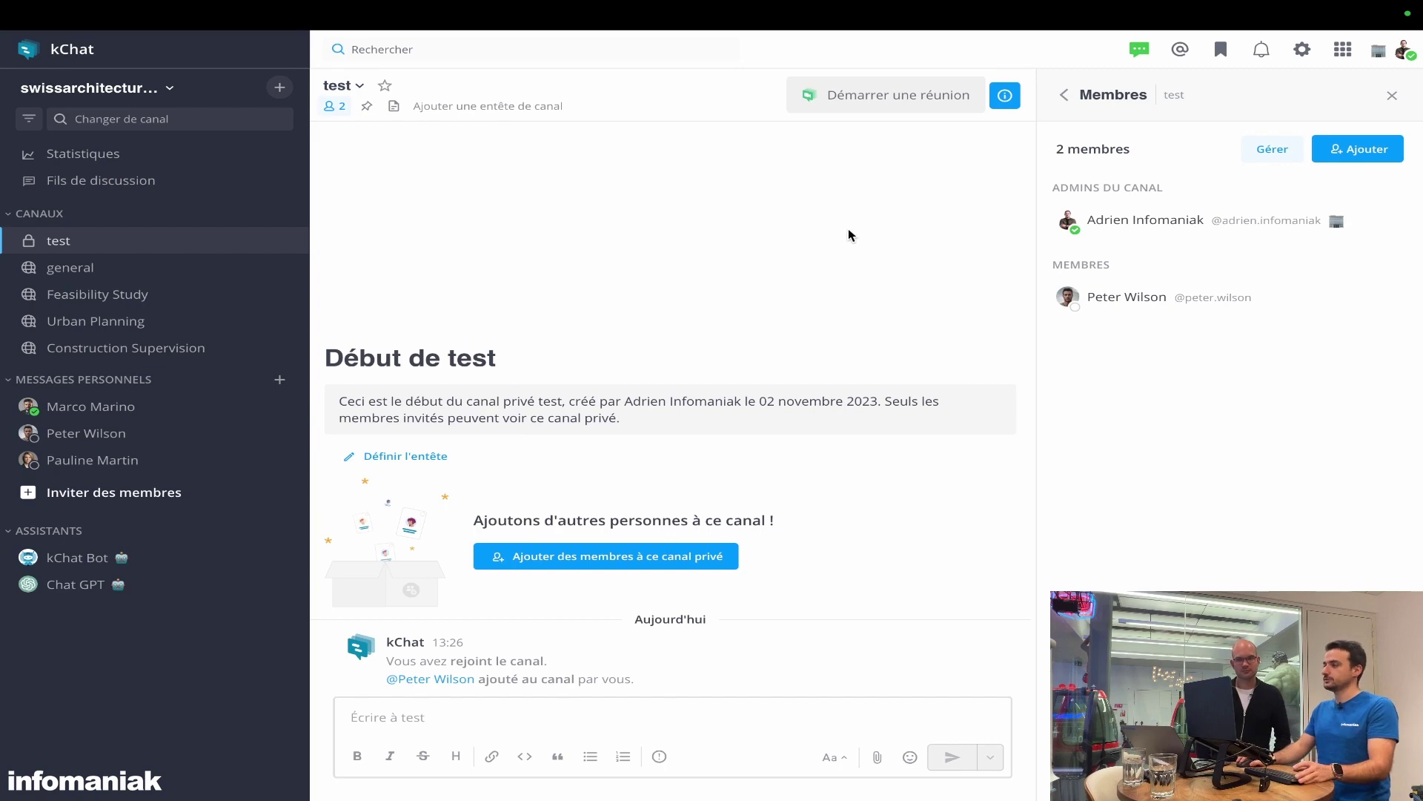
left_click(1351, 151)
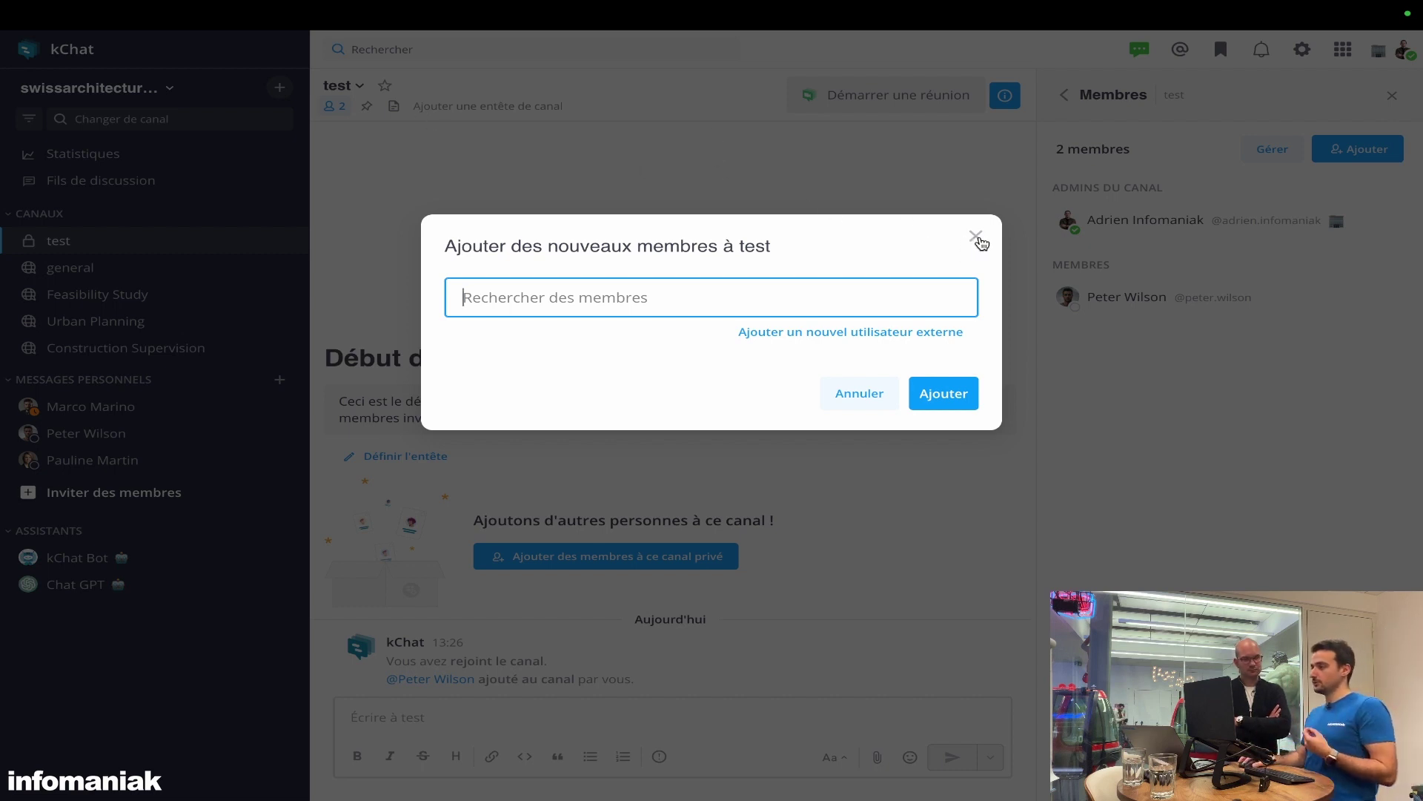
left_click(977, 237)
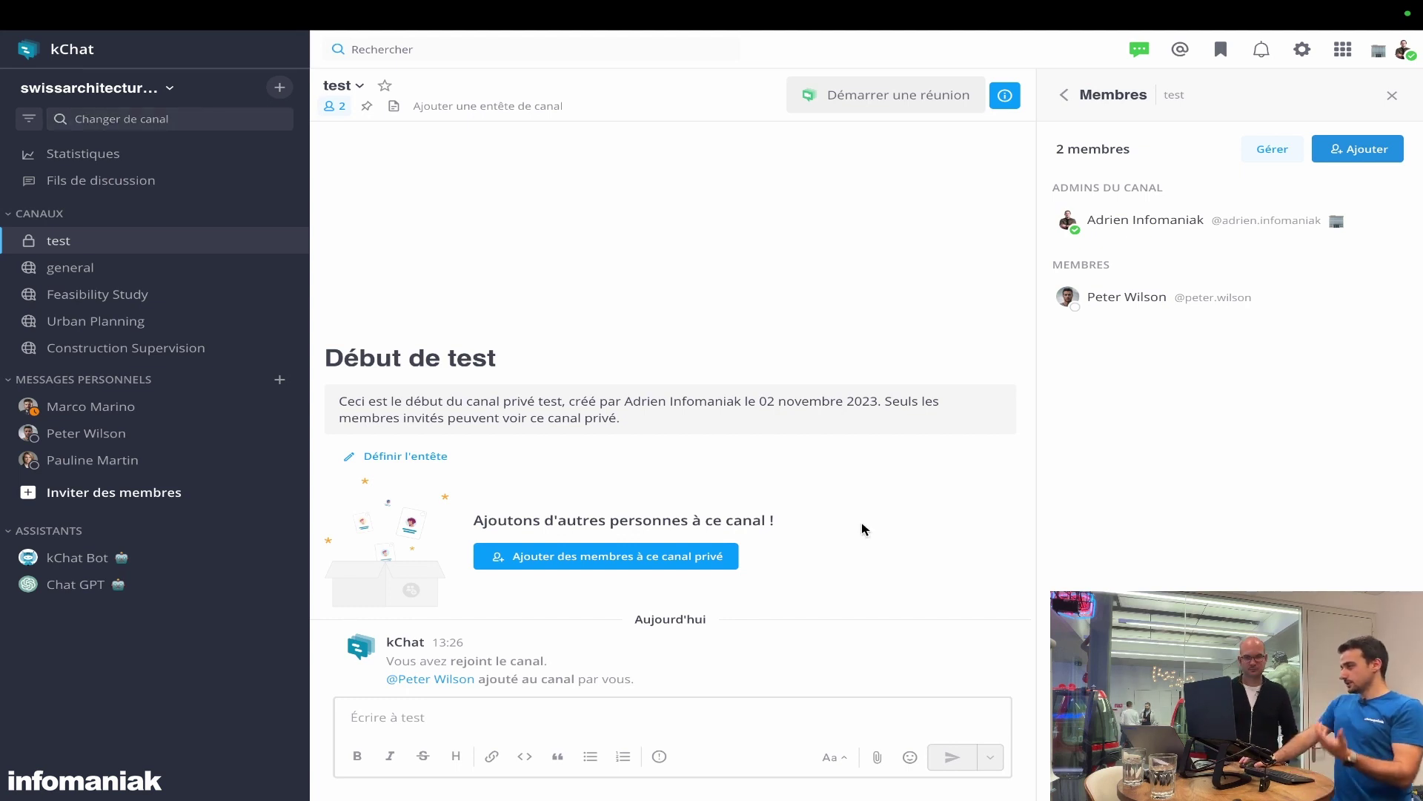
Step: Close the member list of the test channel and post "Bonjour" in the general channel
left_click(1392, 89)
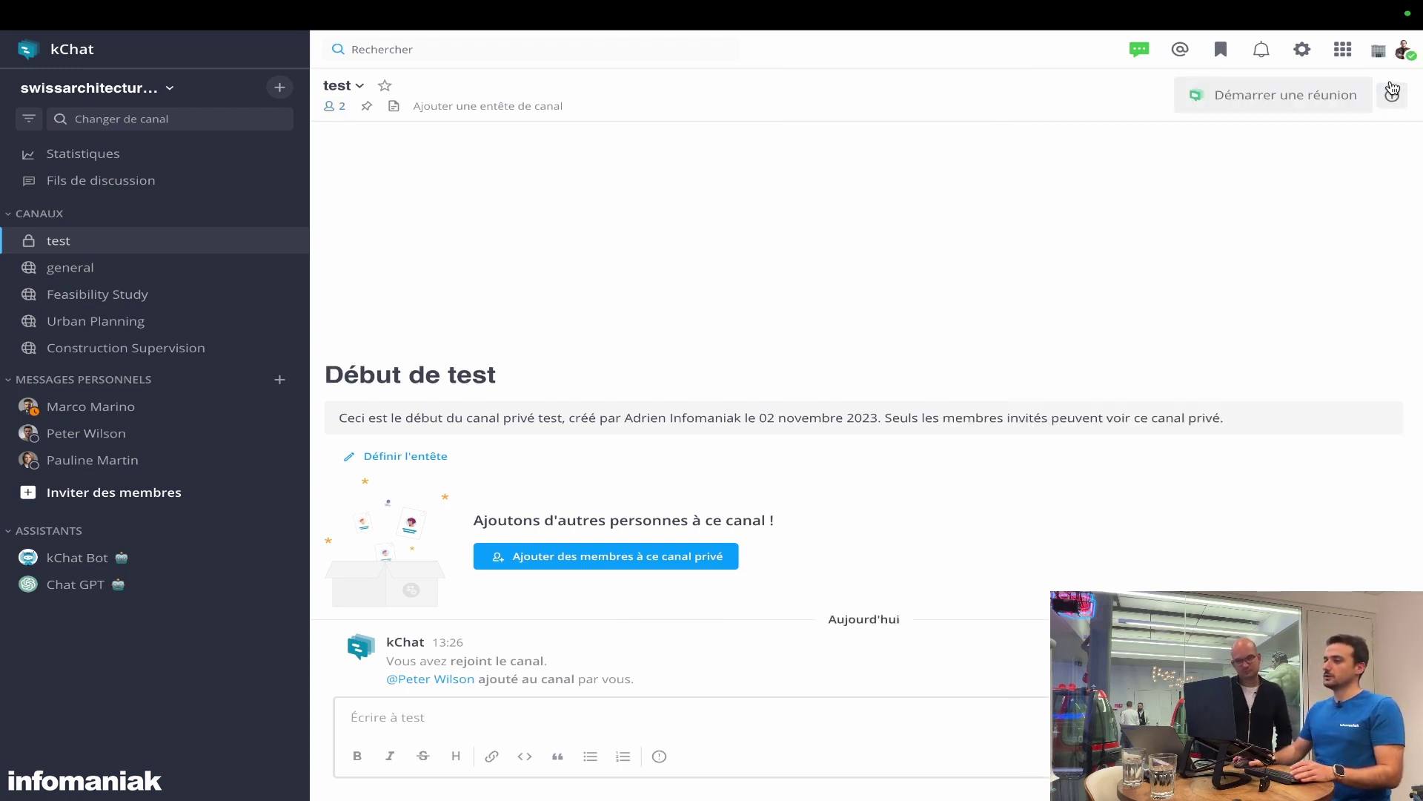
left_click(110, 266)
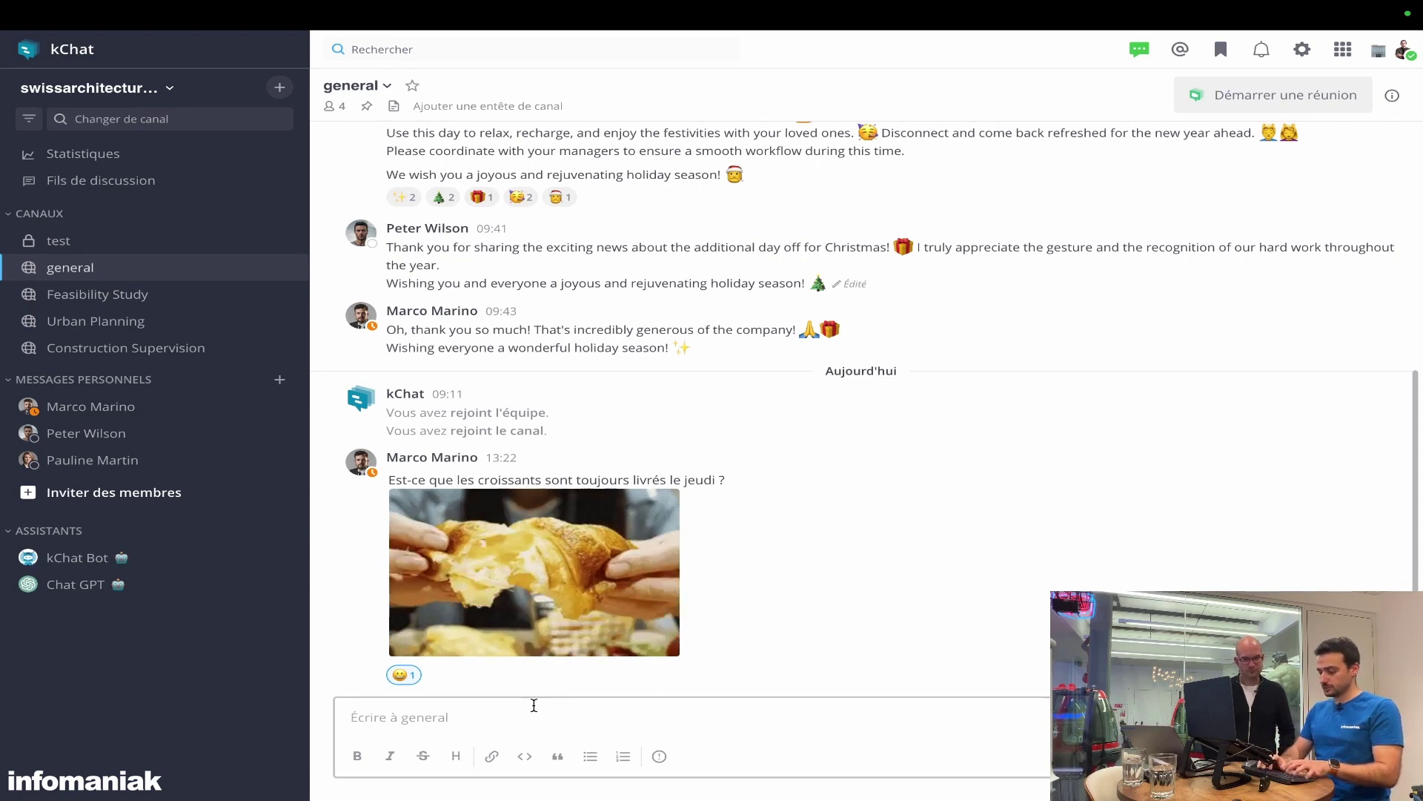
type("Bonjour")
key("Return")
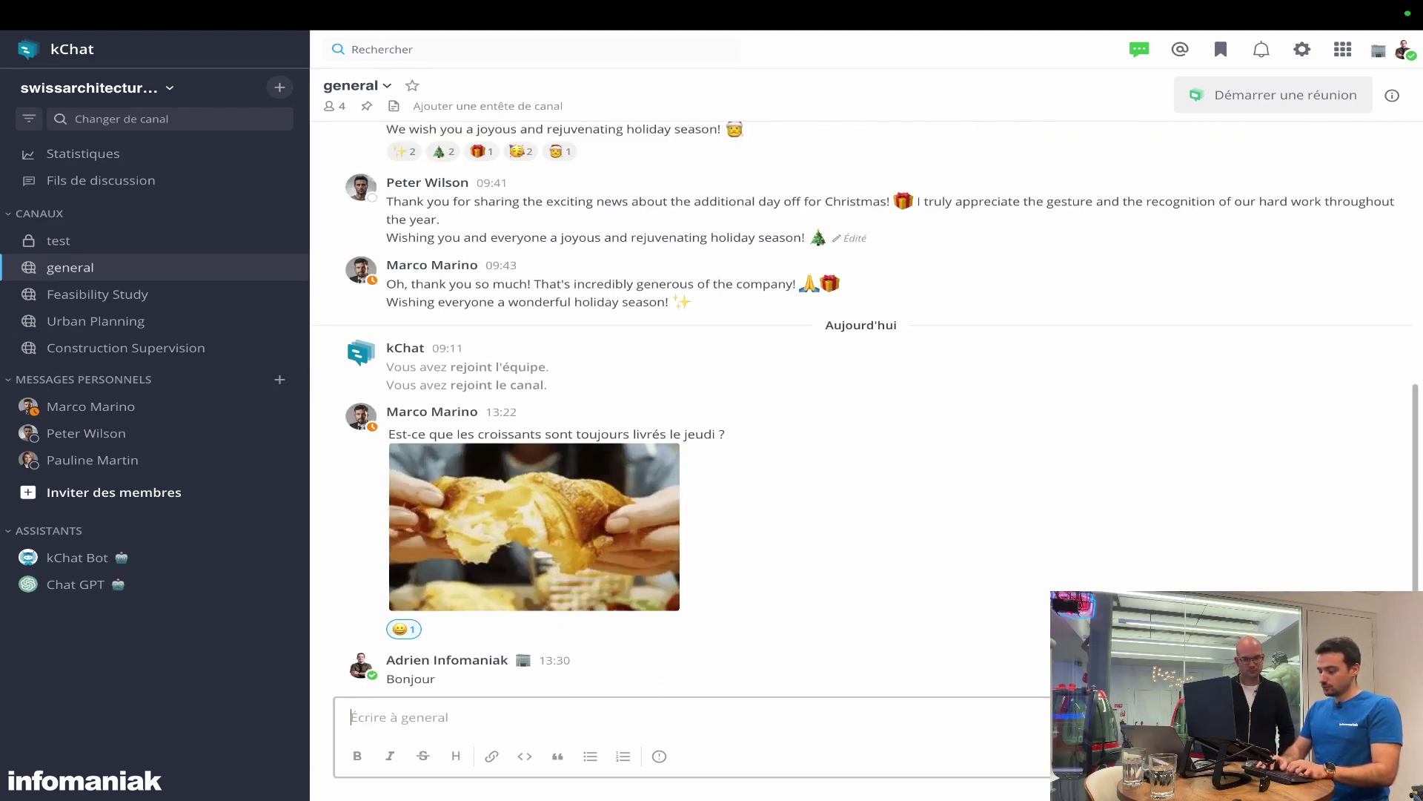
Step: Enter "@" in a new general channel message to view the people and groups that can be mentioned, and dismiss the suggestions
type("@")
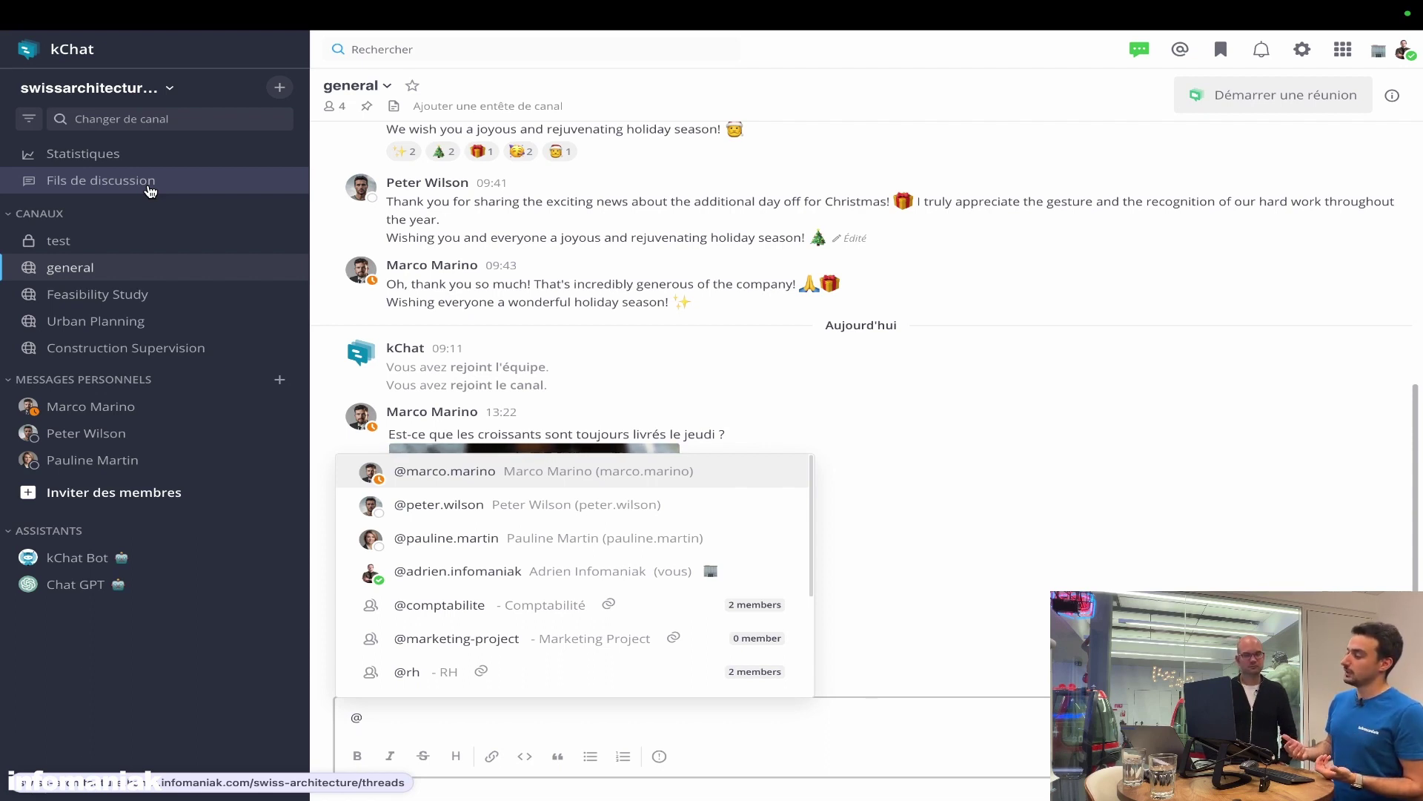
left_click(718, 397)
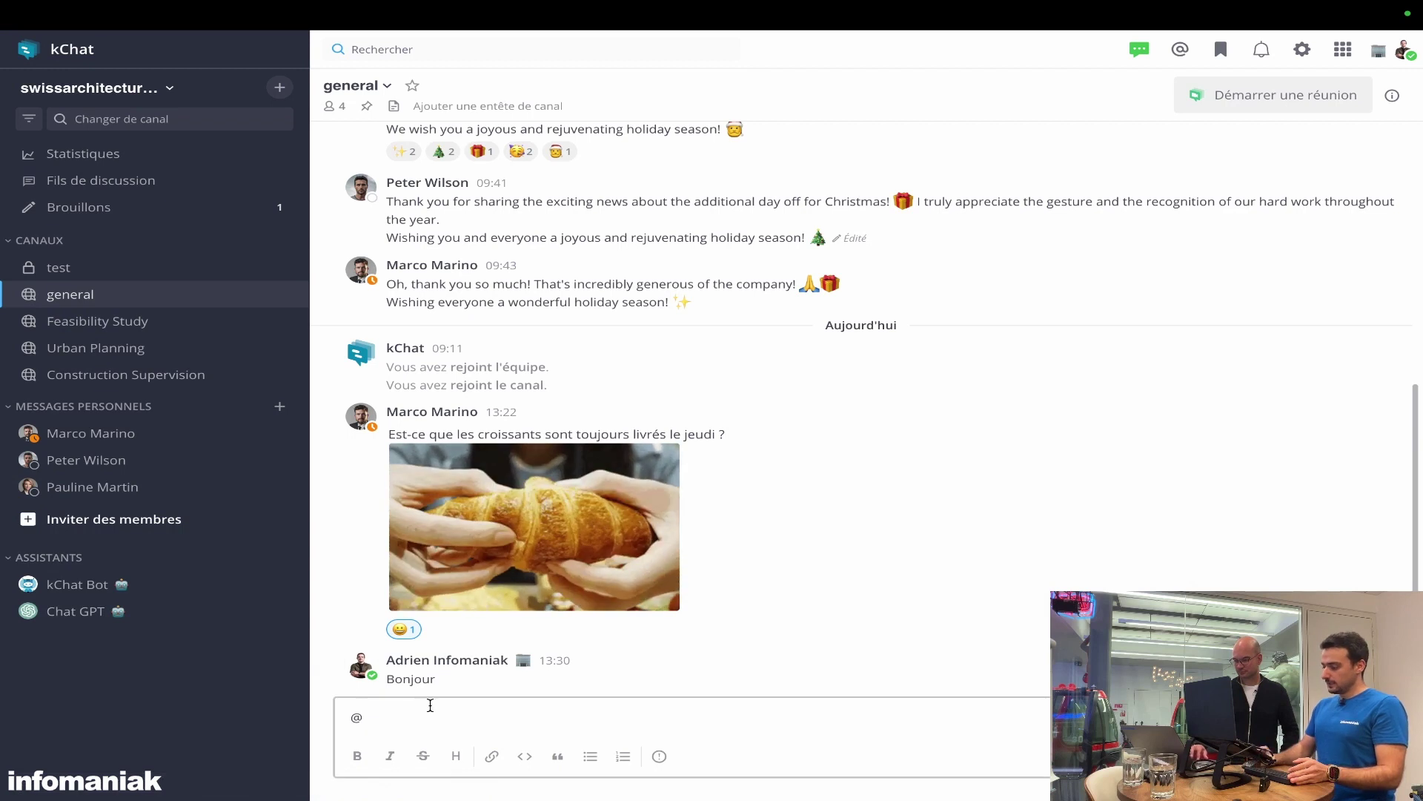
Step: Post a message in the general channel that mentions the second suggested colleague
key("BackSpace")
type("@")
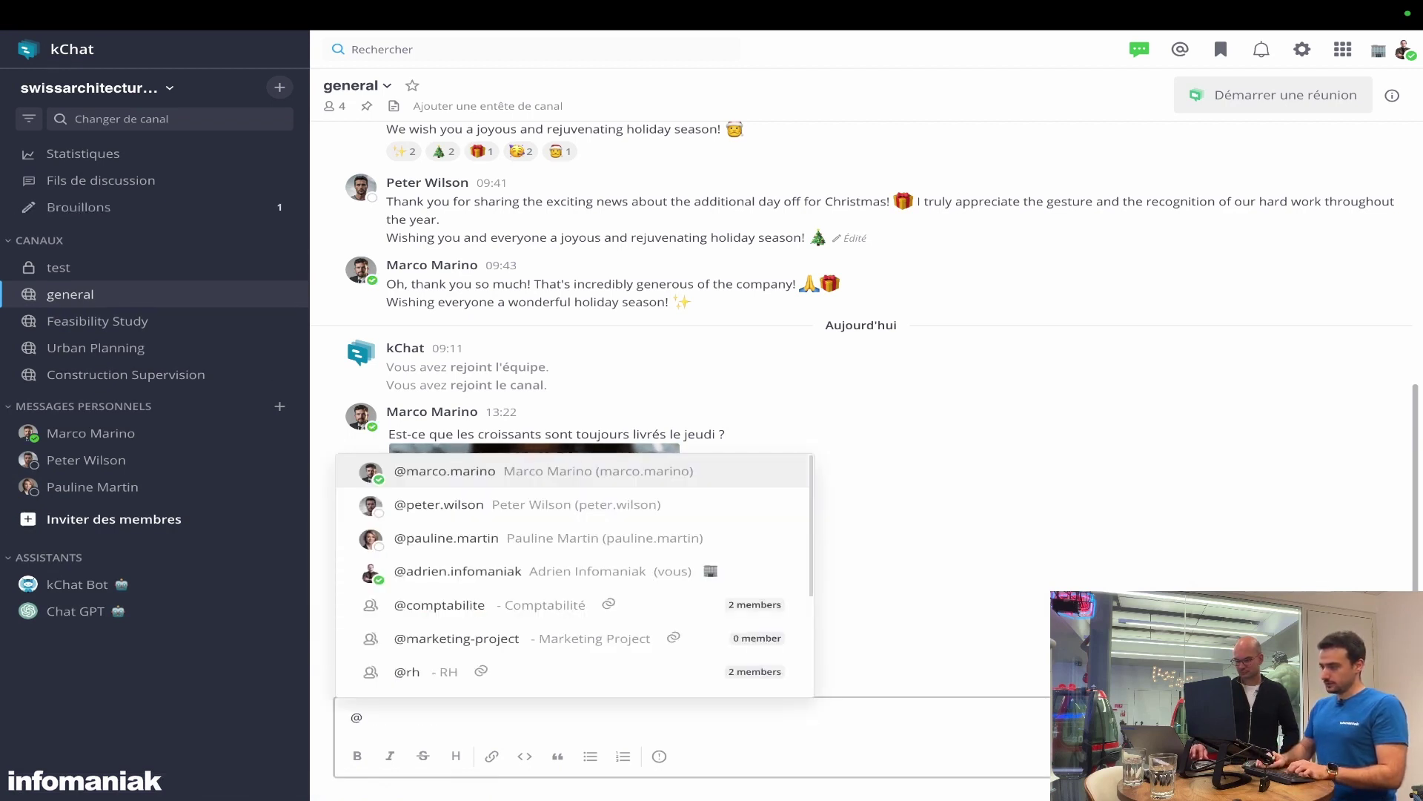
key("Down")
key("Return")
key("Return")
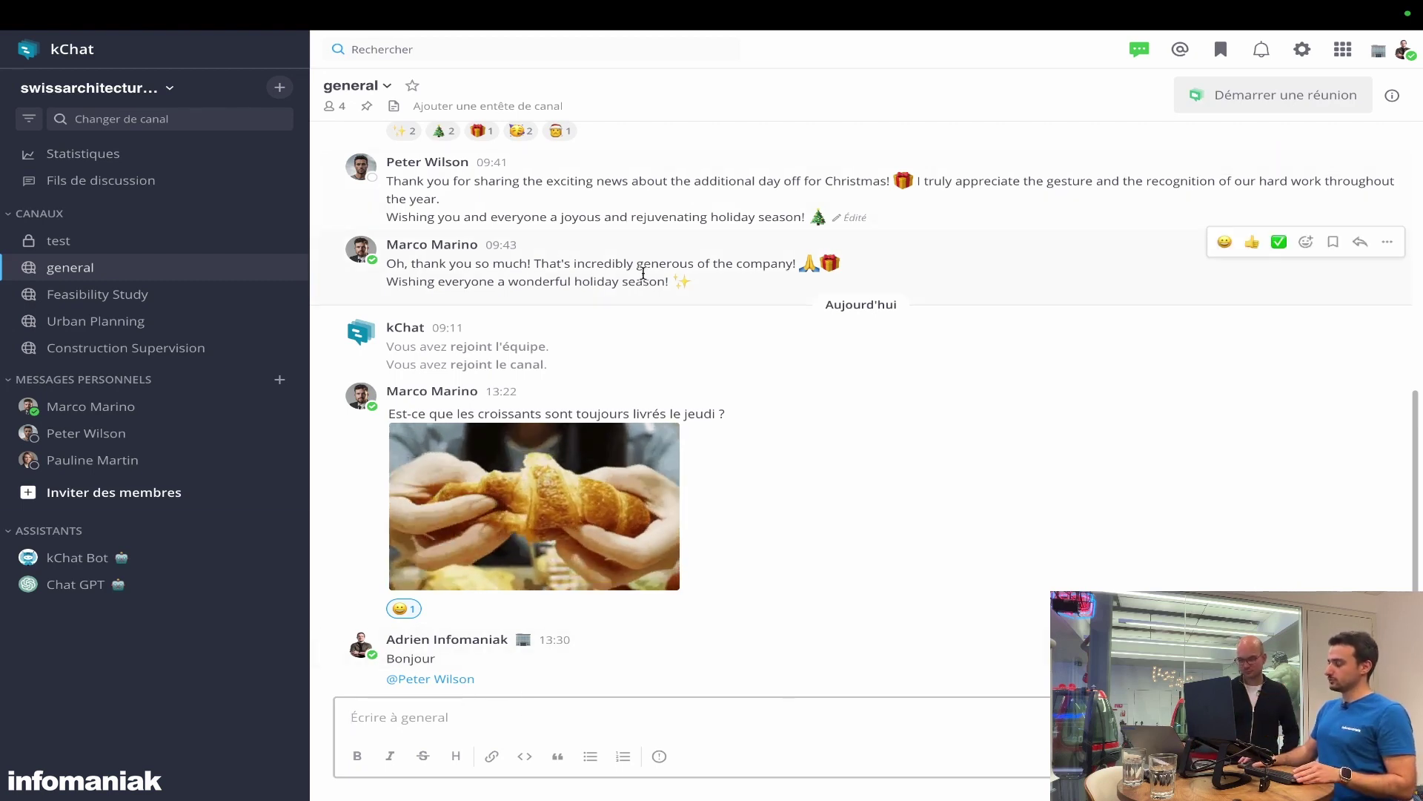
Step: View the first colleague's direct message conversation and return to the general channel
left_click(187, 411)
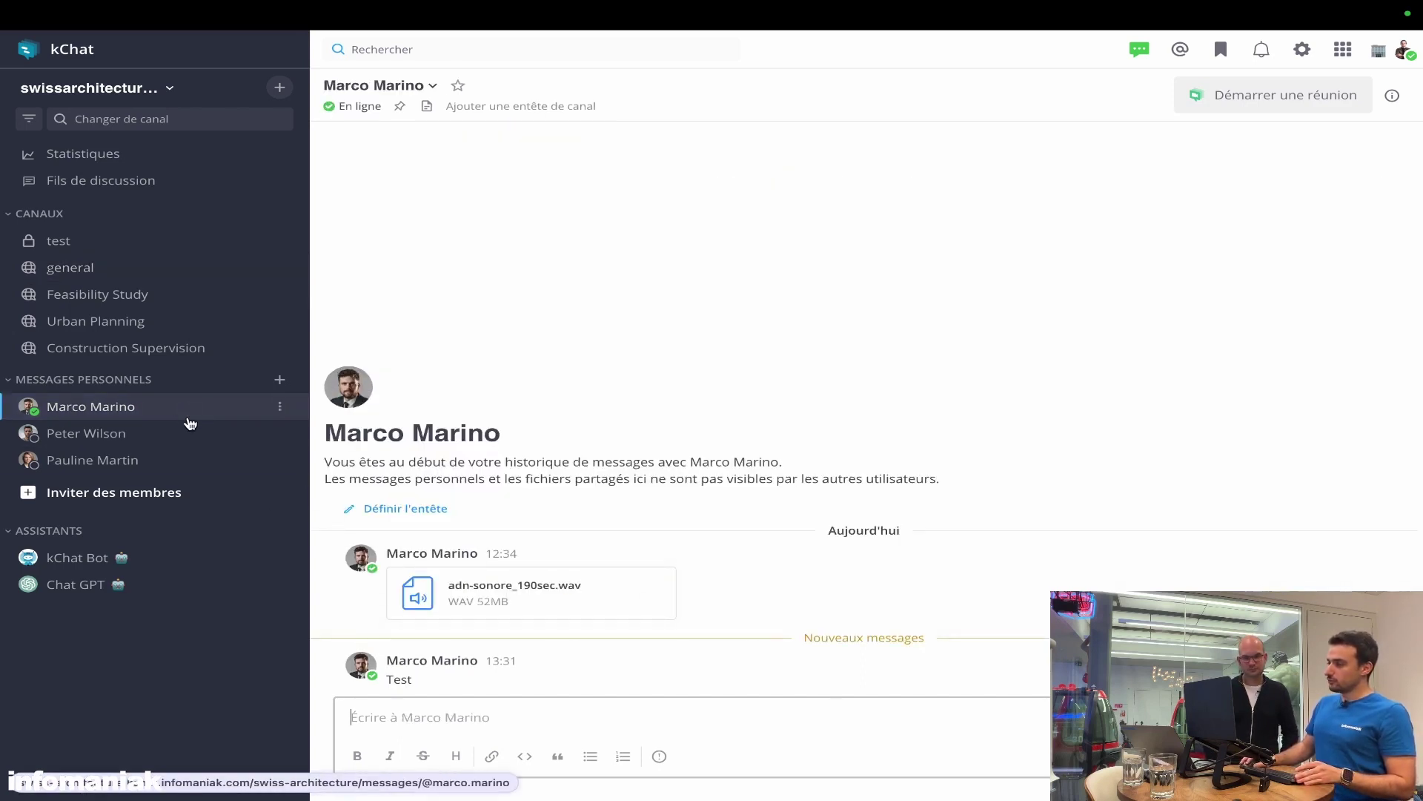
left_click(173, 274)
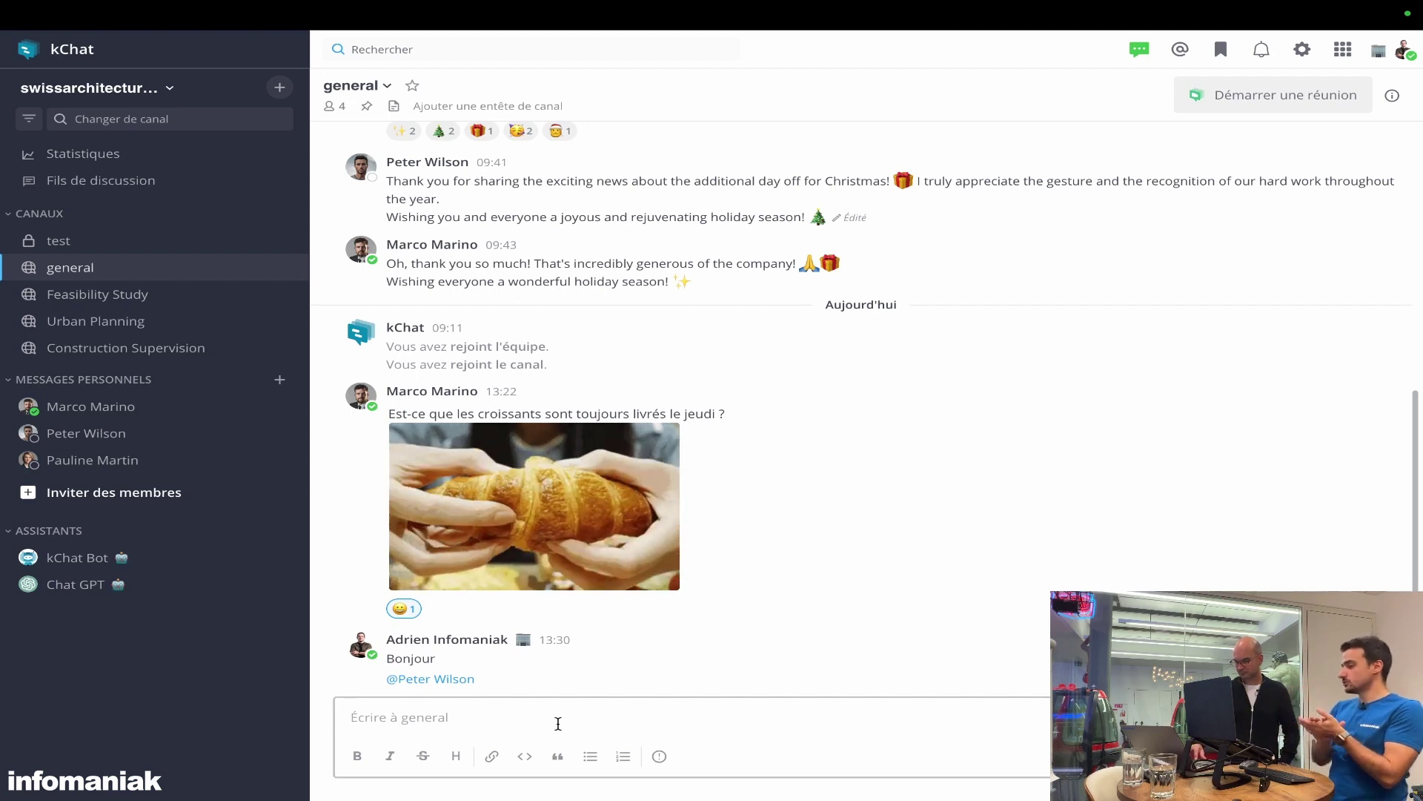
type("@")
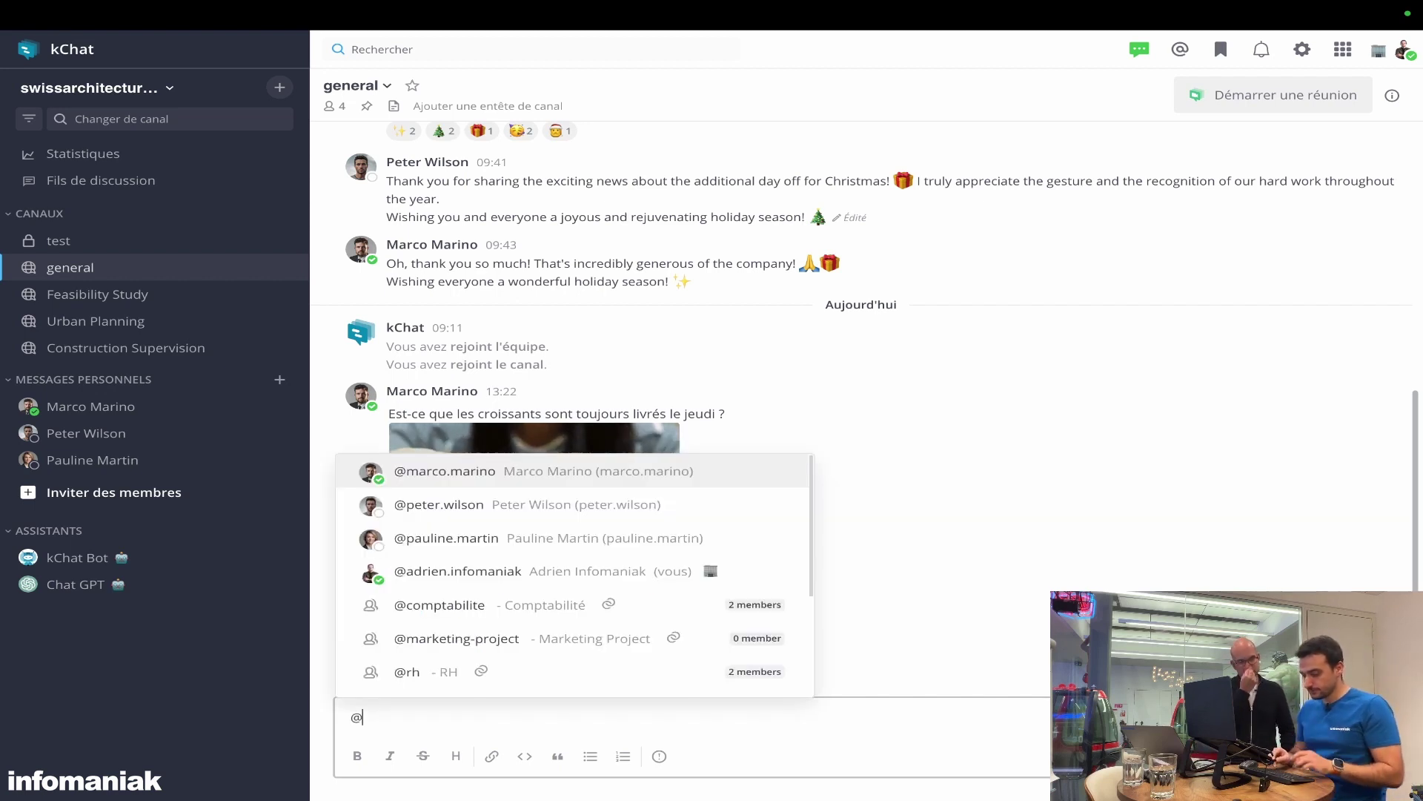
scroll(483, 660, "down", 1)
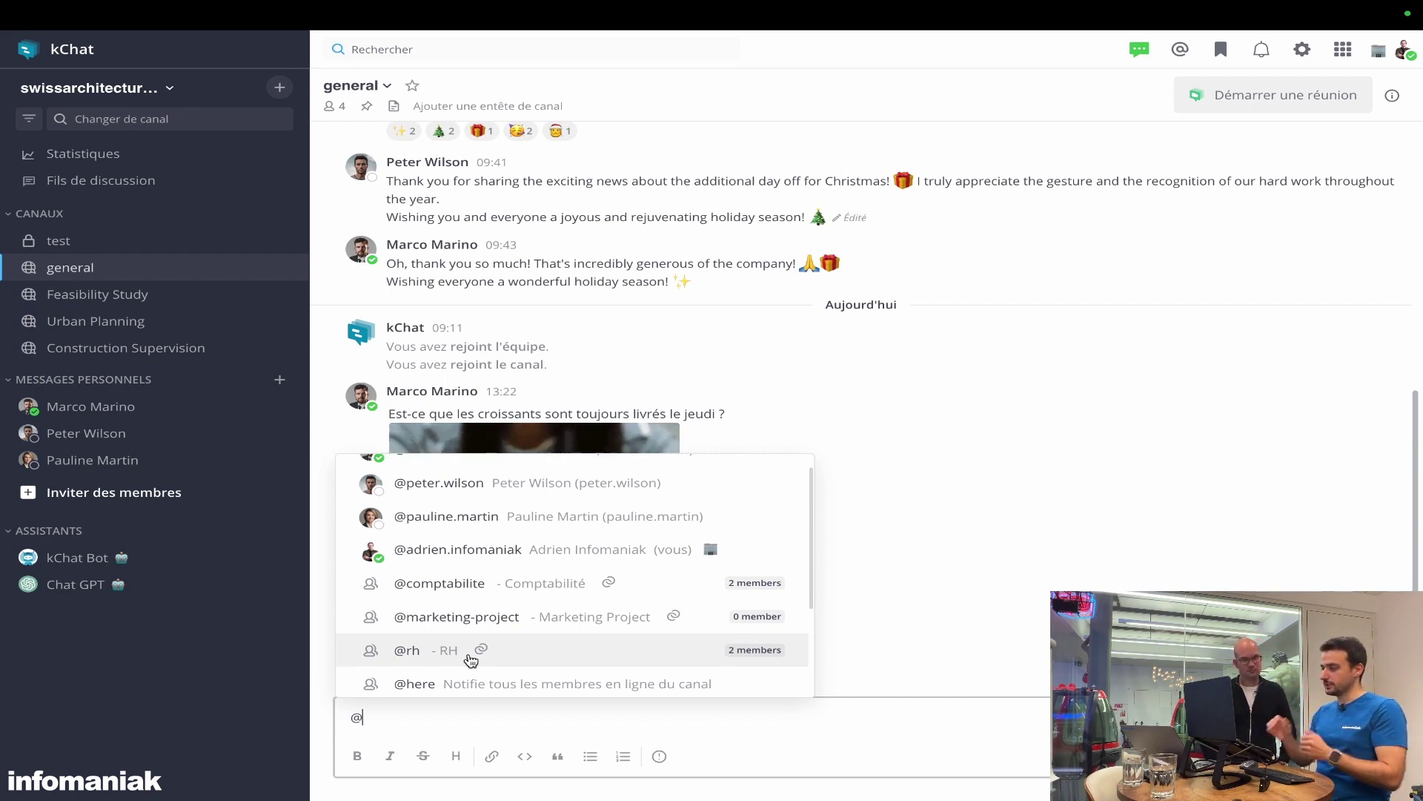
left_click(470, 660)
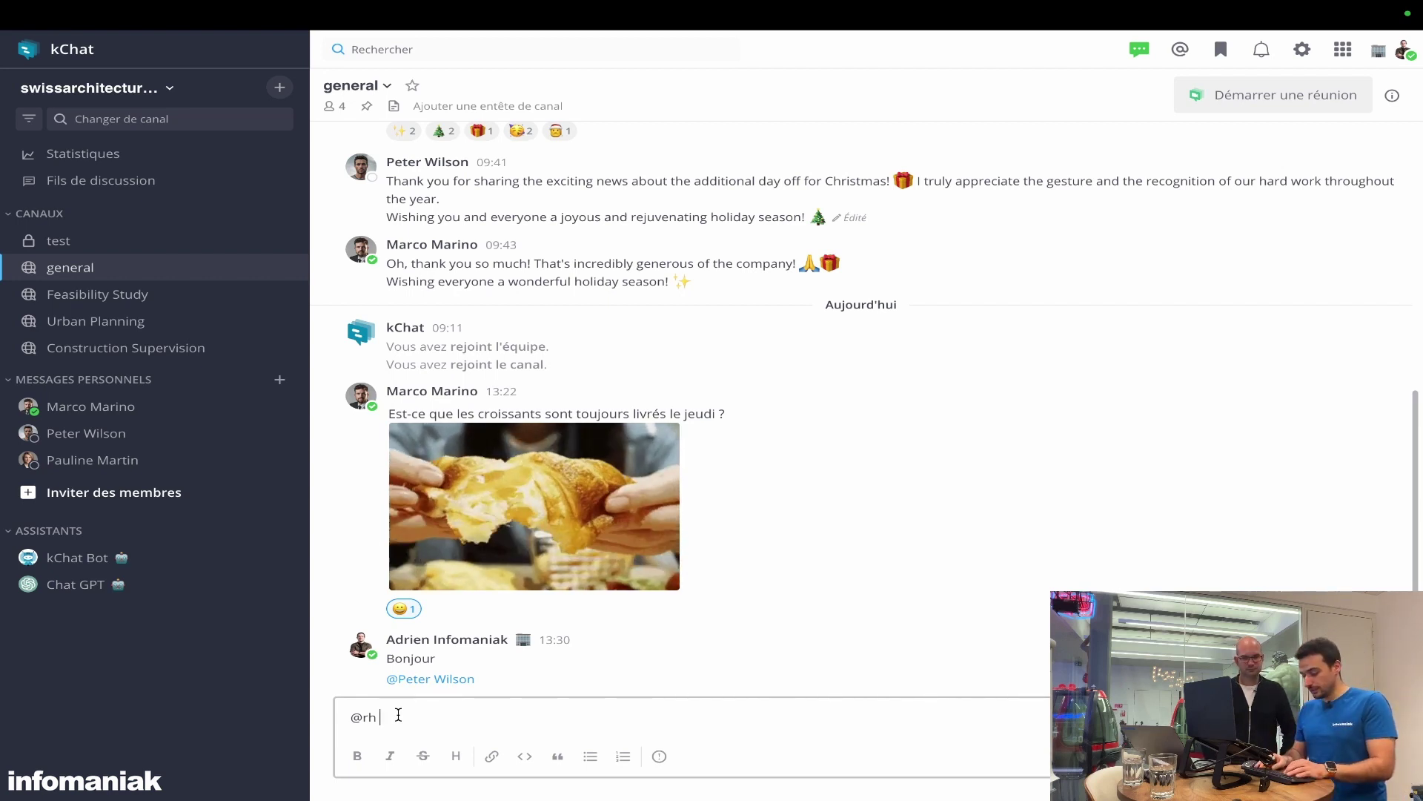
type("@")
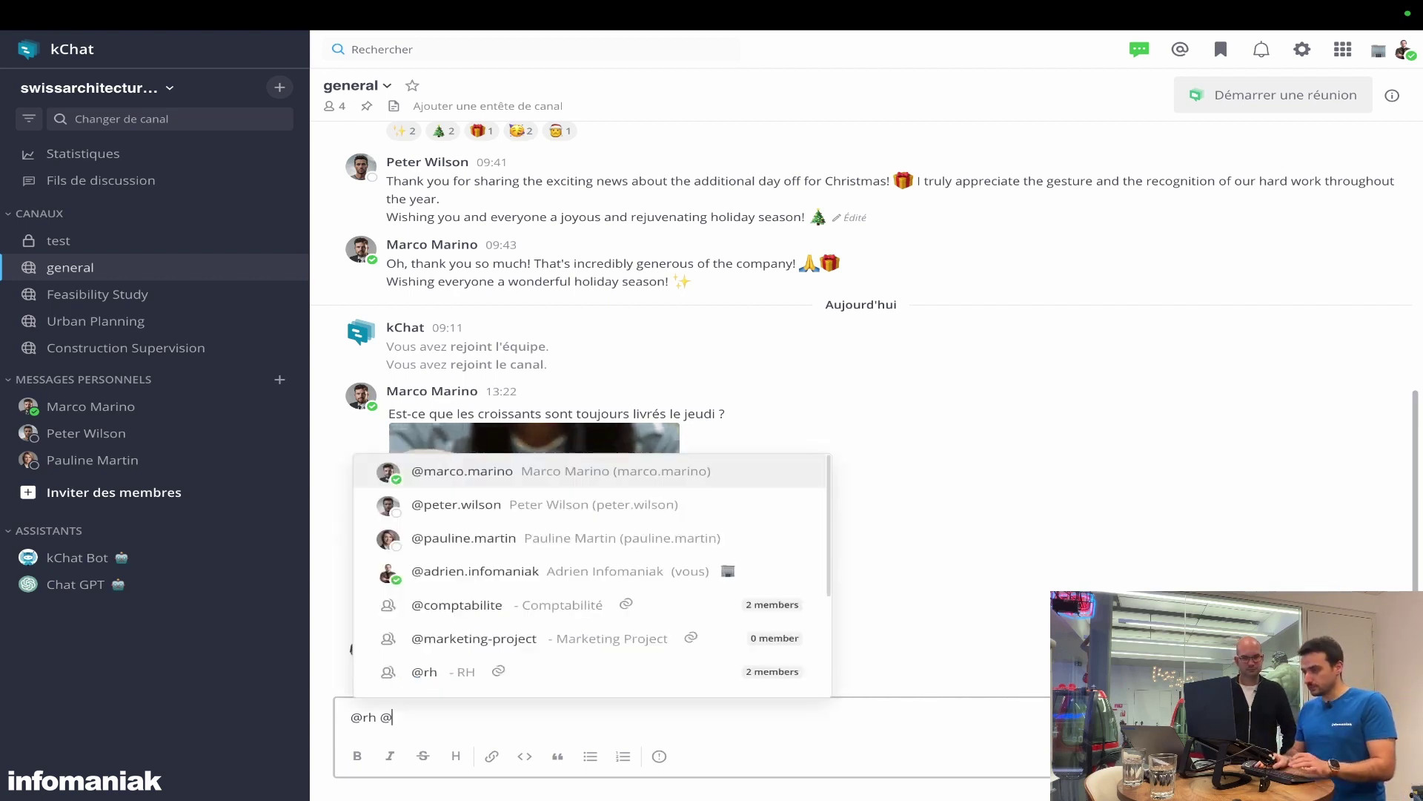
left_click(547, 613)
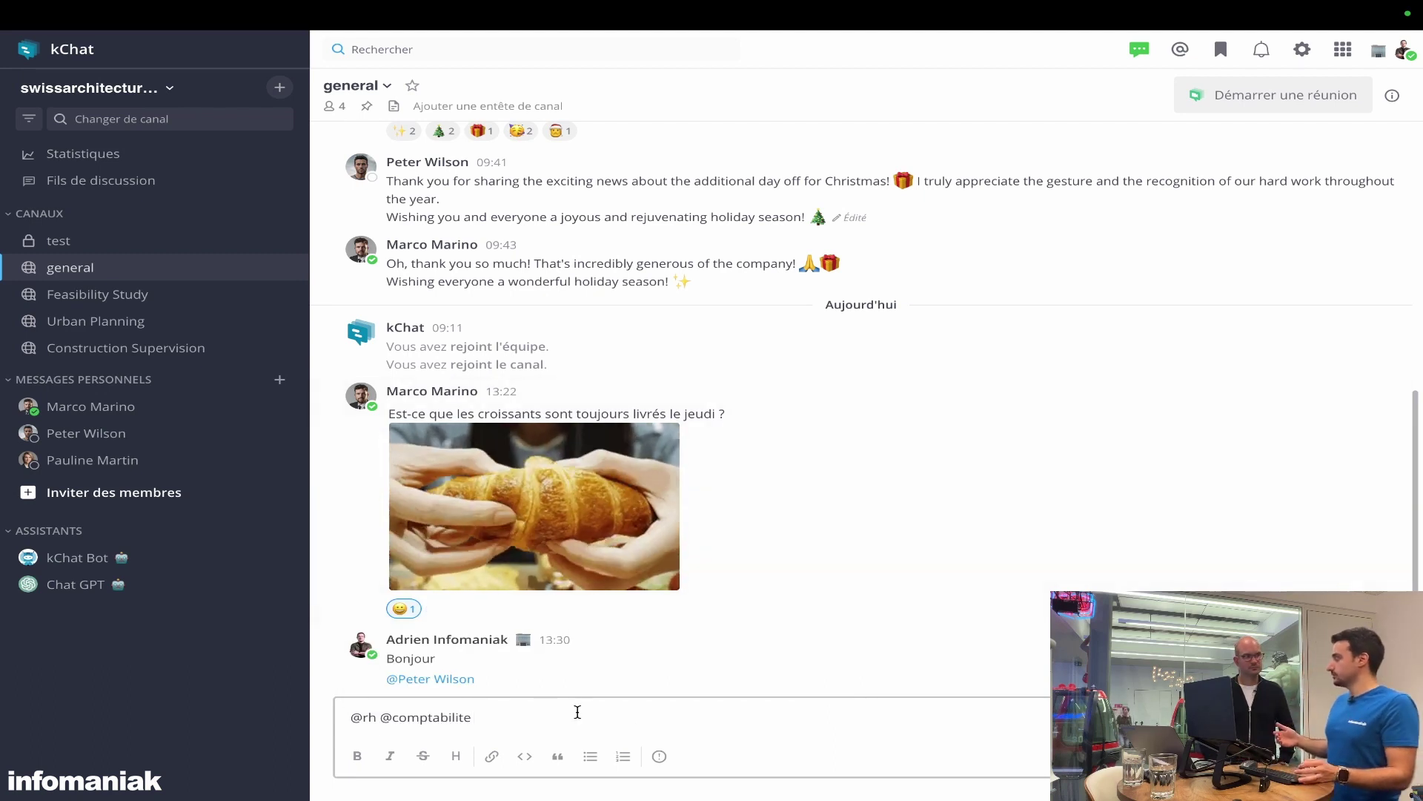
key("ctrl+a")
key("BackSpace")
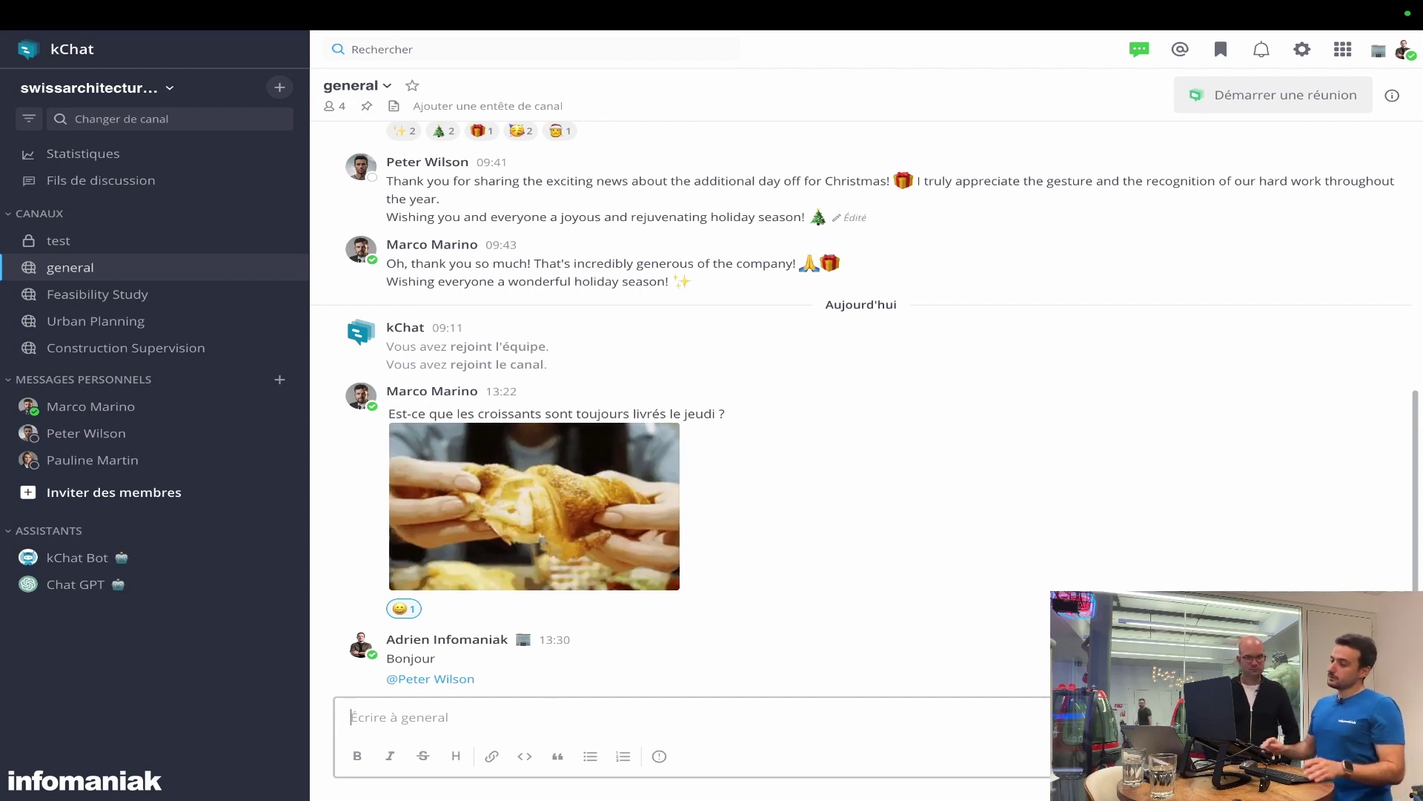
Step: Try the Important and Urgent message priorities with an acknowledgement request, and cancel without applying them
left_click(662, 757)
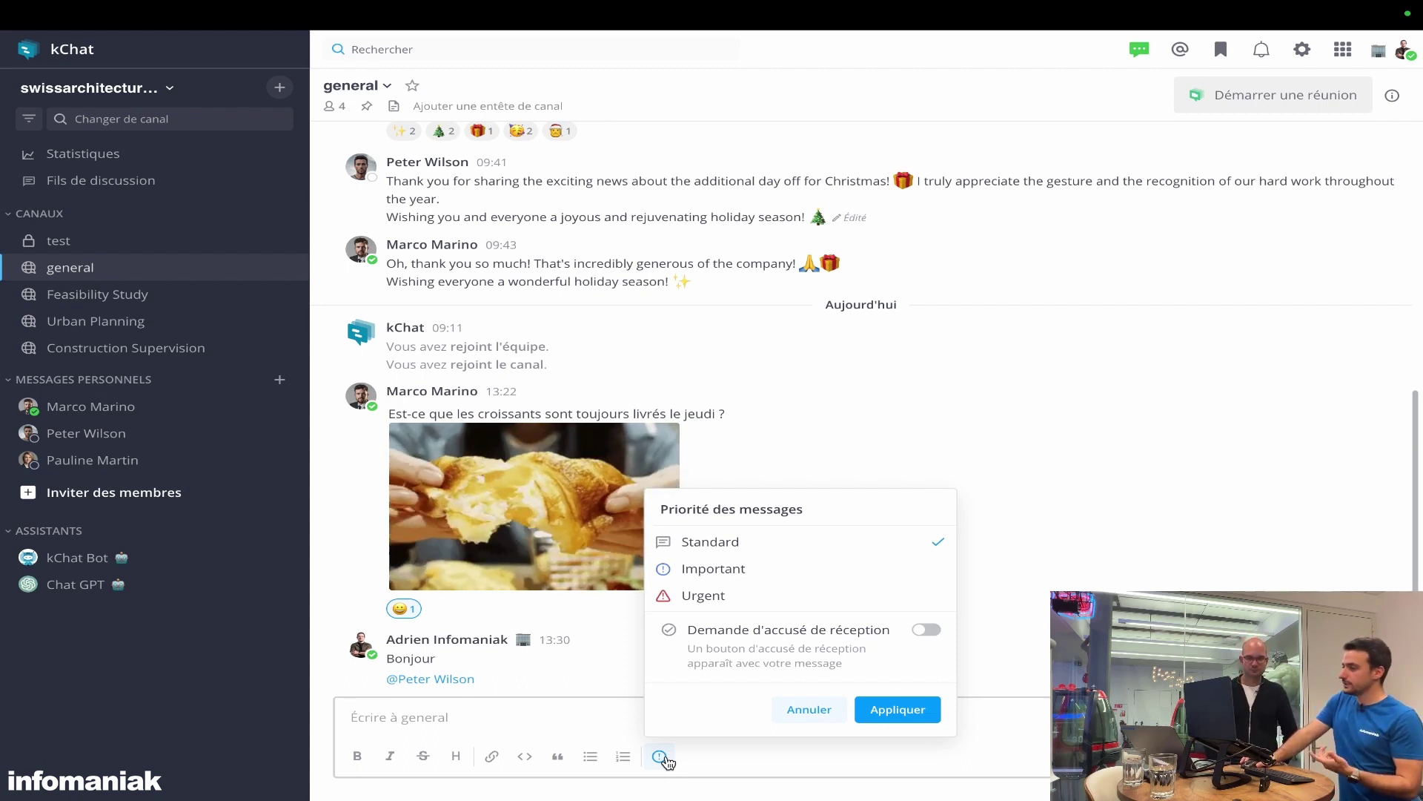
left_click(761, 580)
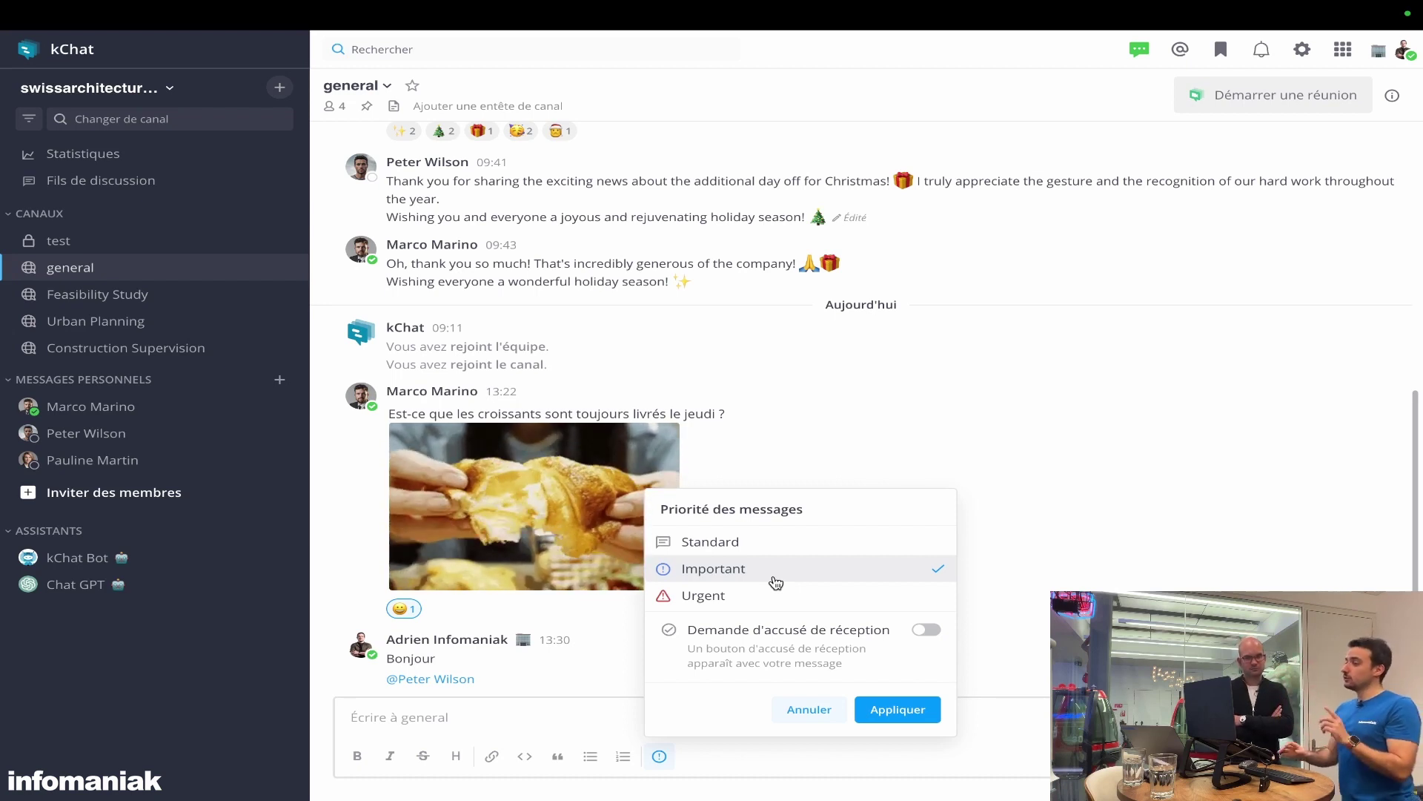
left_click(772, 596)
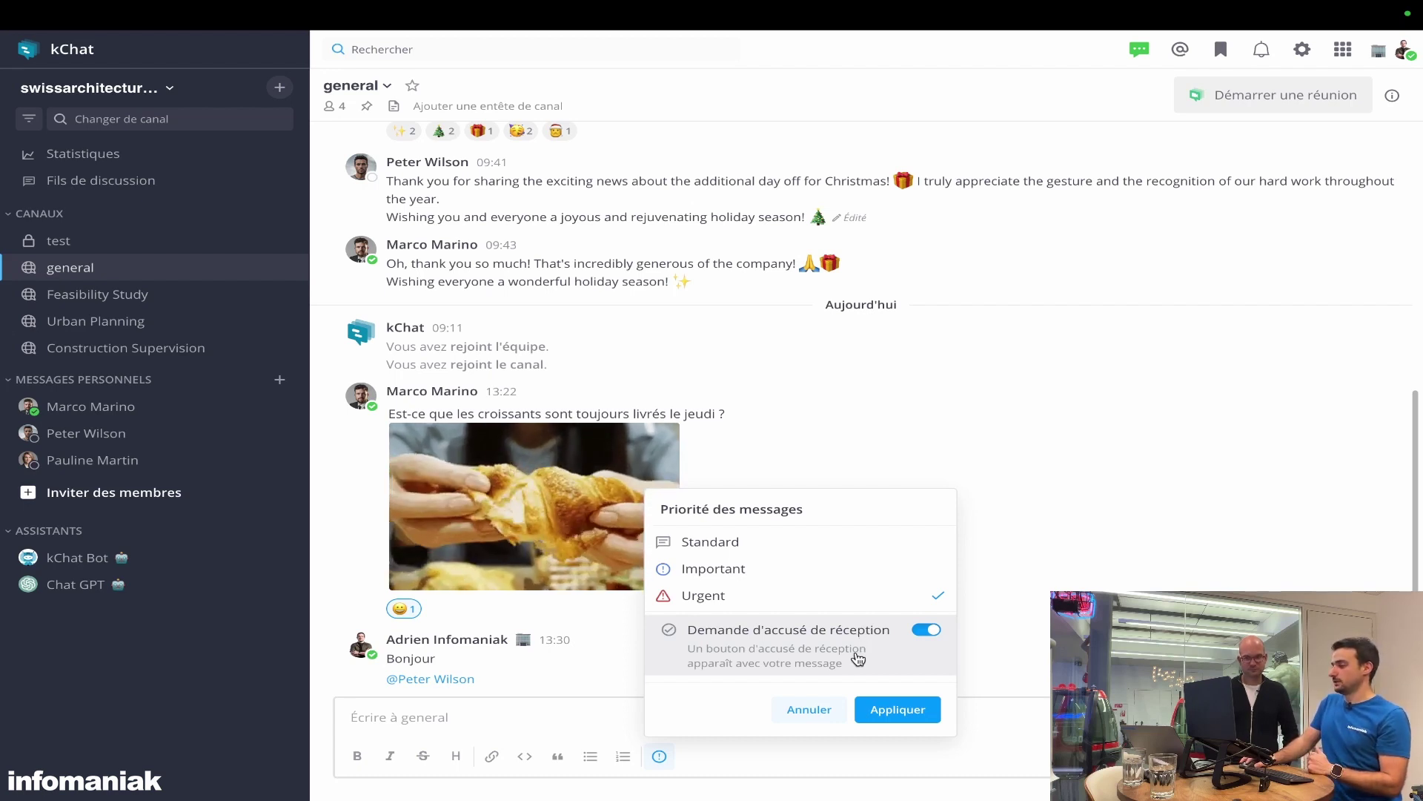
left_click(828, 707)
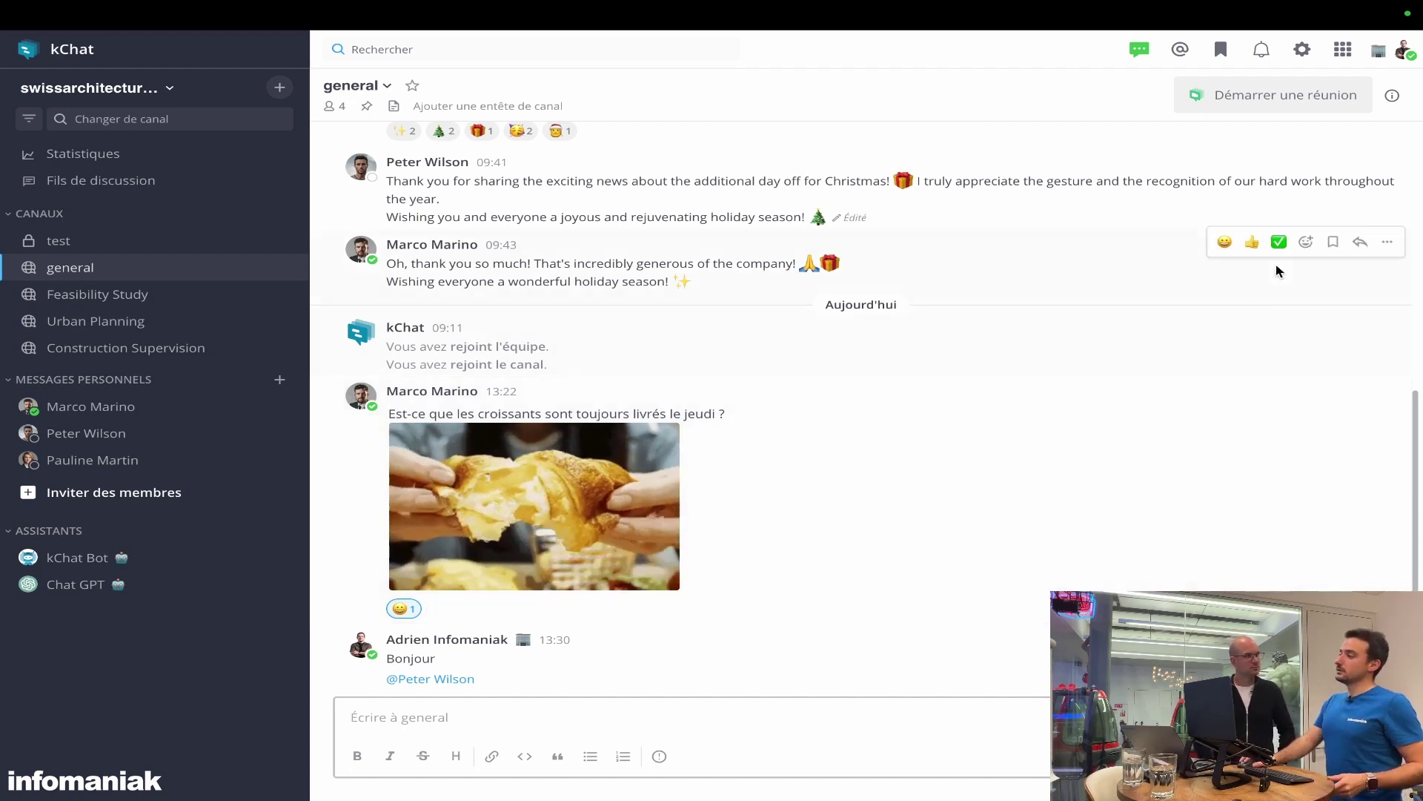
Step: Browse the status emojis and suggestions, and set the custom status to Parti déjeuner for 30 minutes
left_click(1403, 57)
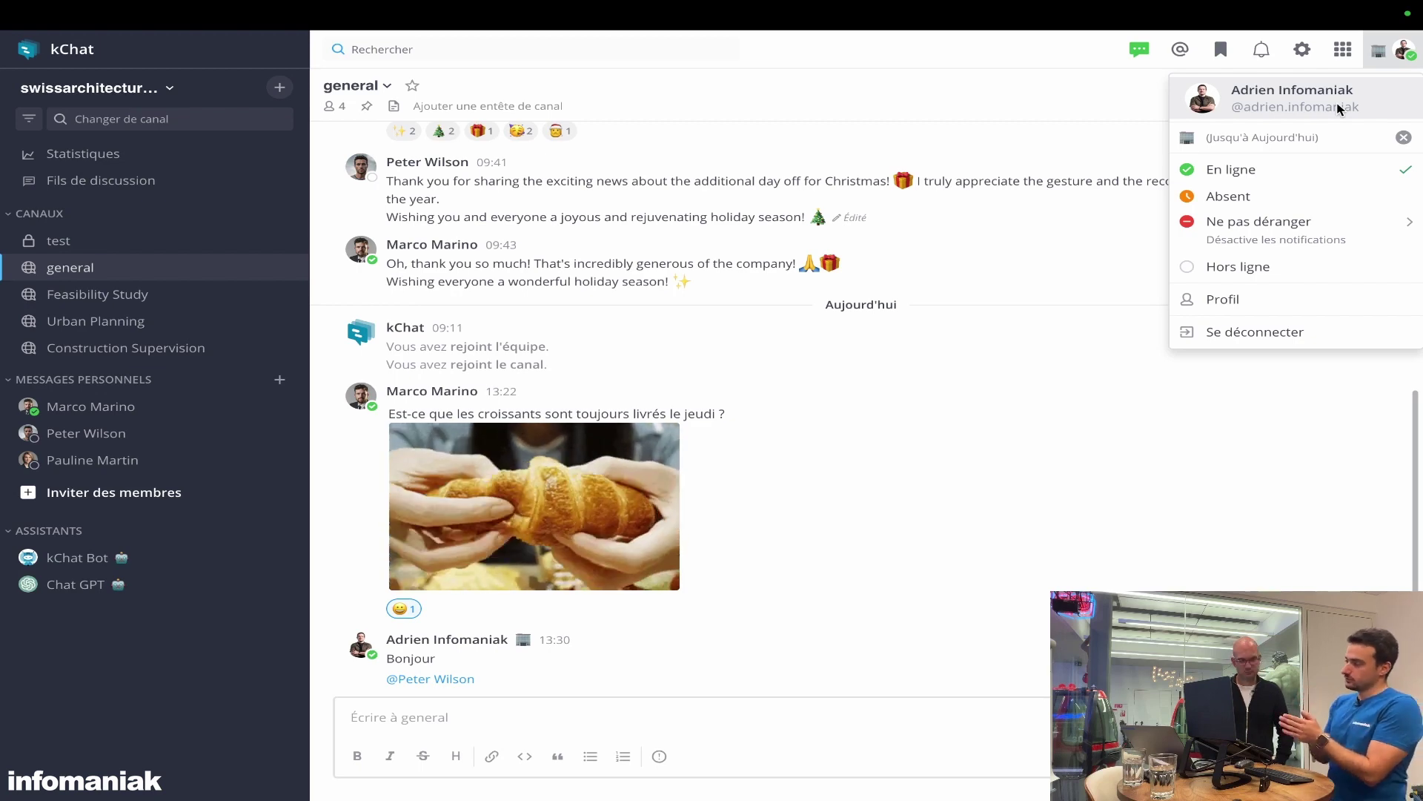
left_click(1220, 137)
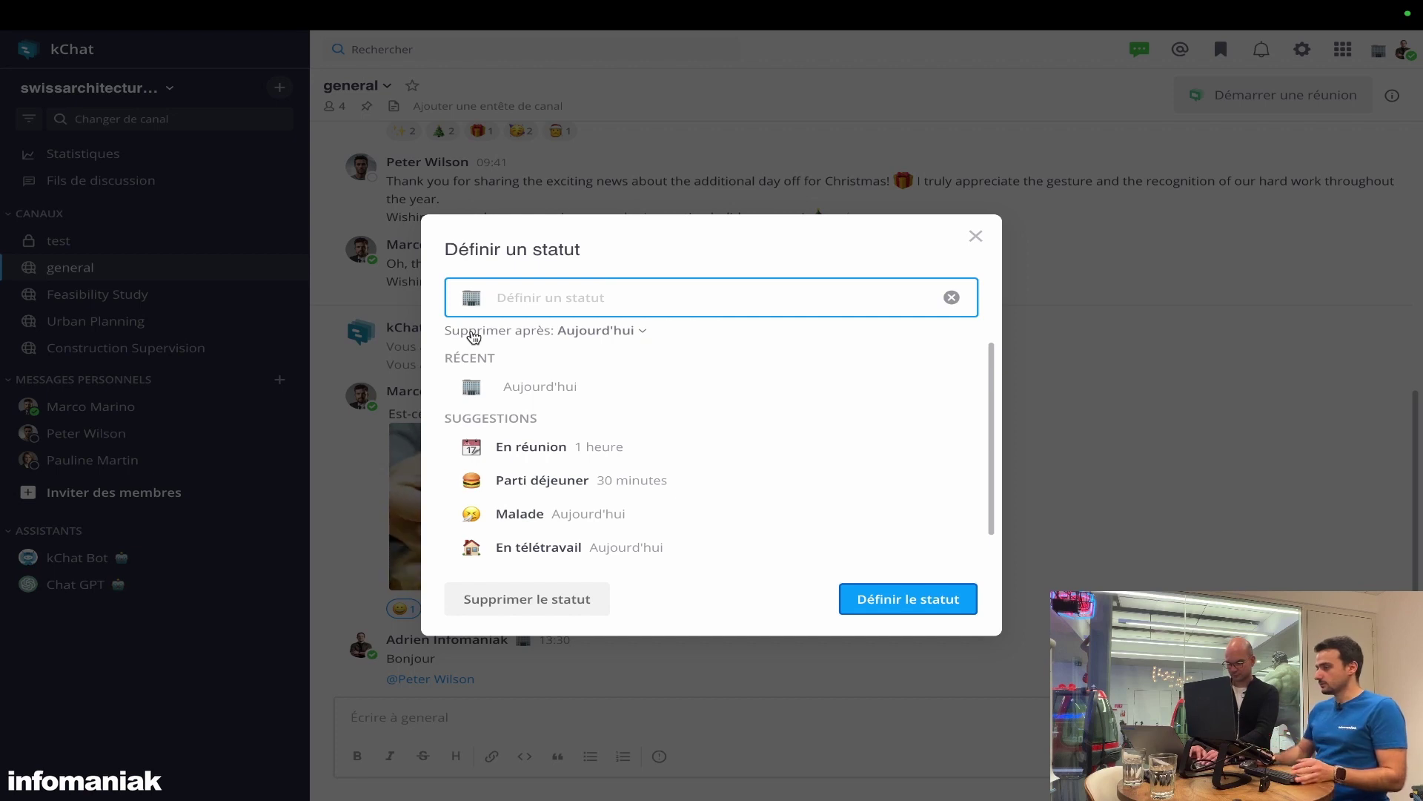
left_click(472, 304)
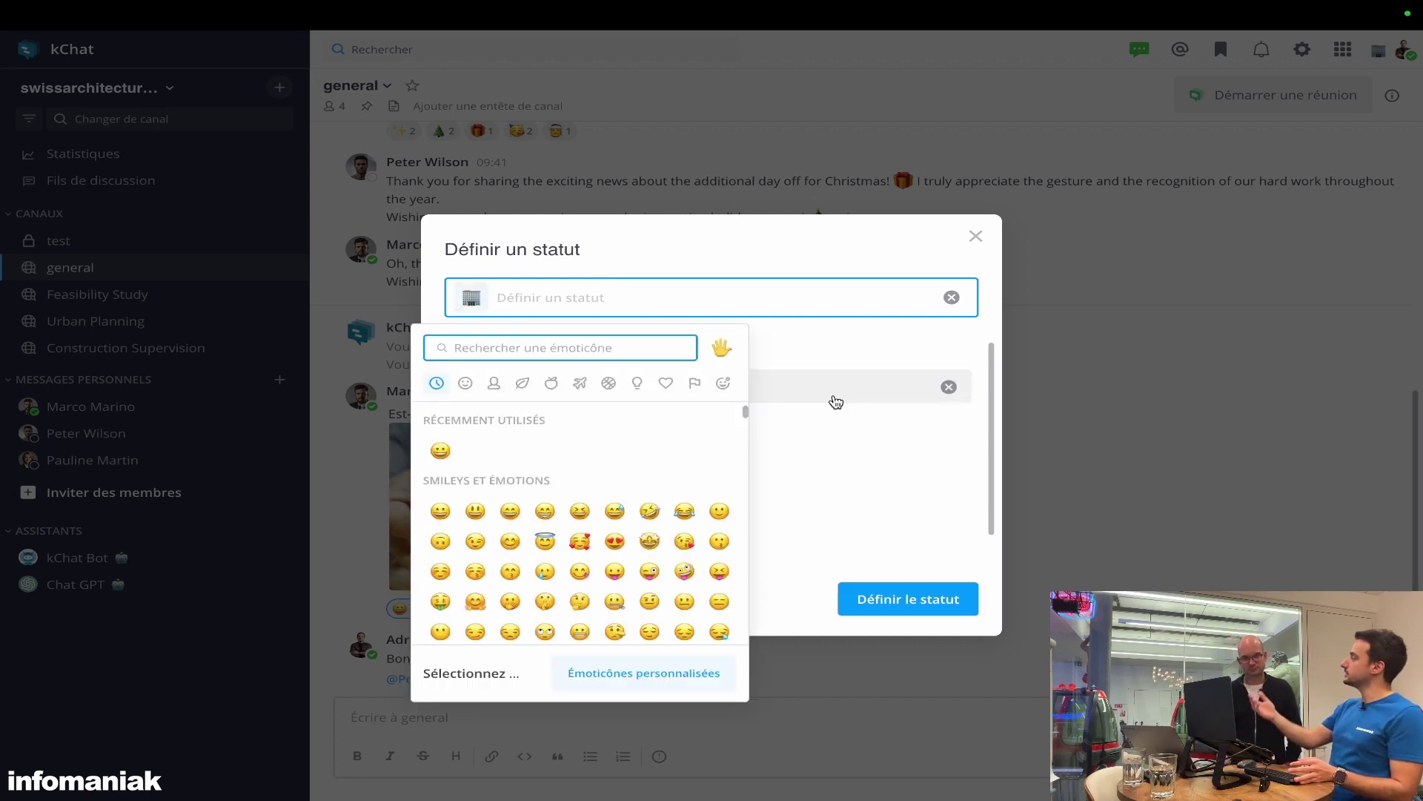
left_click(744, 273)
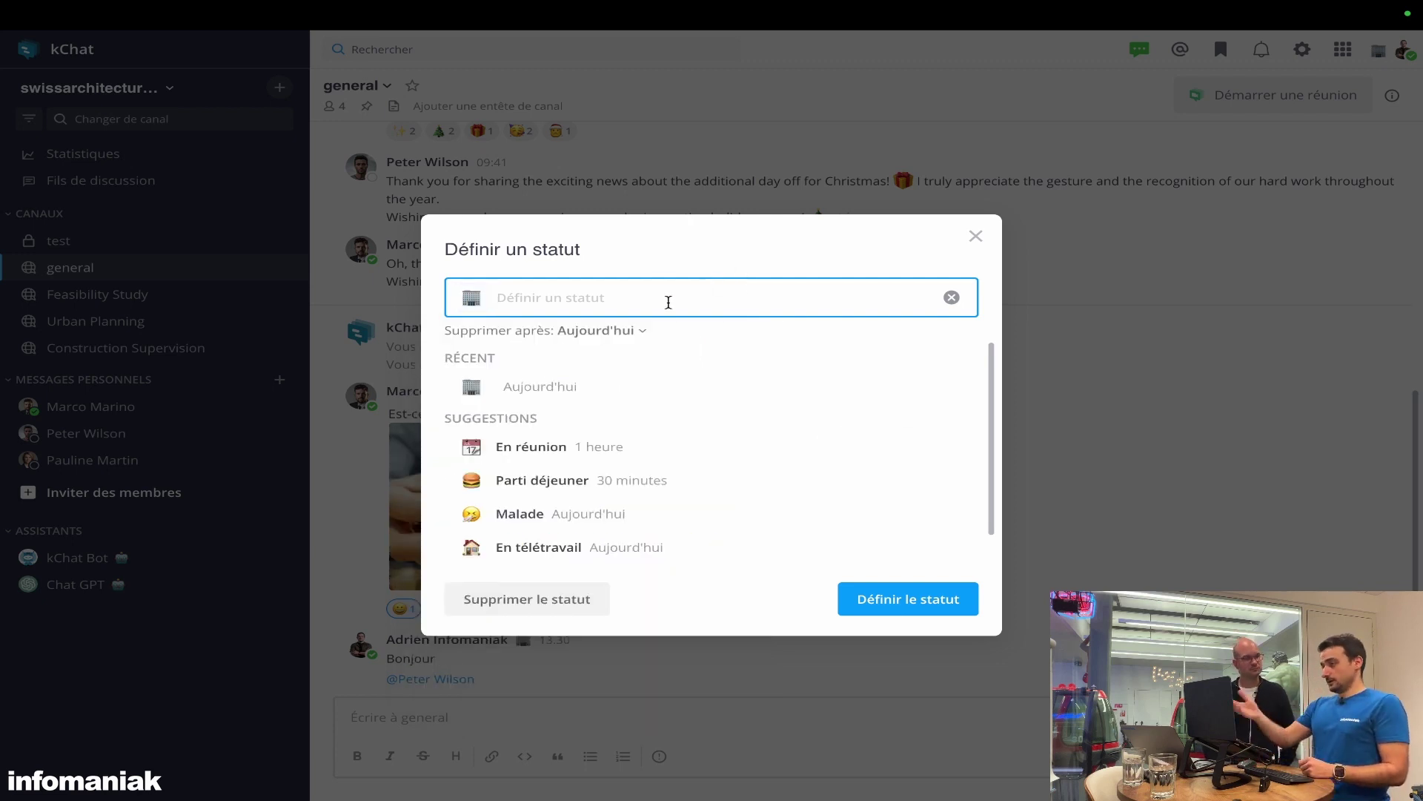
left_click(598, 458)
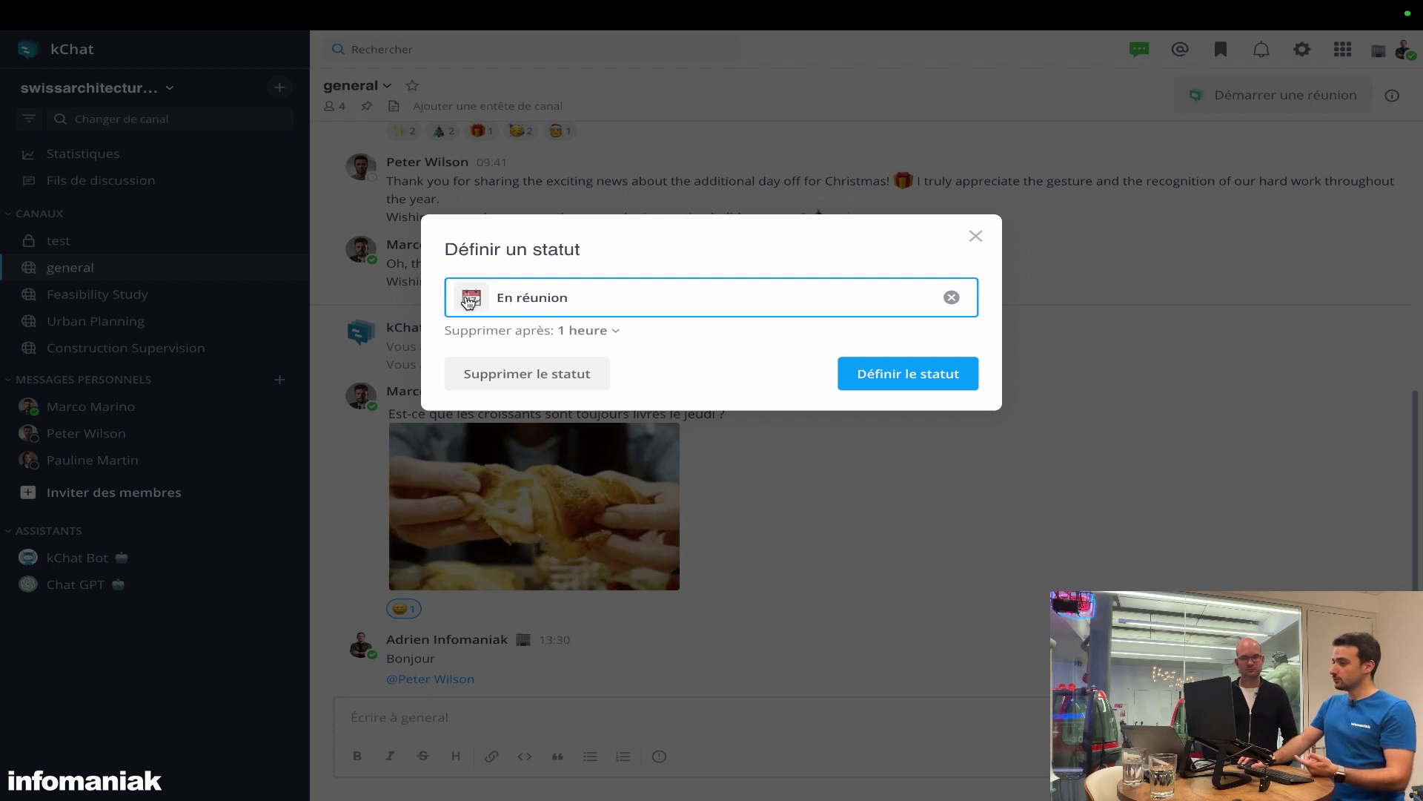
left_click(953, 299)
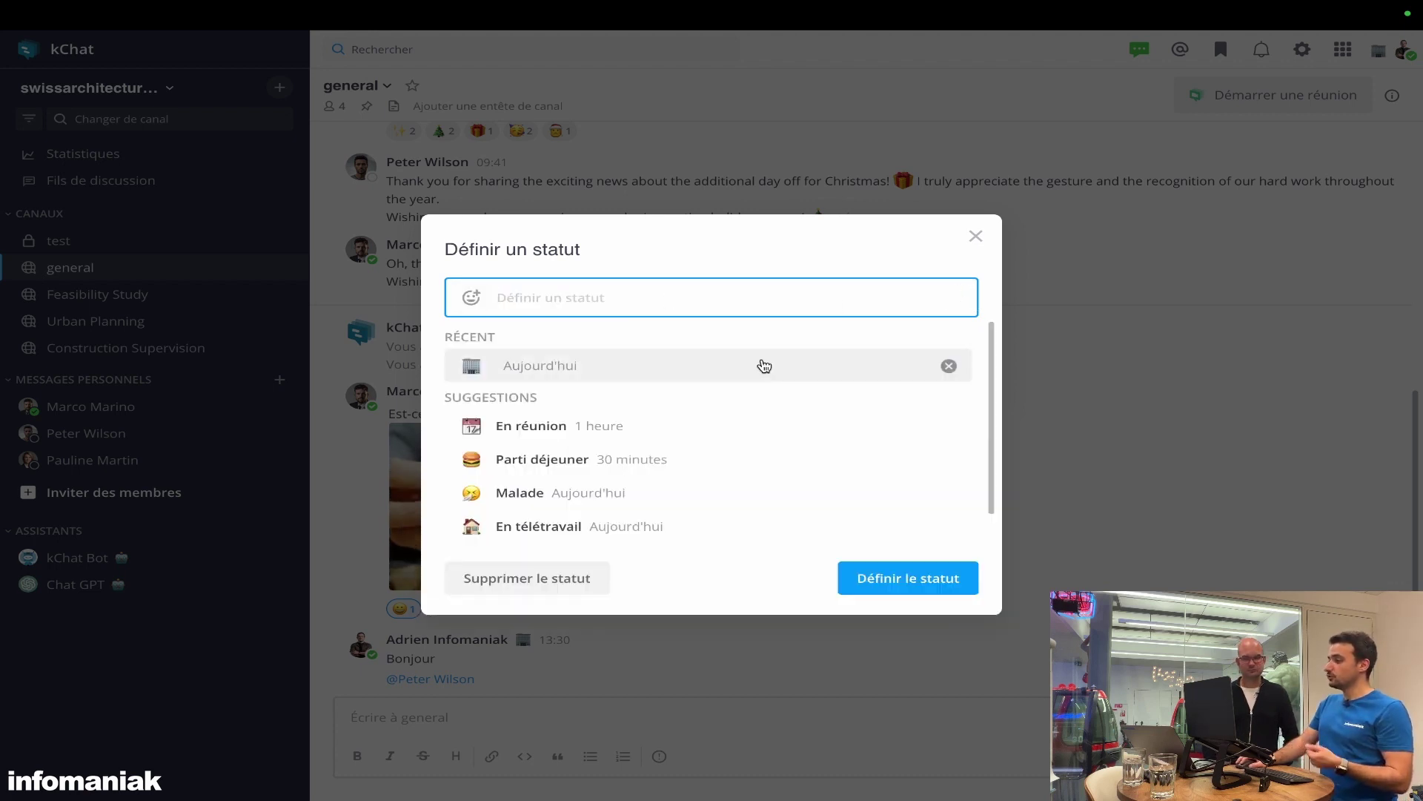
left_click(702, 466)
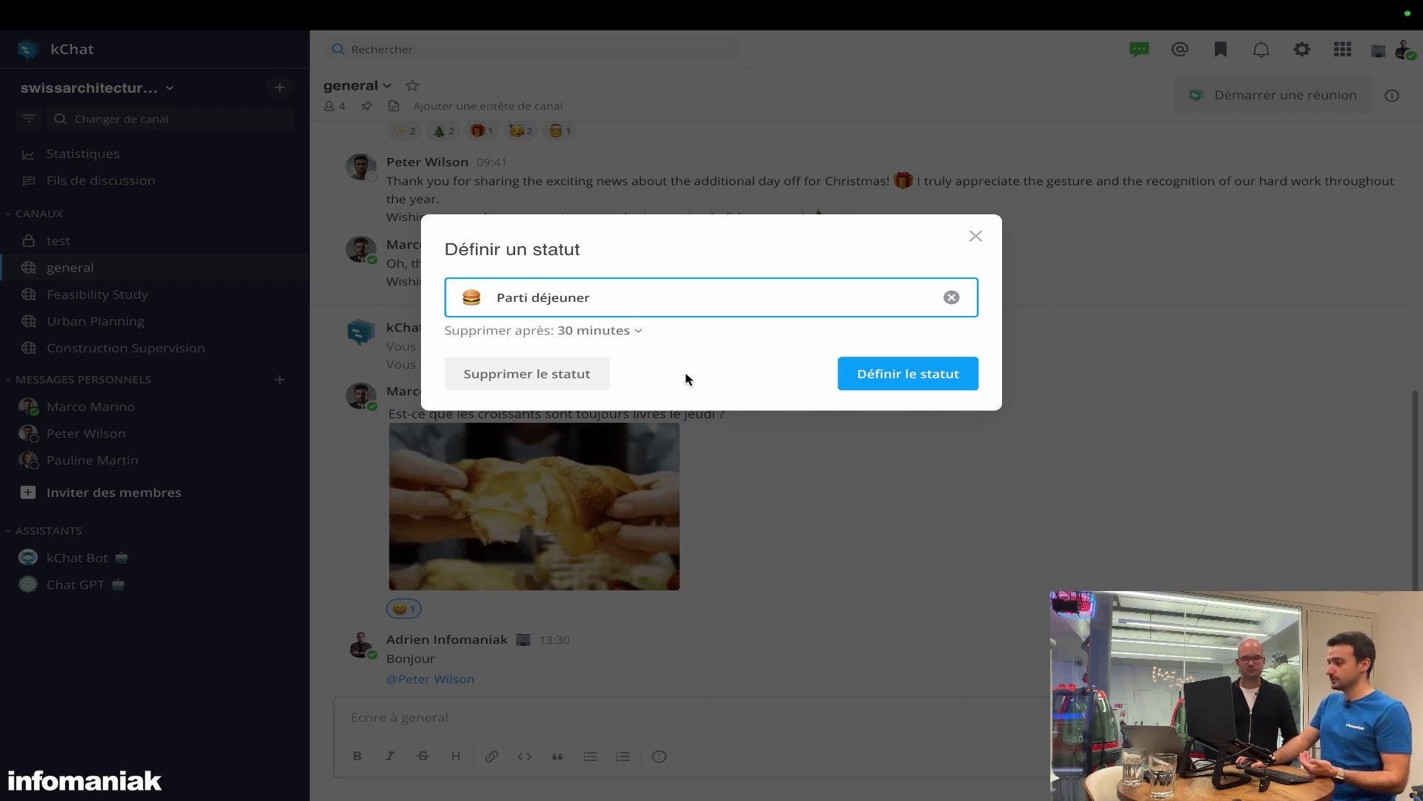
left_click(865, 373)
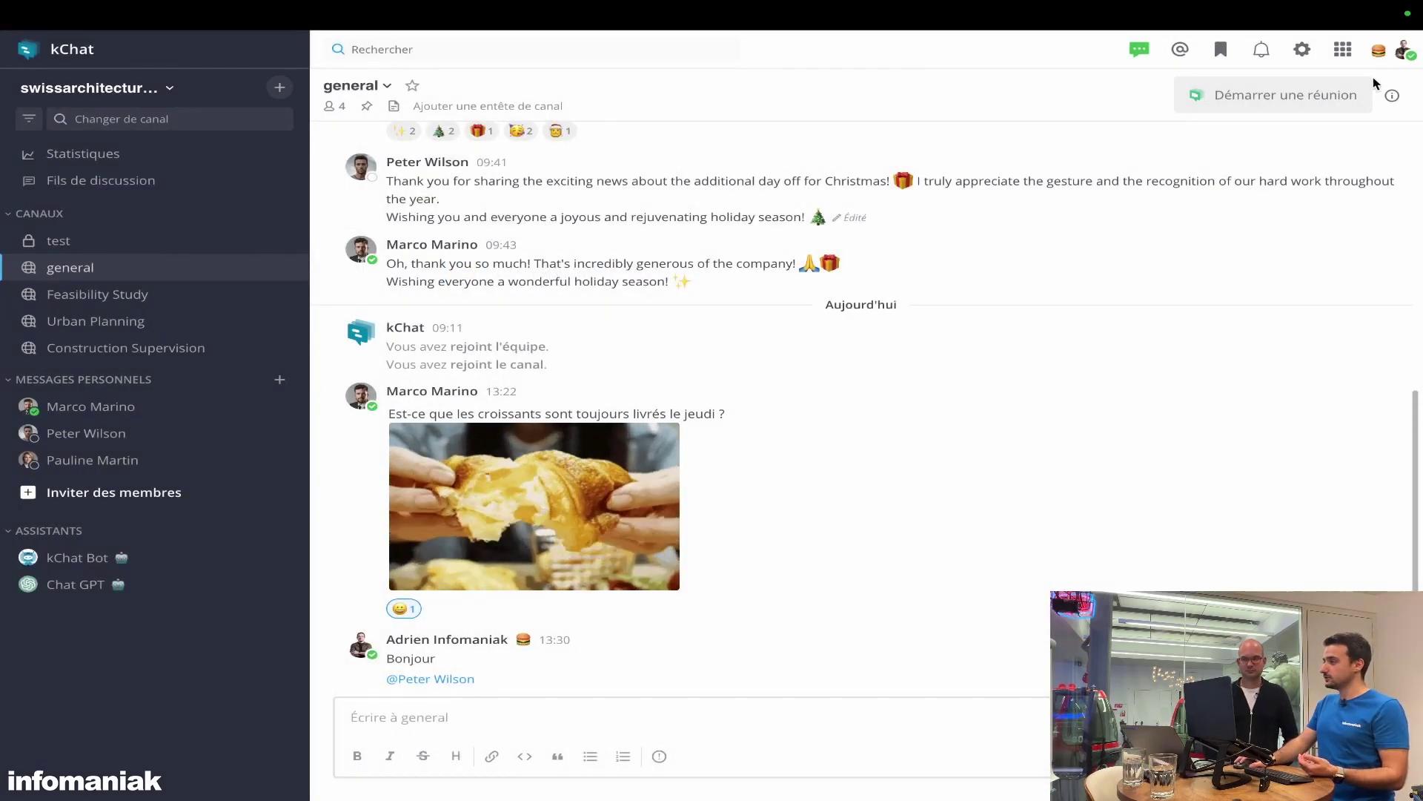
Step: Replace the custom status with the recent building emoji status that lasts until Aujourd'hui
mouse_move(1381, 61)
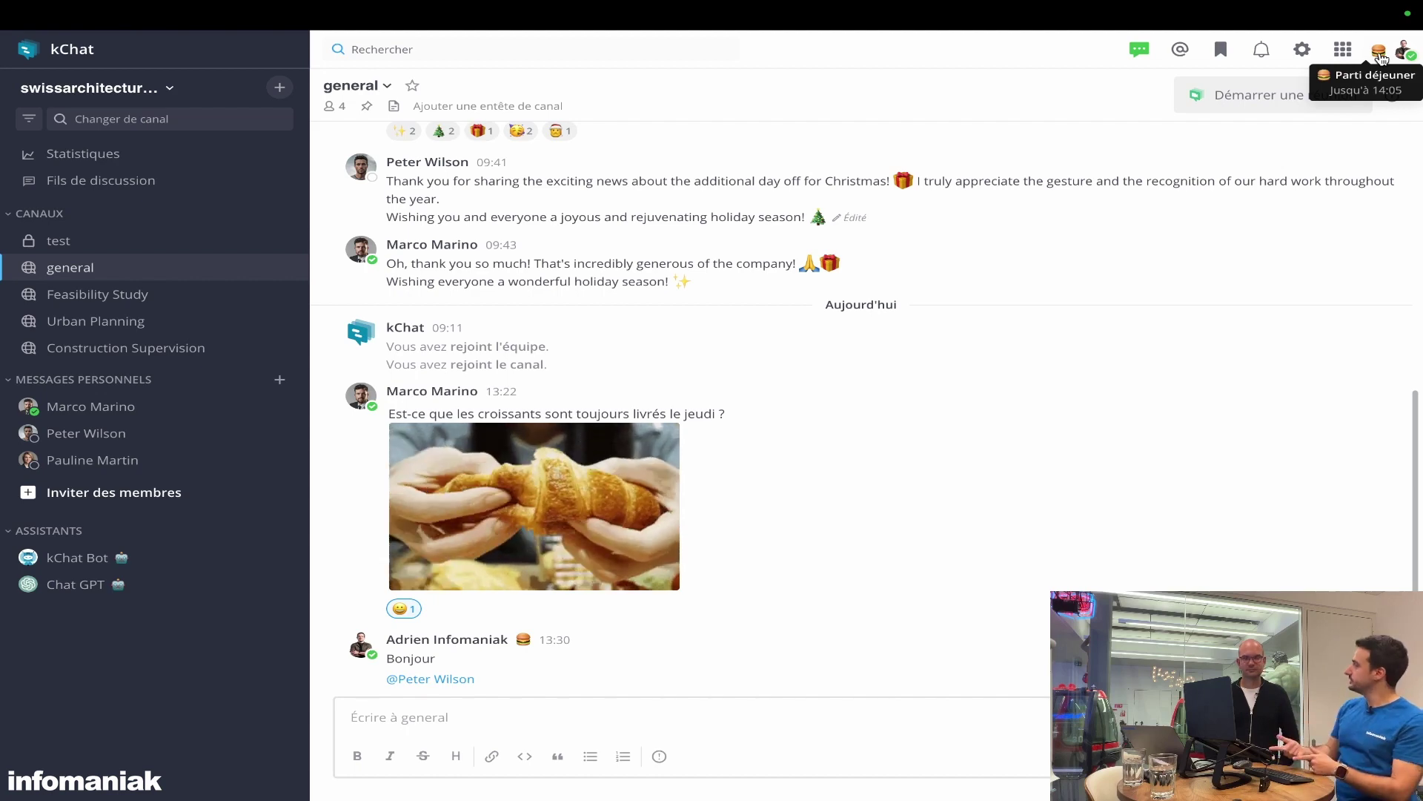
left_click(1379, 56)
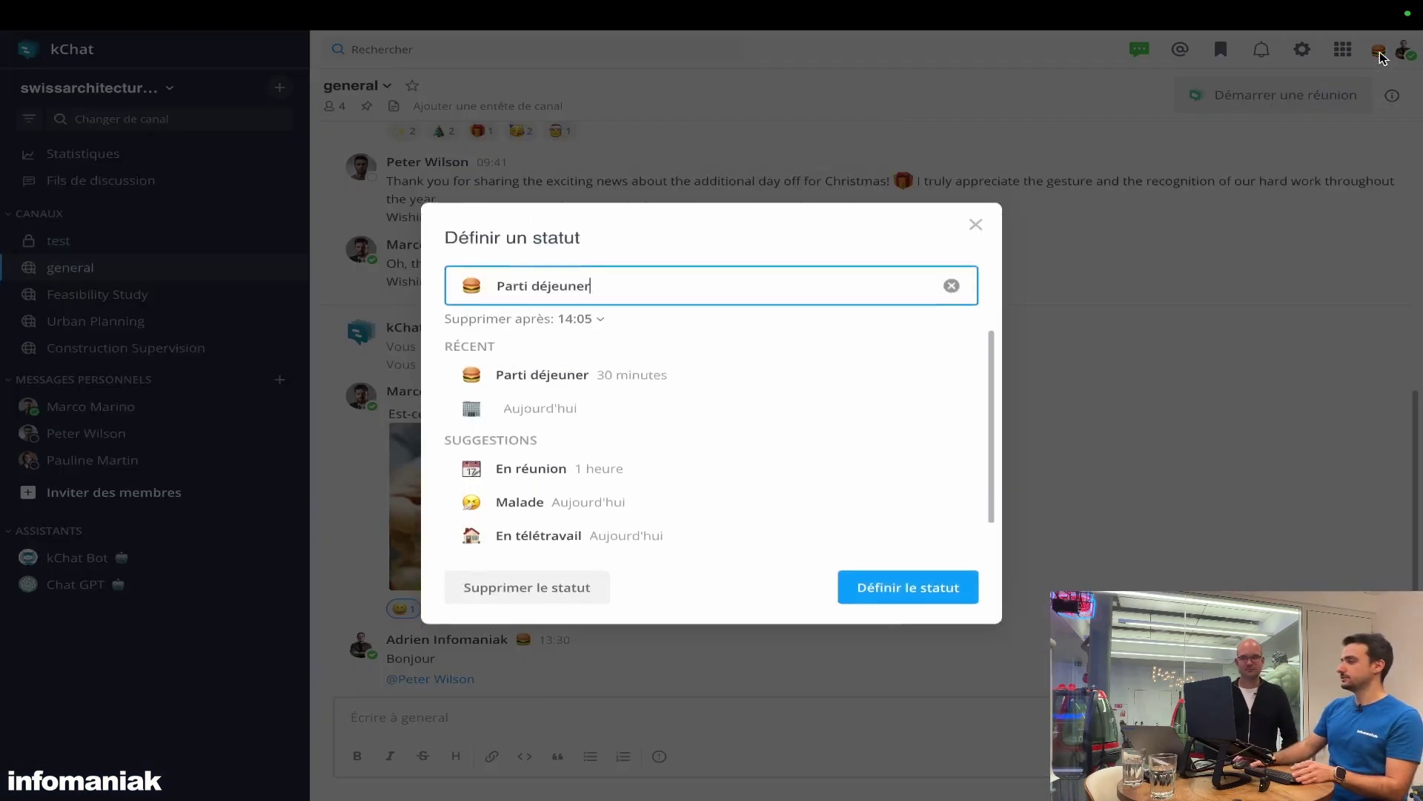
left_click(541, 419)
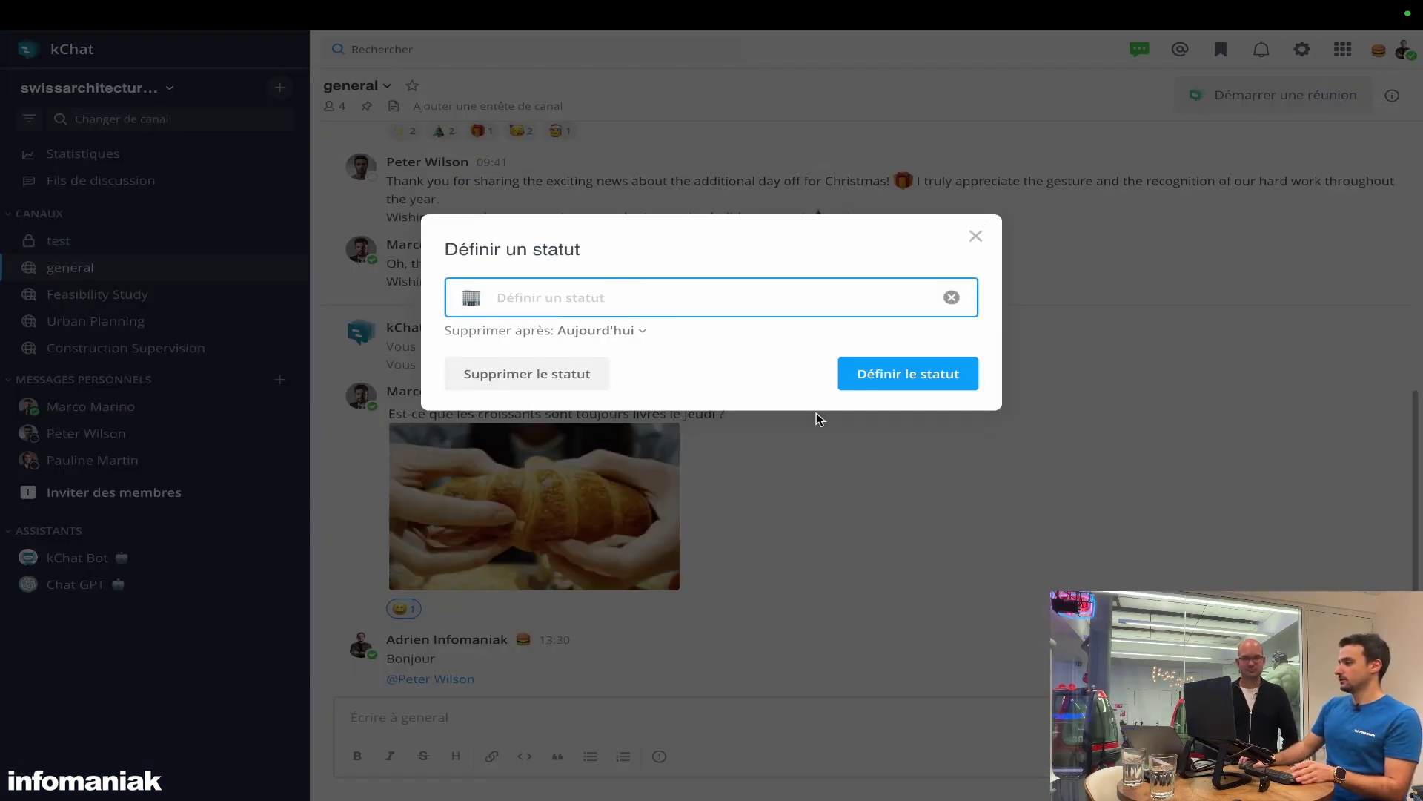
left_click(840, 376)
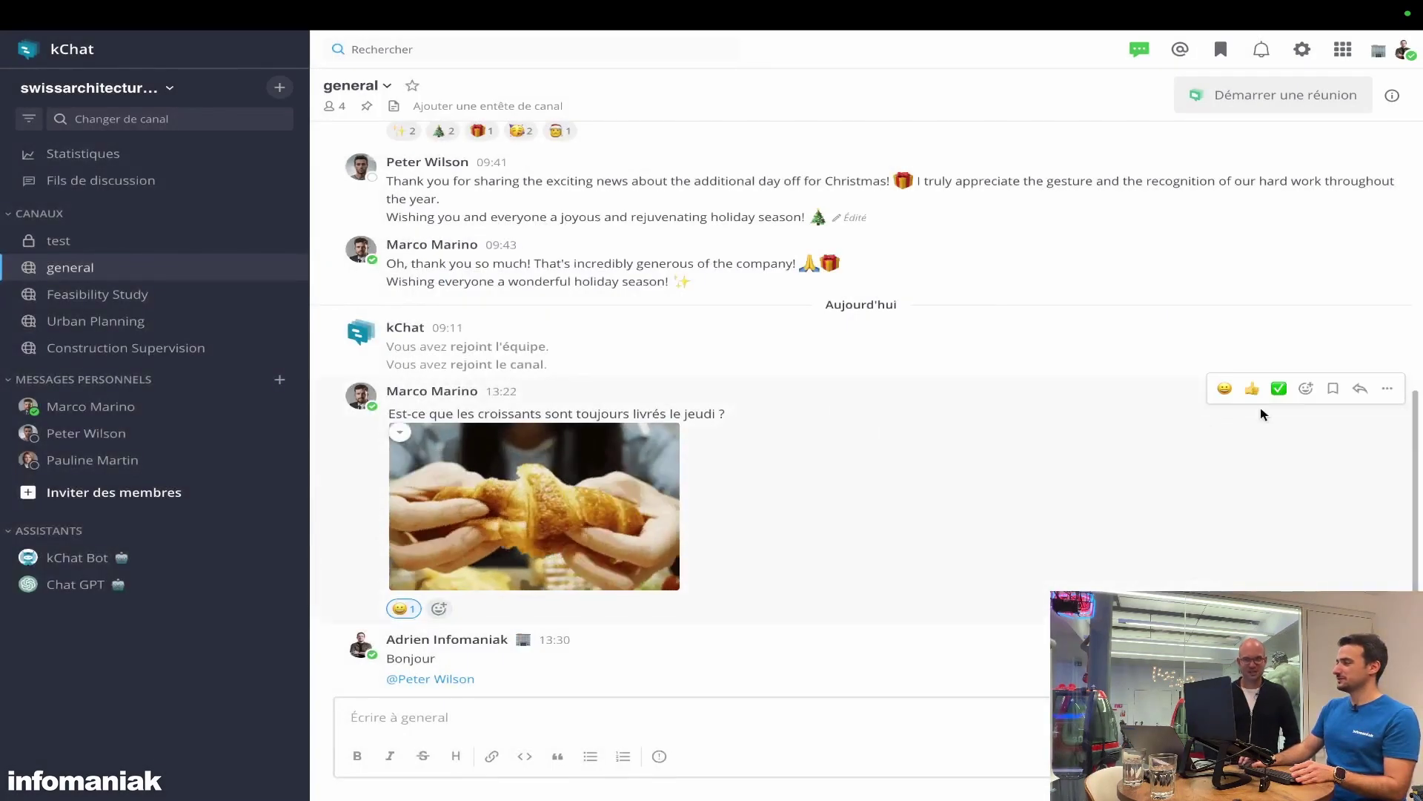
key("super+t")
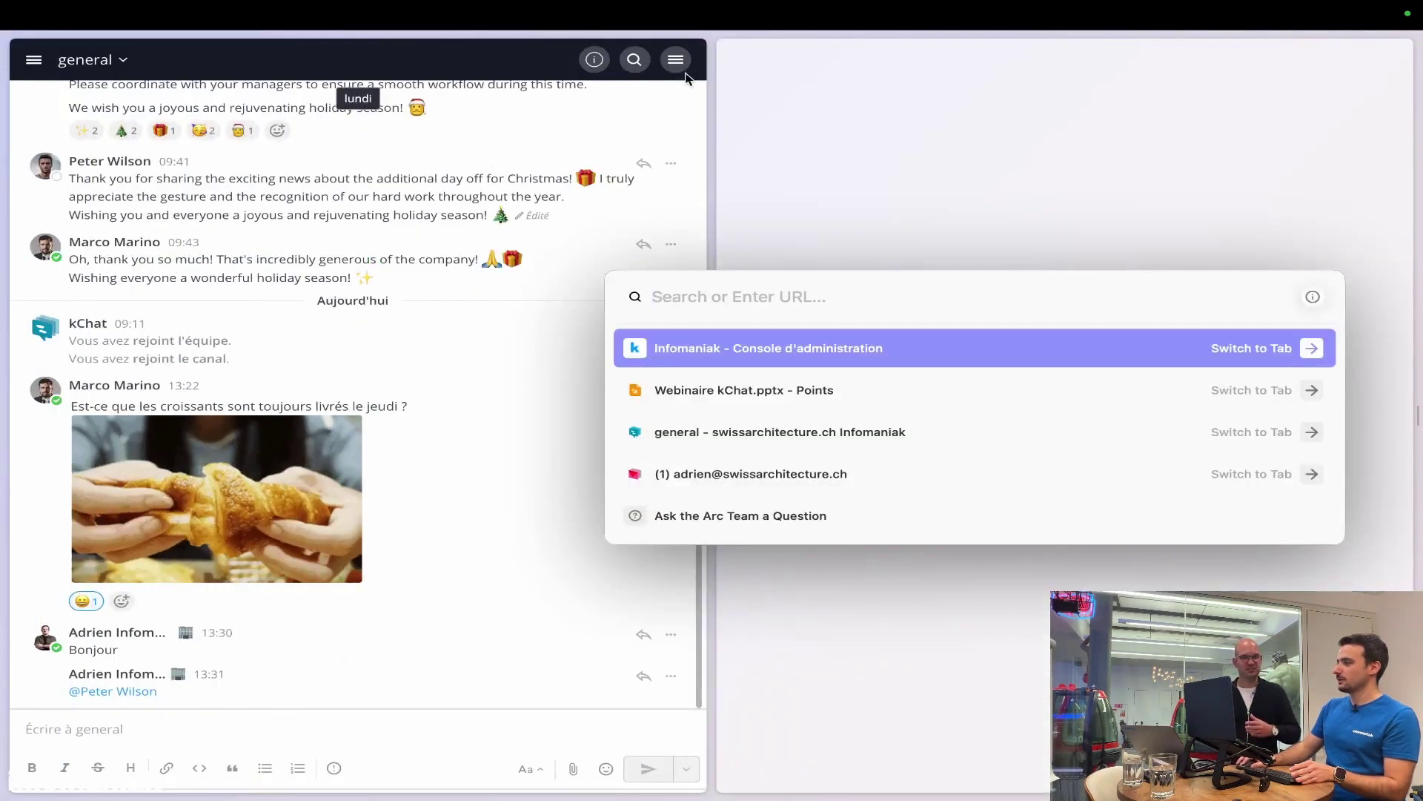
key("Escape")
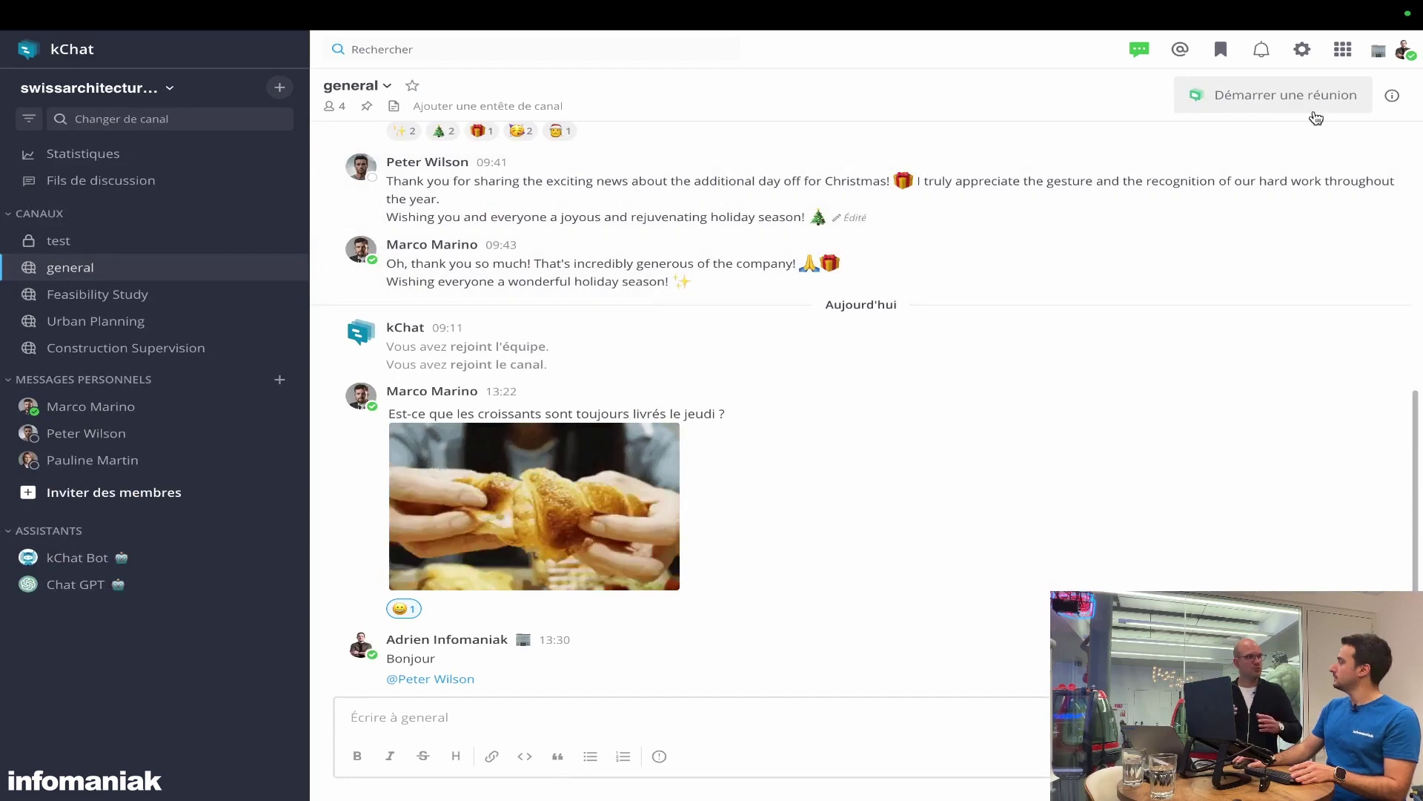
Step: Set the account's availability to Absent
left_click(1394, 54)
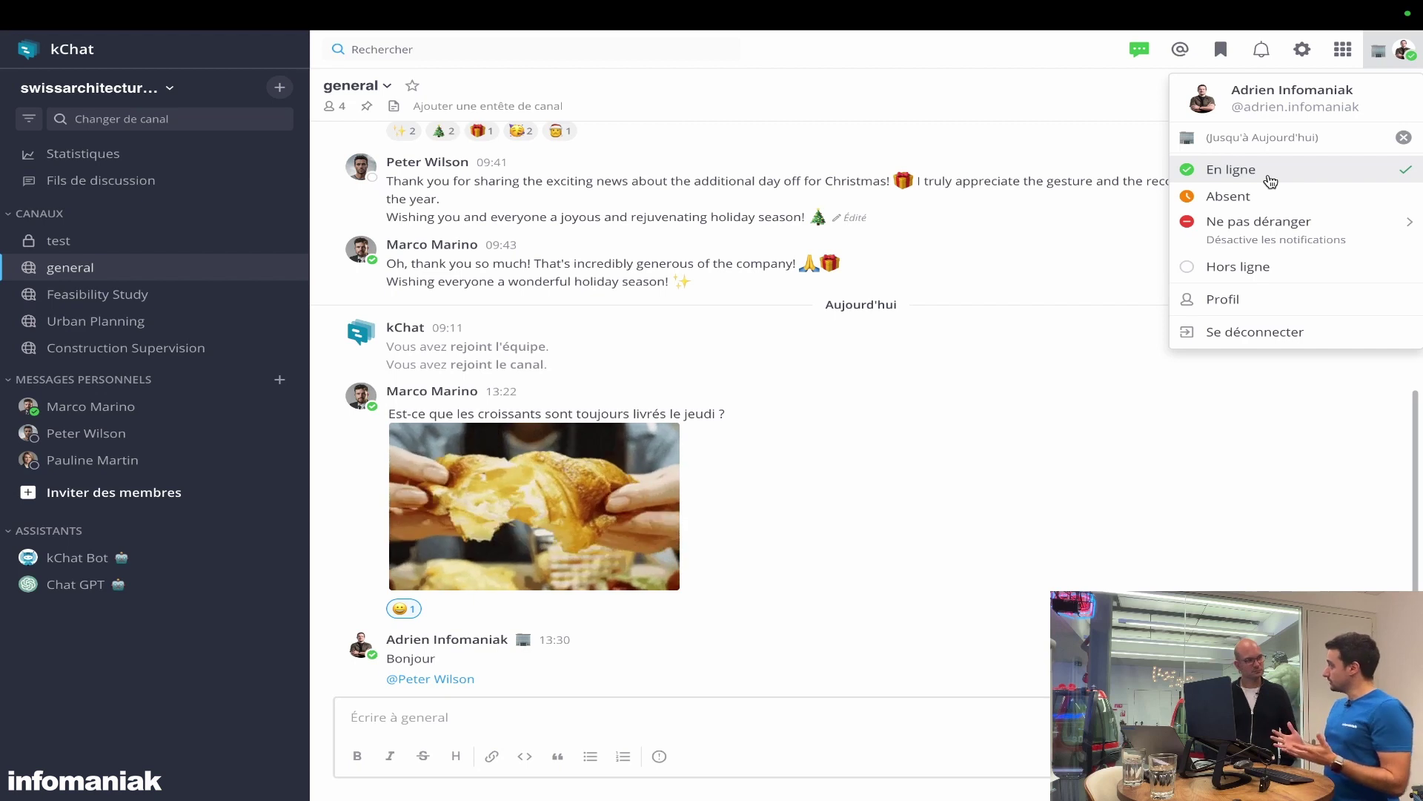
mouse_move(1312, 224)
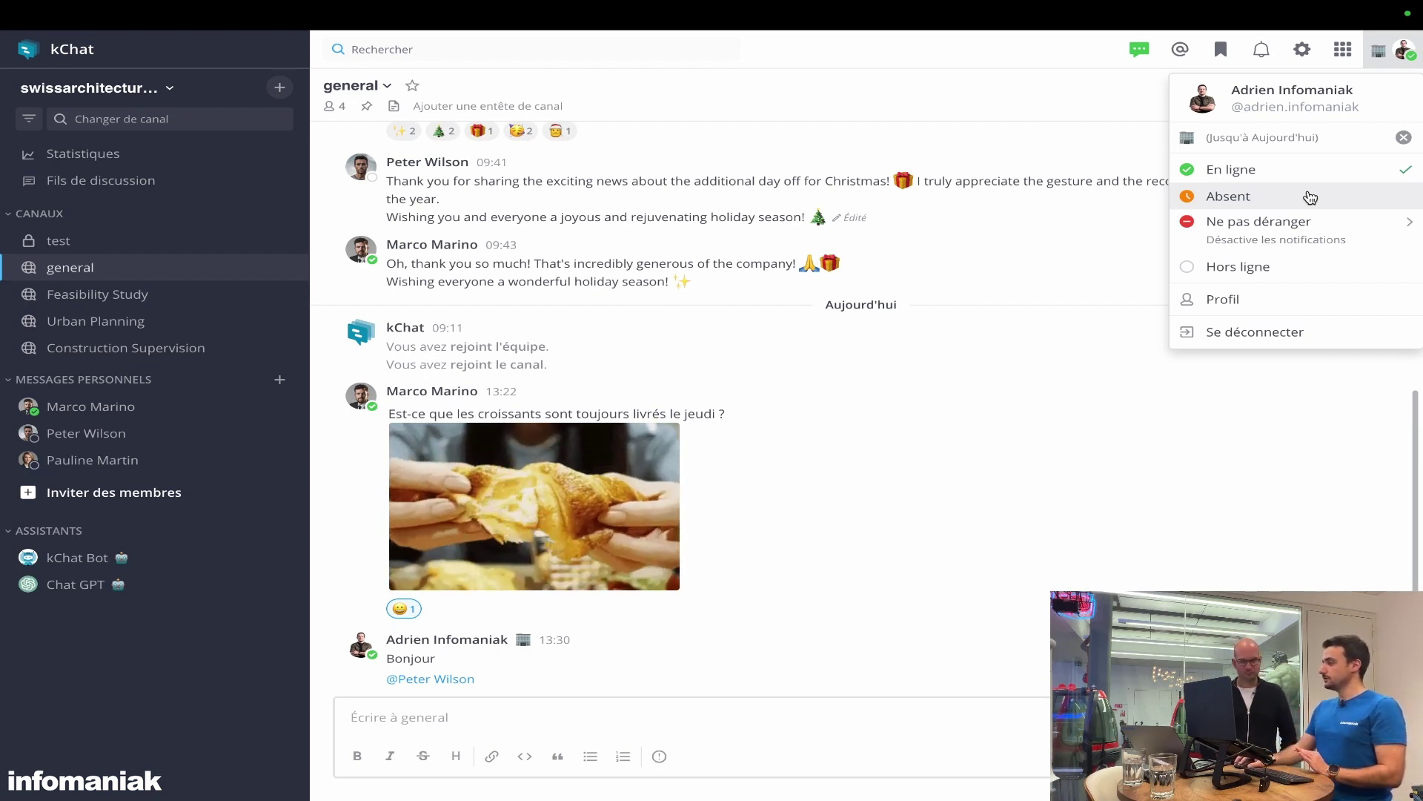
left_click(1311, 198)
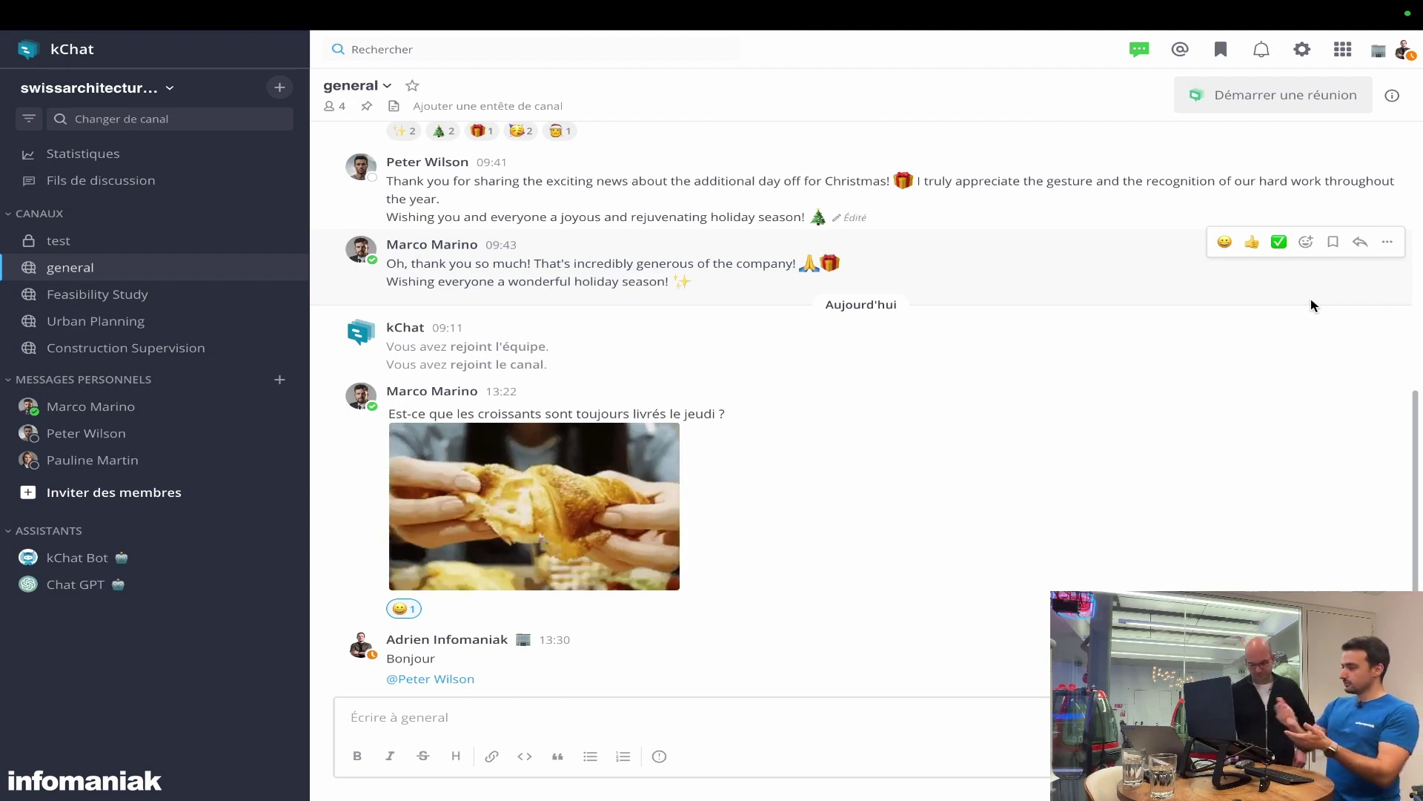
Step: Show the message priority options again and set the account's availability back to En ligne
left_click(660, 757)
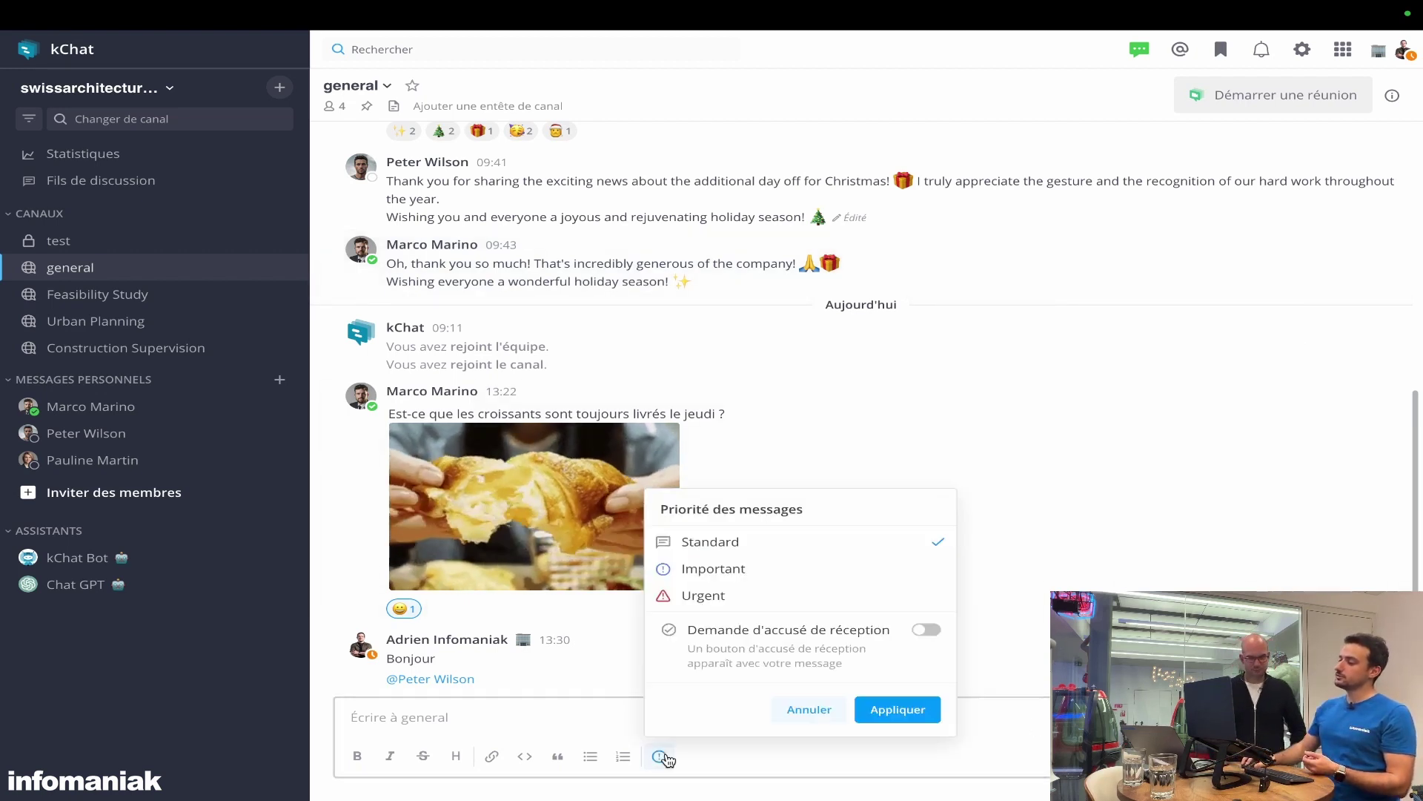
left_click(1389, 58)
left_click(1235, 169)
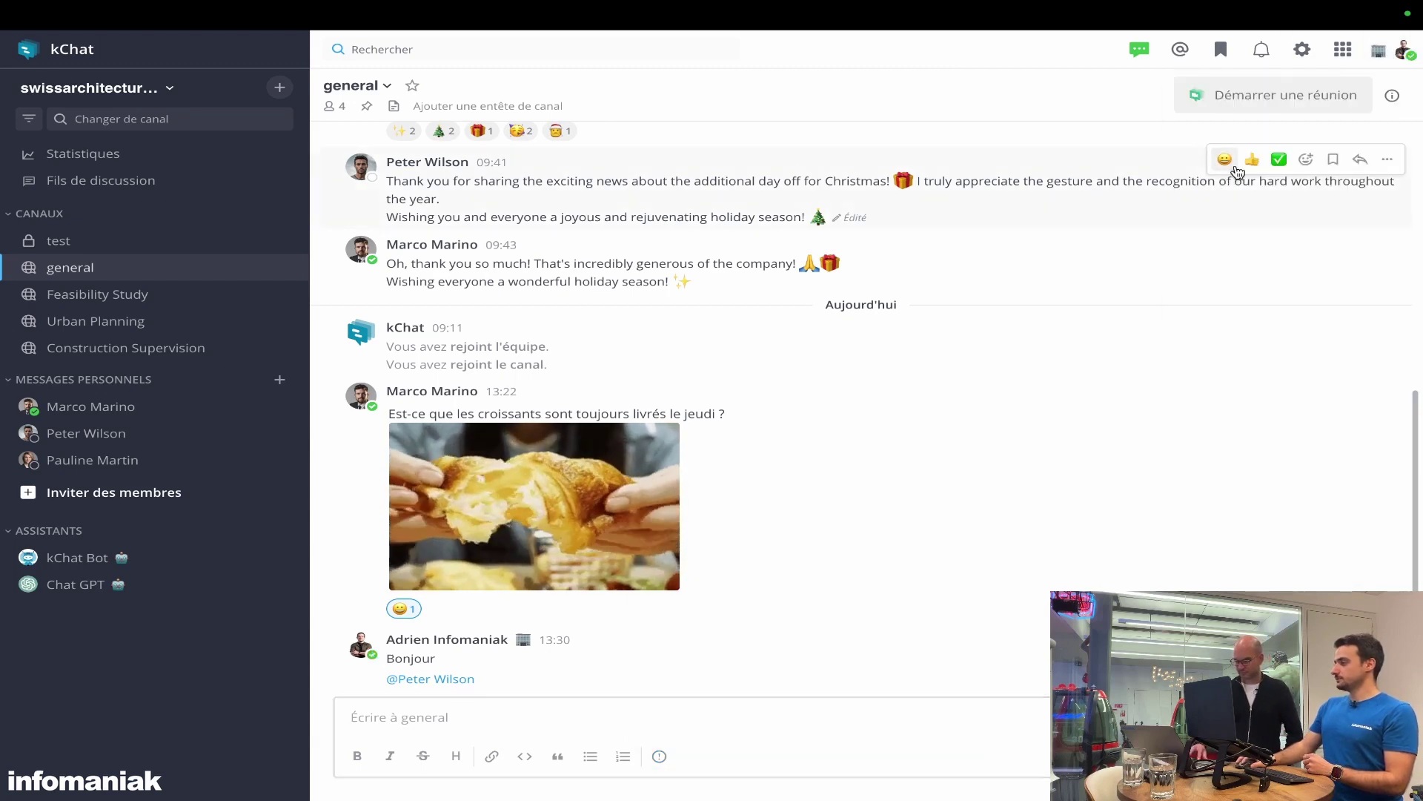
left_click(1398, 52)
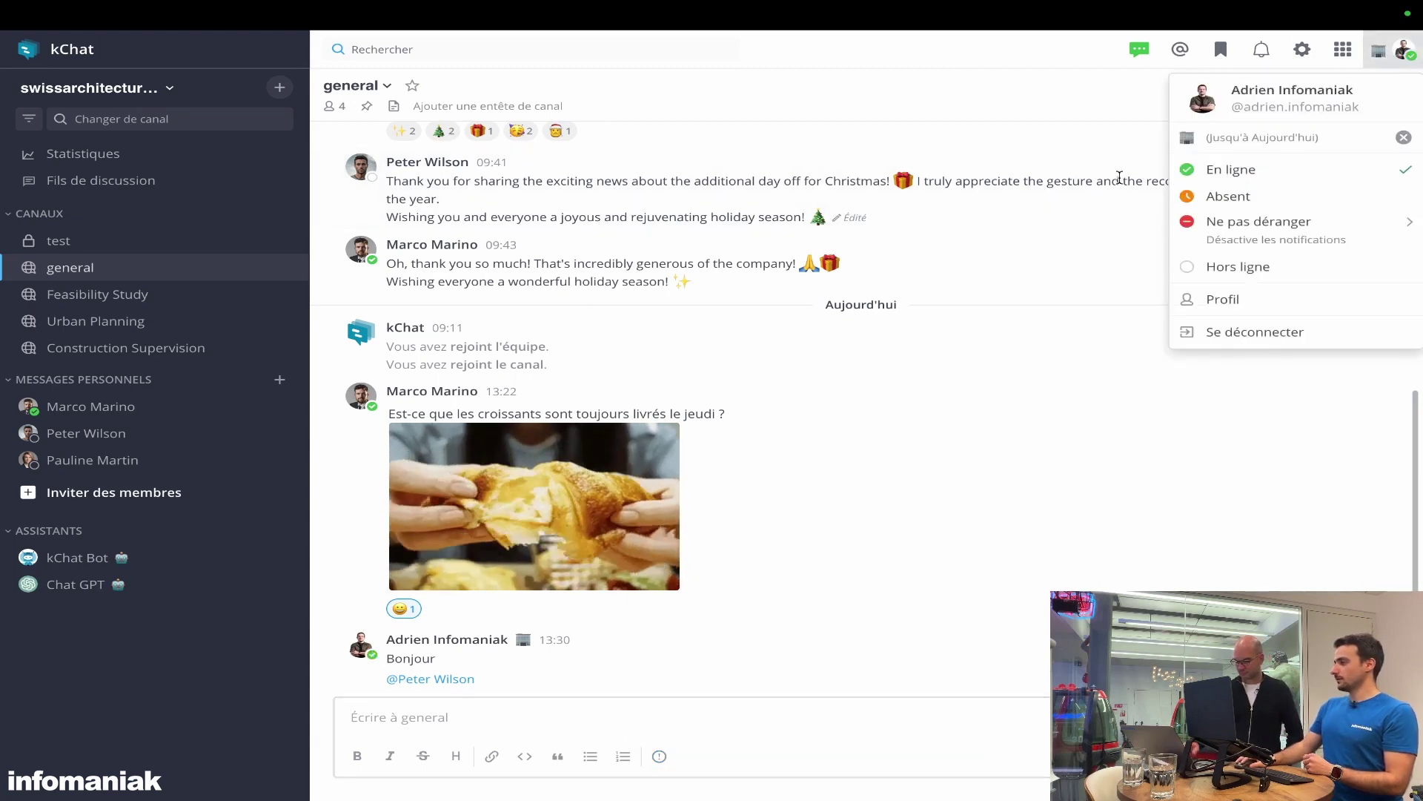
left_click(1023, 405)
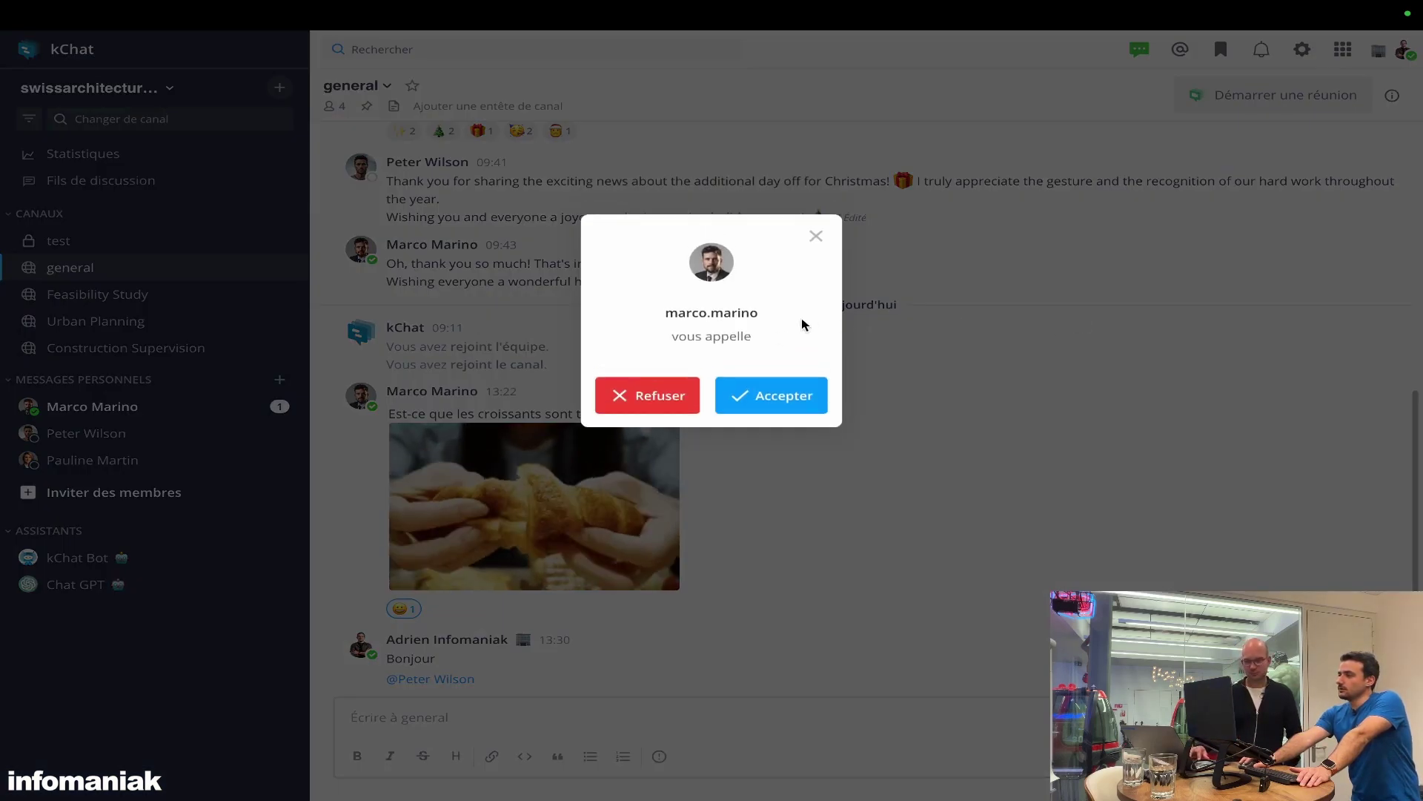
Step: Accept the incoming call and allow the browser and kMeet to access the microphone and camera
left_click(737, 401)
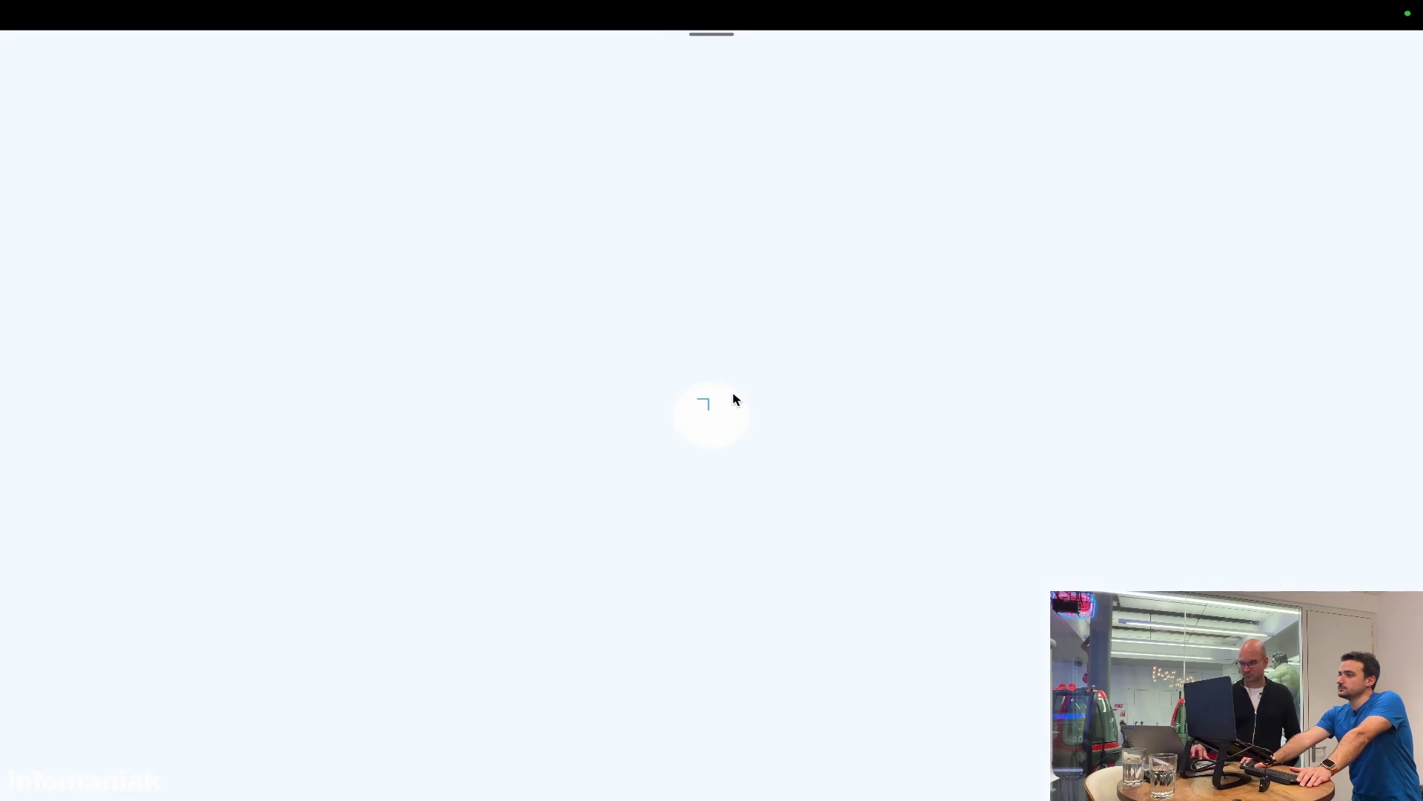
left_click(563, 309)
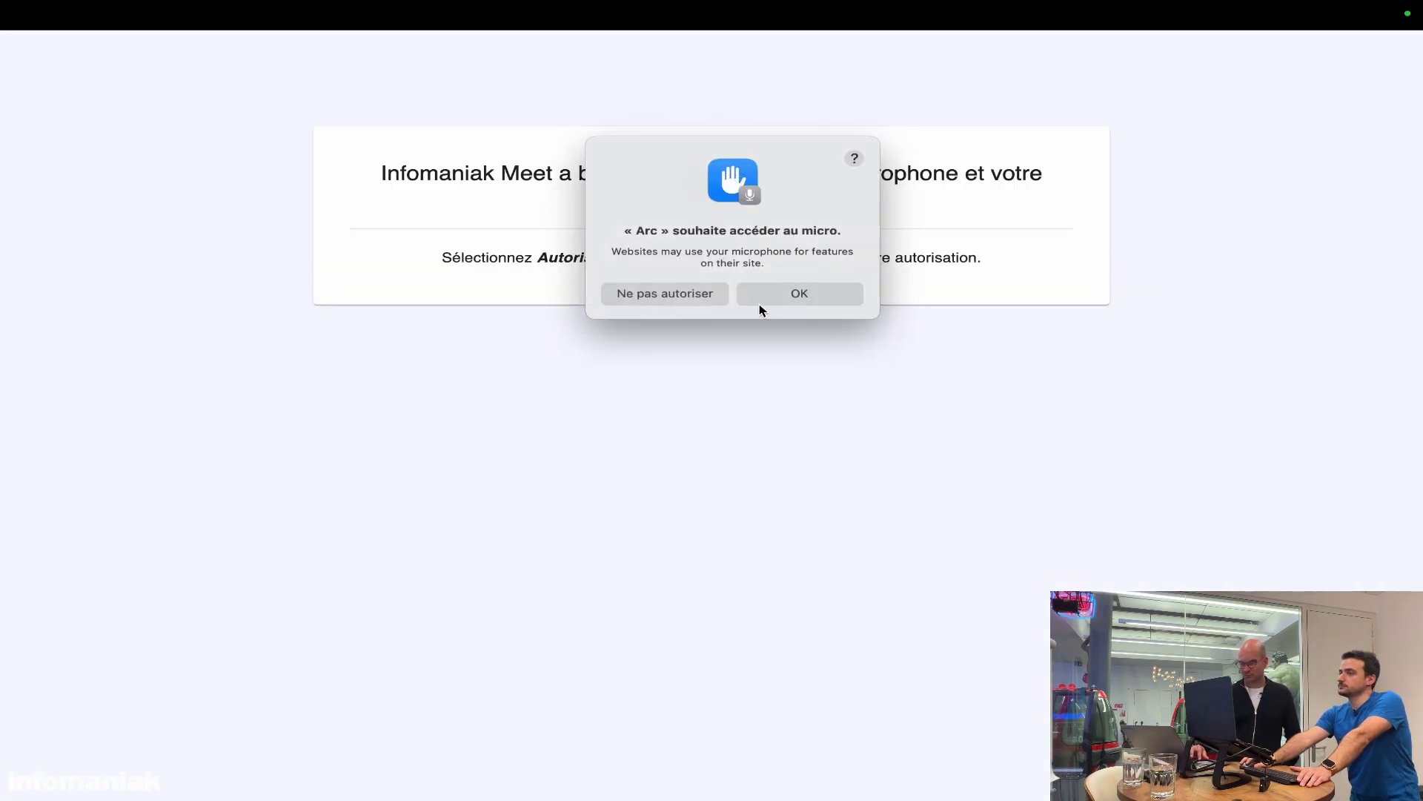
left_click(805, 303)
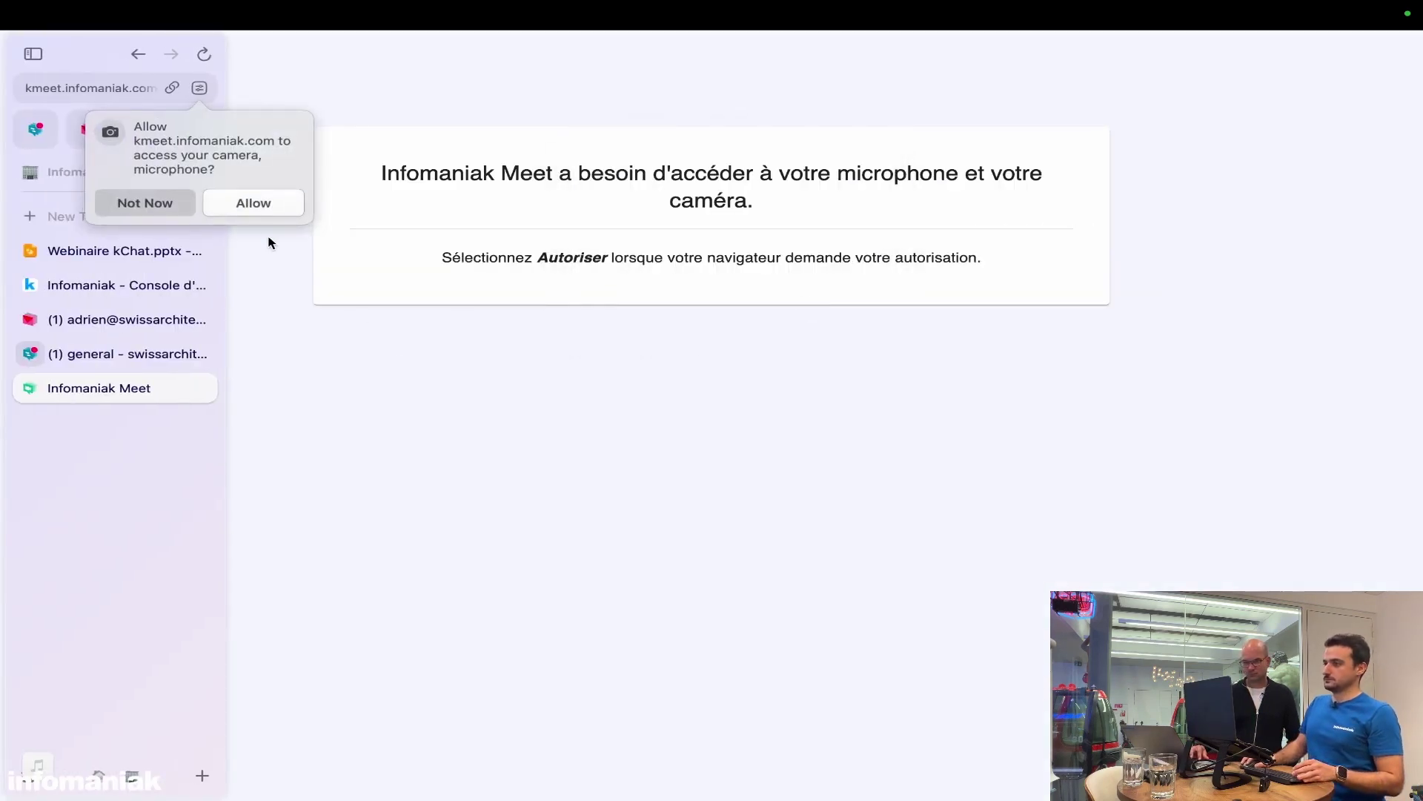
left_click(268, 213)
left_click(787, 295)
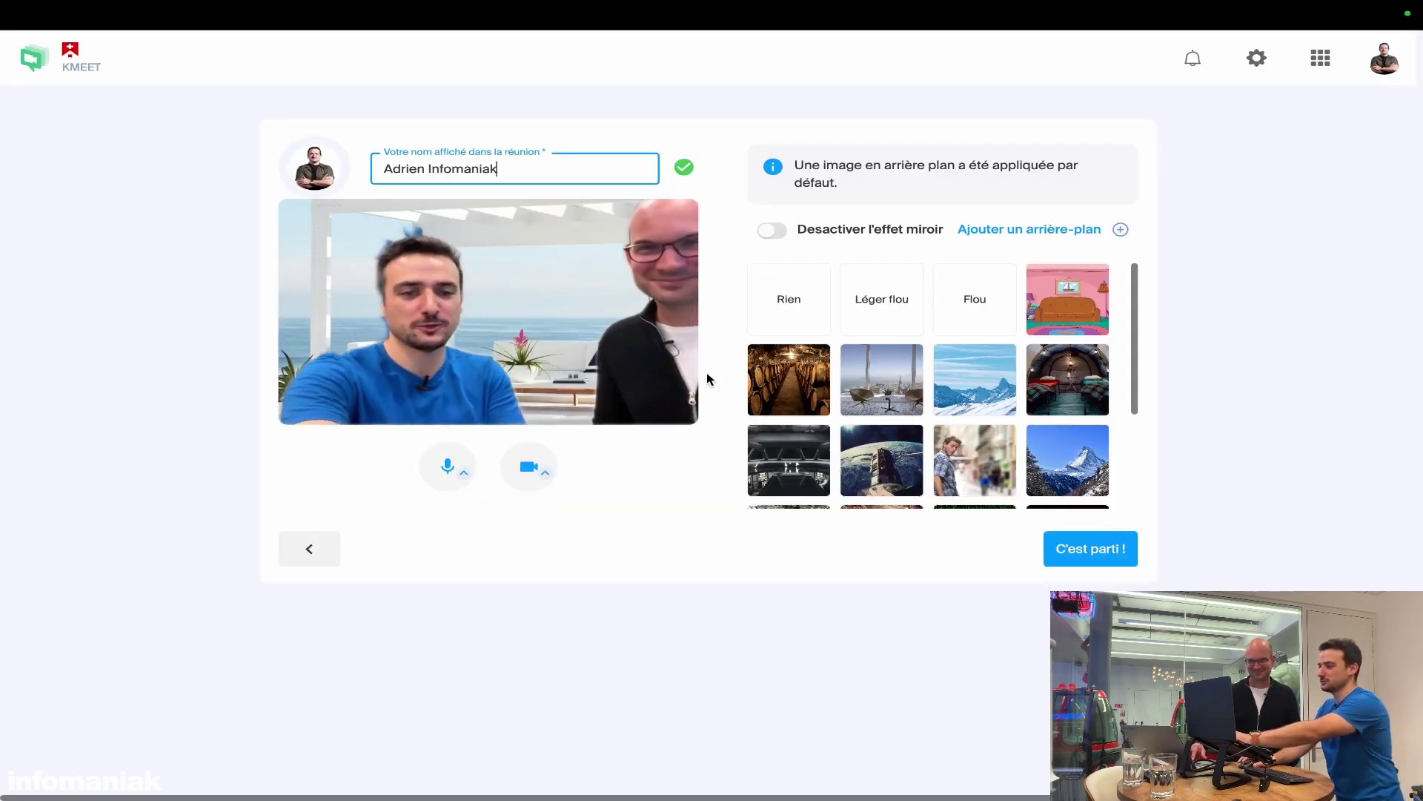
key("XF86AudioMute")
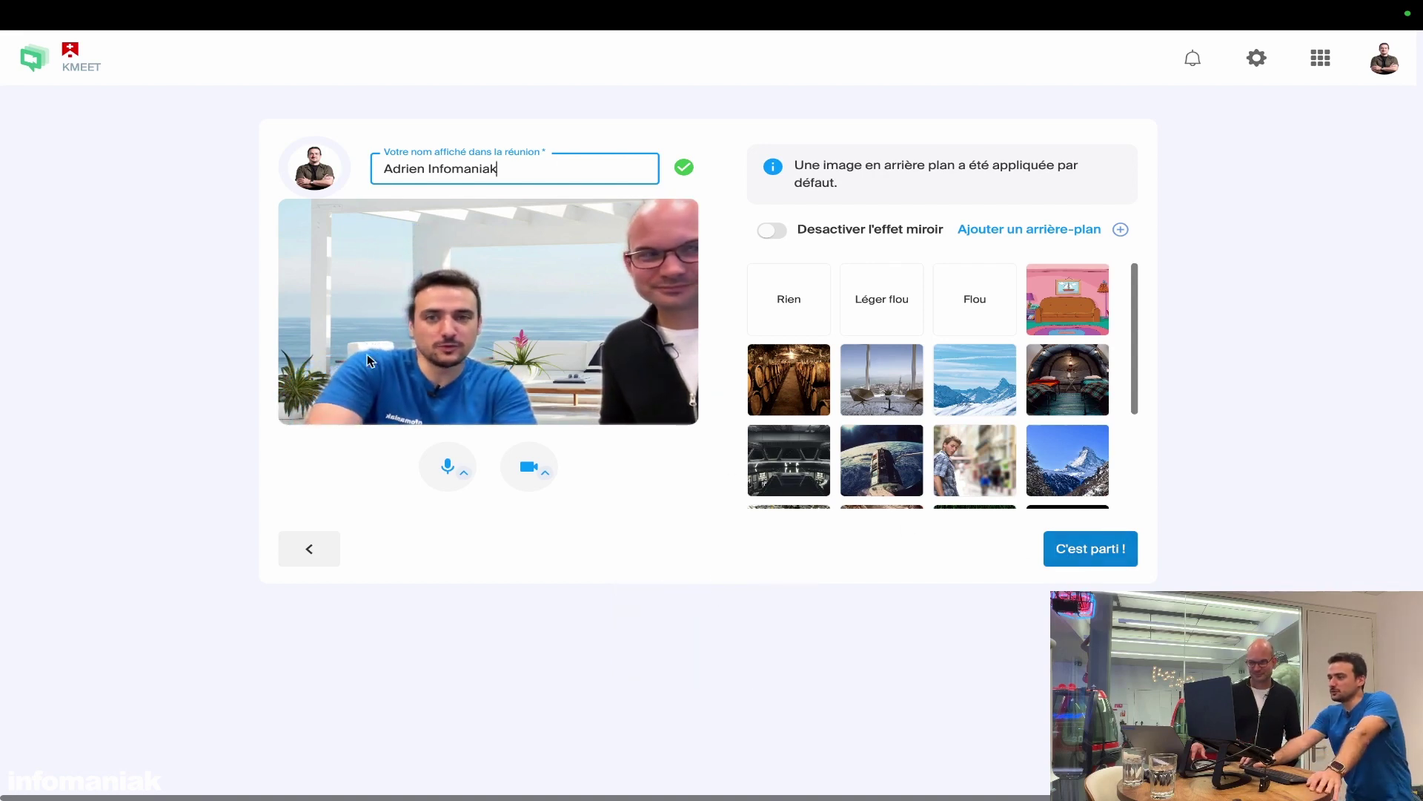
Step: Return to the kChat browser tab and open the caller's personal conversation to view the call entry
mouse_move(3, 174)
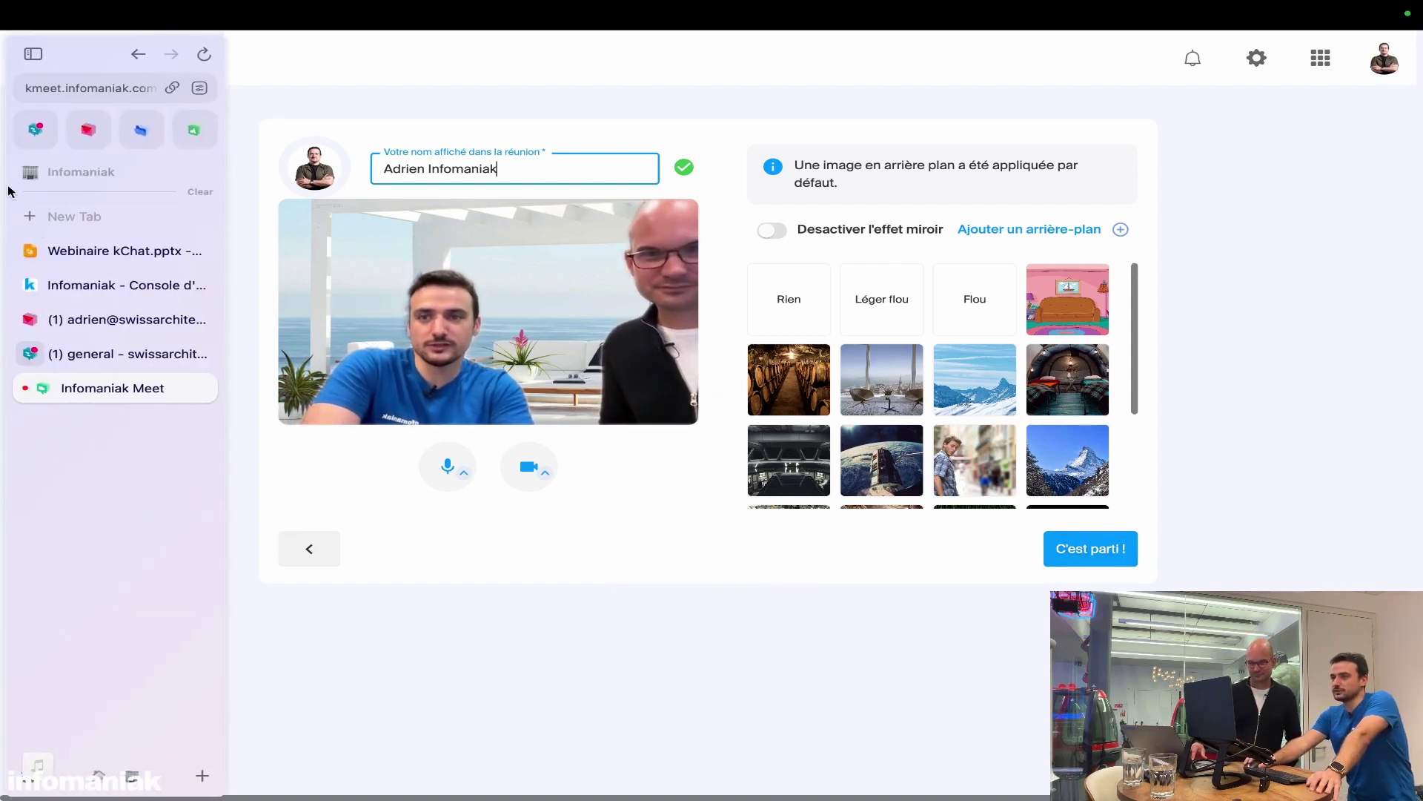
left_click(78, 353)
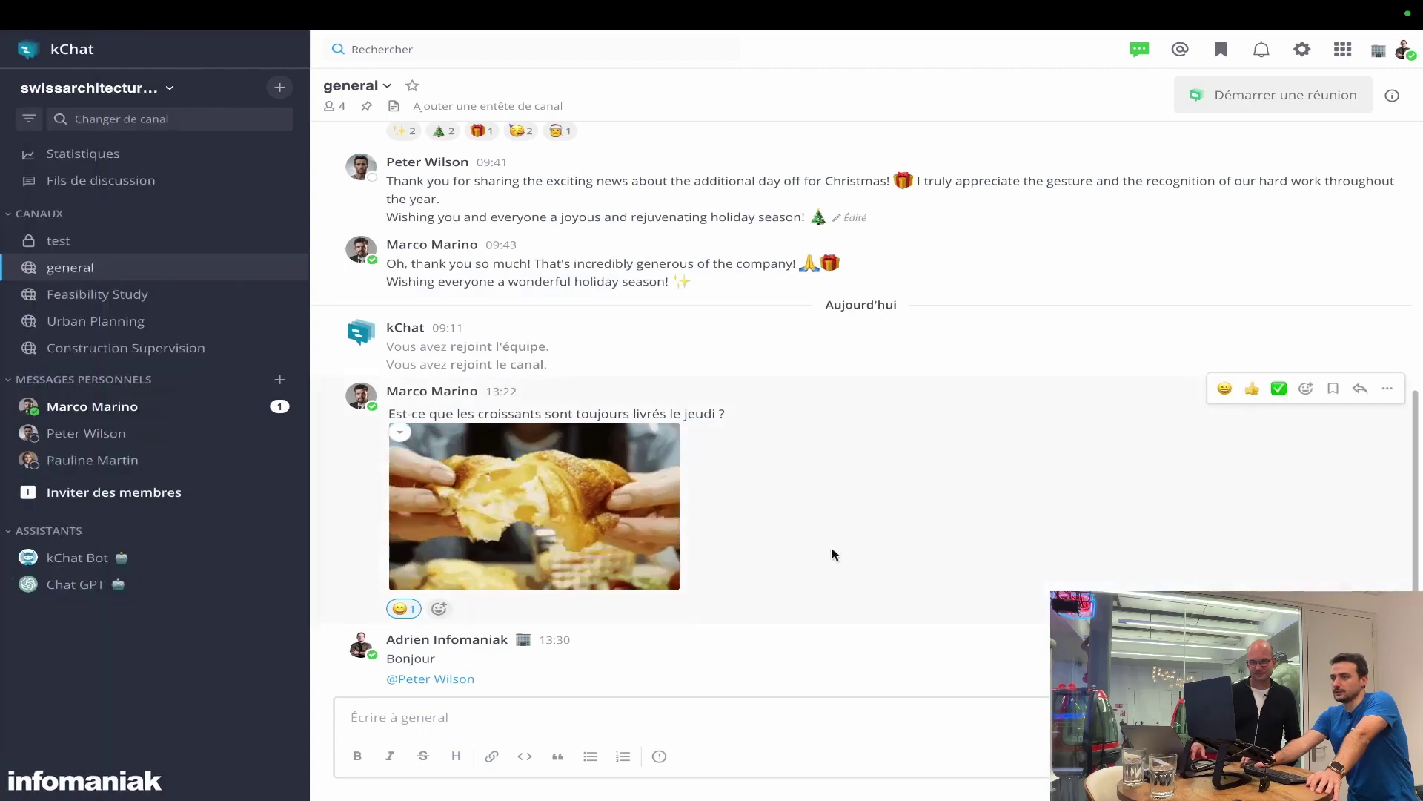
key("alt+shift+Down")
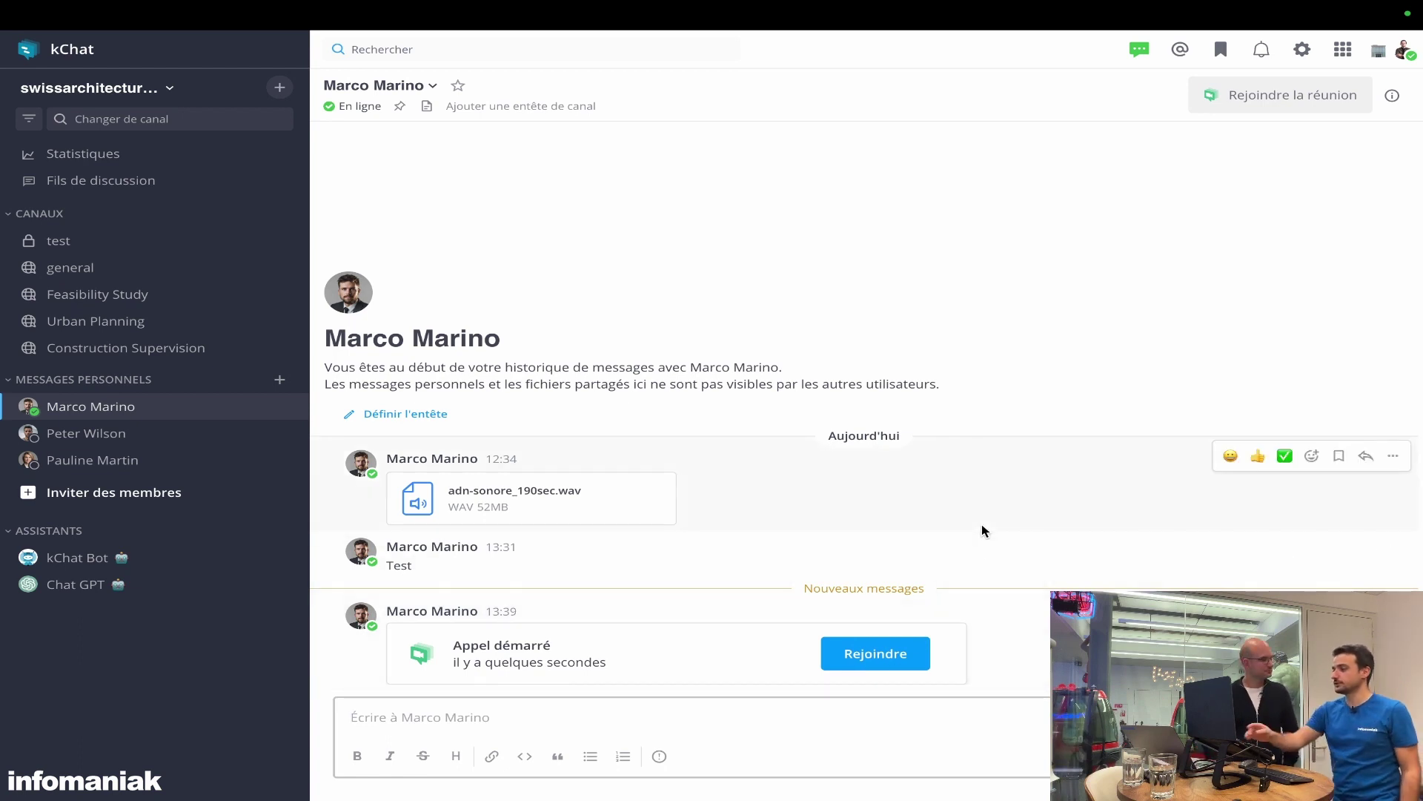
key("XF86AudioLowerVolume")
key("XF86AudioMute")
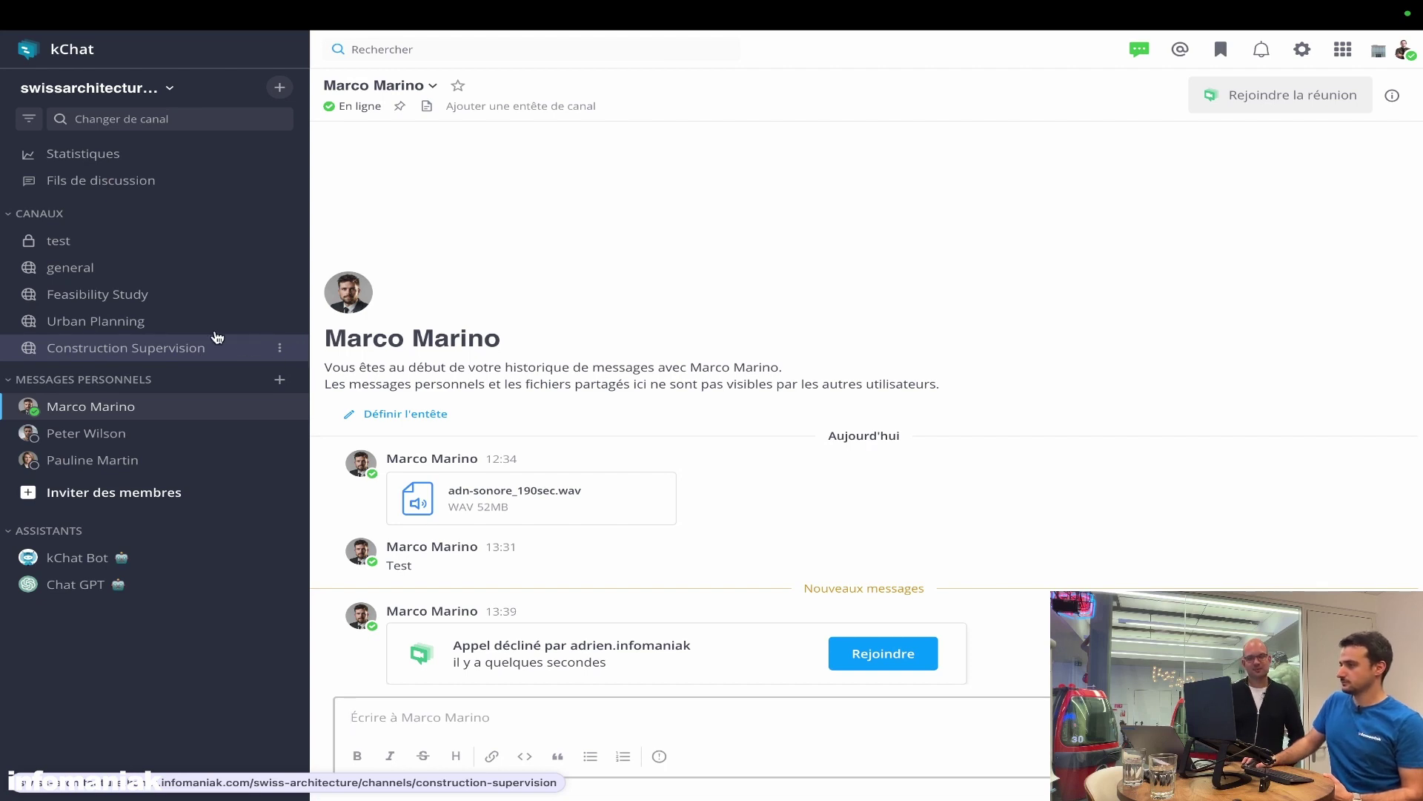
Step: View the general channel again and go back to the caller's personal conversation
left_click(166, 270)
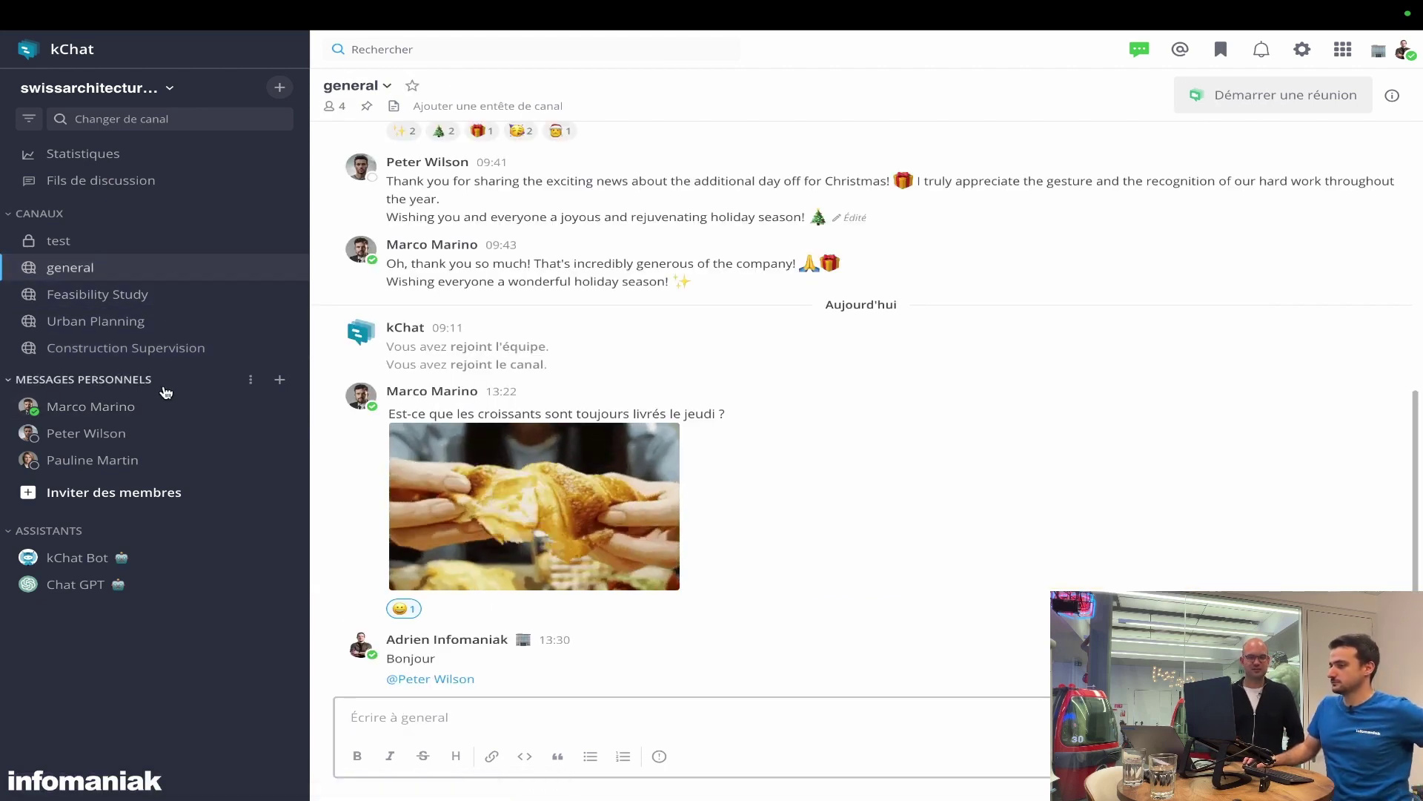
mouse_move(4, 413)
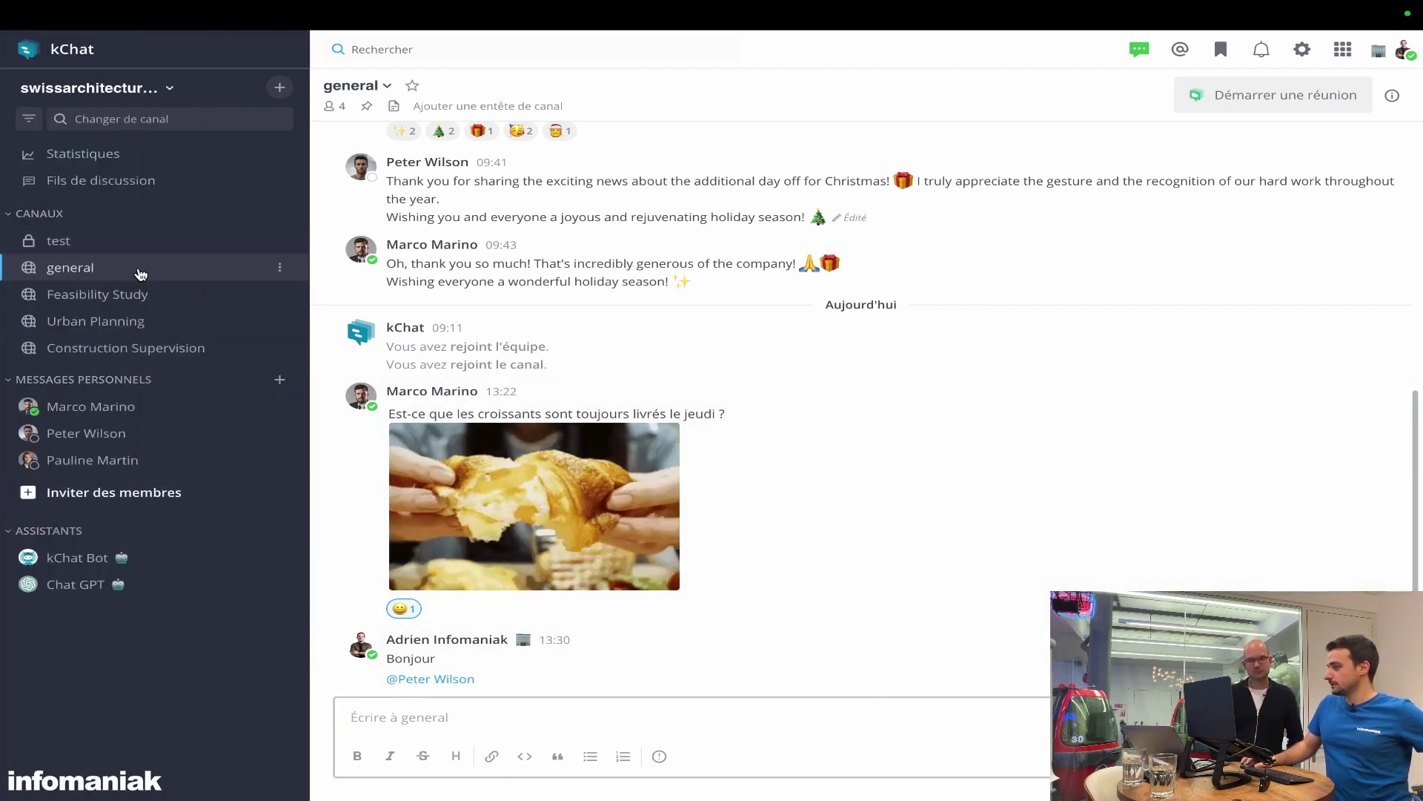
left_click(137, 406)
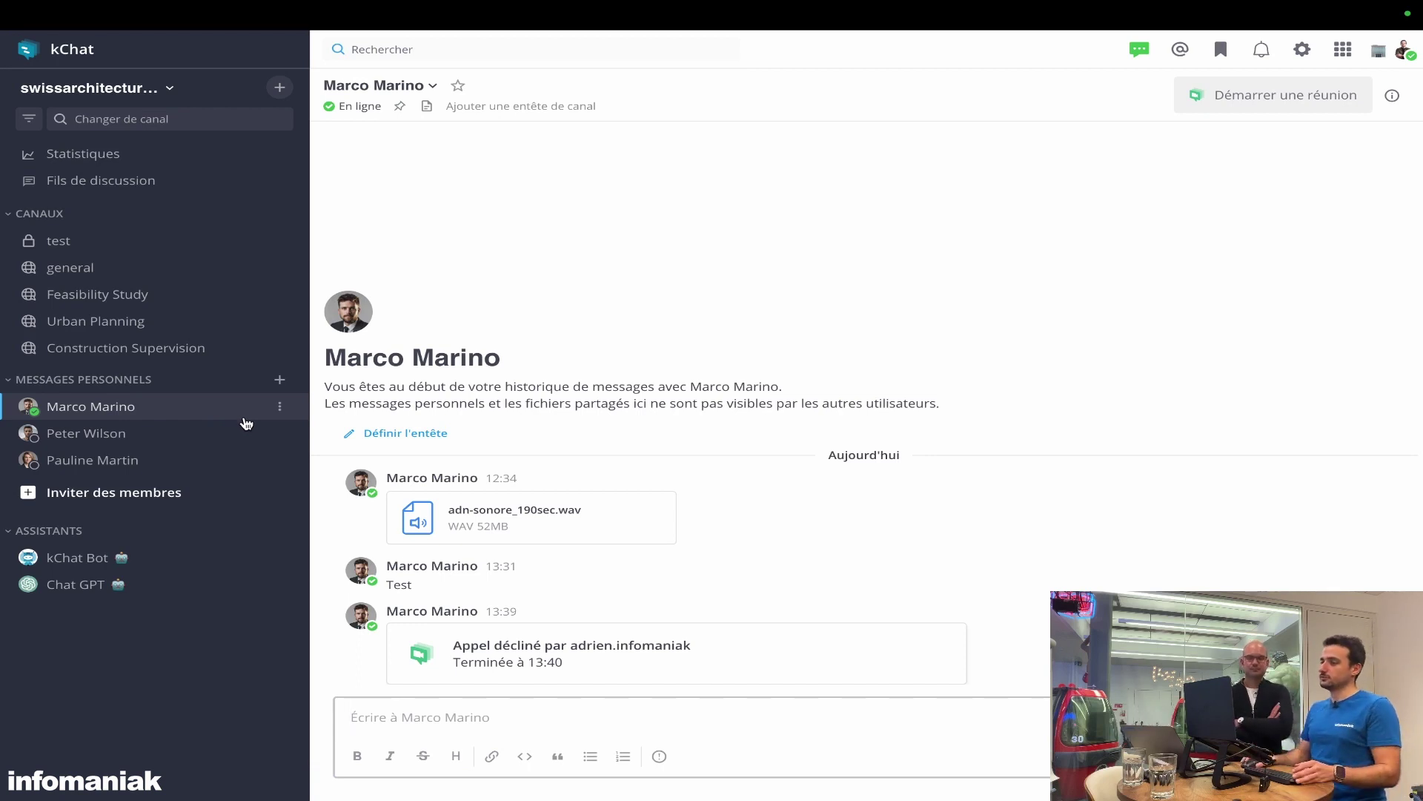
Step: Start a group personal message with the first and last colleagues in the personal messages list
left_click(279, 380)
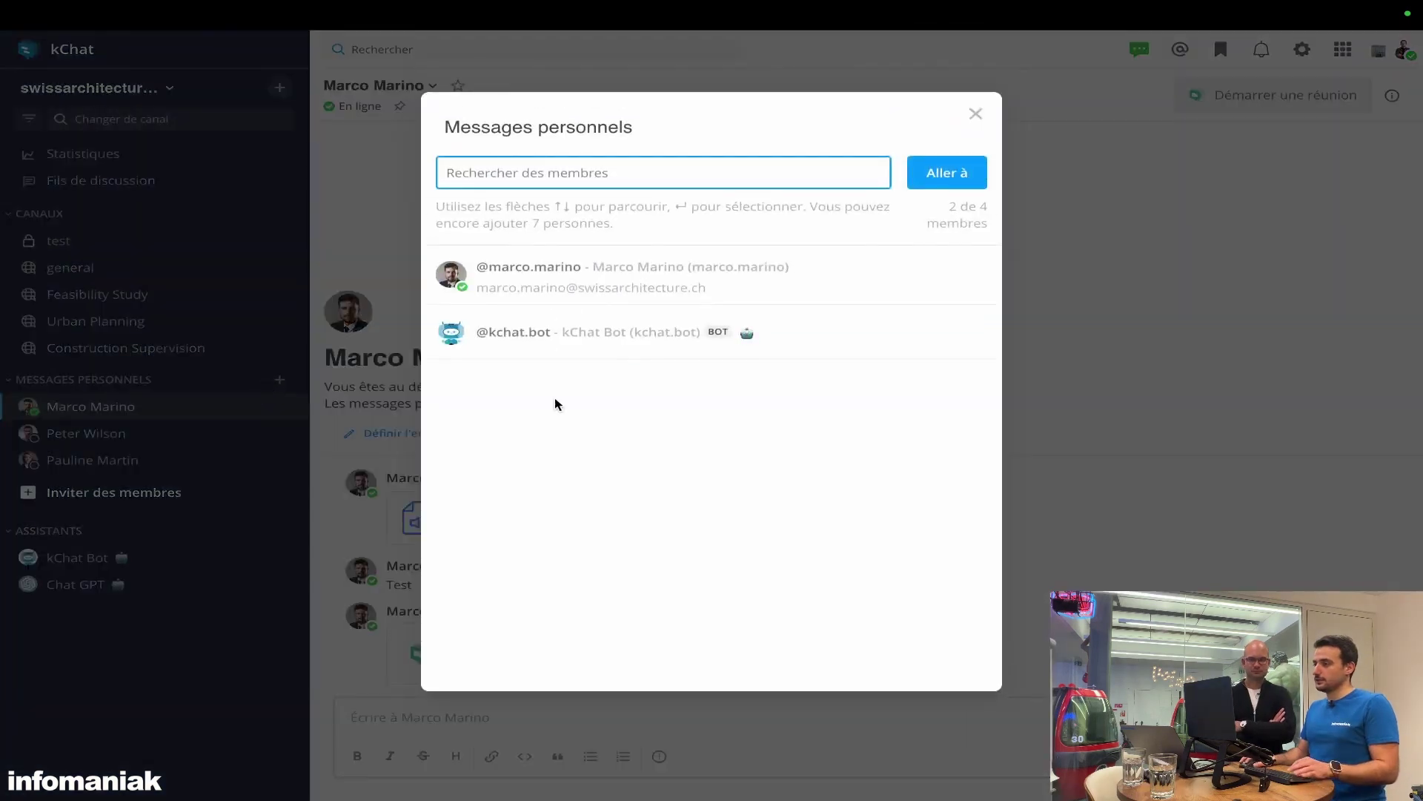
left_click(639, 280)
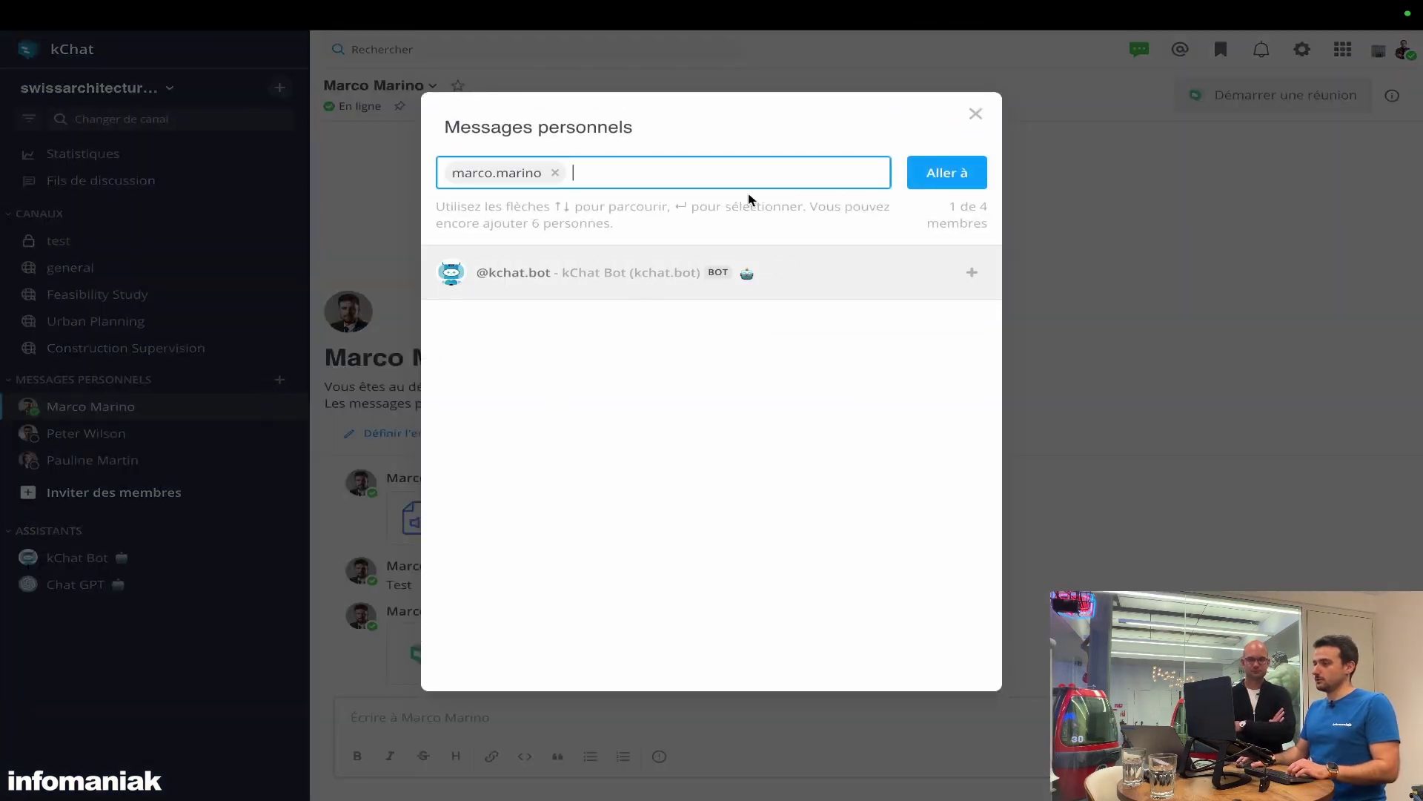
type("pau")
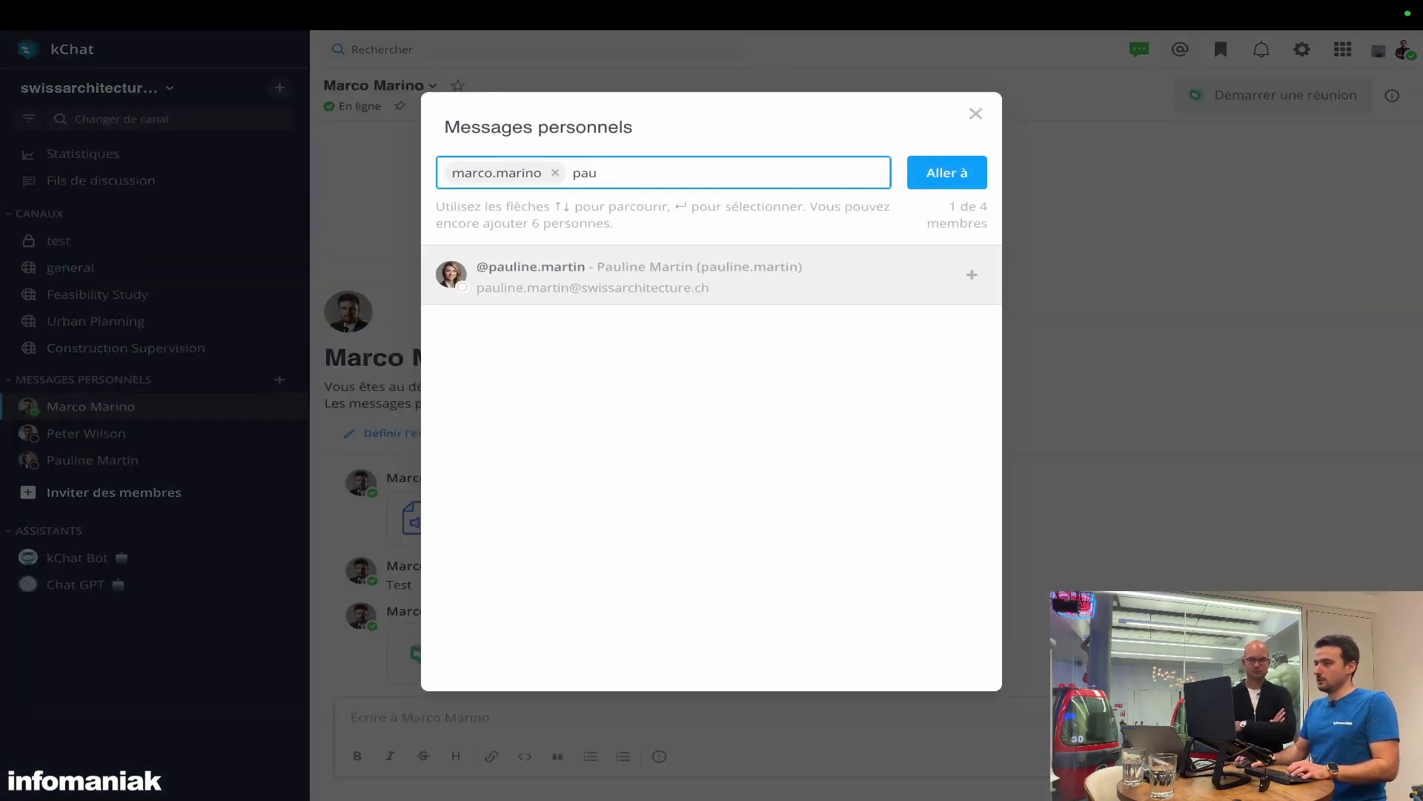
left_click(699, 280)
left_click(931, 172)
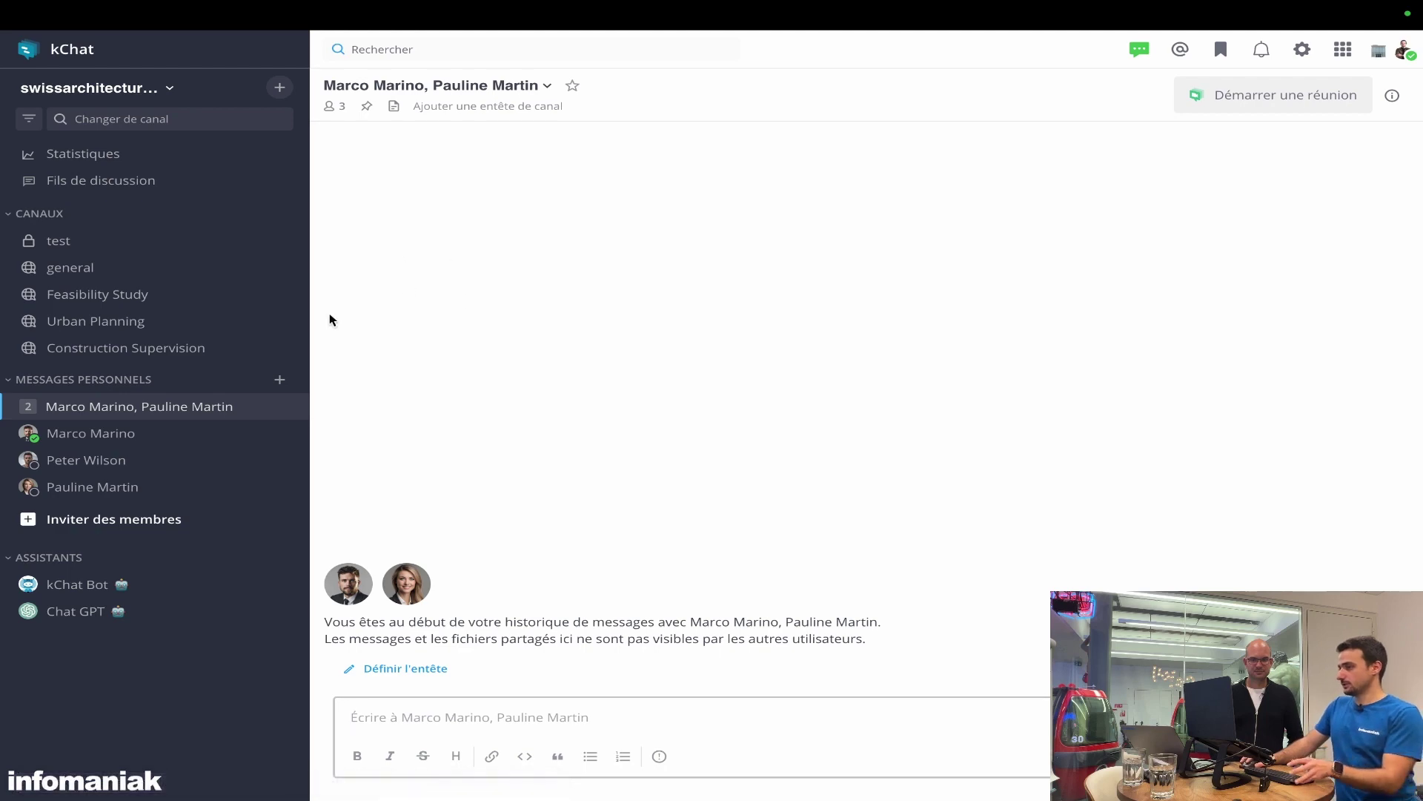
Step: Set the header of the new group conversation to "Team RH"
left_click(431, 669)
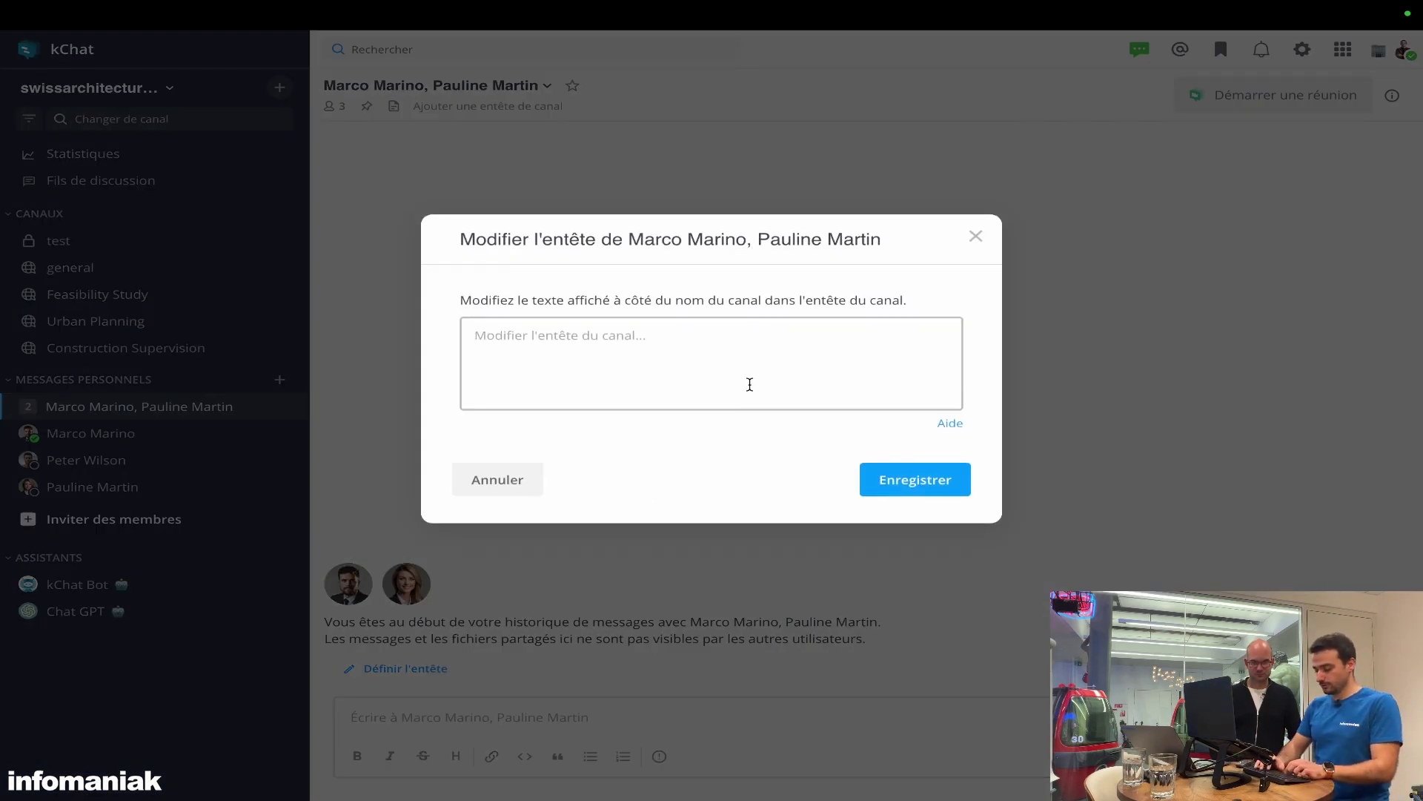
type("Team RH")
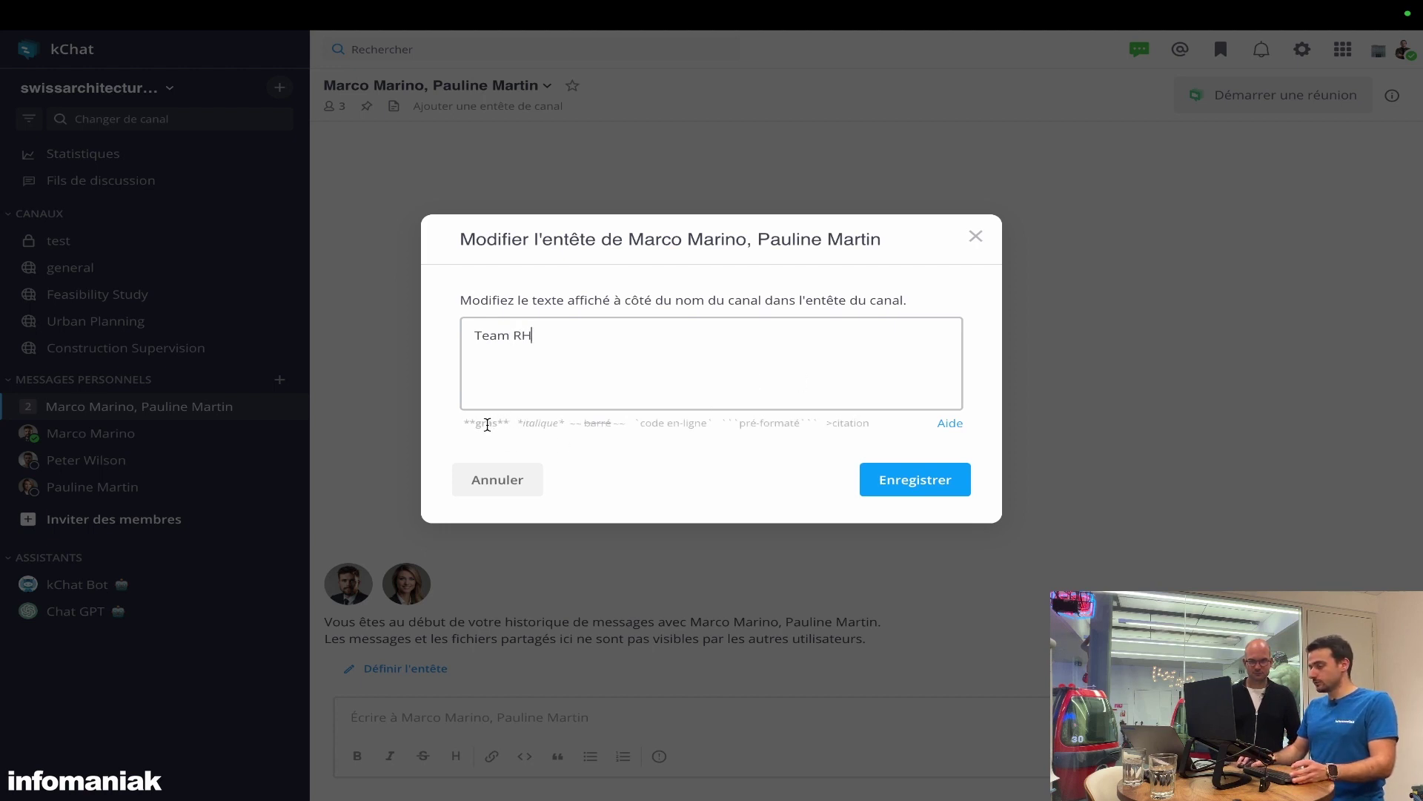
left_click(900, 482)
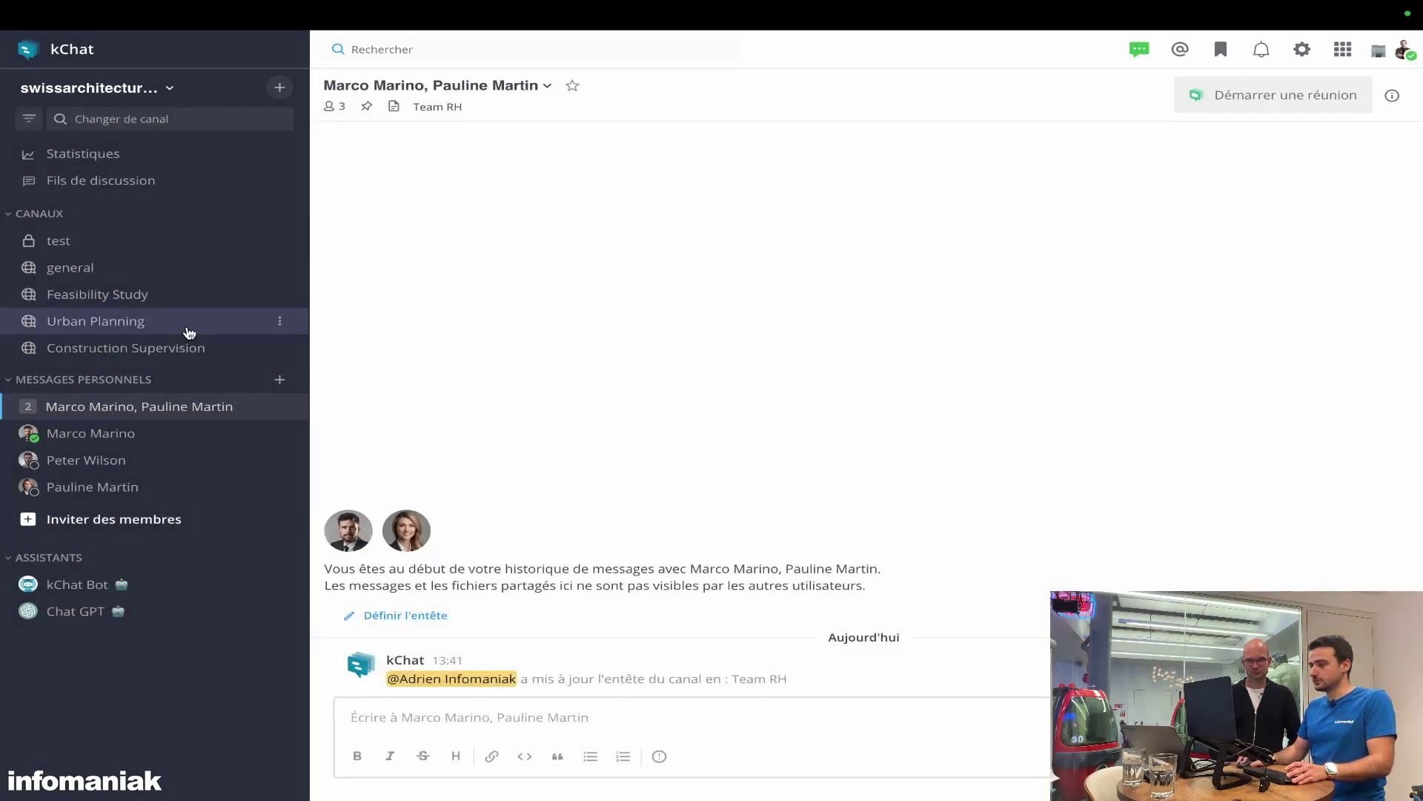
Step: Show the group conversation's pinned messages and send the message "bonjour" to the group
left_click(367, 107)
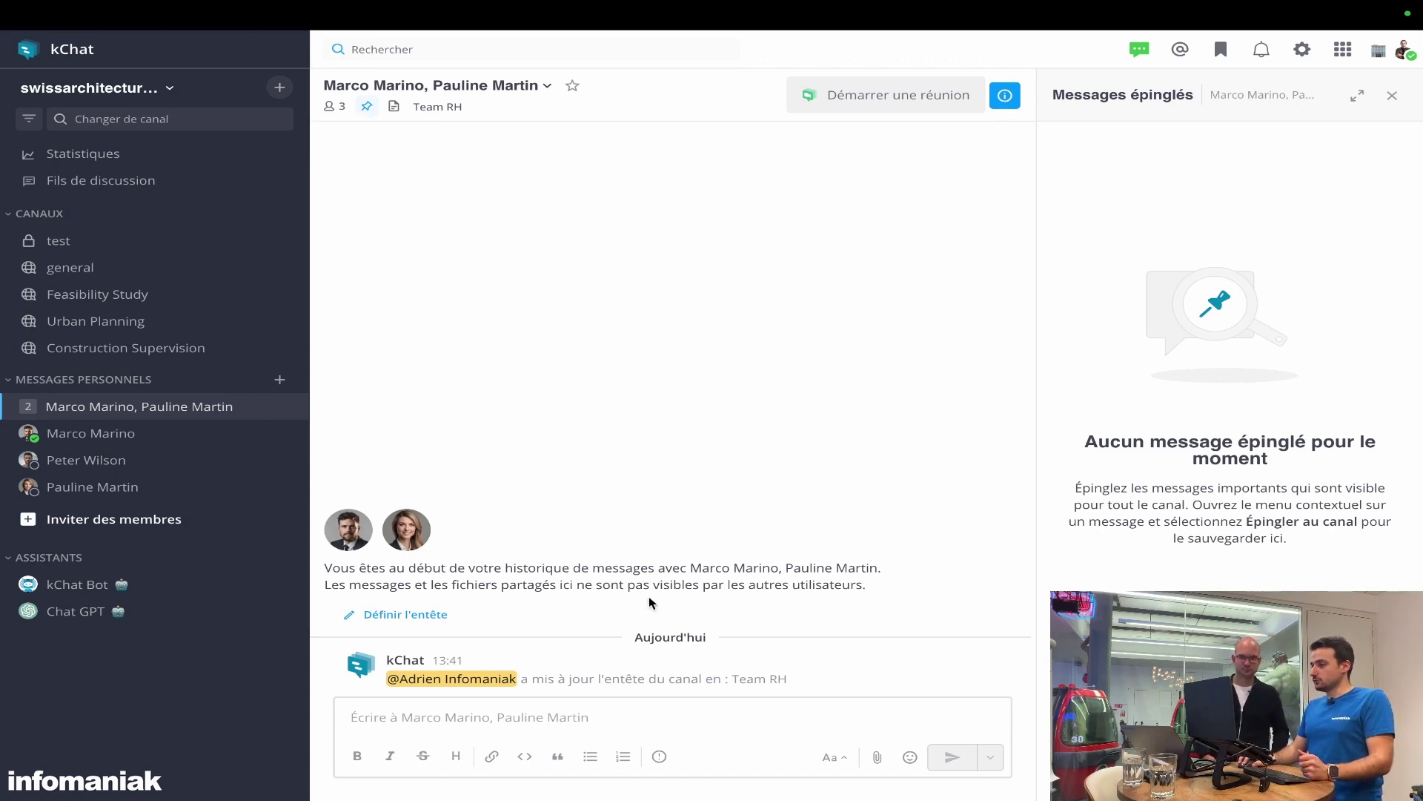
left_click(562, 716)
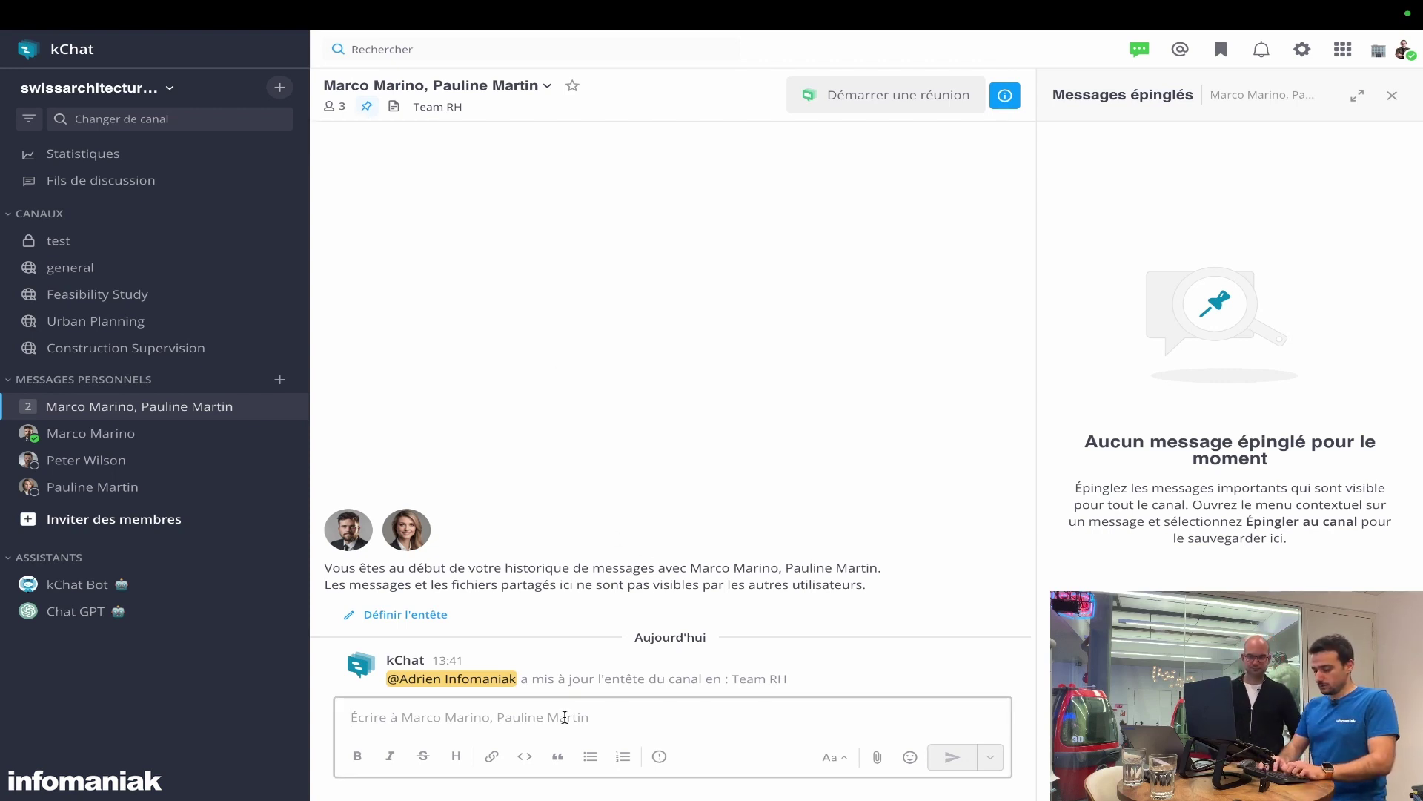
type("bonjour")
key("Return")
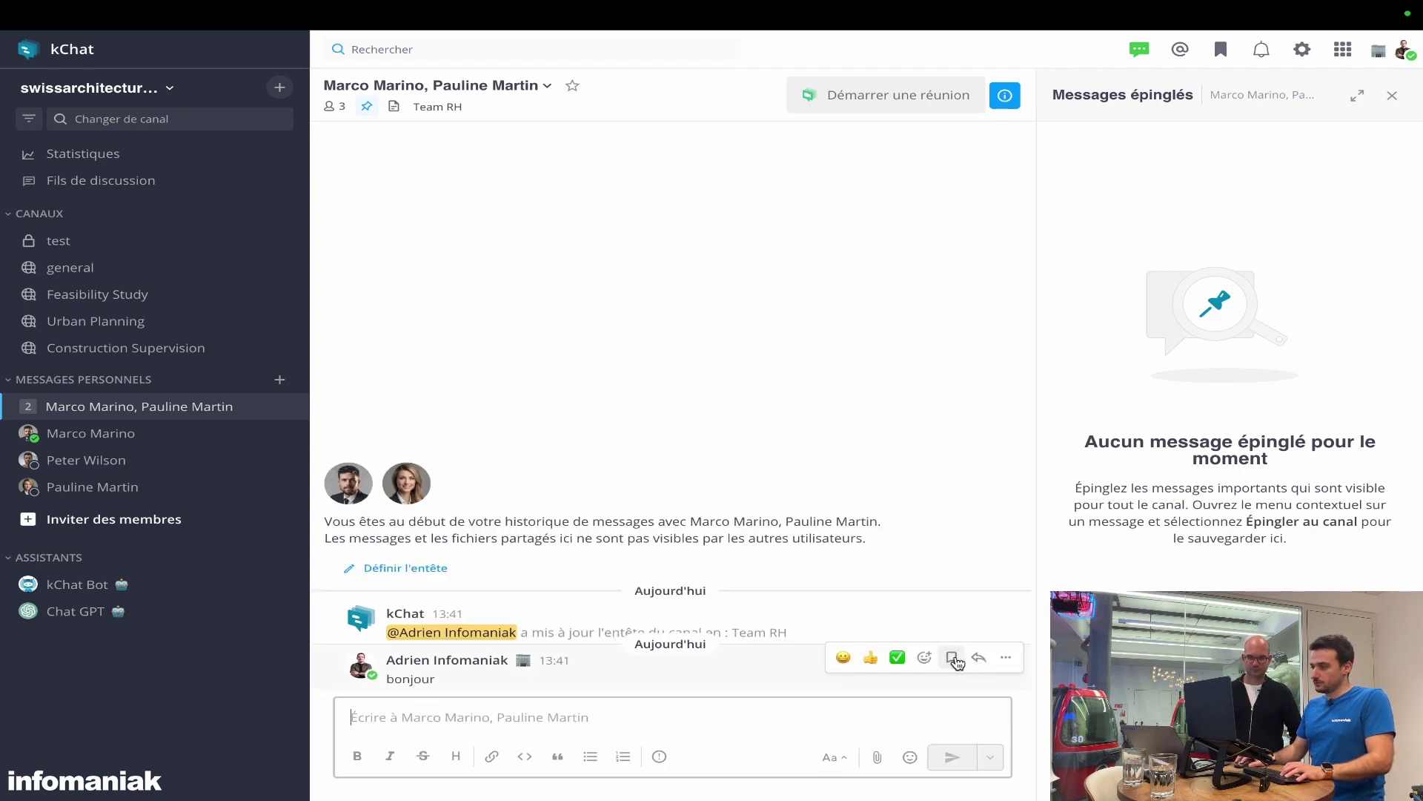
Step: Save the "bonjour" message and pin it to the group conversation
left_click(953, 657)
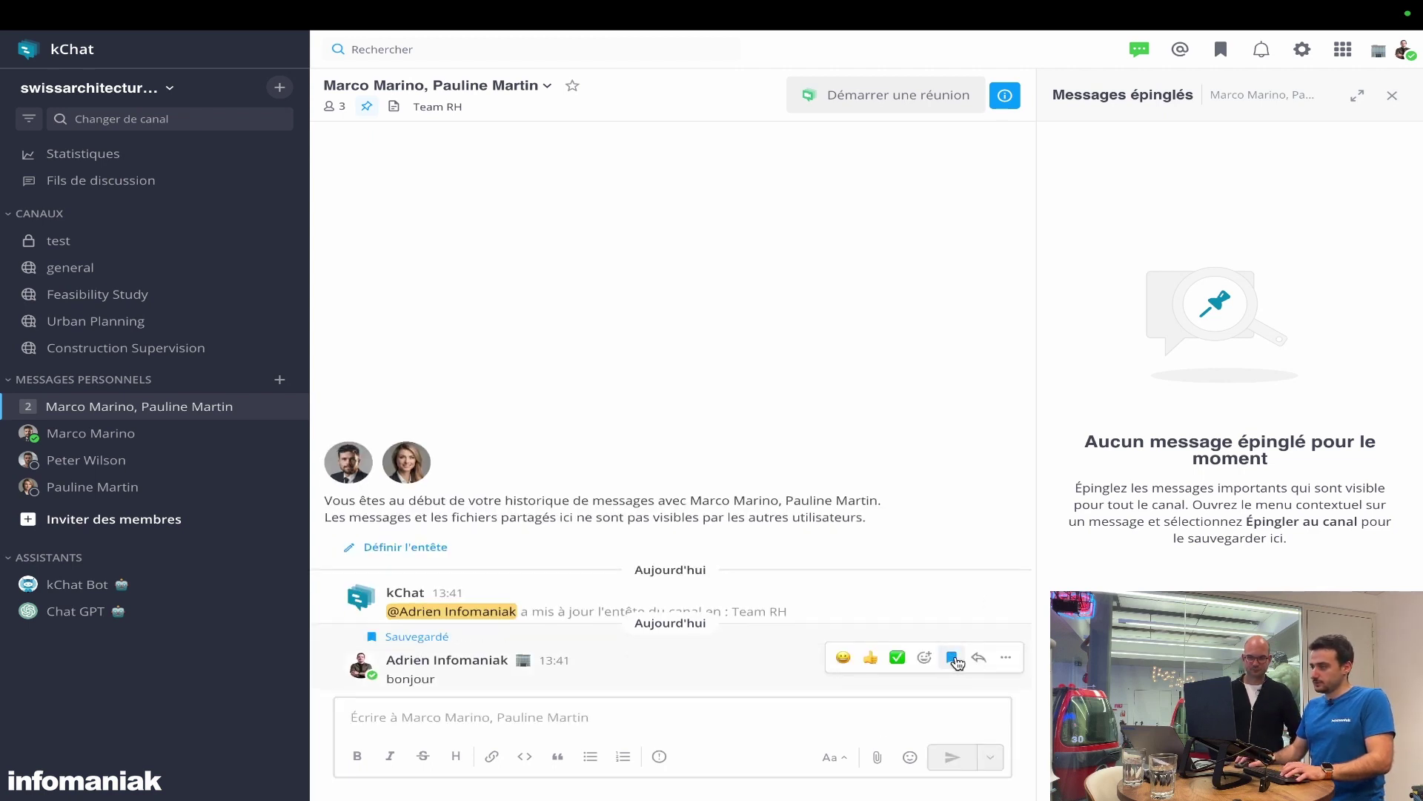
left_click(1006, 658)
left_click(1038, 599)
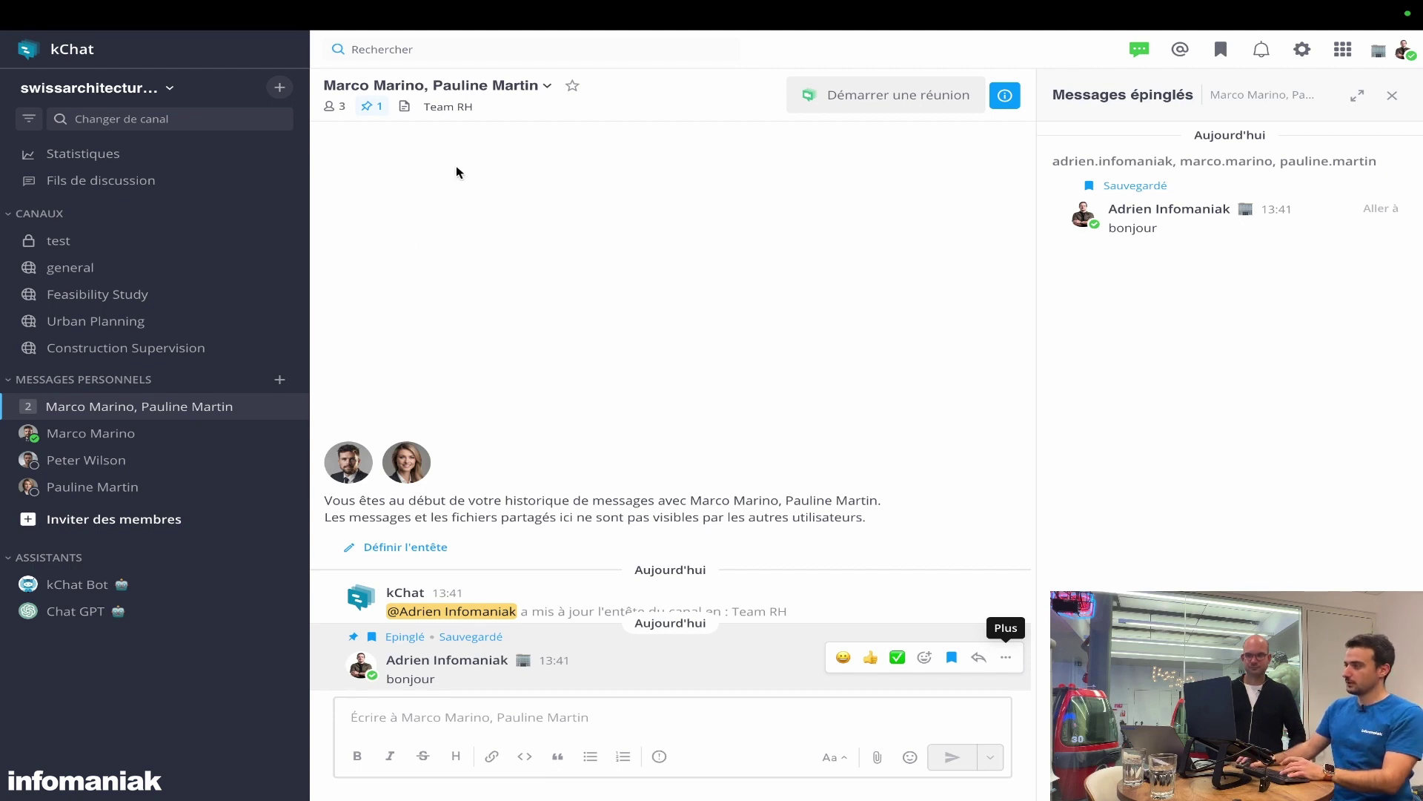
Step: Remove the "bonjour" message from the saved messages and close the pinned messages view
left_click(351, 49)
left_click(631, 299)
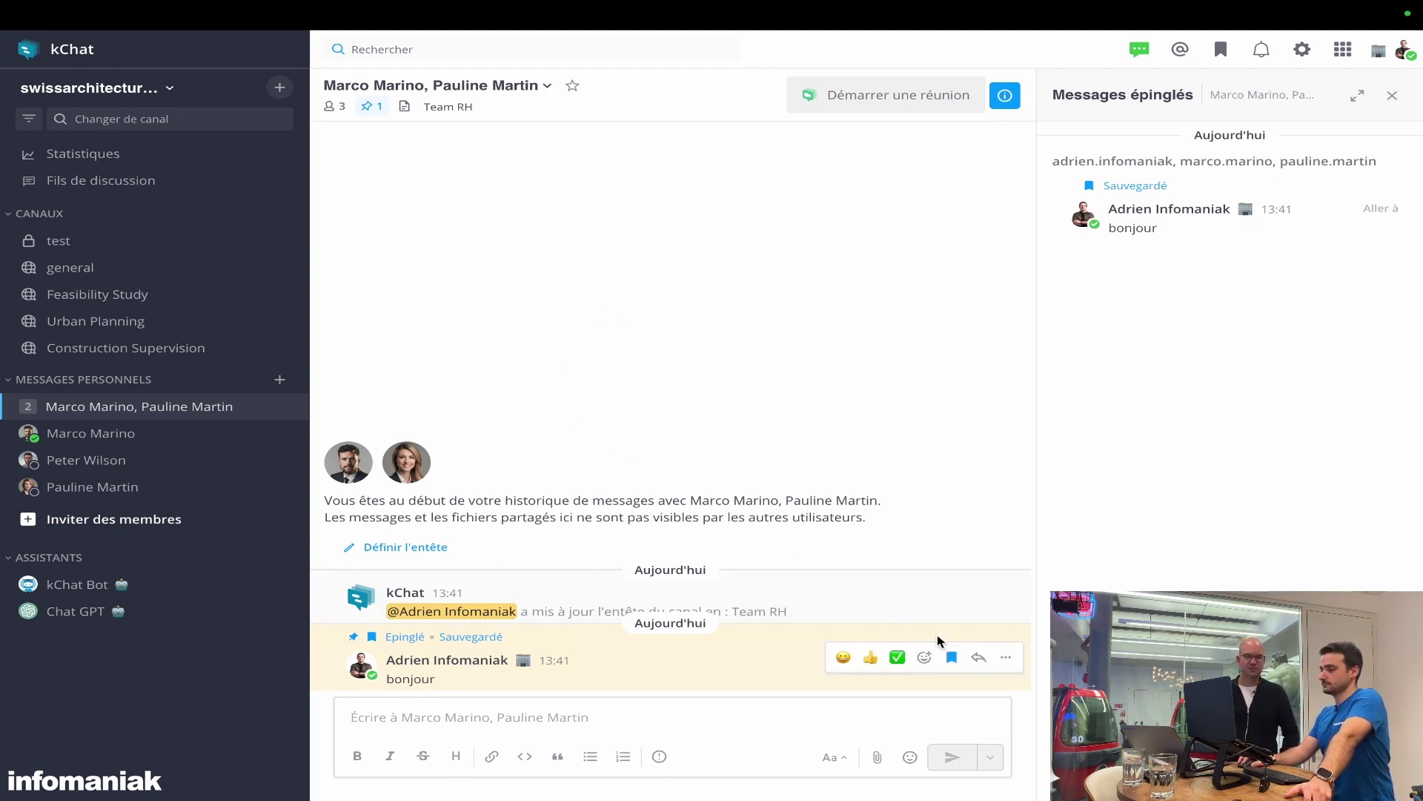
left_click(949, 662)
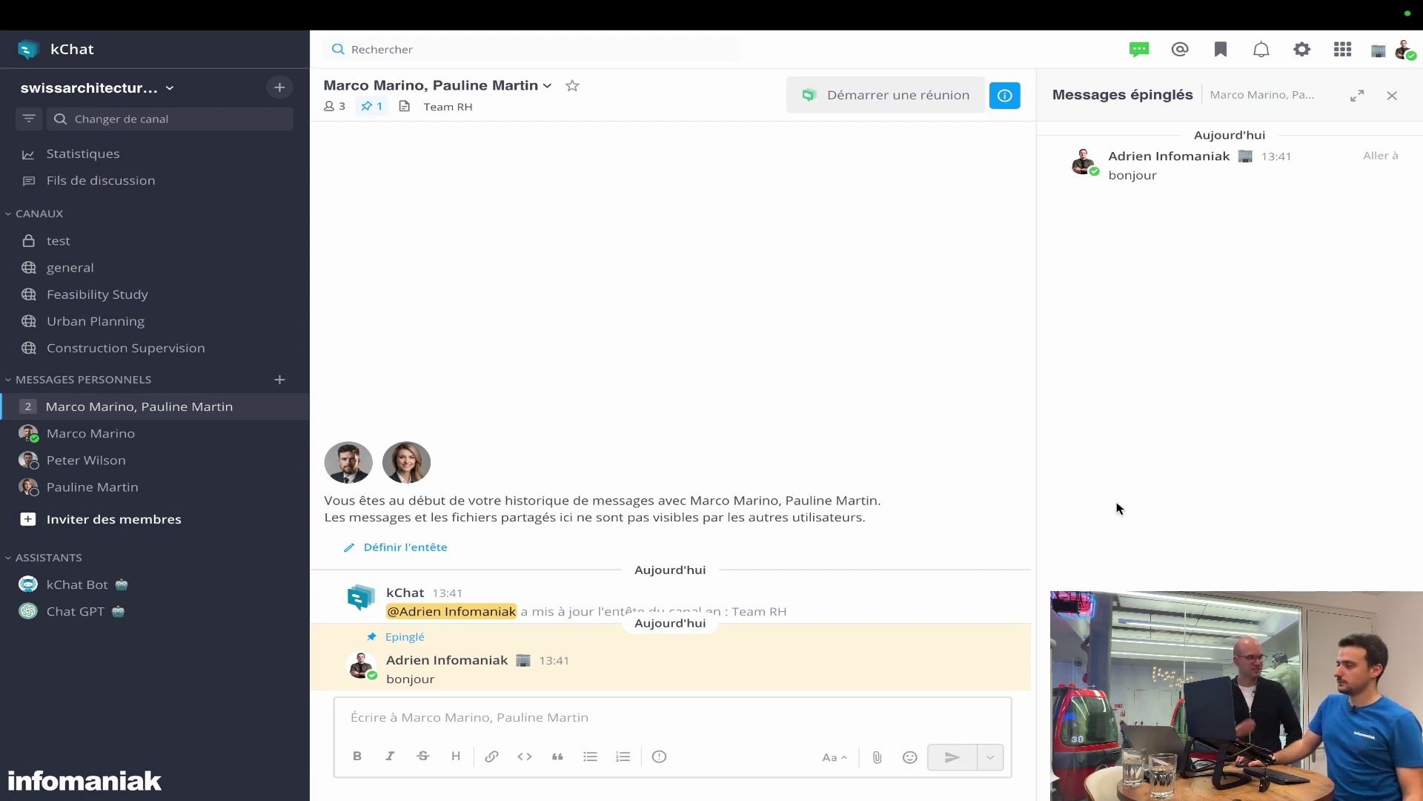
left_click(1392, 96)
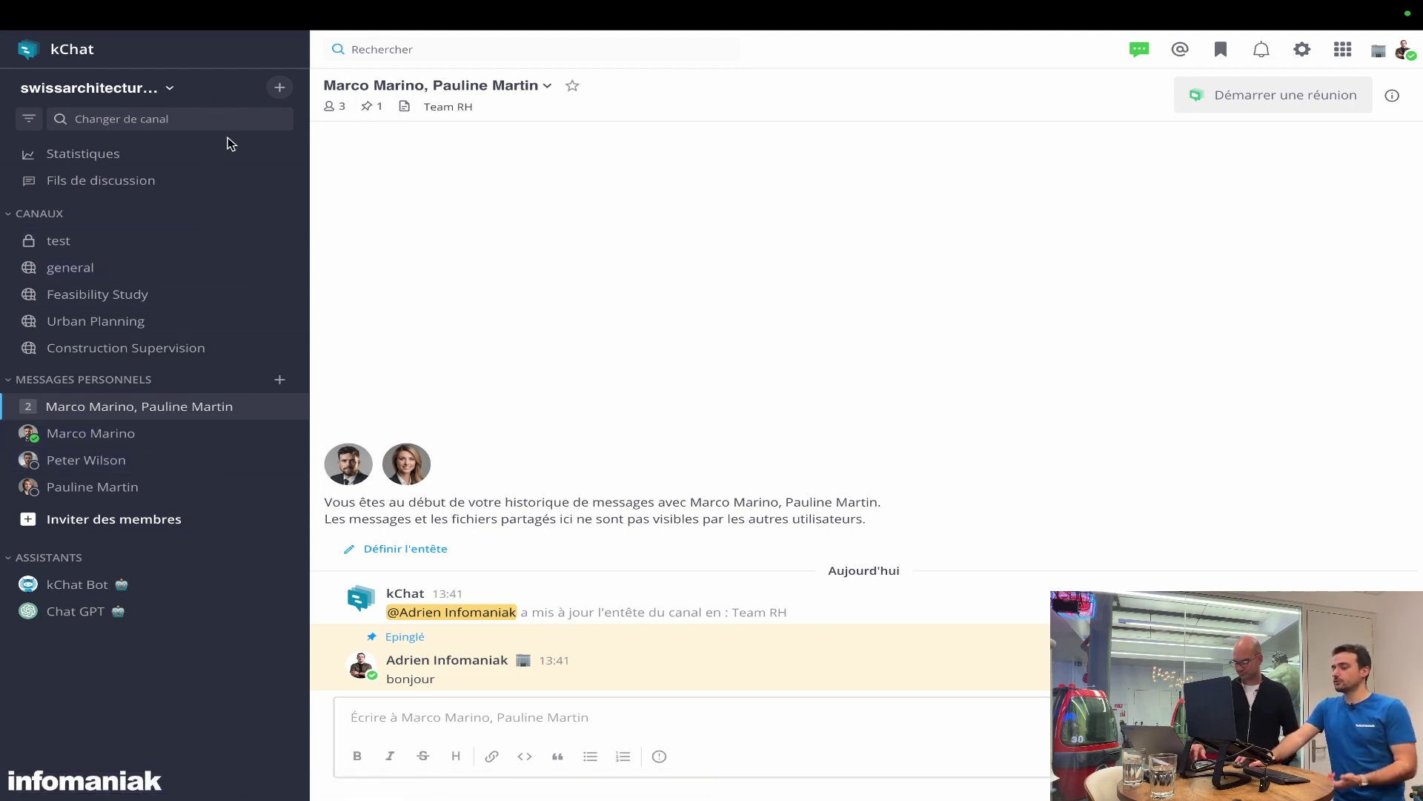
Step: Create a new sidebar category named Compta
left_click(279, 88)
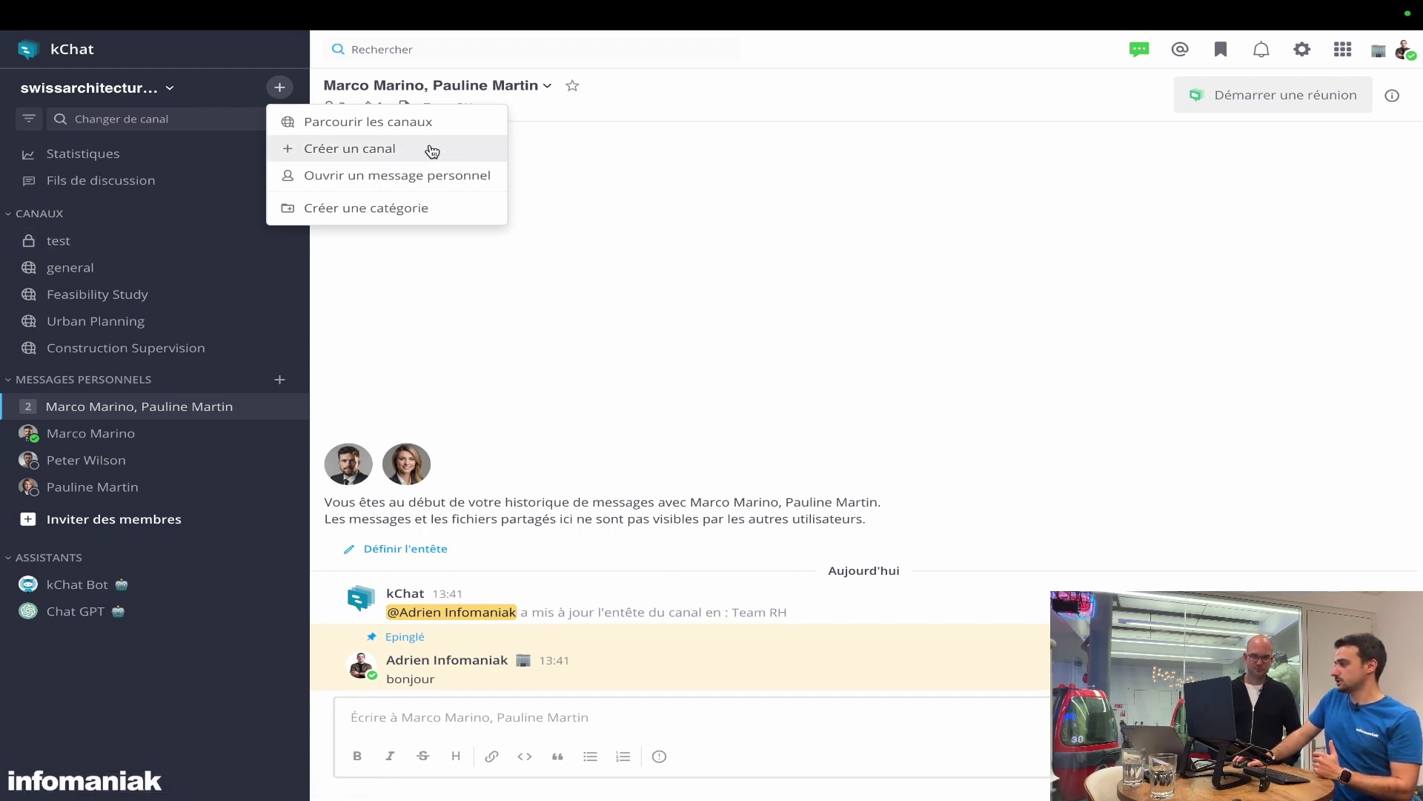
left_click(903, 275)
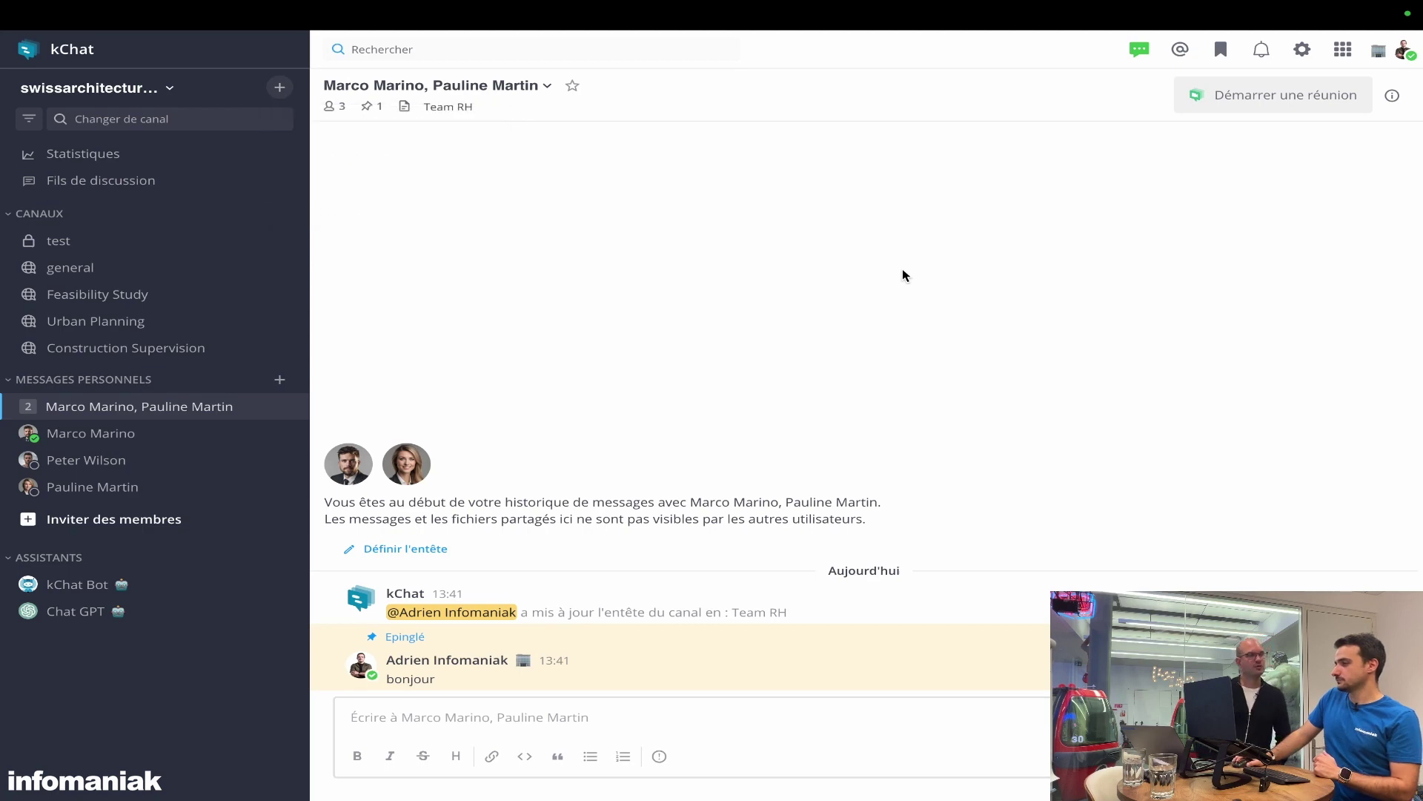
left_click(280, 87)
left_click(359, 206)
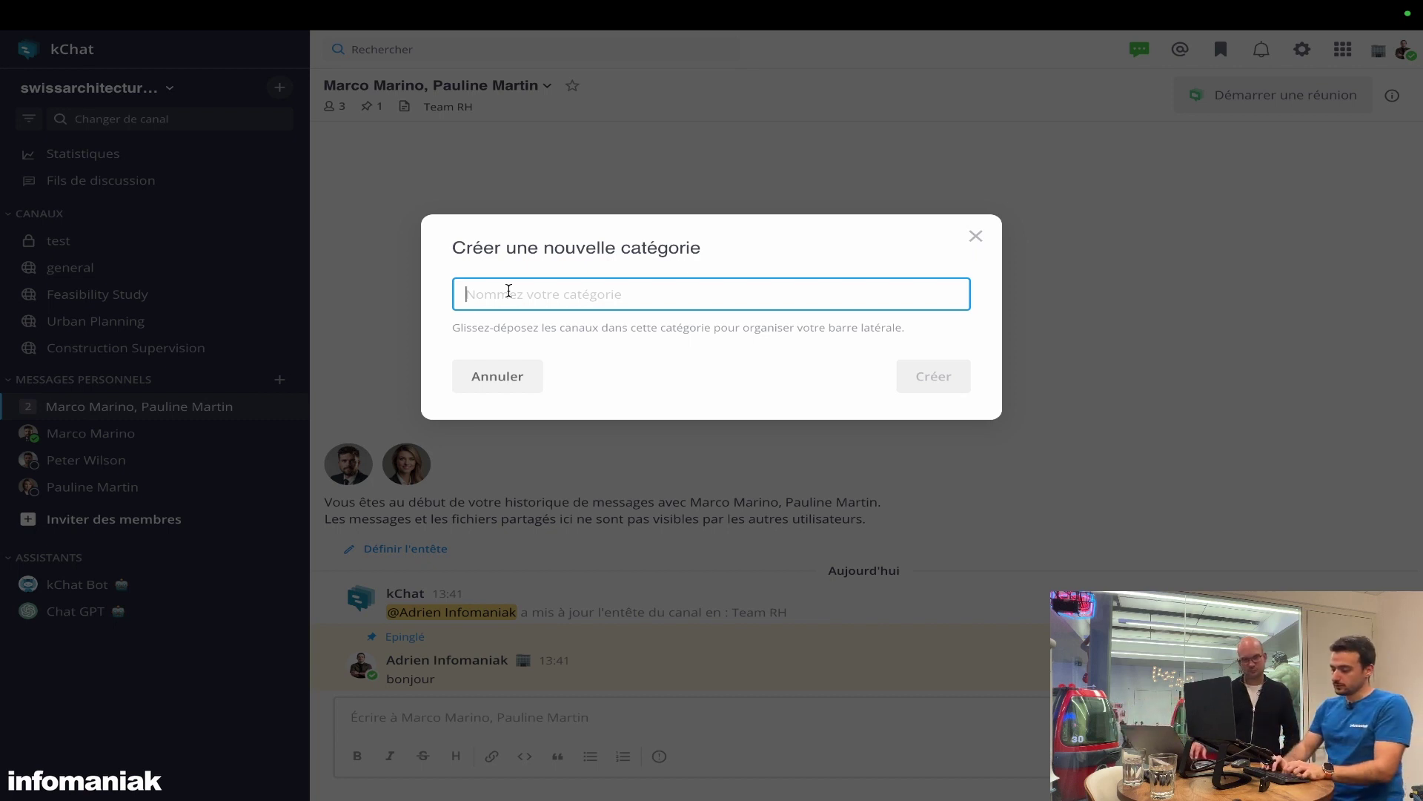
type("RH")
key("ctrl+a")
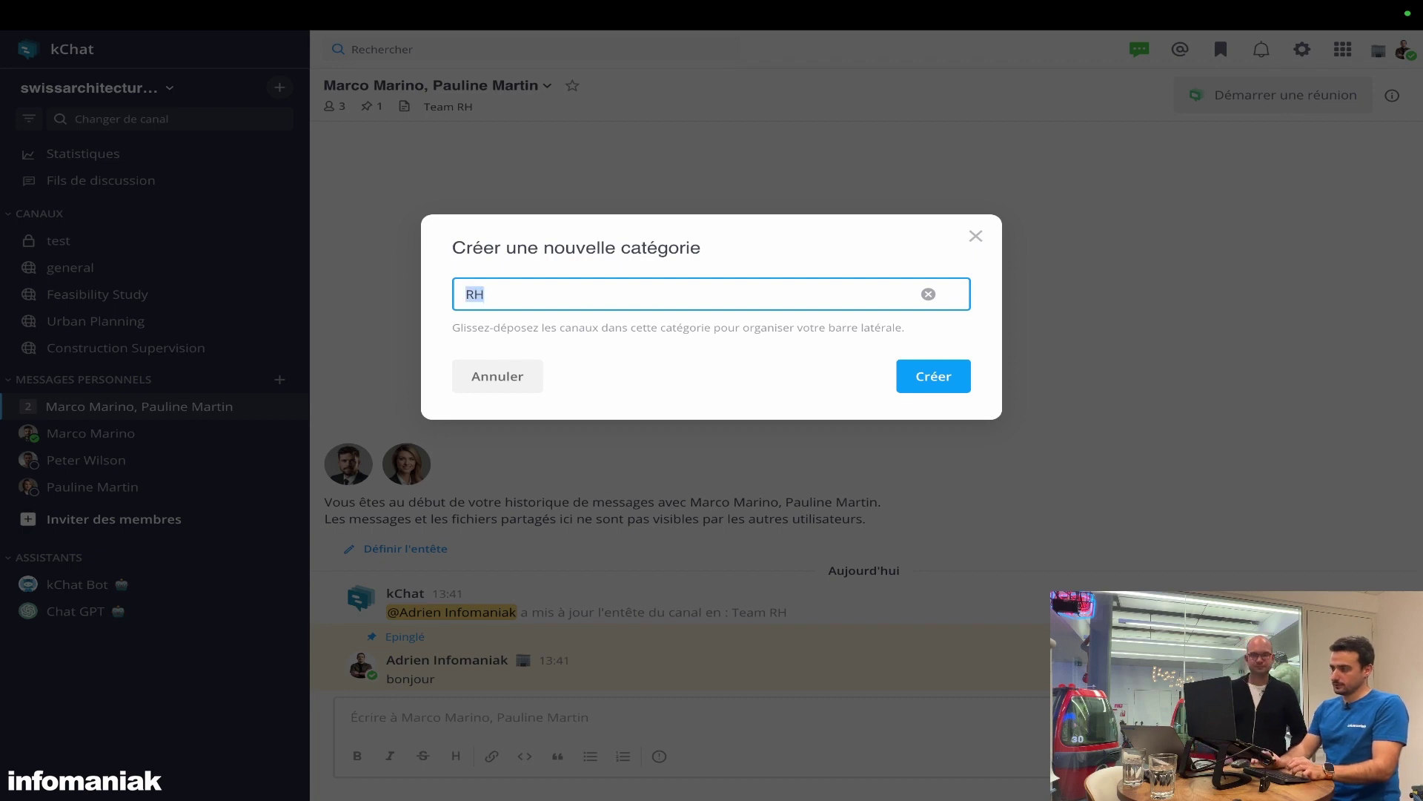
type("Compta")
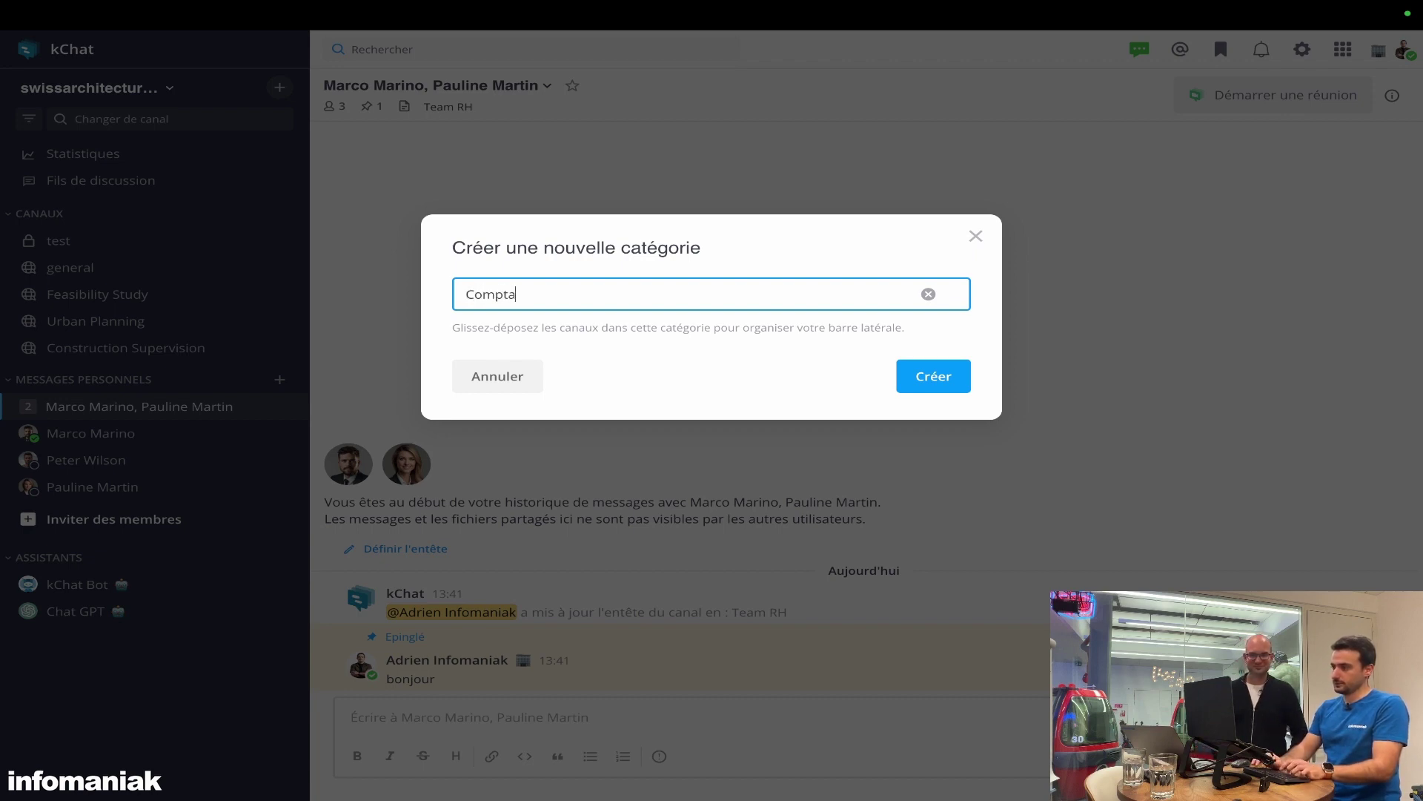
left_click(942, 381)
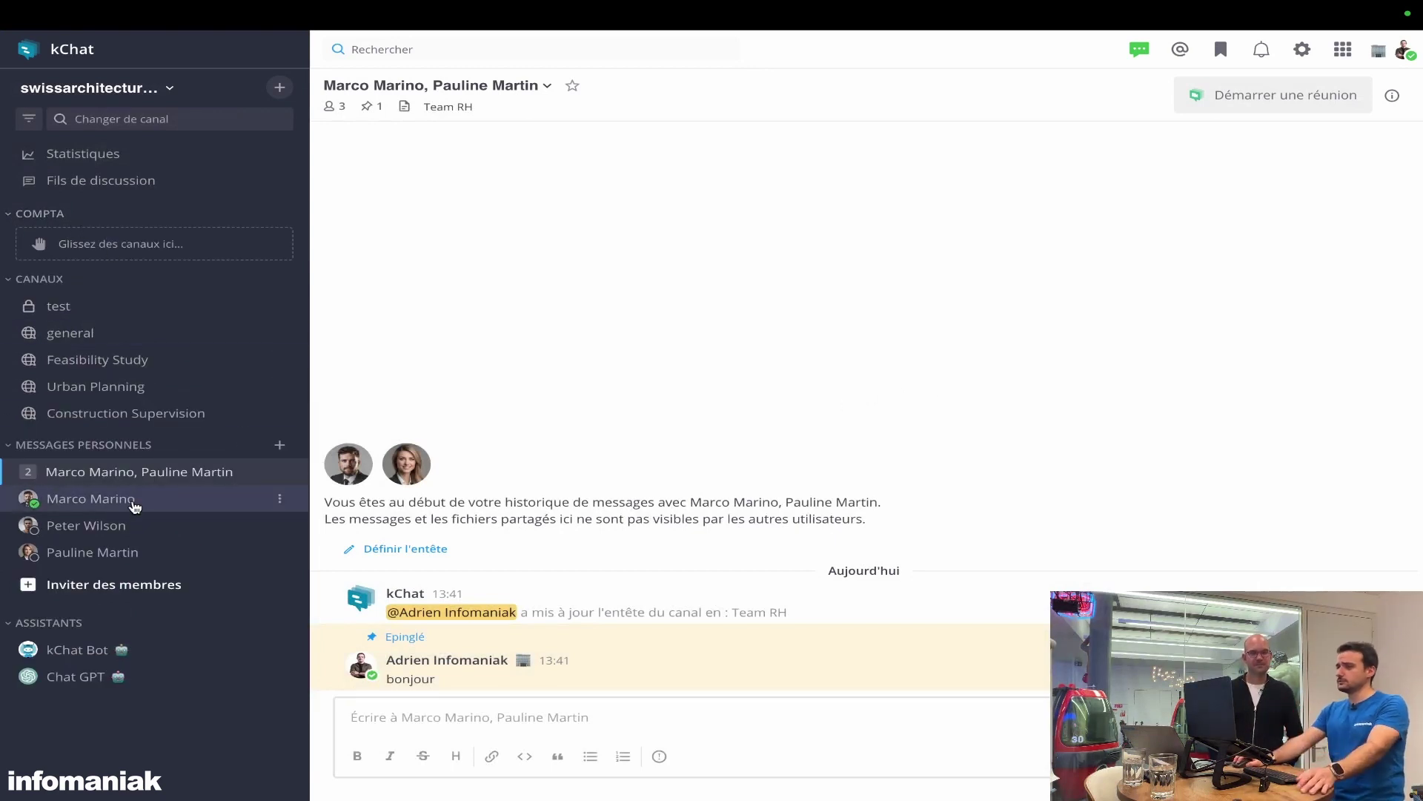
Step: Move the last colleague's personal conversation and the two-colleague group conversation into the Compta category
left_click_drag(124, 552, 130, 245)
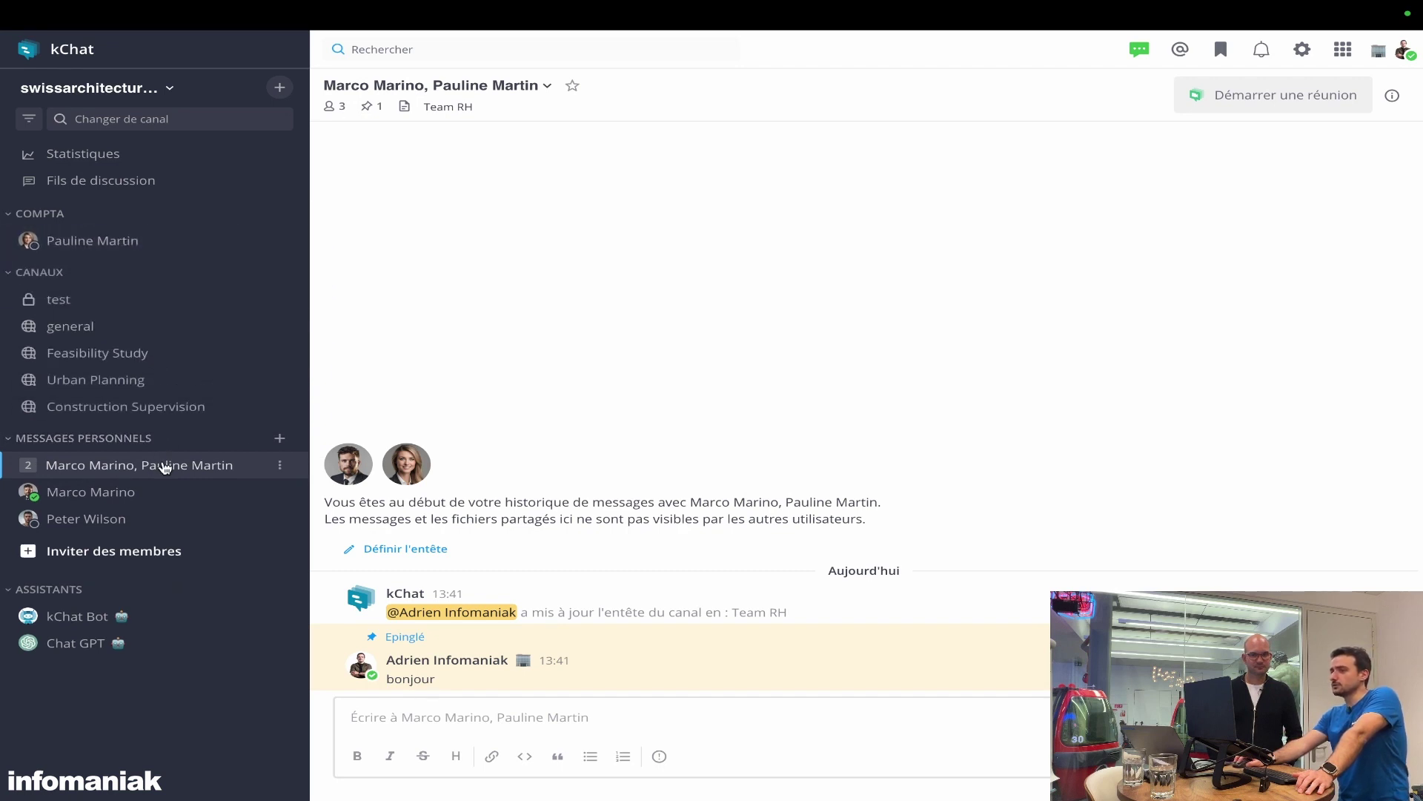
left_click_drag(166, 464, 175, 235)
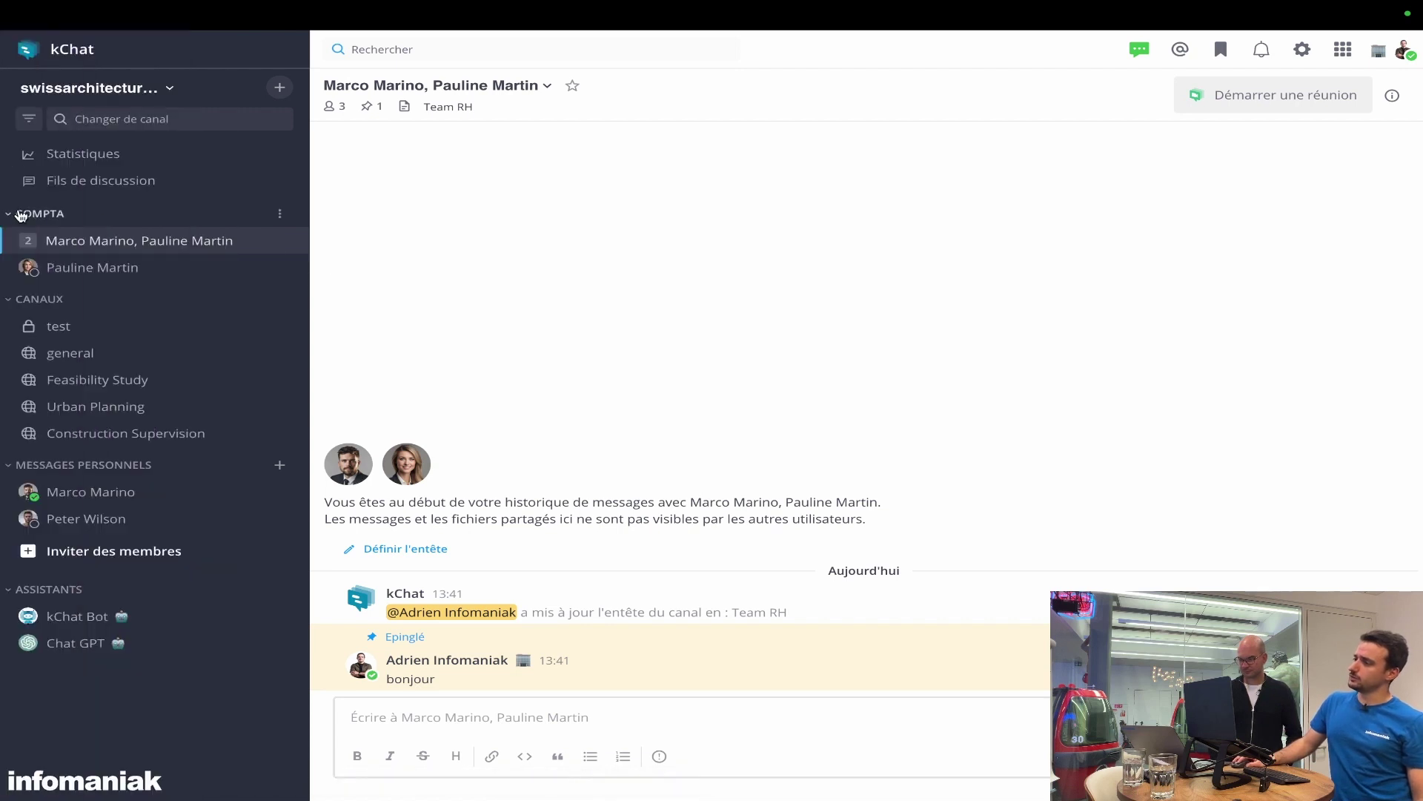
Step: Open the general channel, move the Compta category below Assistants, and leave it expanded
left_click(122, 215)
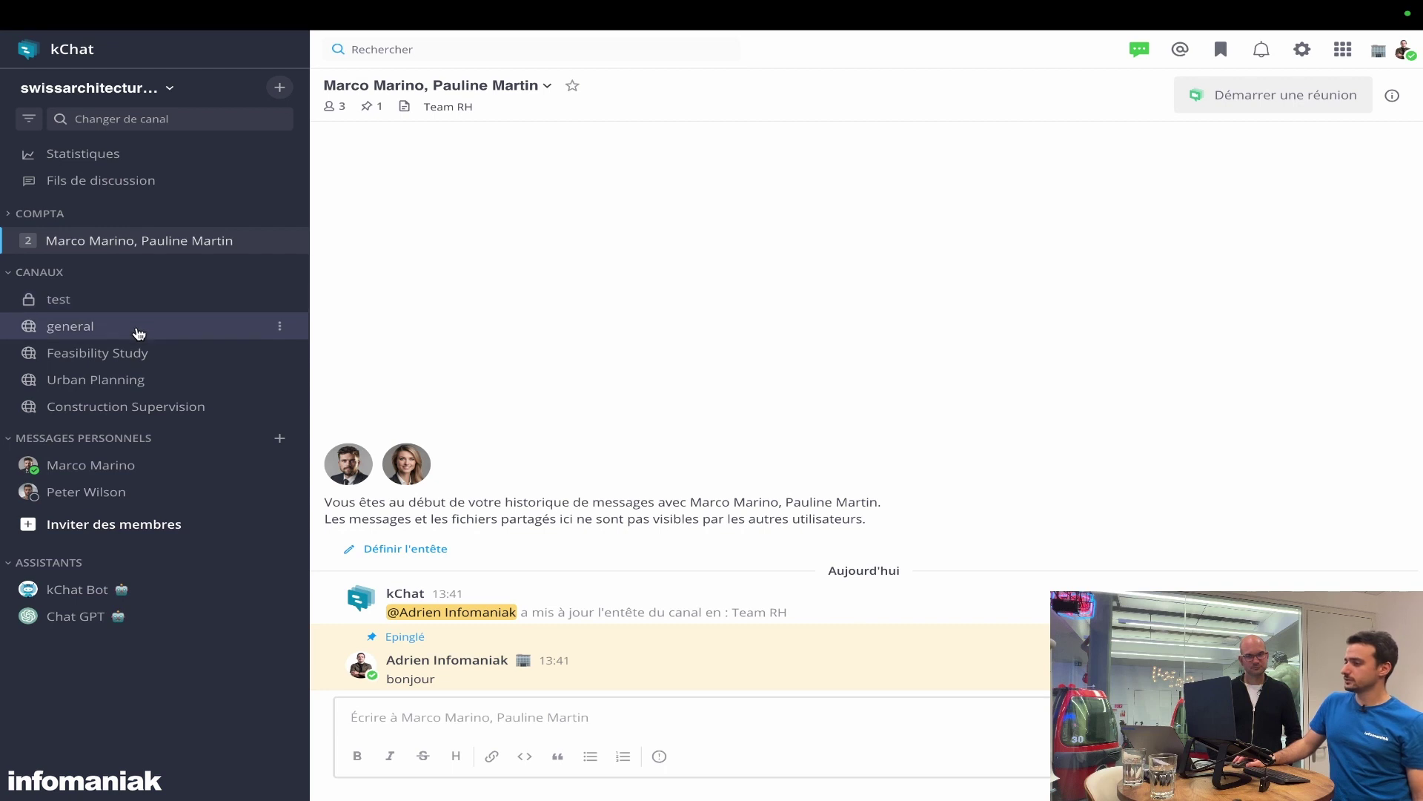
left_click(140, 323)
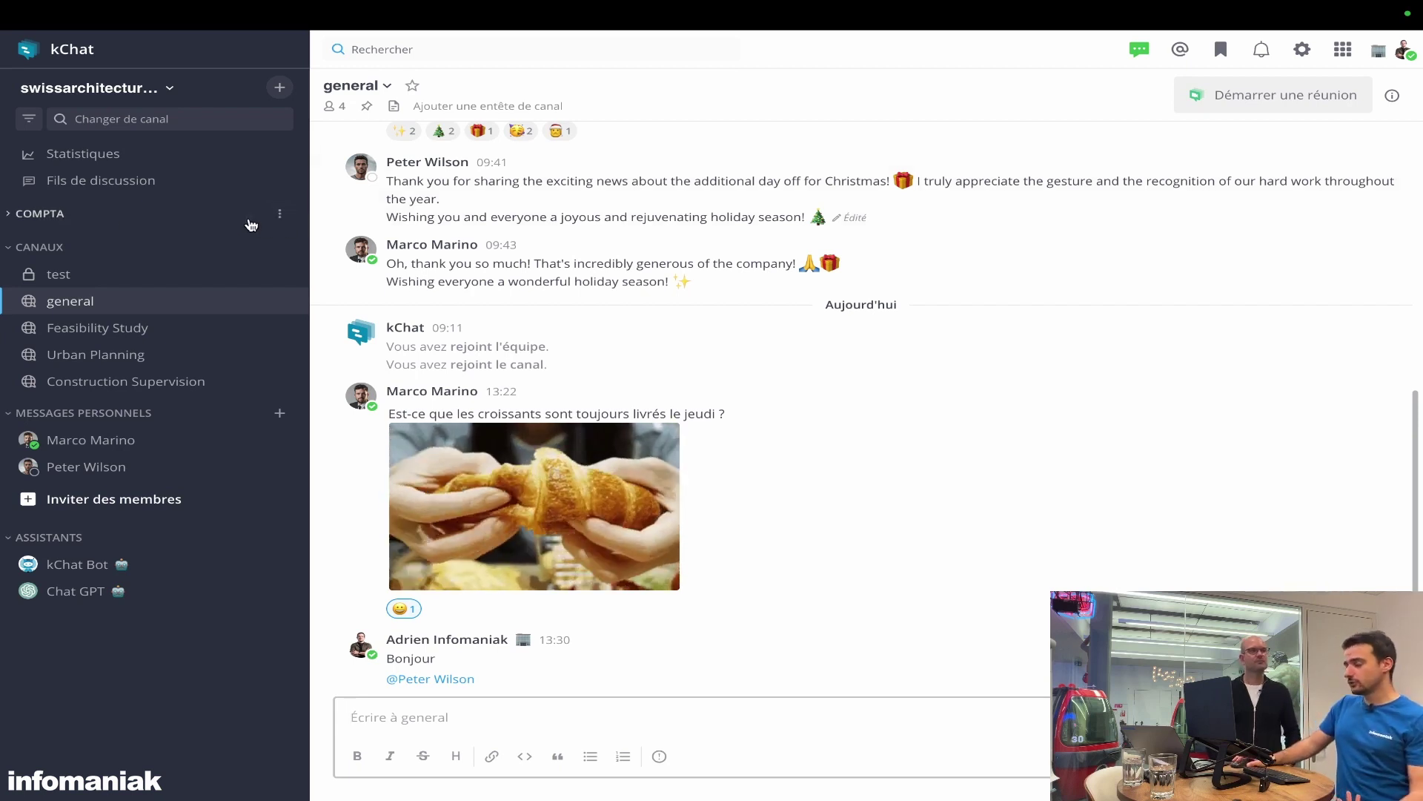
left_click_drag(92, 282, 130, 613)
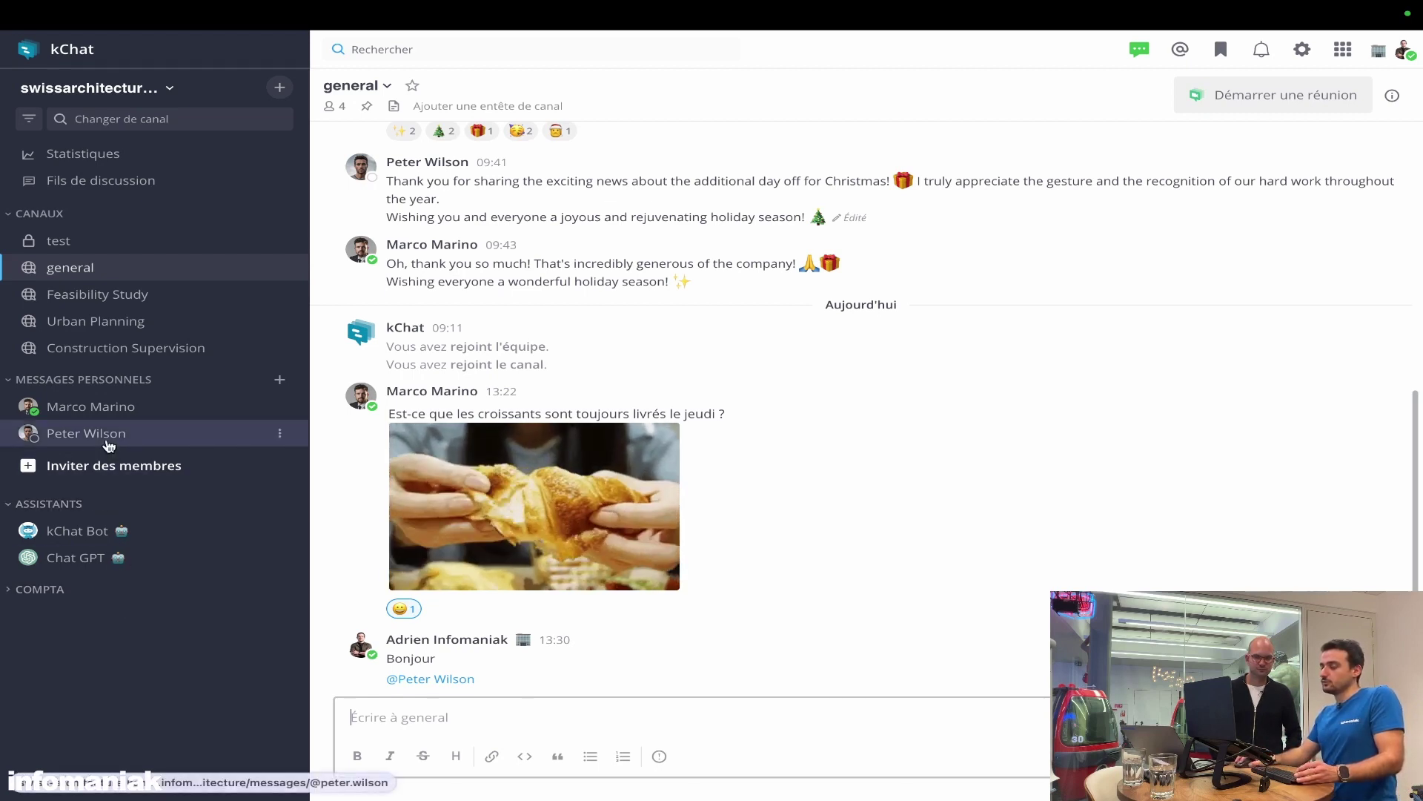
left_click_drag(97, 436, 130, 436)
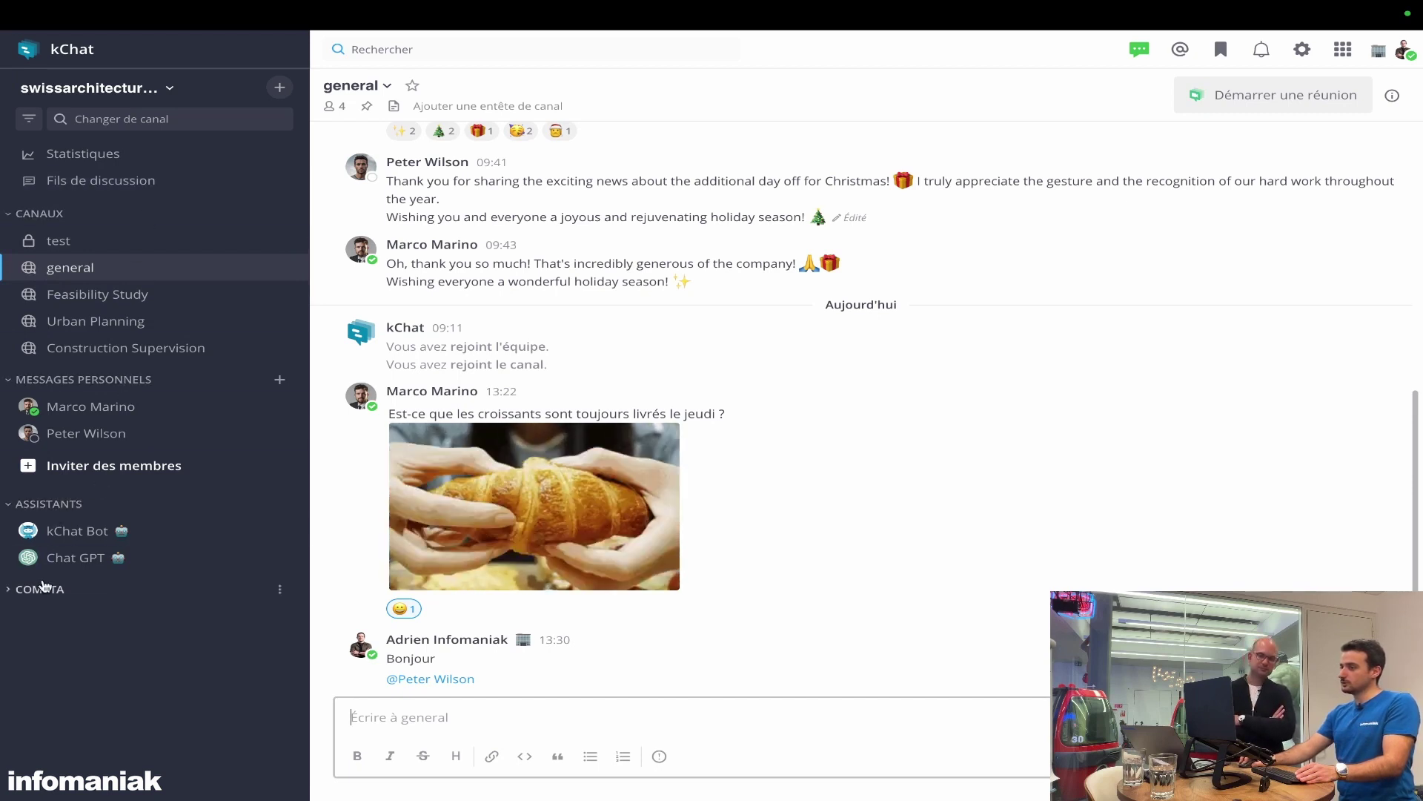
left_click(19, 591)
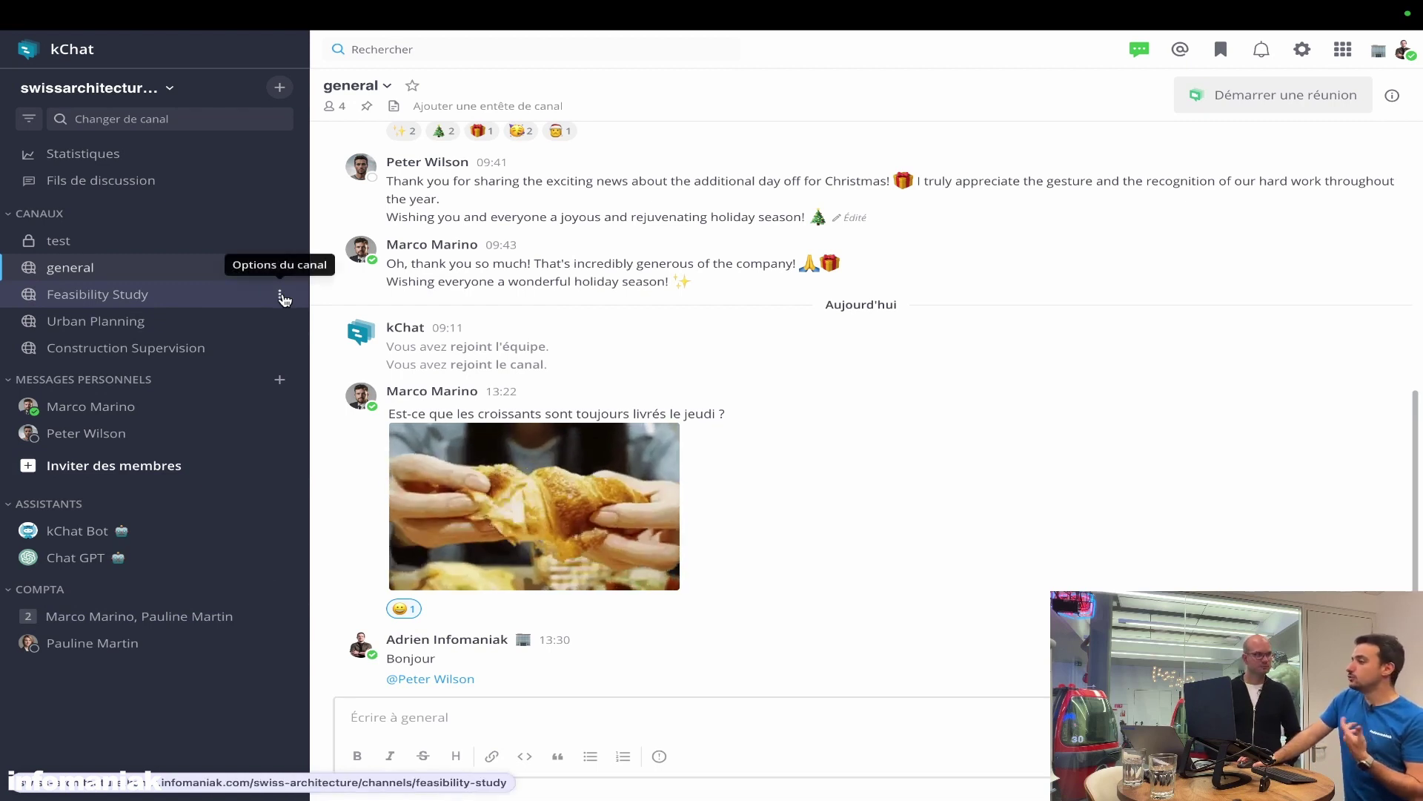
Step: View the available options for the Feasibility Study channel, and open the display settings
left_click(282, 296)
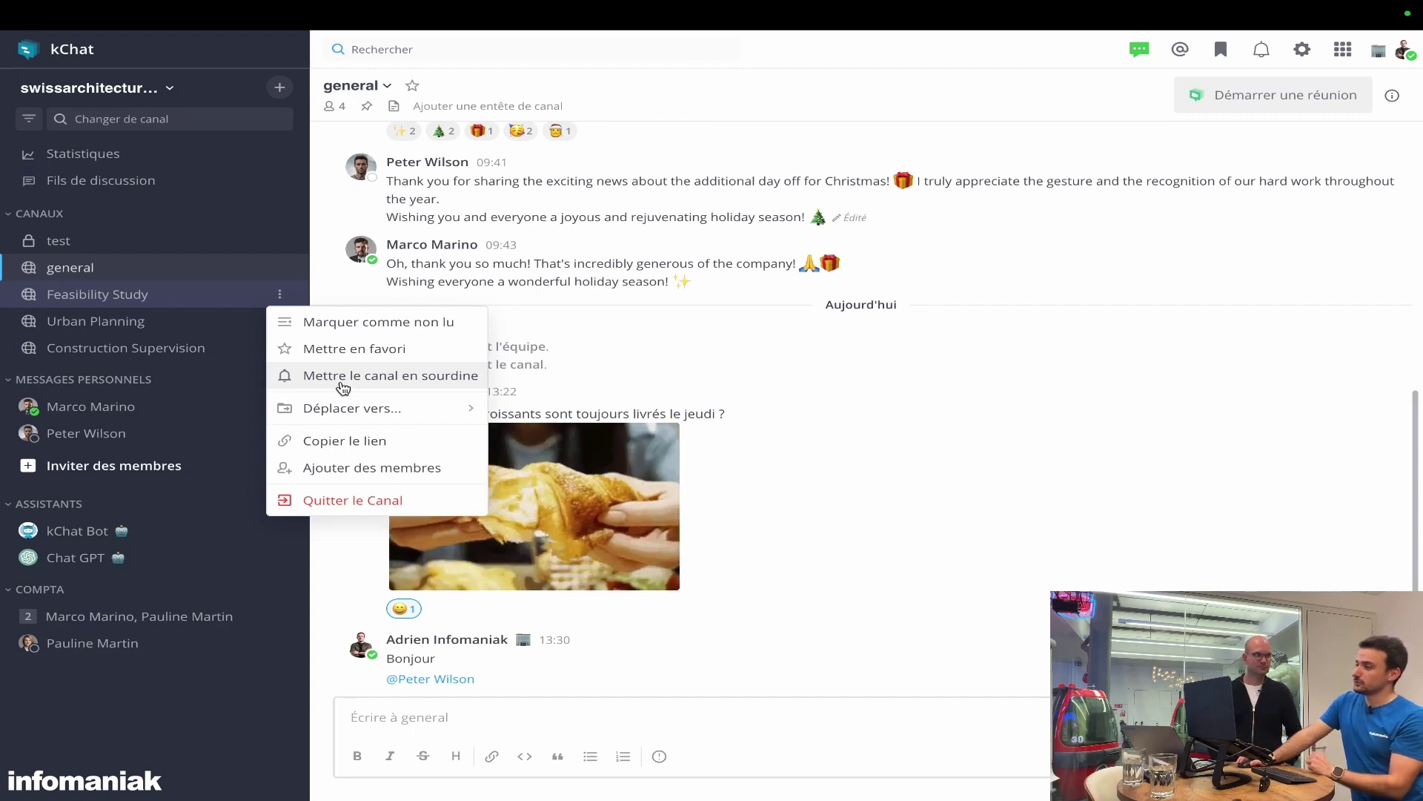
left_click(768, 445)
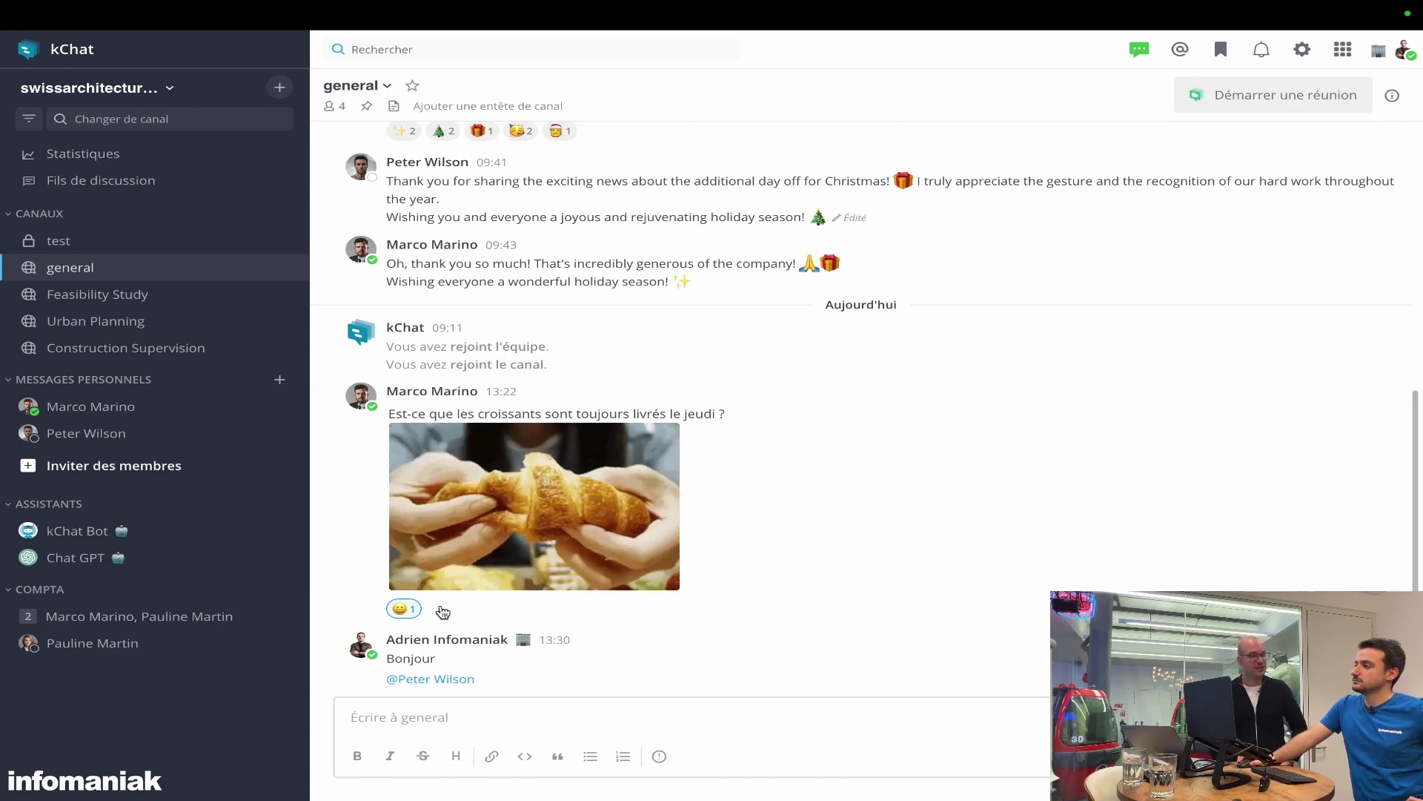
left_click(1303, 49)
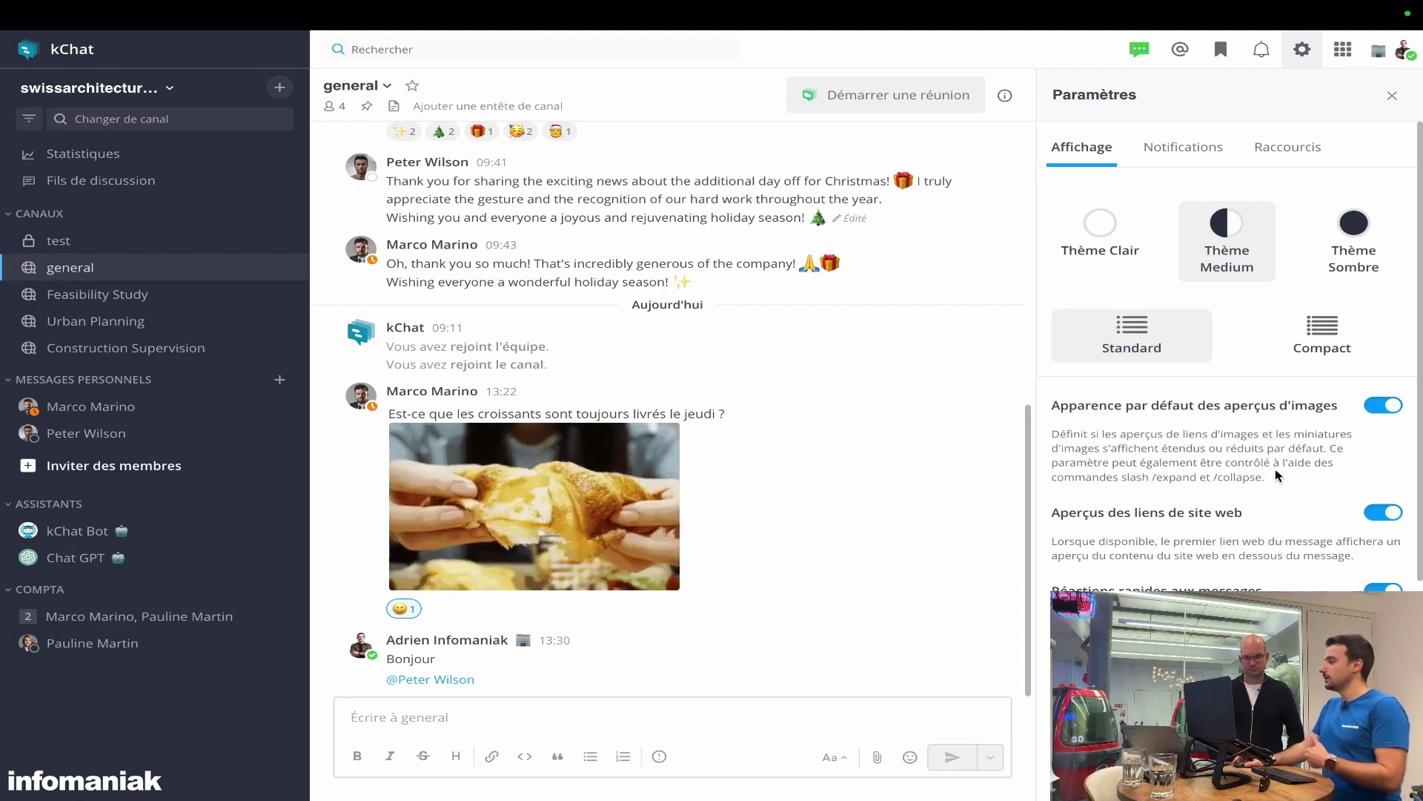
scroll(1260, 512, "down", 1)
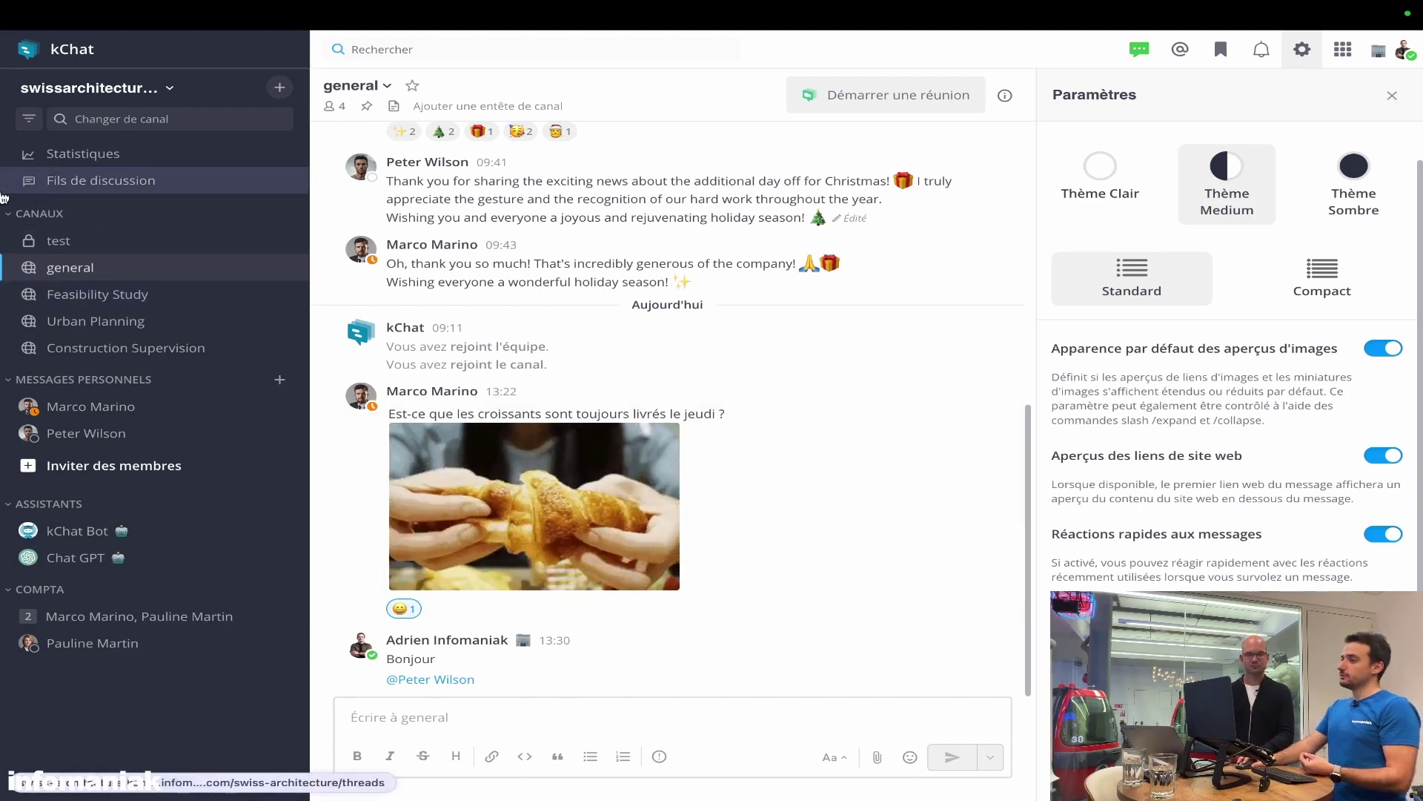
Step: Sort the Canaux category by recent activity (Activité récente)
mouse_move(3, 199)
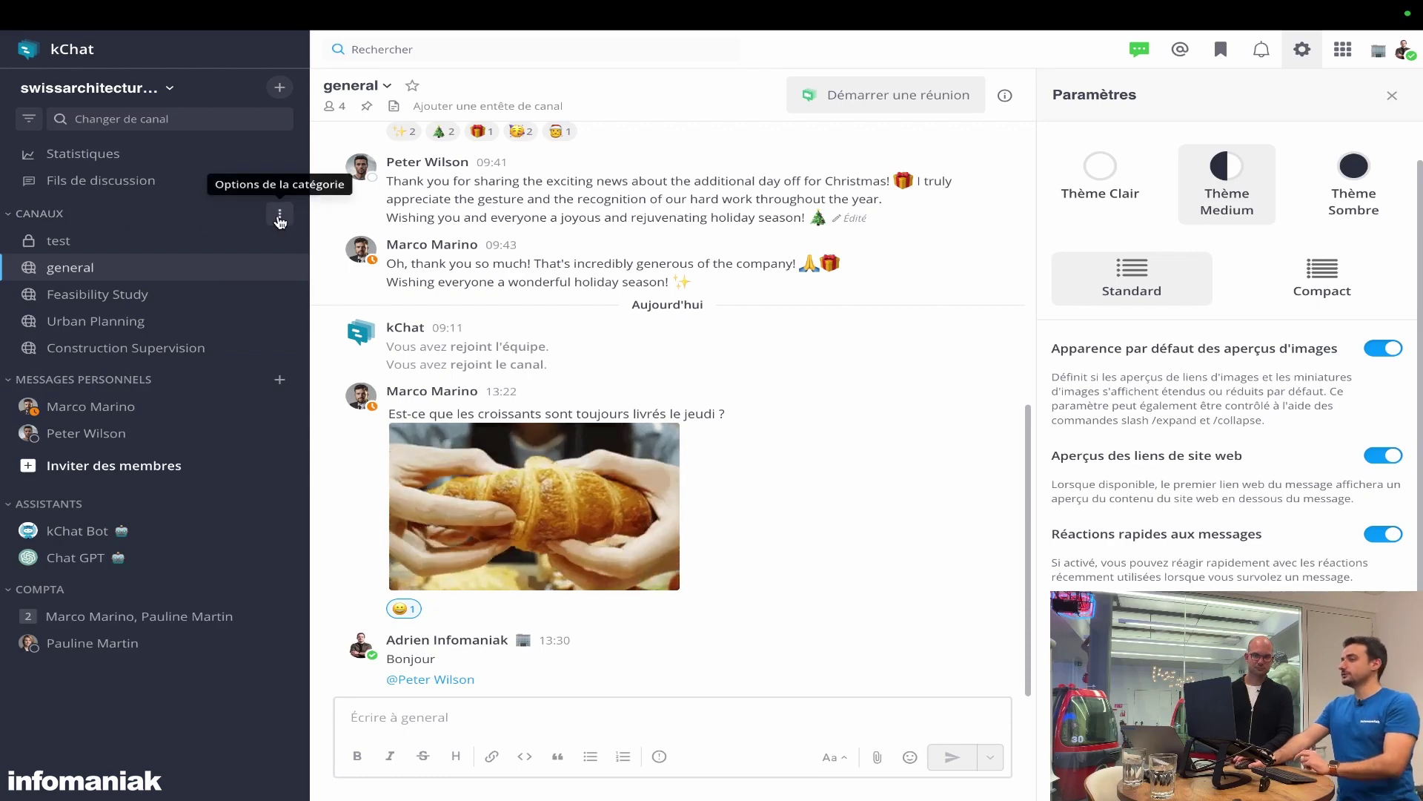
left_click(279, 217)
mouse_move(334, 279)
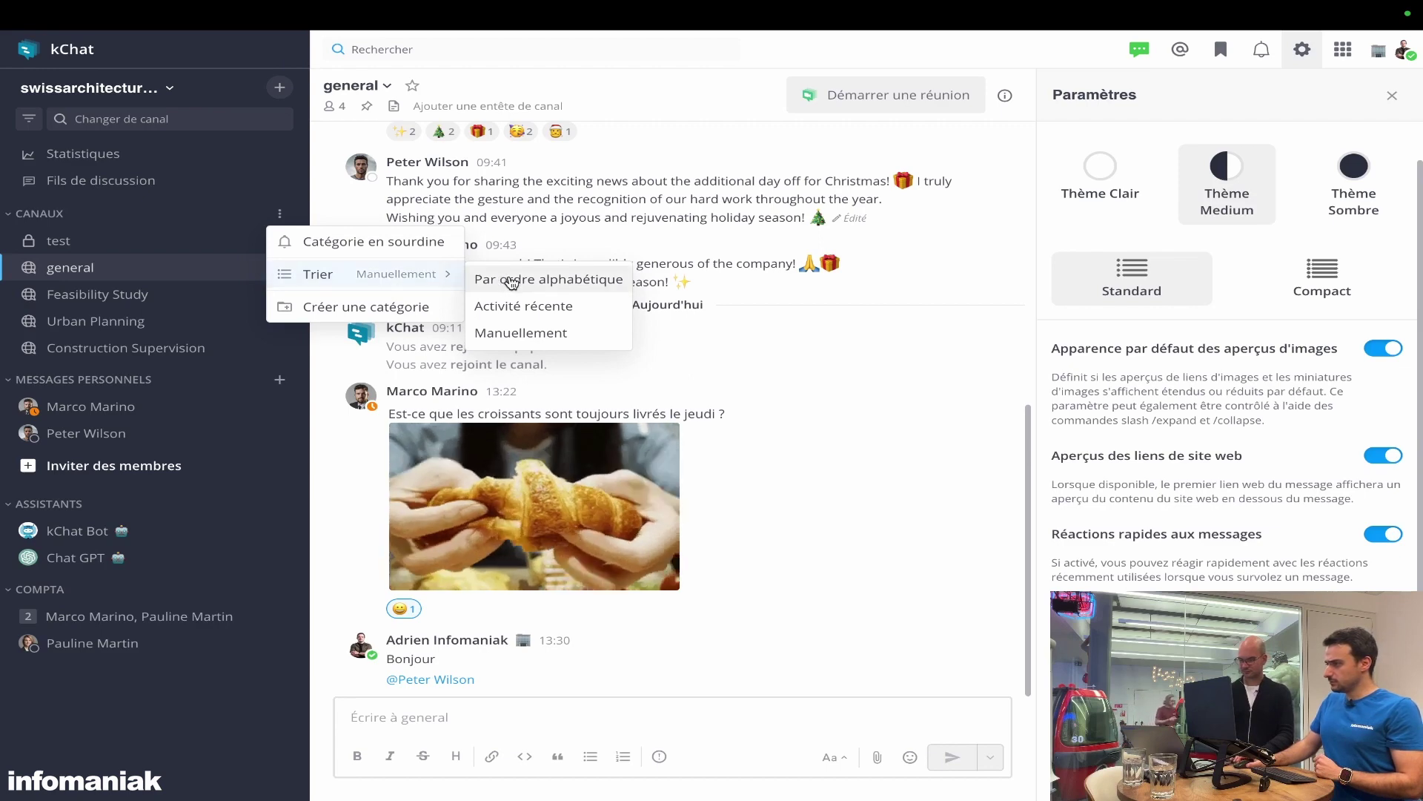
left_click(508, 307)
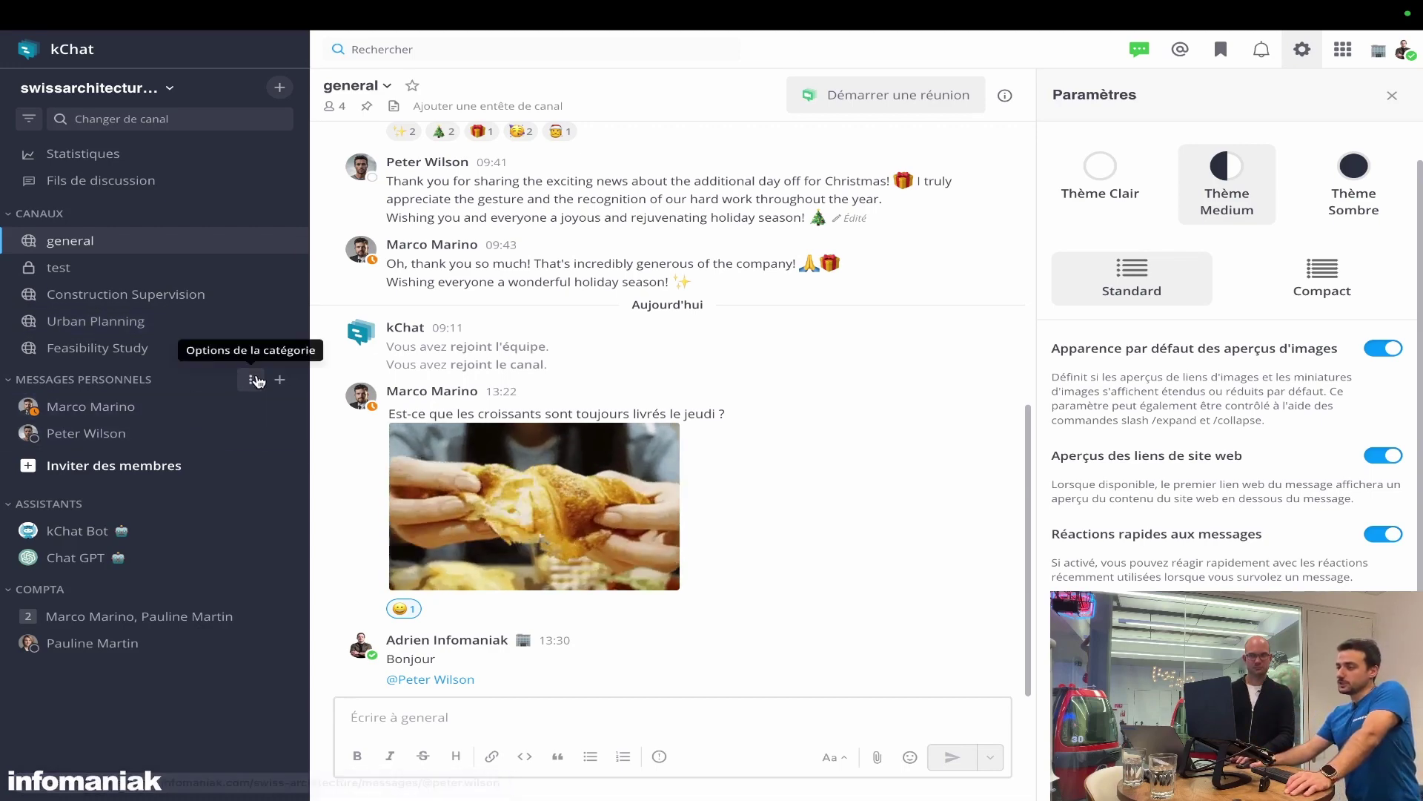
Step: View the sorting and display options of the Messages personnels category without changing them
left_click(253, 380)
mouse_move(427, 418)
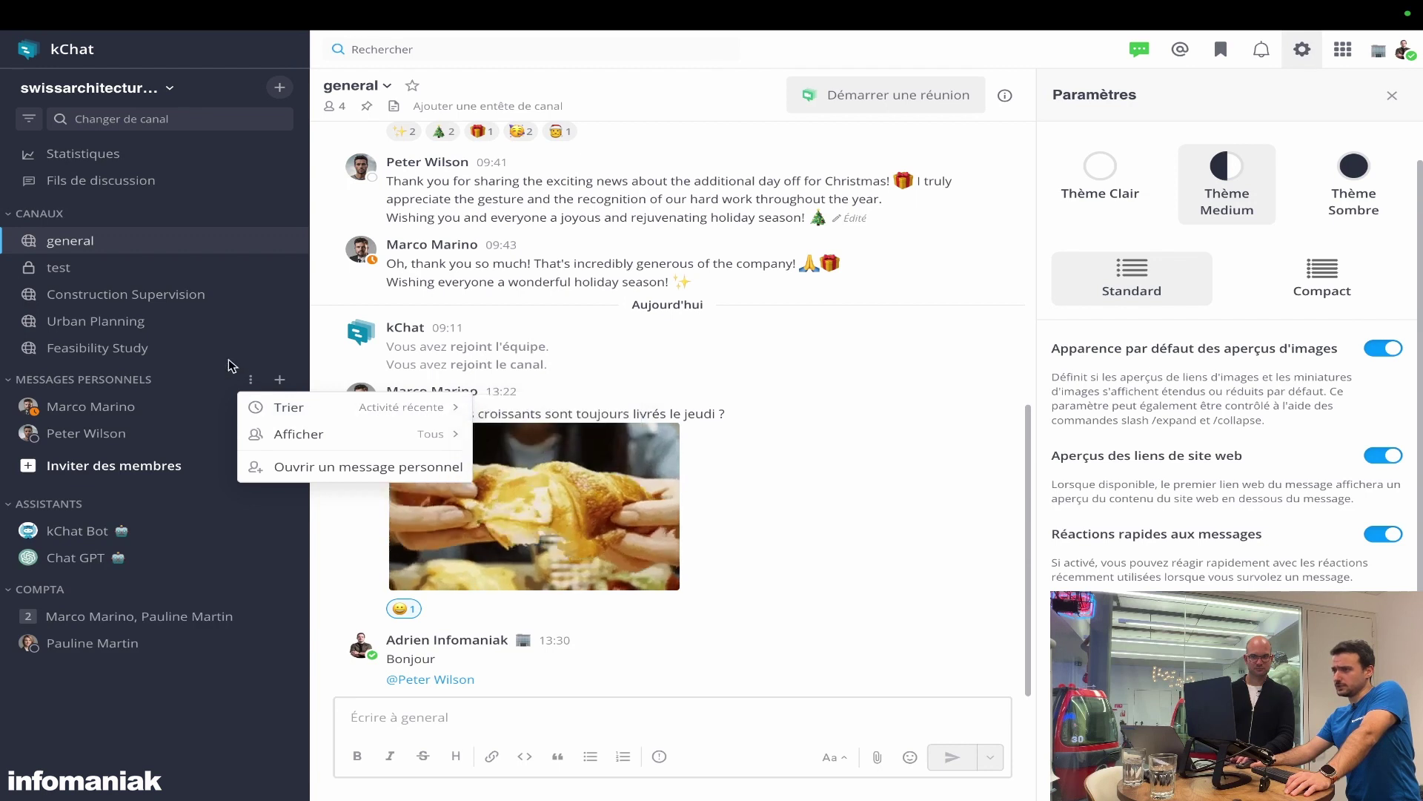
left_click(269, 368)
Step: Set the Compta category to manual sorting and place the personal conversation above the group conversation
left_click(279, 591)
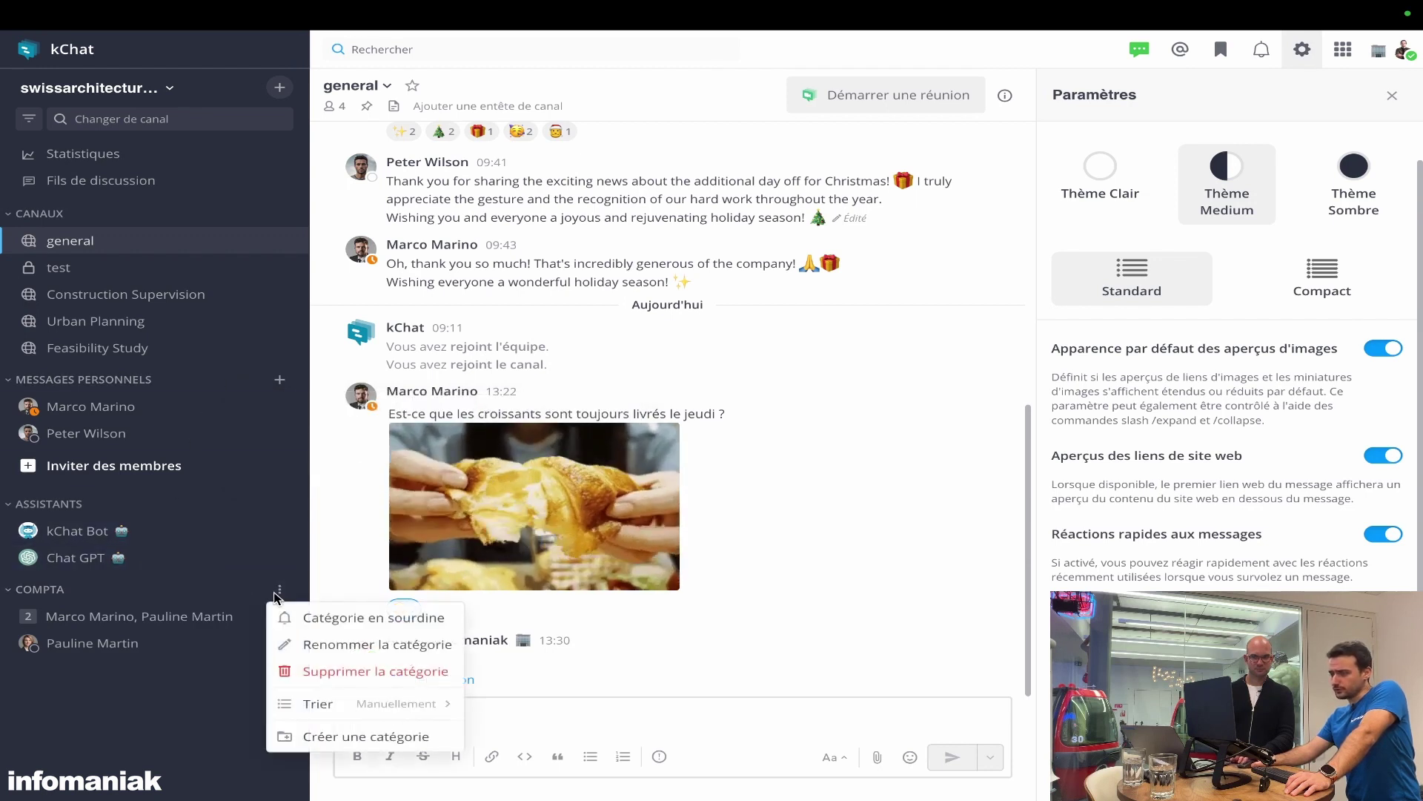
mouse_move(326, 703)
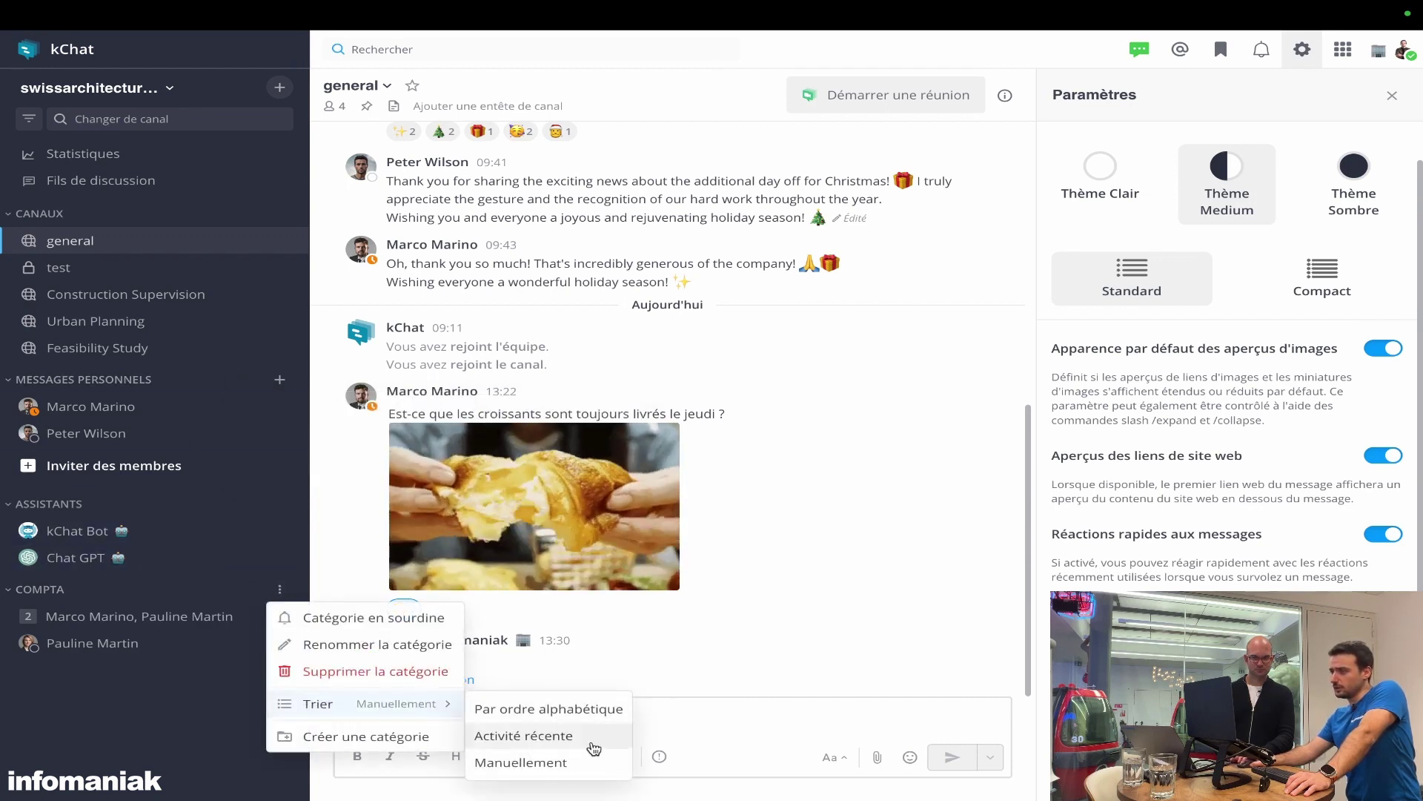
left_click(517, 754)
left_click_drag(181, 652, 176, 621)
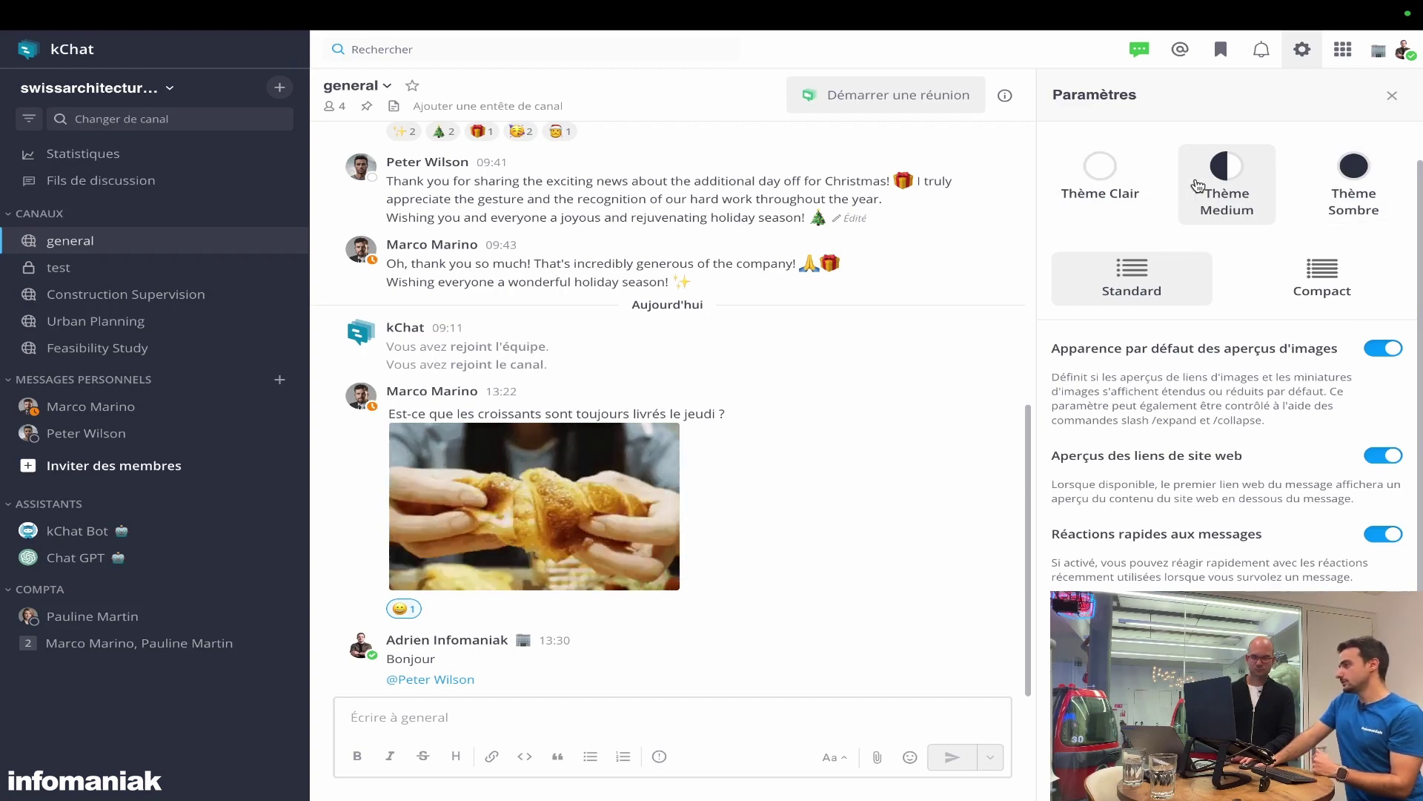
Step: Try the Clair and Sombre interface themes, and return to Thème Medium
left_click(1115, 184)
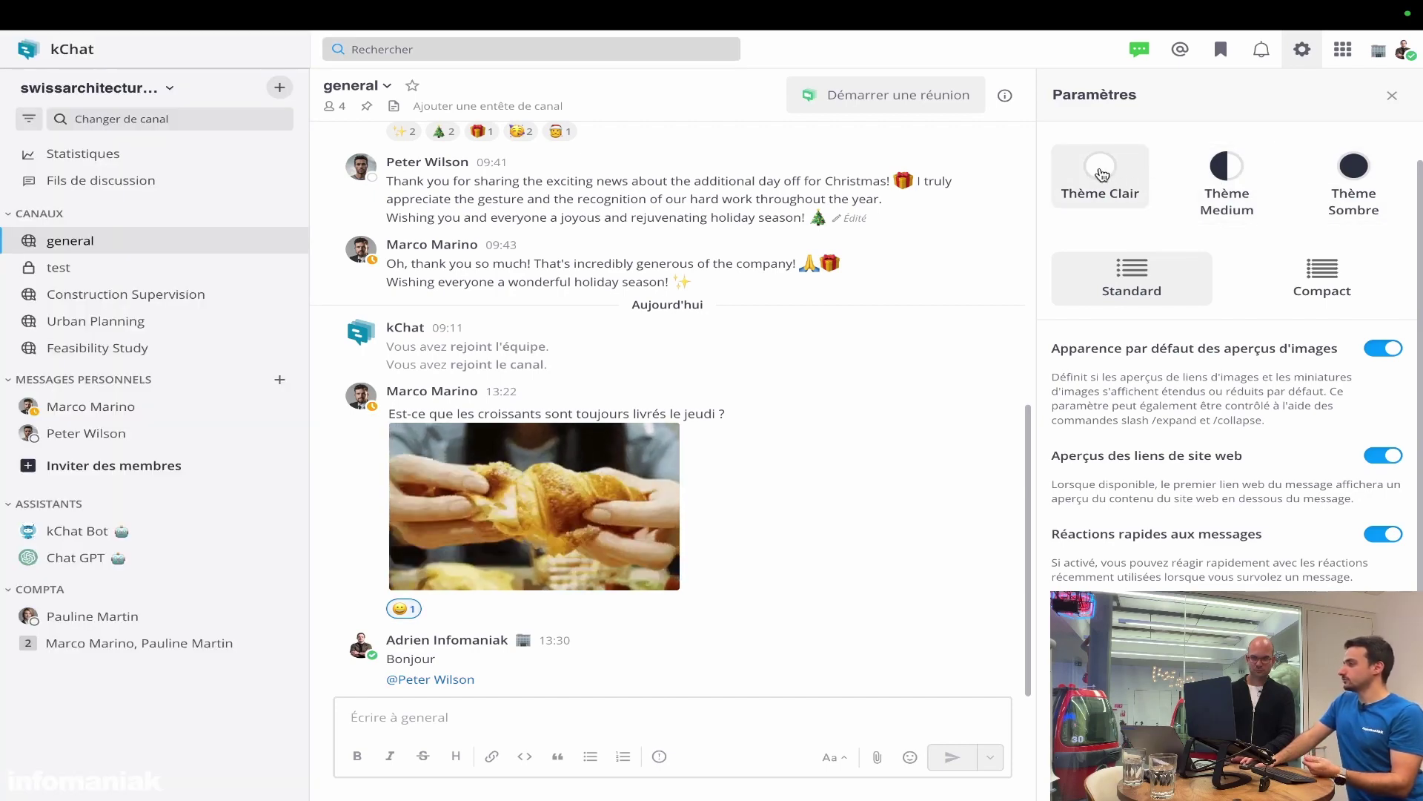
left_click(1349, 176)
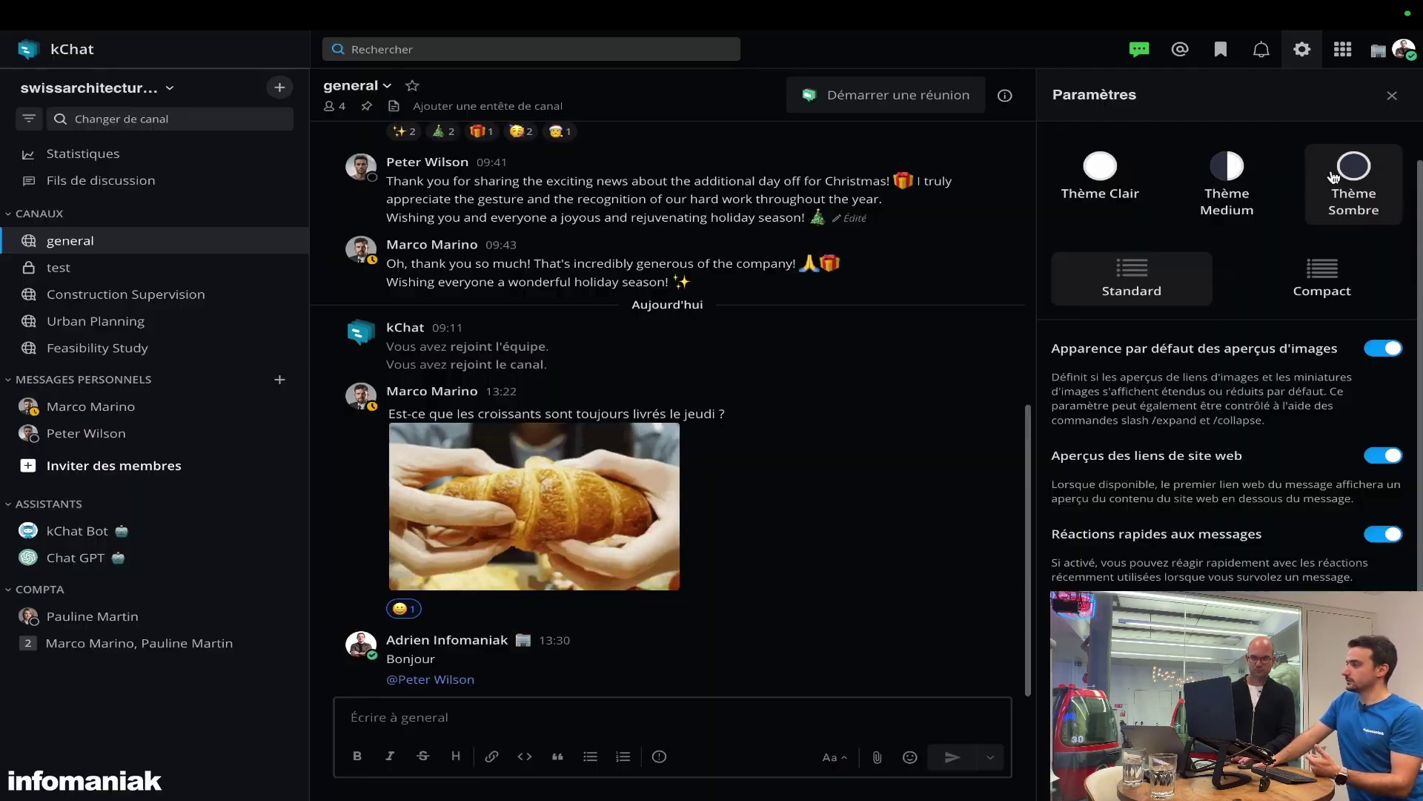
left_click(1252, 184)
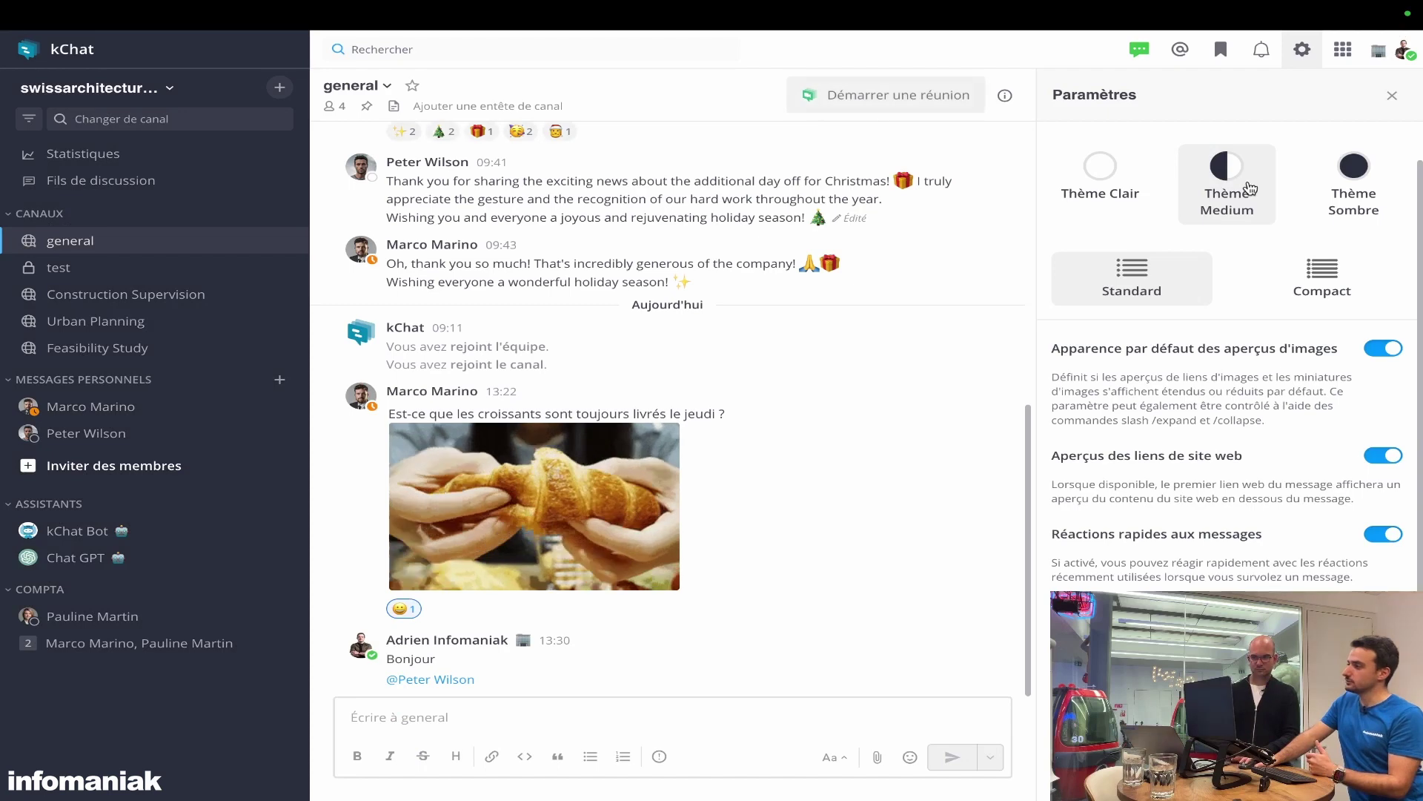
Step: Set the message display to Compact and enable "Partager l'heure de votre dernière activité" in the display settings
left_click(1327, 269)
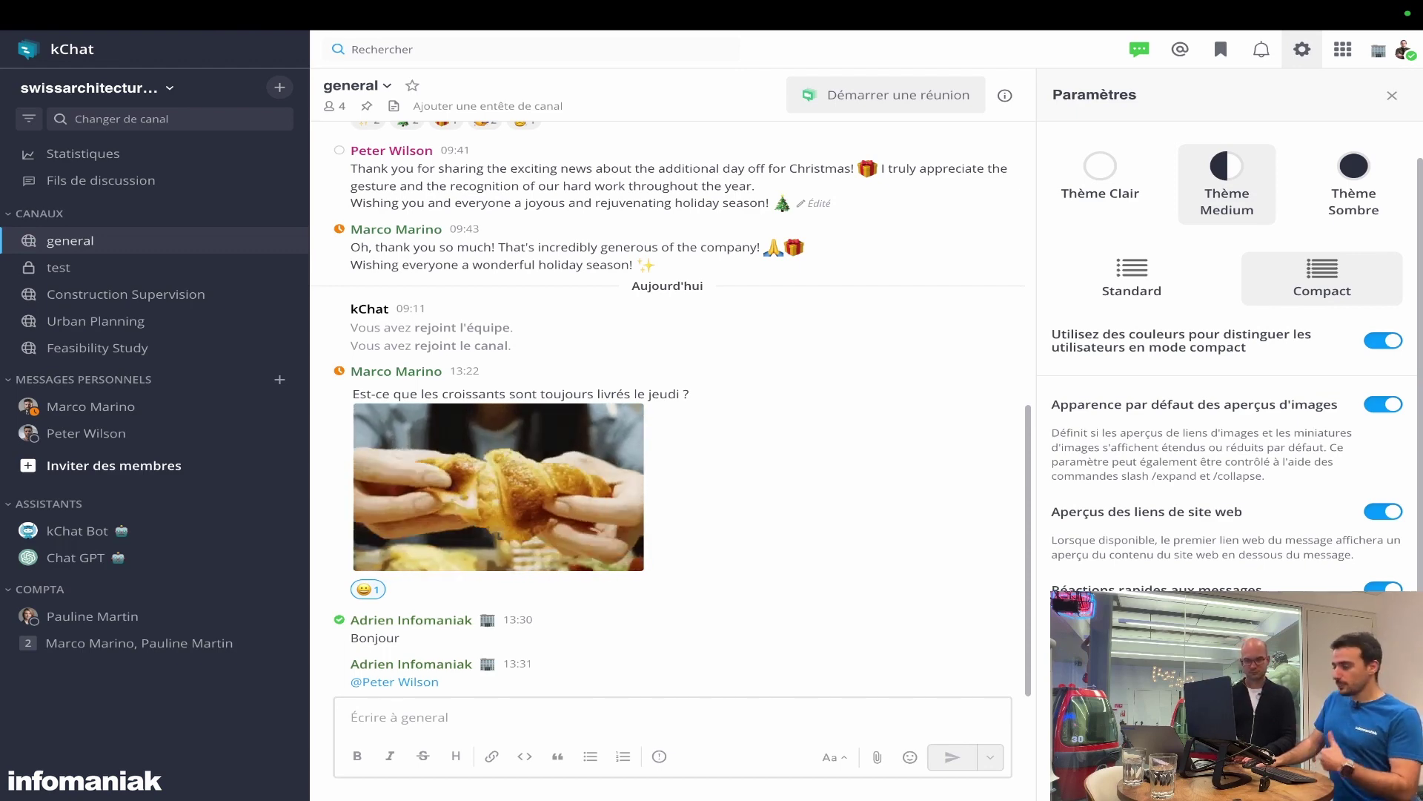
scroll(1231, 356, "down", 3)
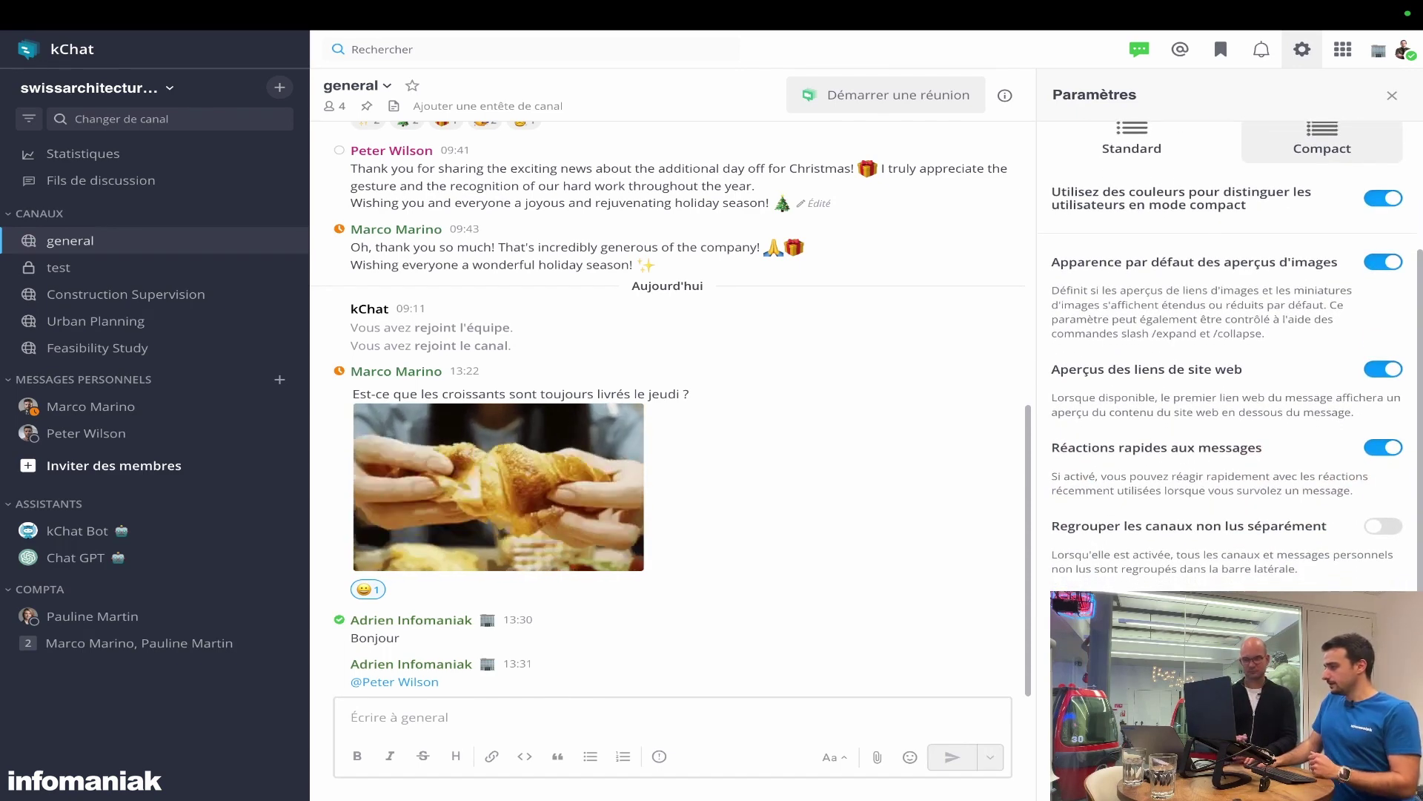
scroll(1149, 537, "down", 3)
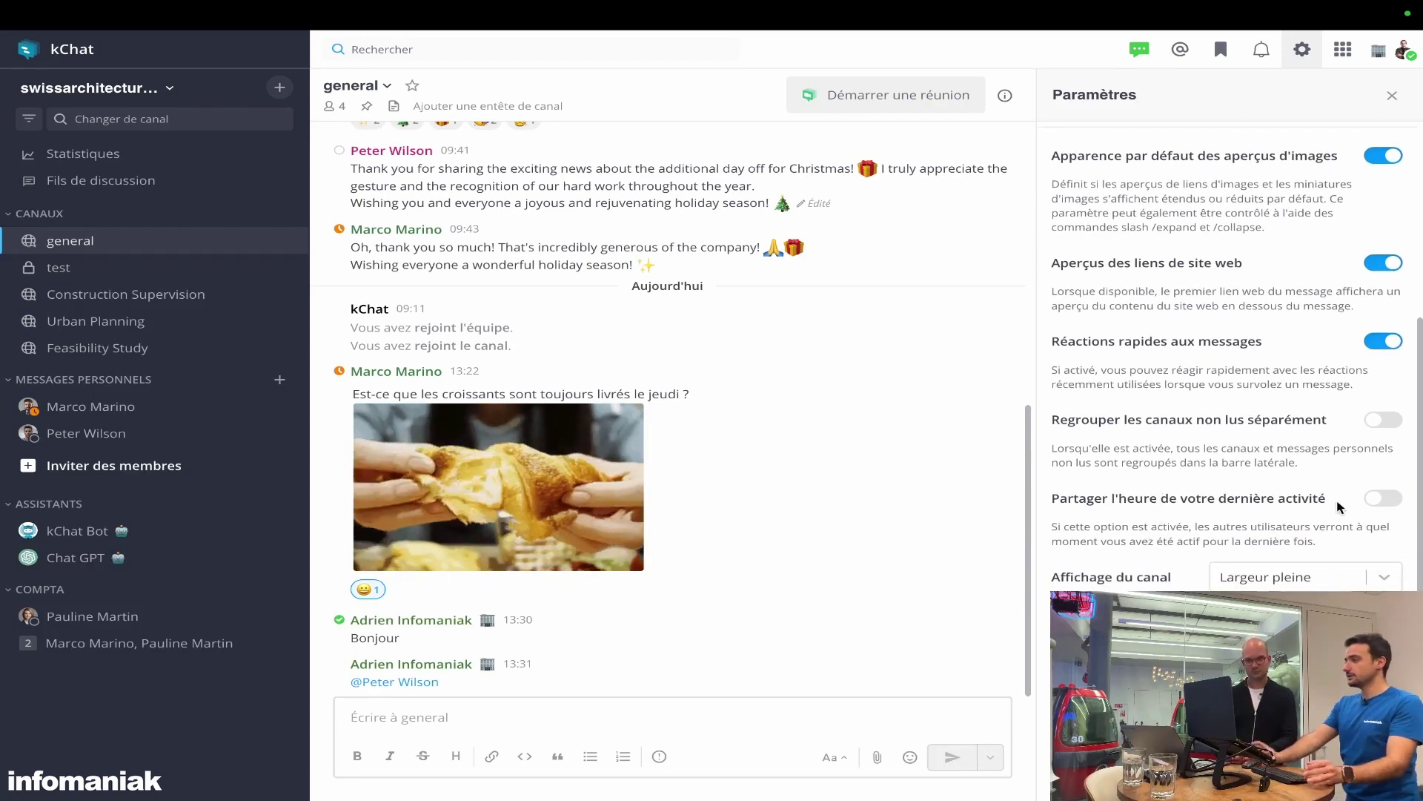
left_click(1383, 498)
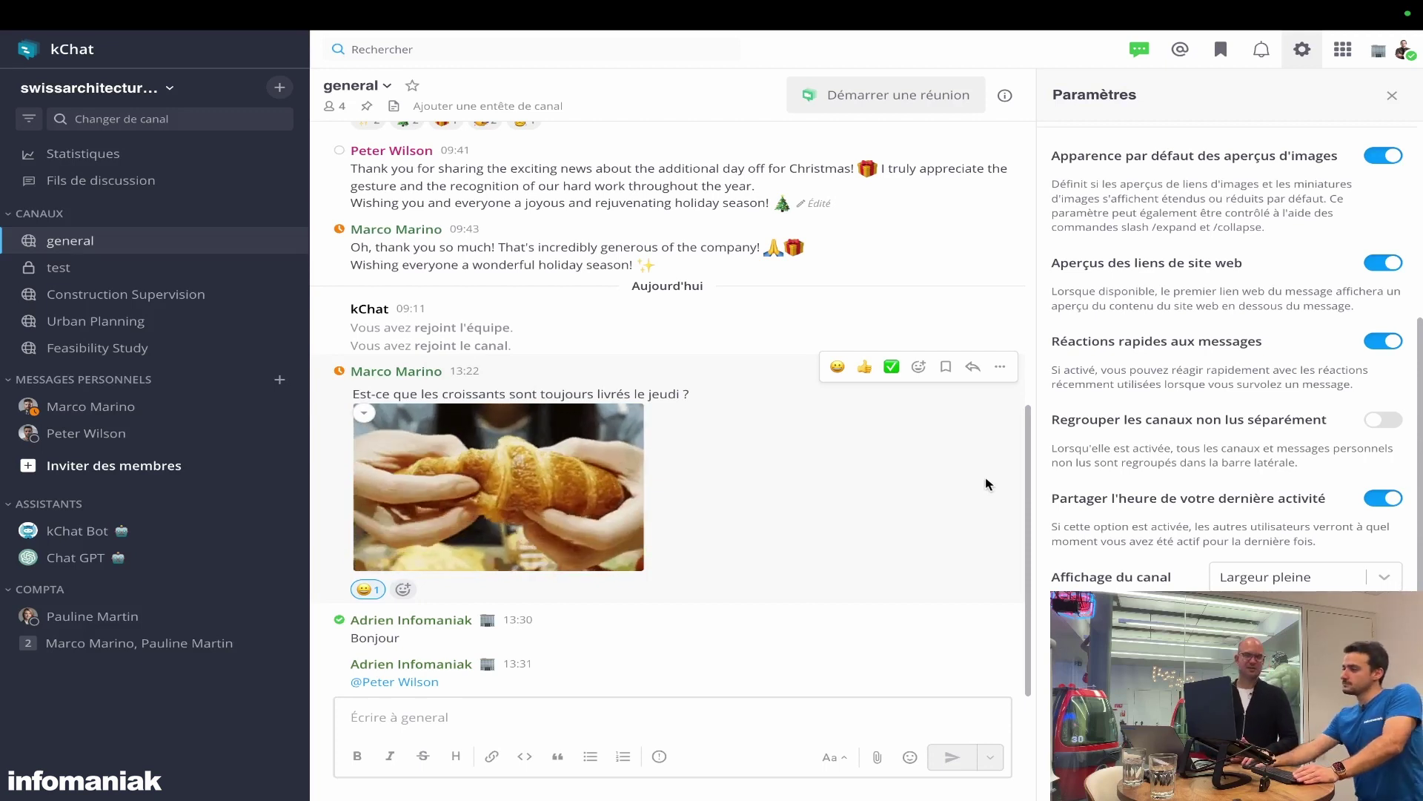
scroll(1132, 559, "down", 2)
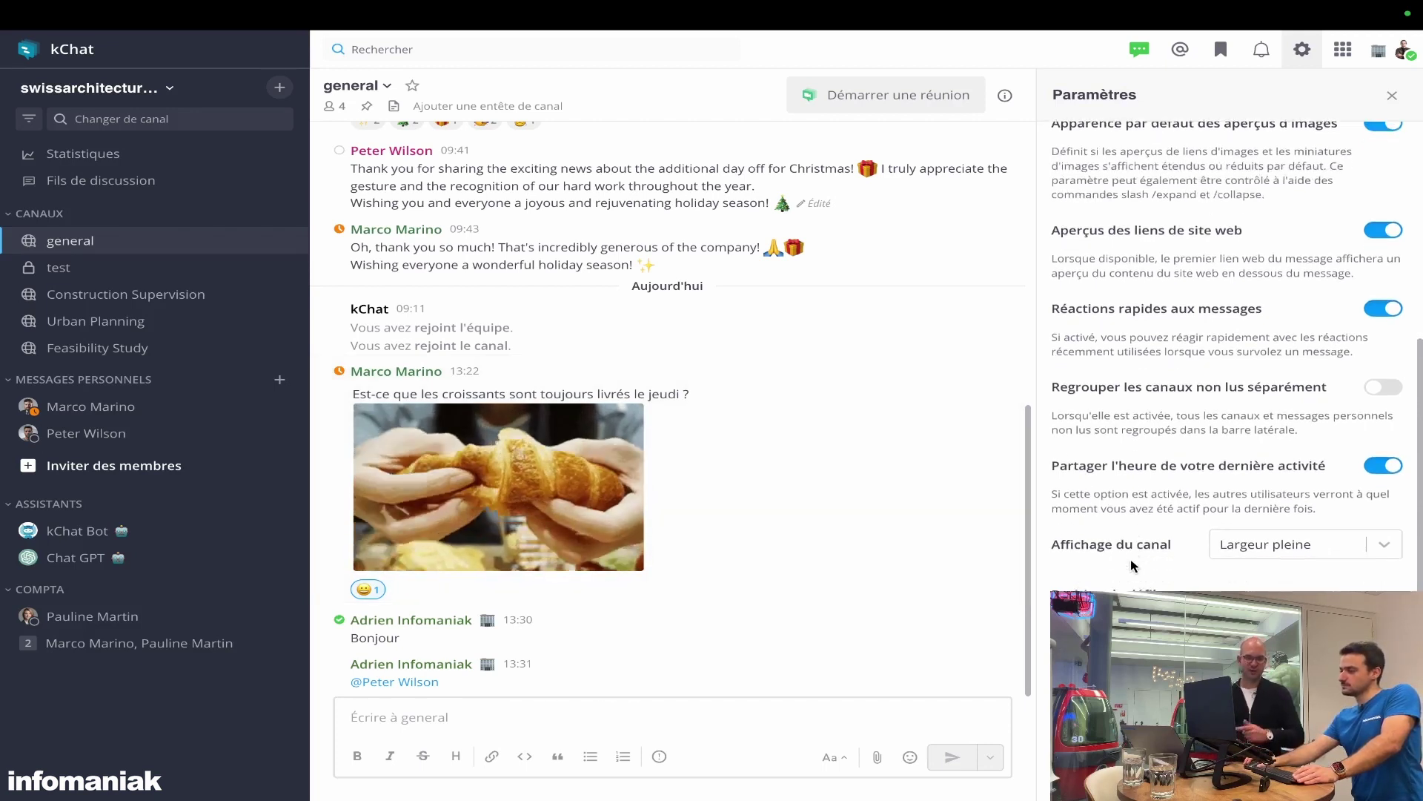
scroll(1134, 556, "up", 1)
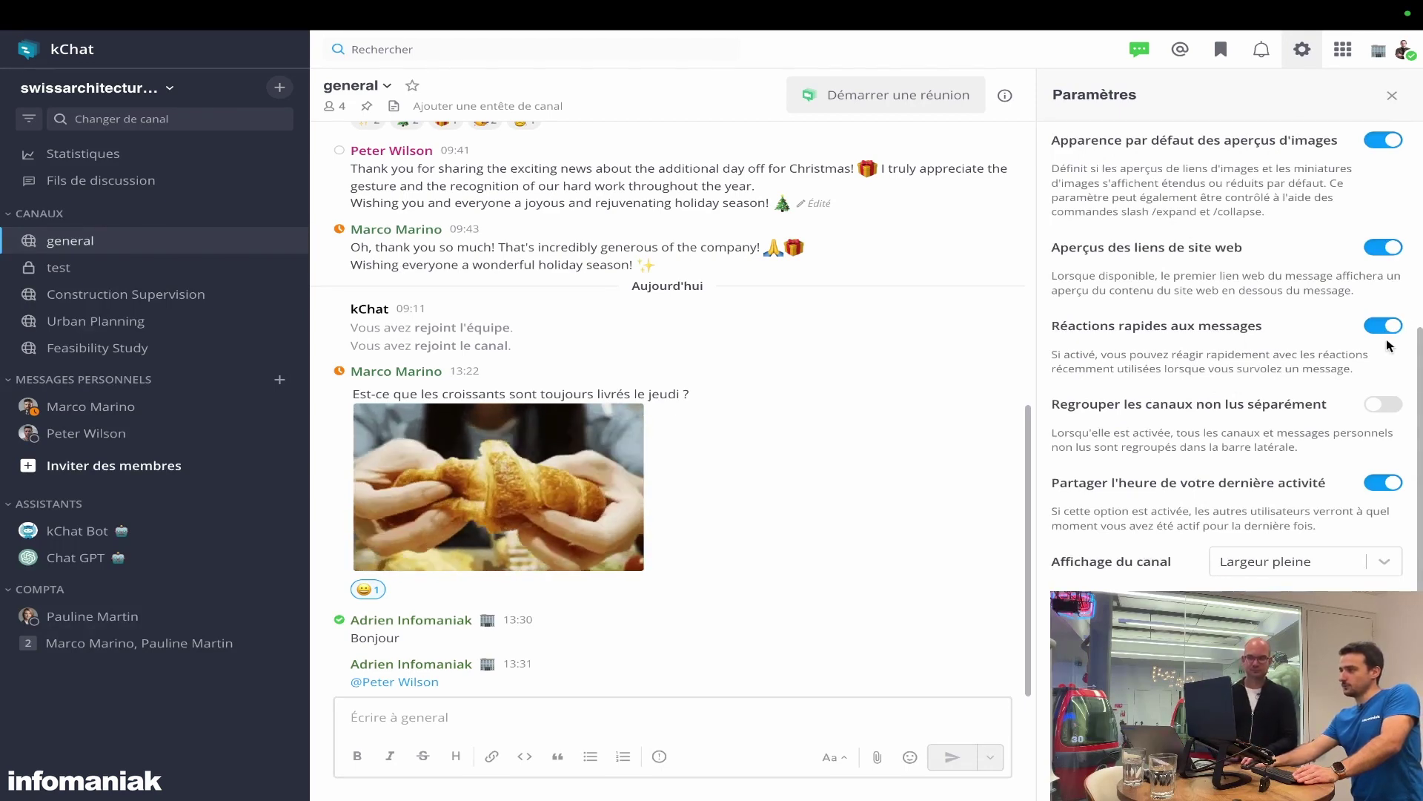
Step: Compare the Standard and Compact message displays, and set the display to Standard
scroll(1387, 345, "up", 4)
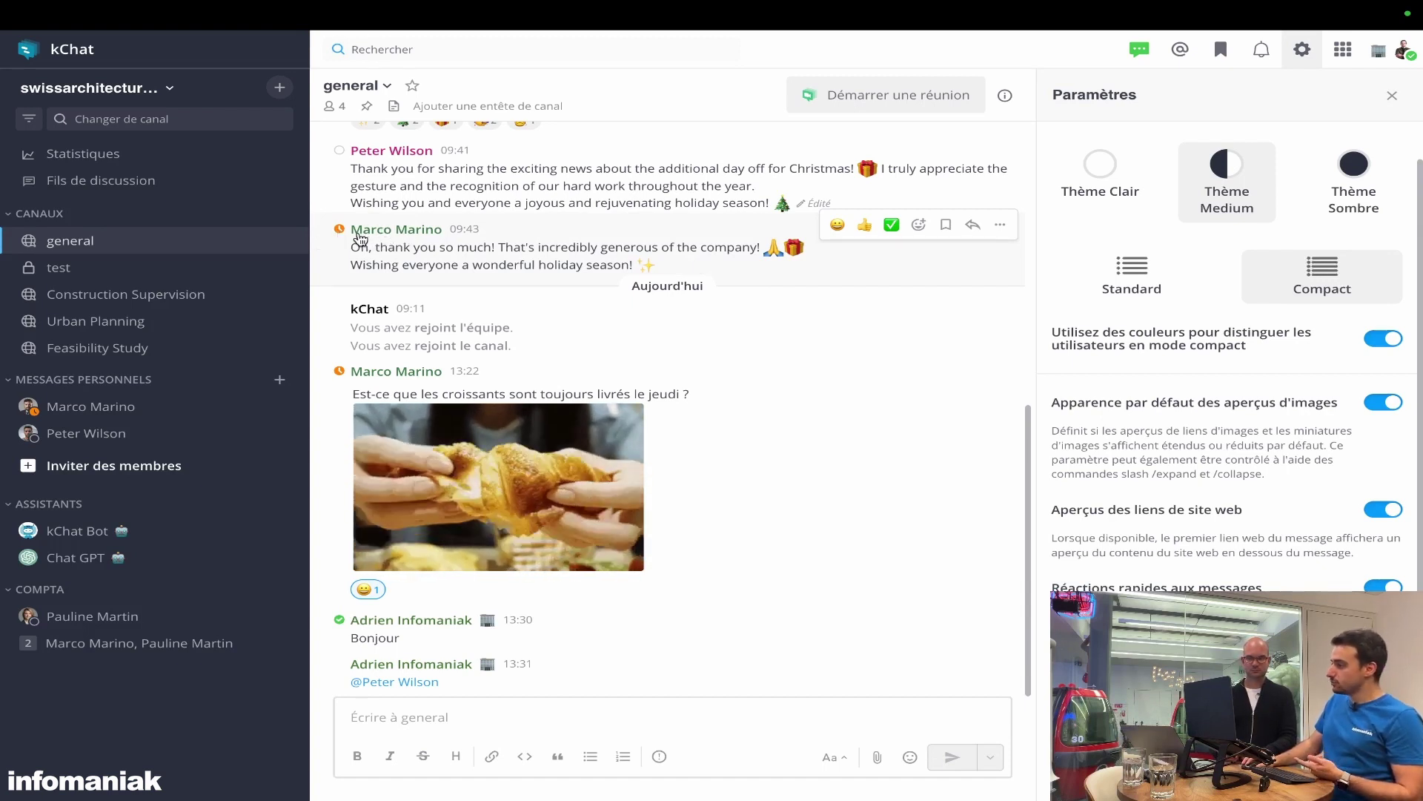
left_click(1138, 269)
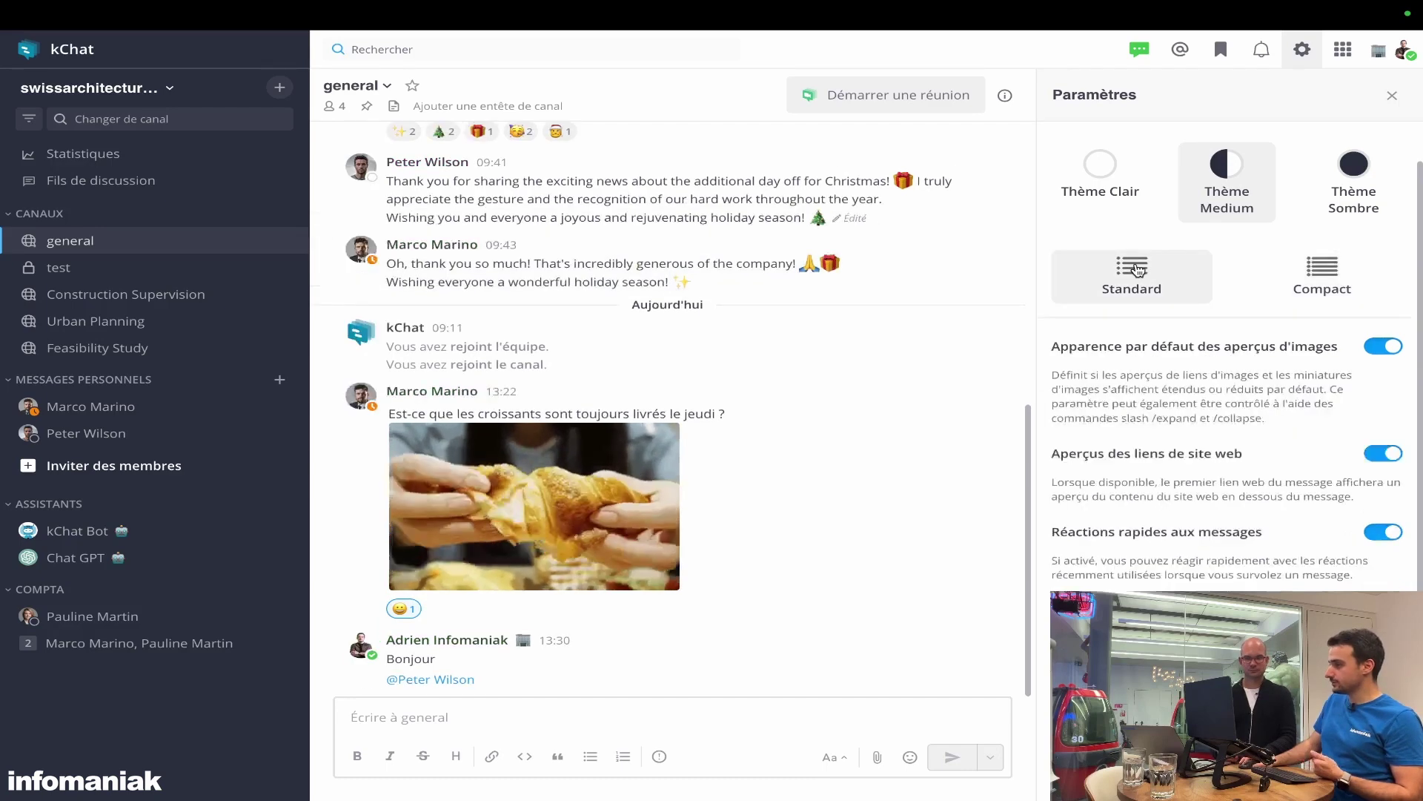
left_click(1286, 272)
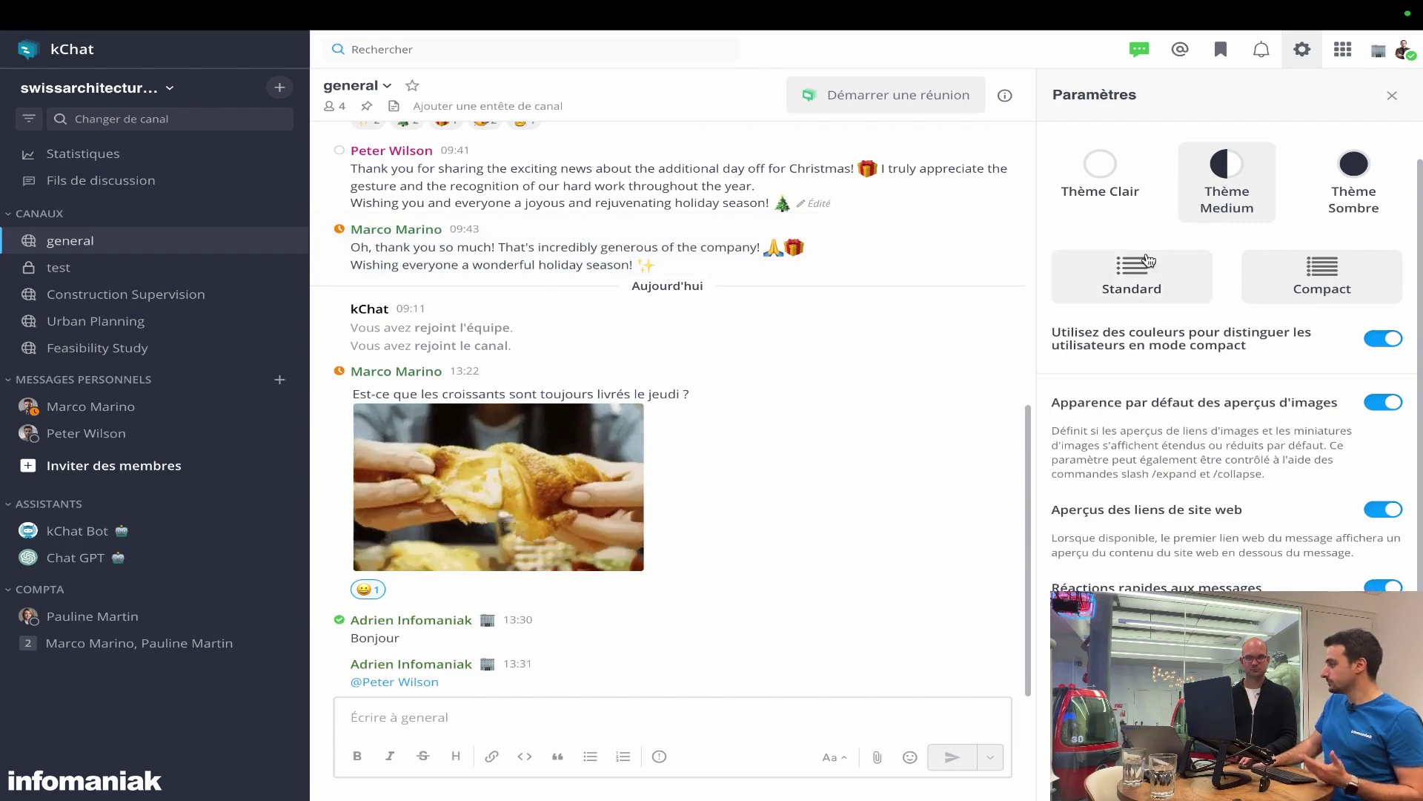
left_click(1132, 274)
Step: Examine the notification settings, including the mobile push trigger and sending choices and the desktop notification options
scroll(1182, 393, "down", 1)
scroll(1182, 393, "down", 3)
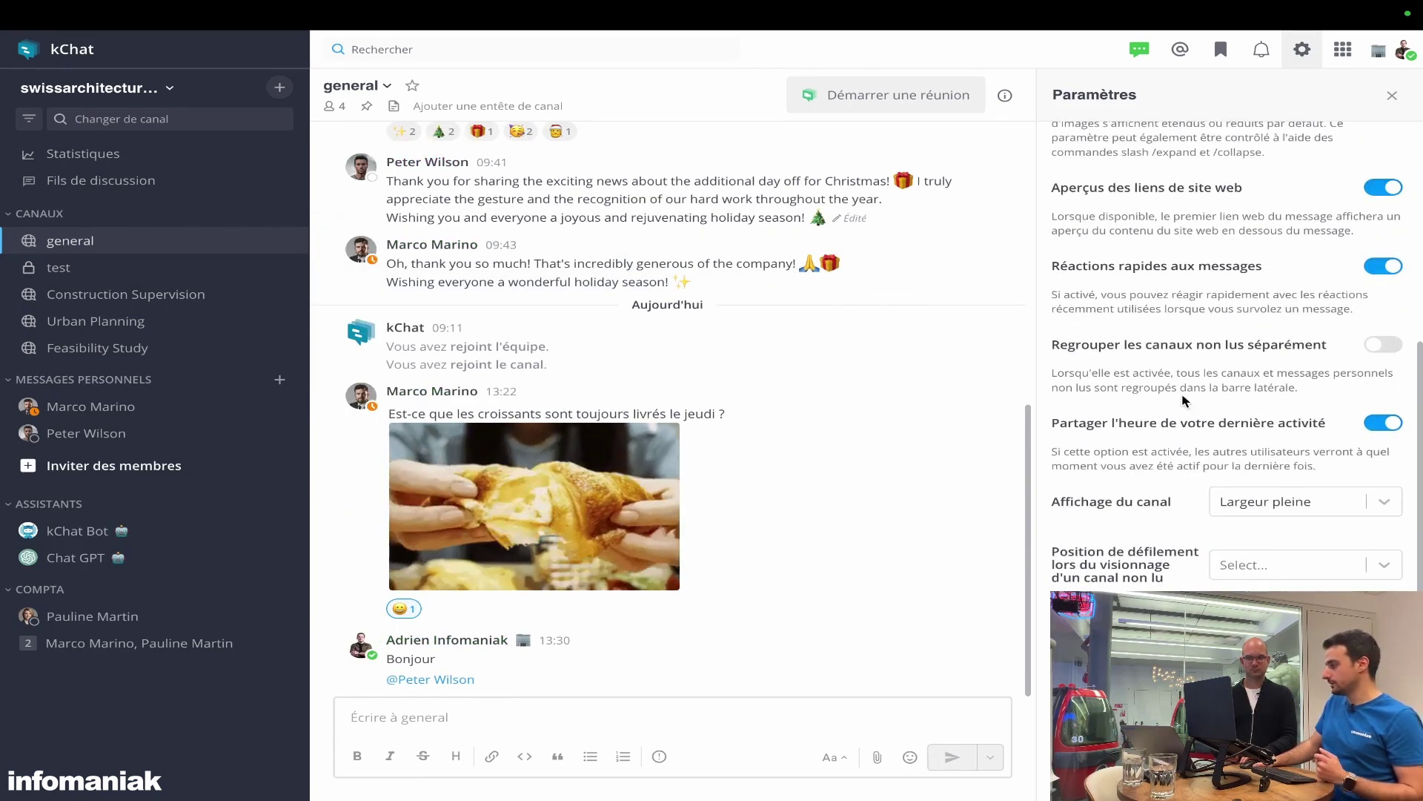
scroll(1184, 401, "up", 5)
left_click(1182, 163)
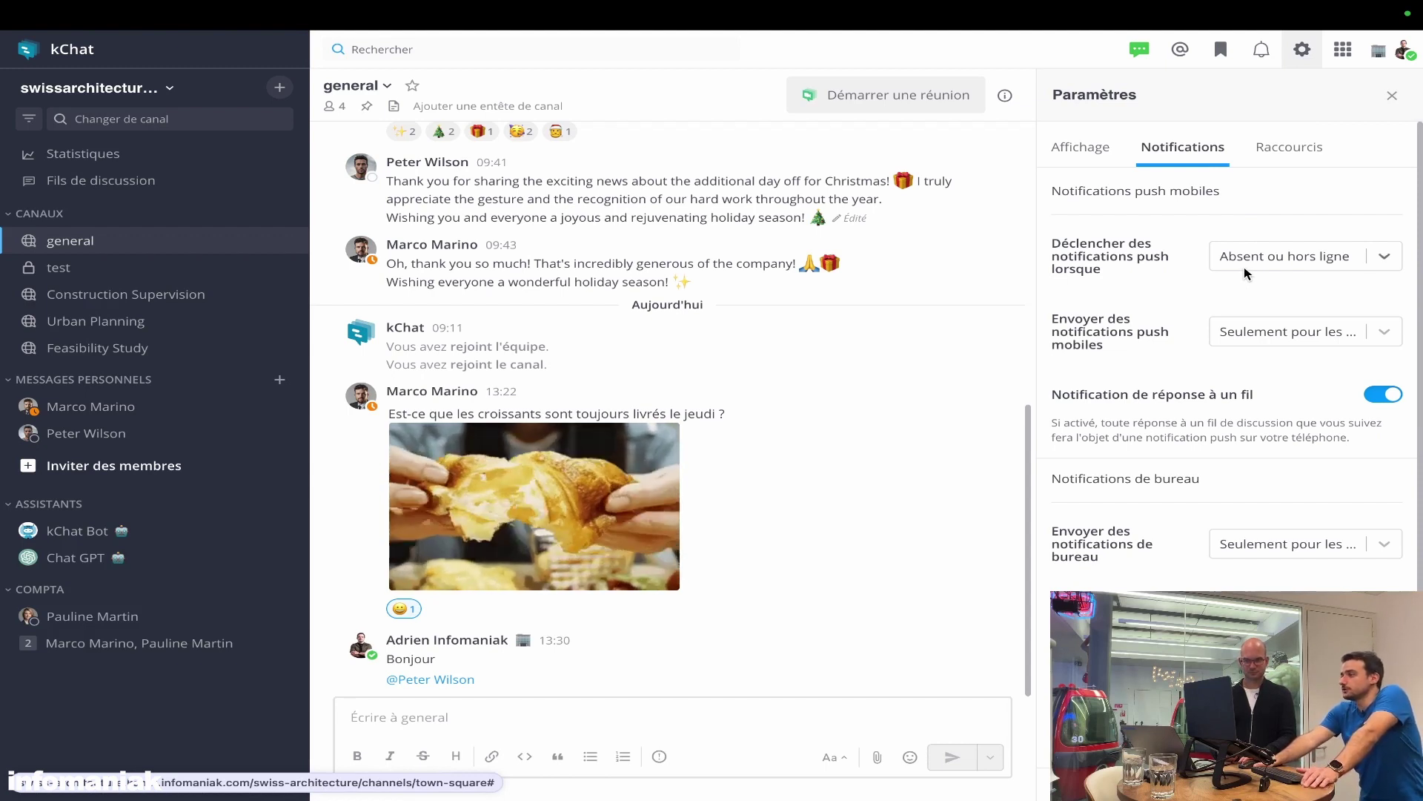
left_click(1263, 259)
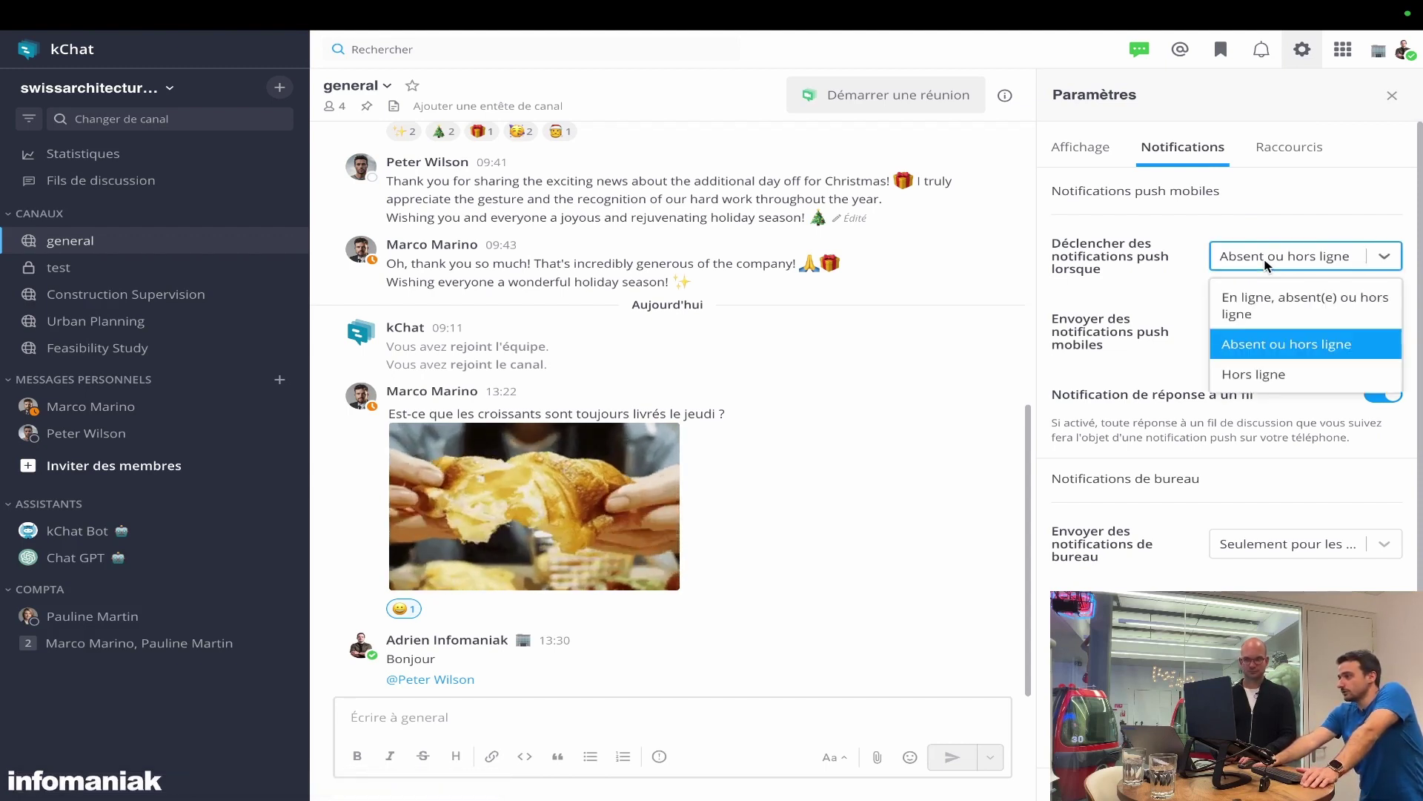
left_click(1178, 249)
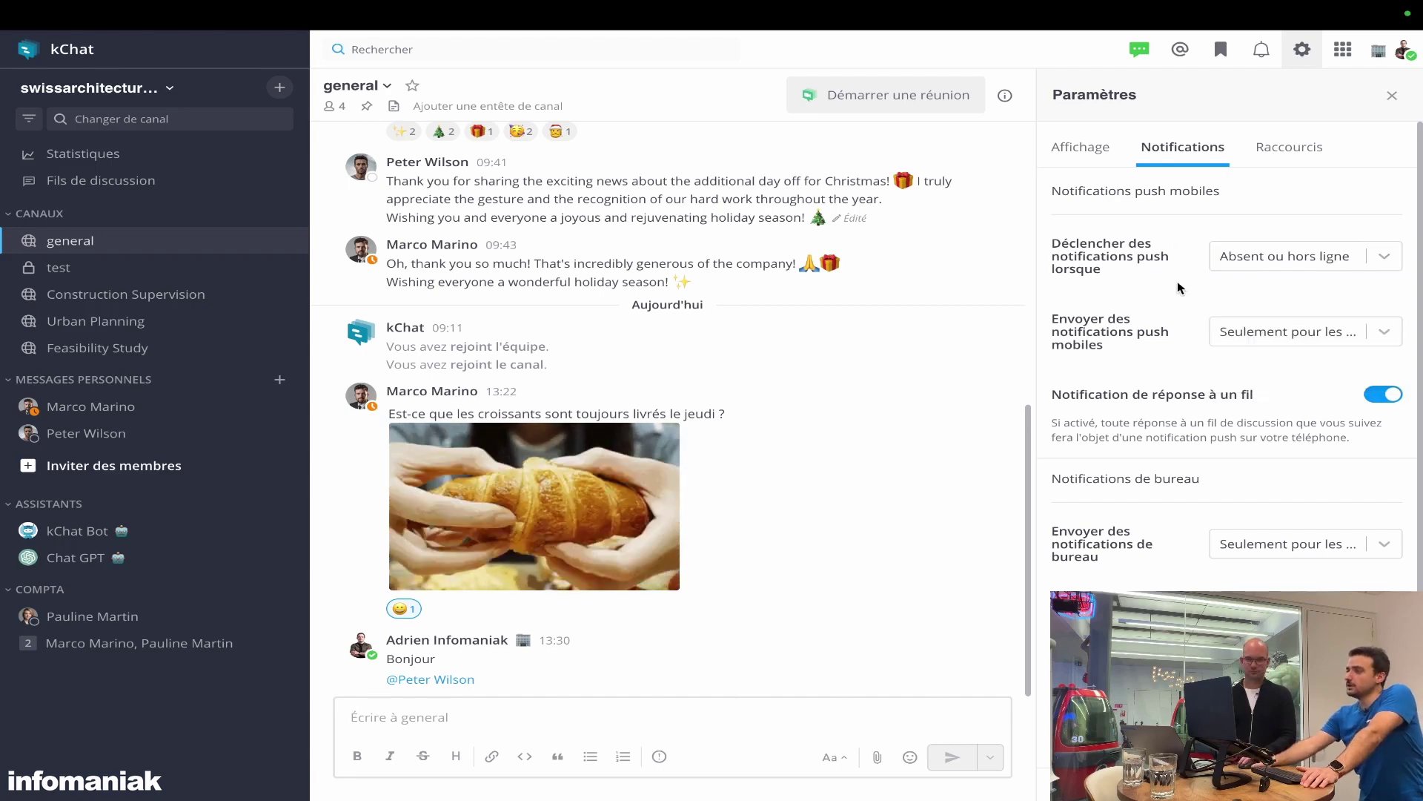
left_click(1266, 336)
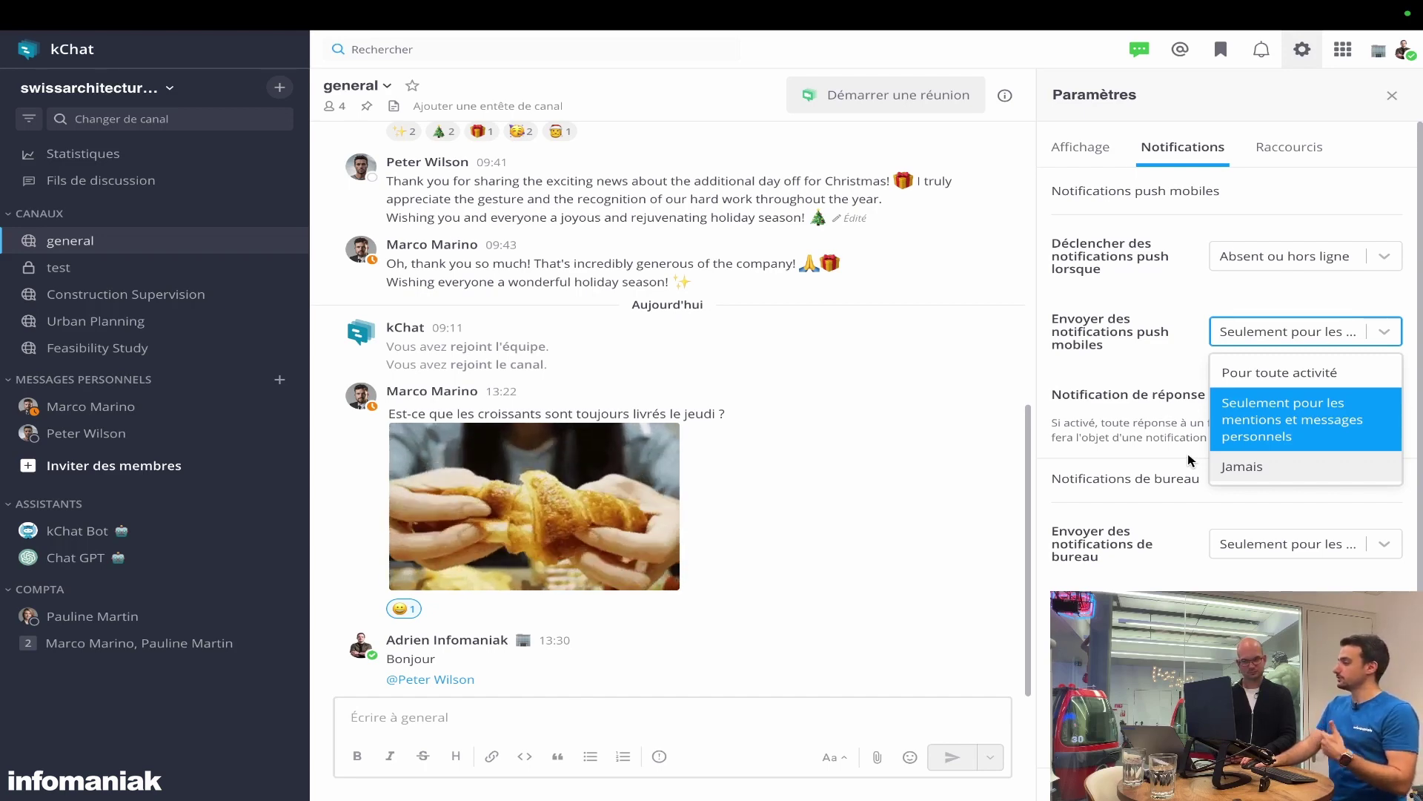
left_click(1164, 453)
scroll(1162, 456, "down", 2)
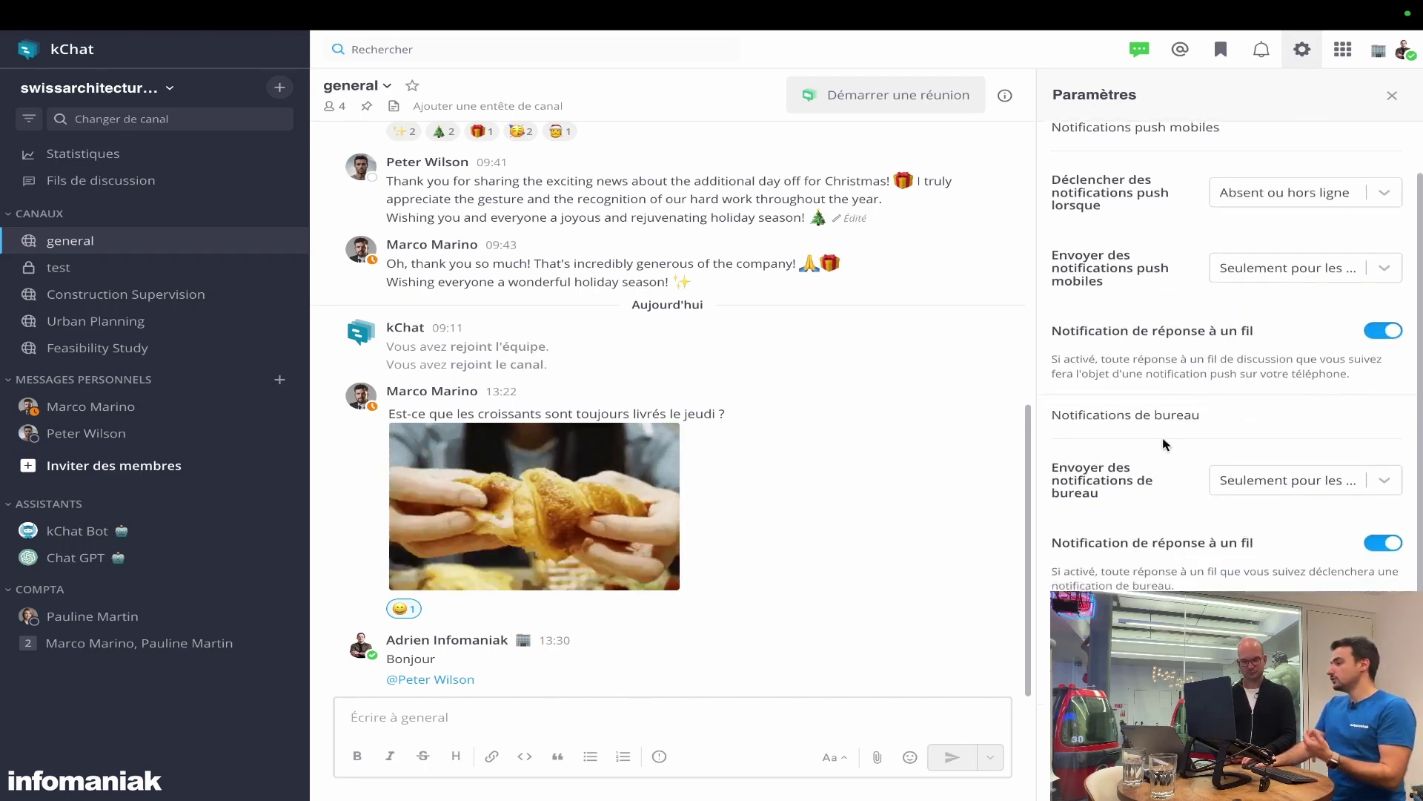
scroll(1164, 449, "down", 2)
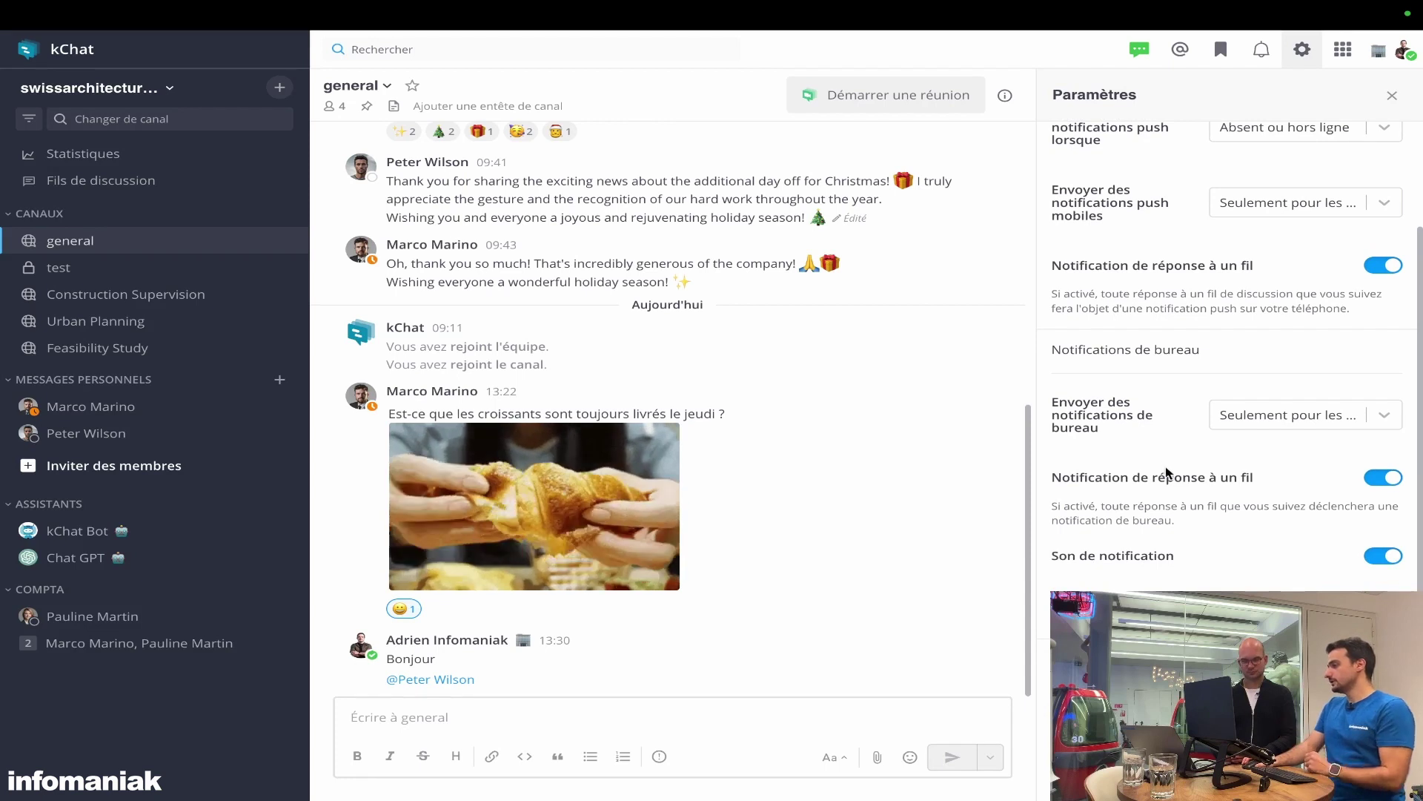
Step: Finish reviewing the notification settings, close the settings, and set the availability status to En ligne
scroll(1168, 475, "down", 1)
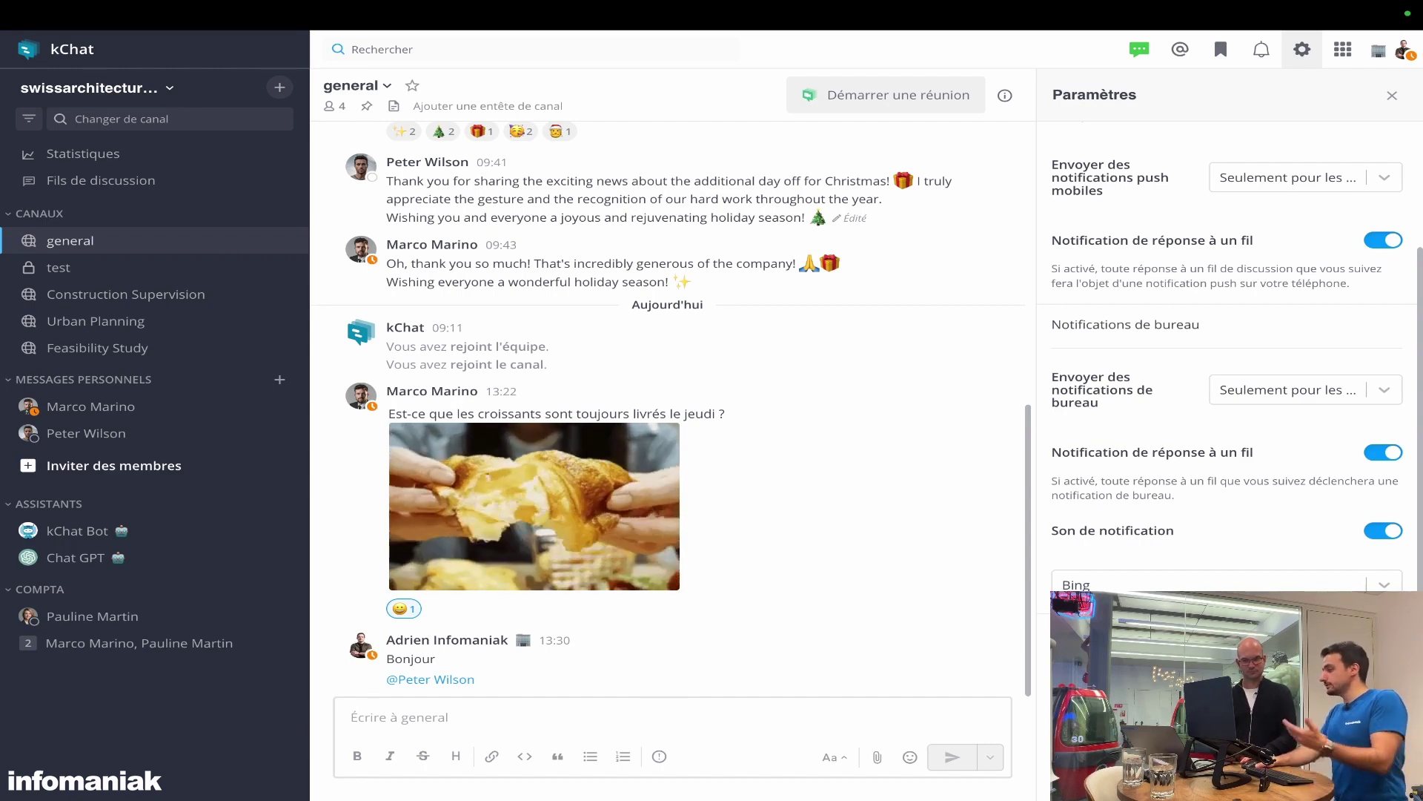
scroll(1309, 261, "up", 5)
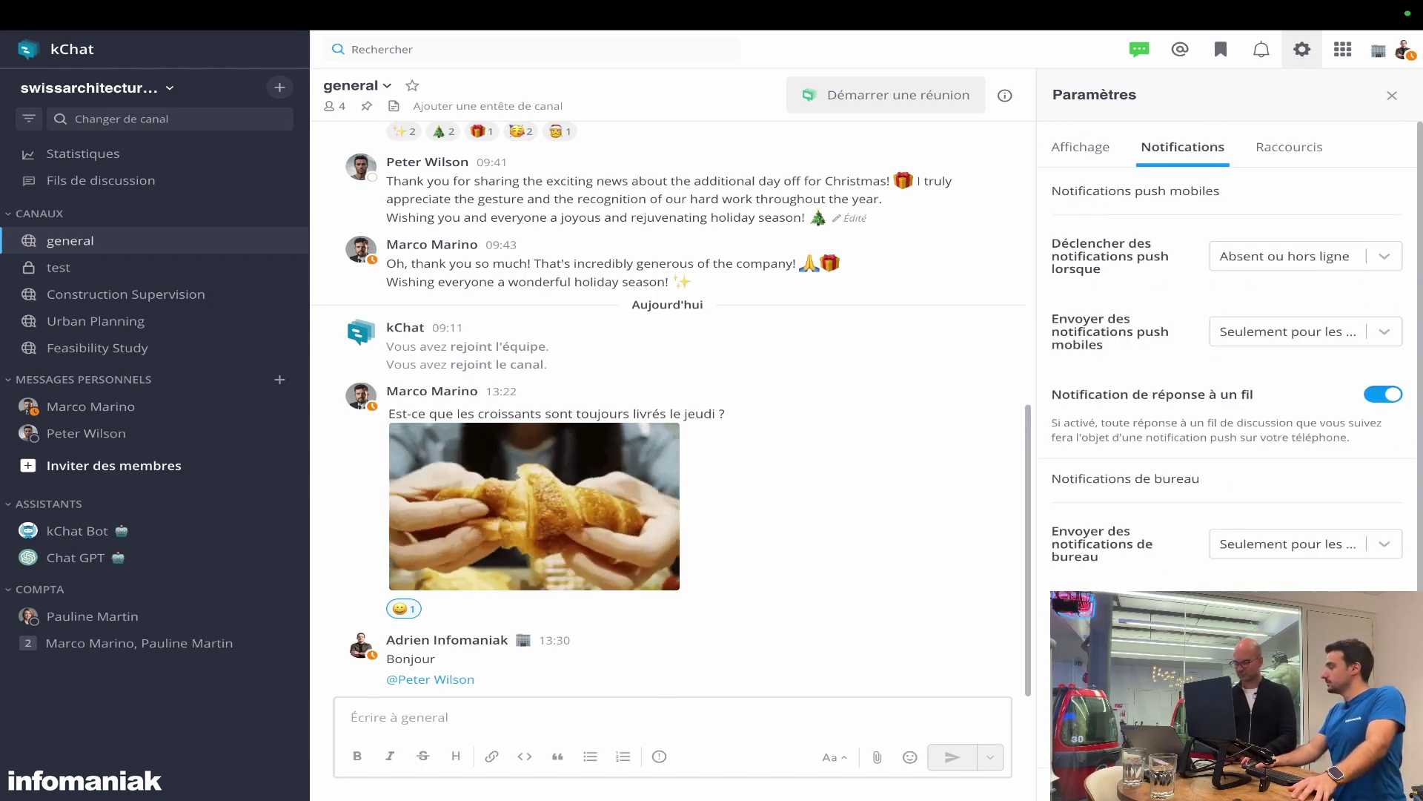
left_click(1299, 164)
left_click(1392, 95)
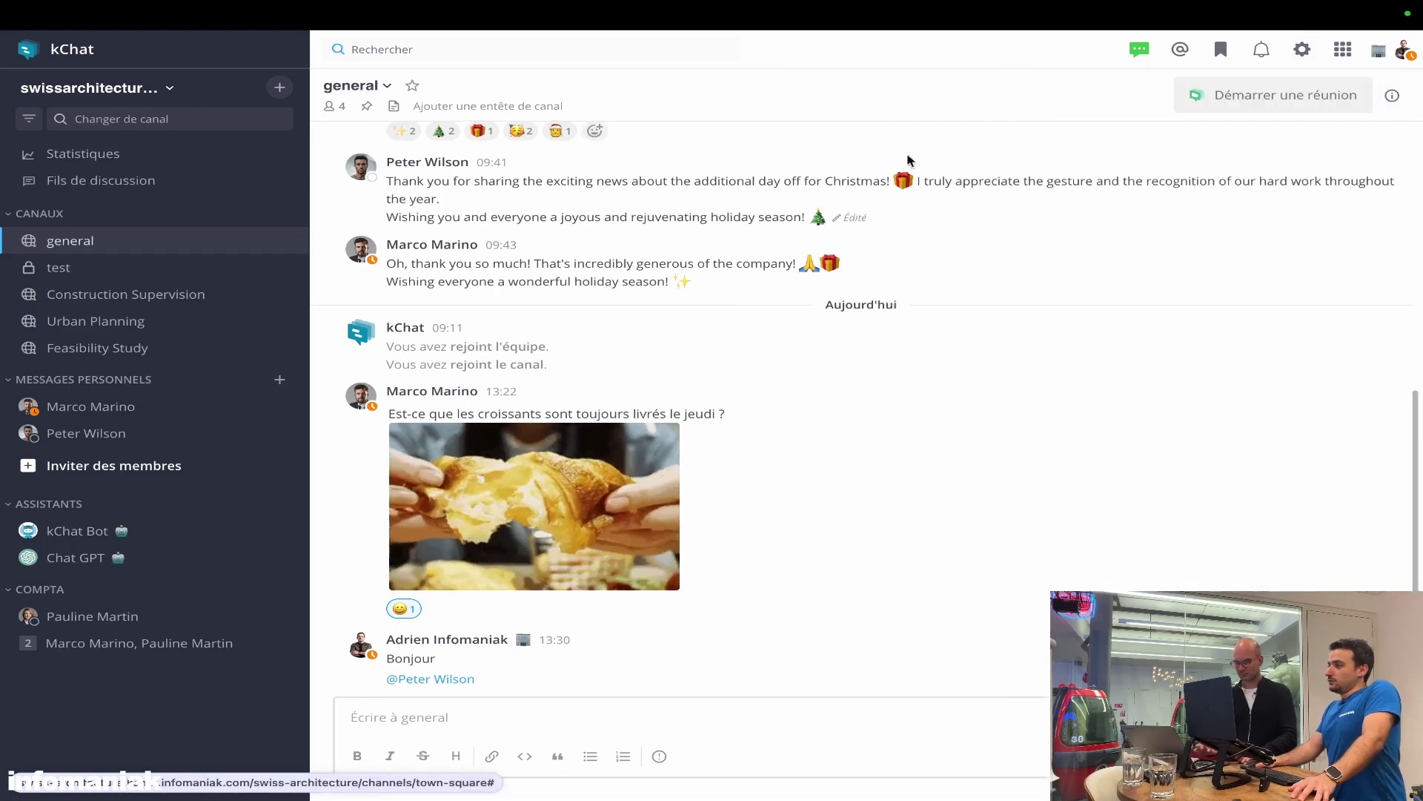
left_click(1402, 50)
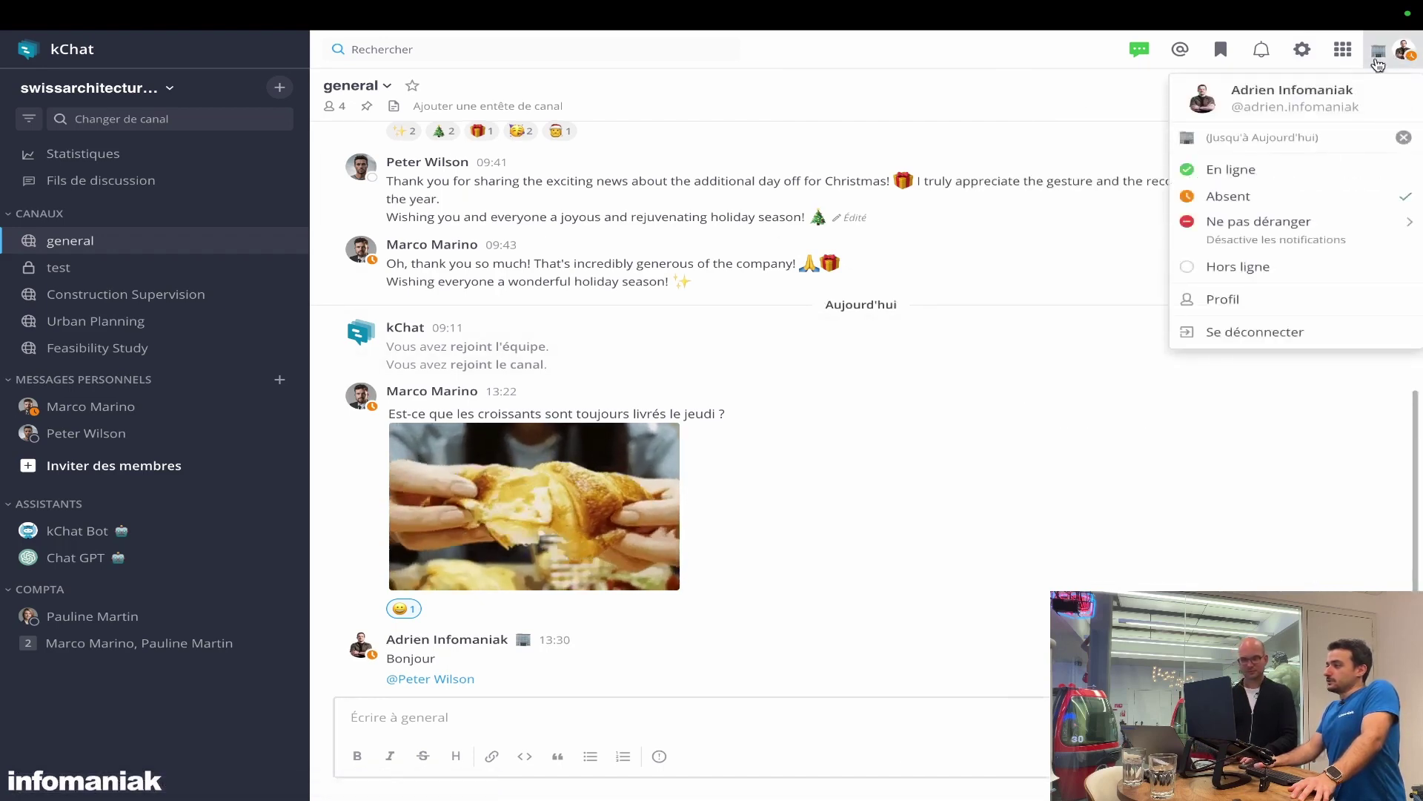
left_click(1230, 169)
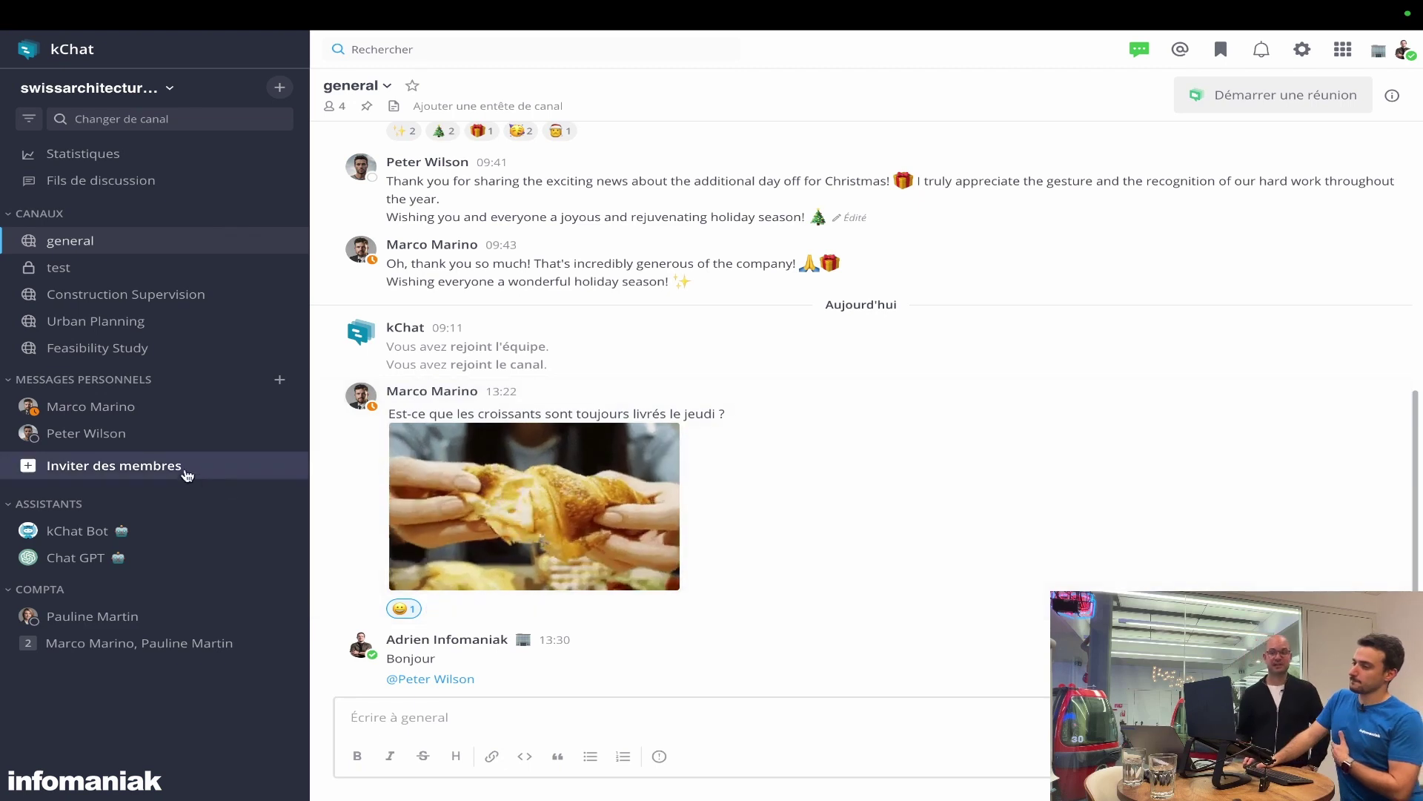
Step: Look through the two direct message conversations listed under Messages personnels
left_click(166, 430)
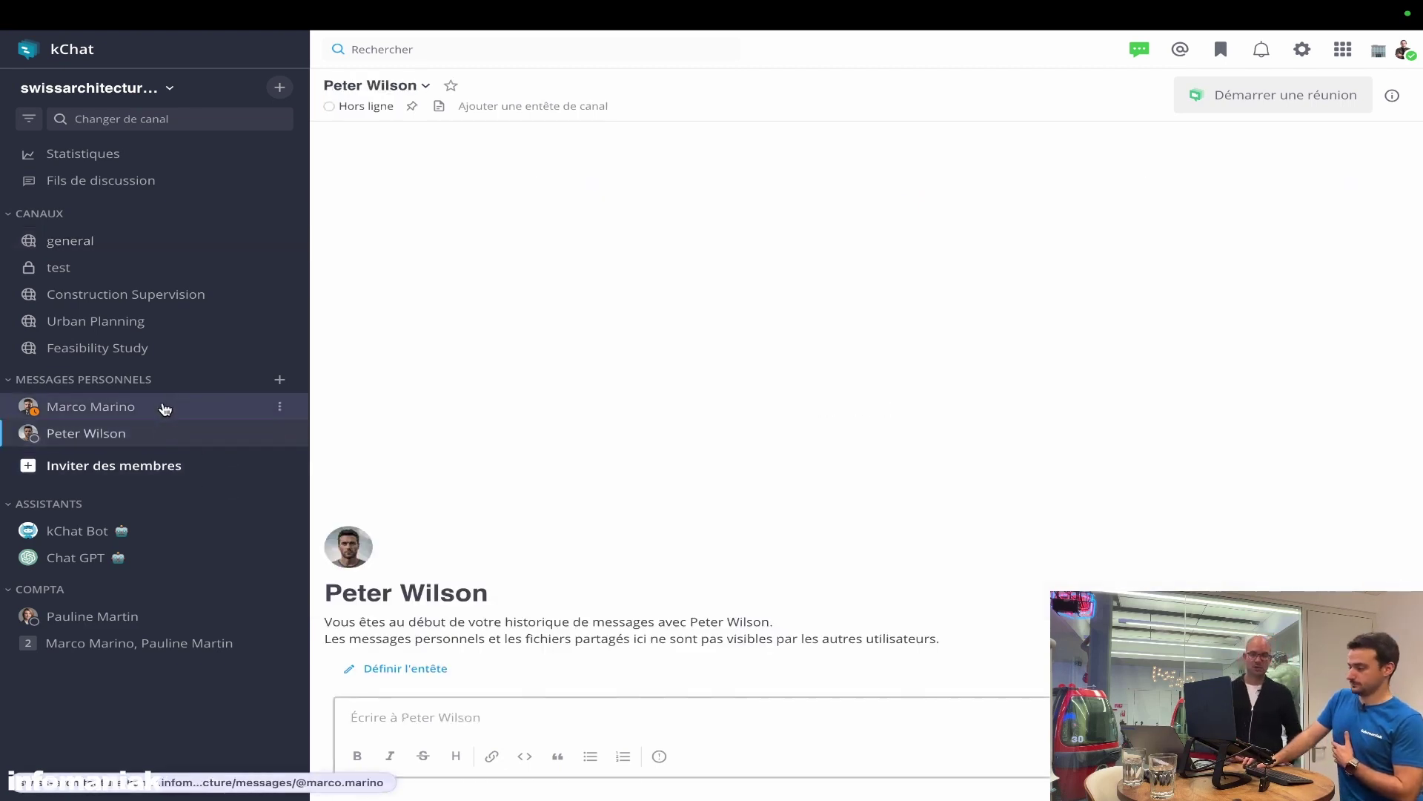
left_click(166, 406)
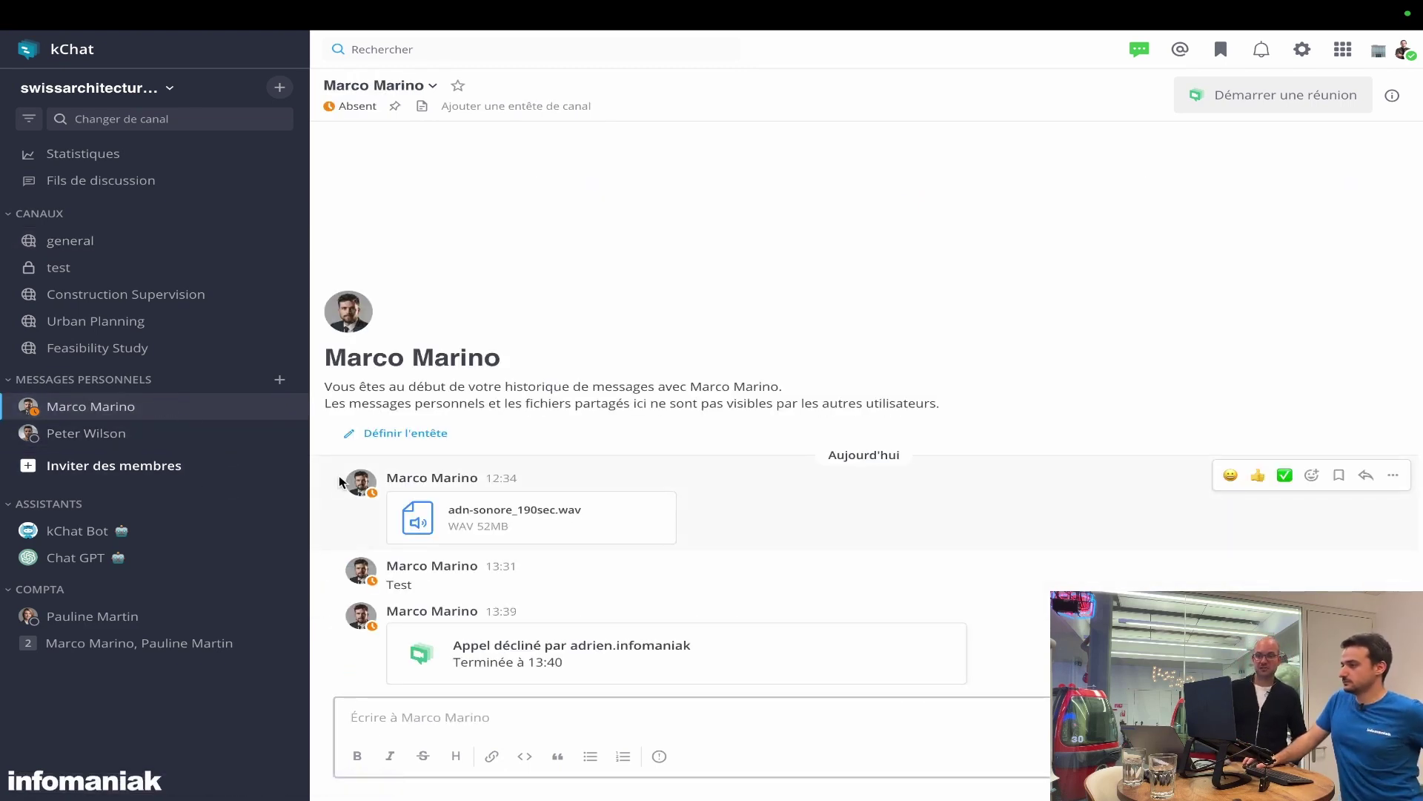
mouse_move(645, 519)
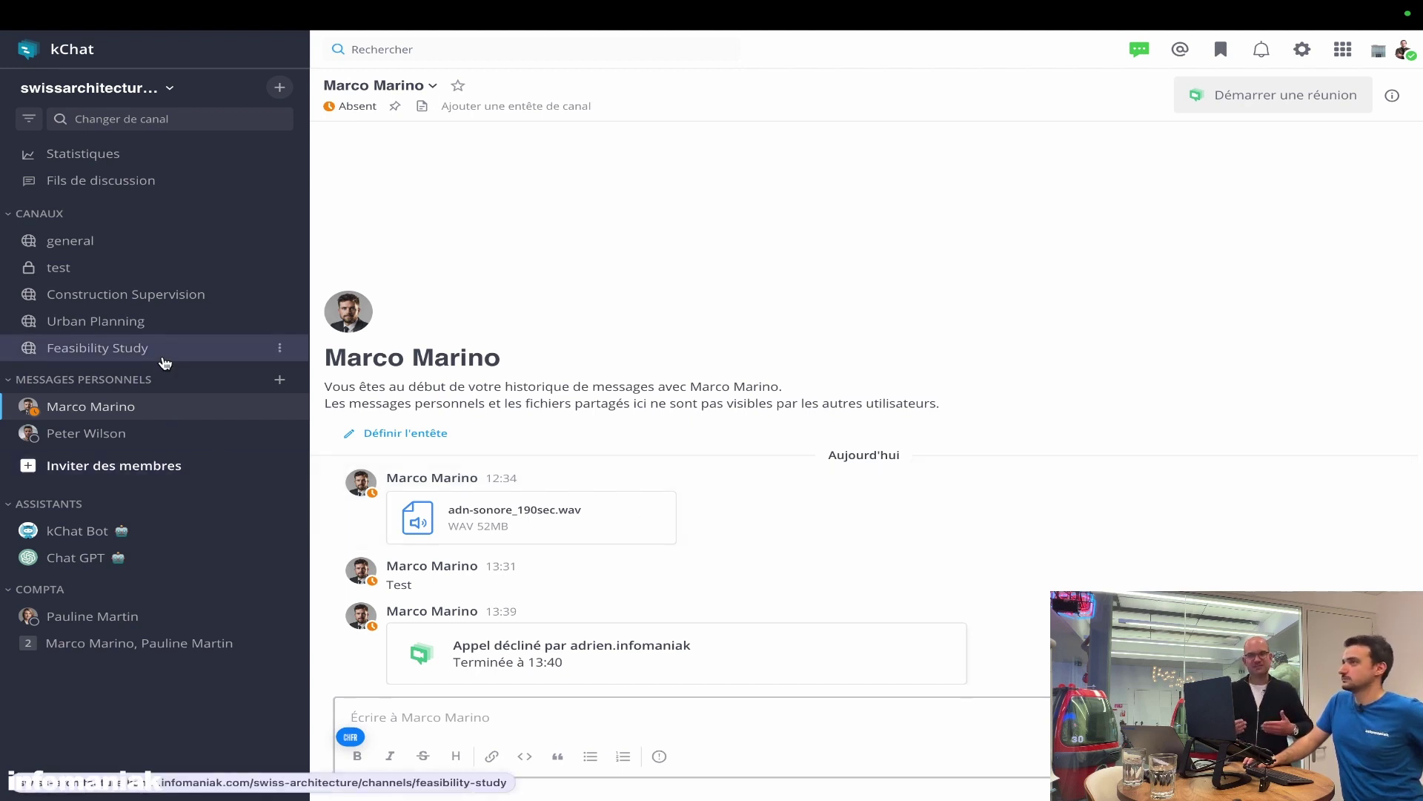
Step: In the general channel, set a reminder for Demain on the extra Christmas day off announcement
left_click(144, 243)
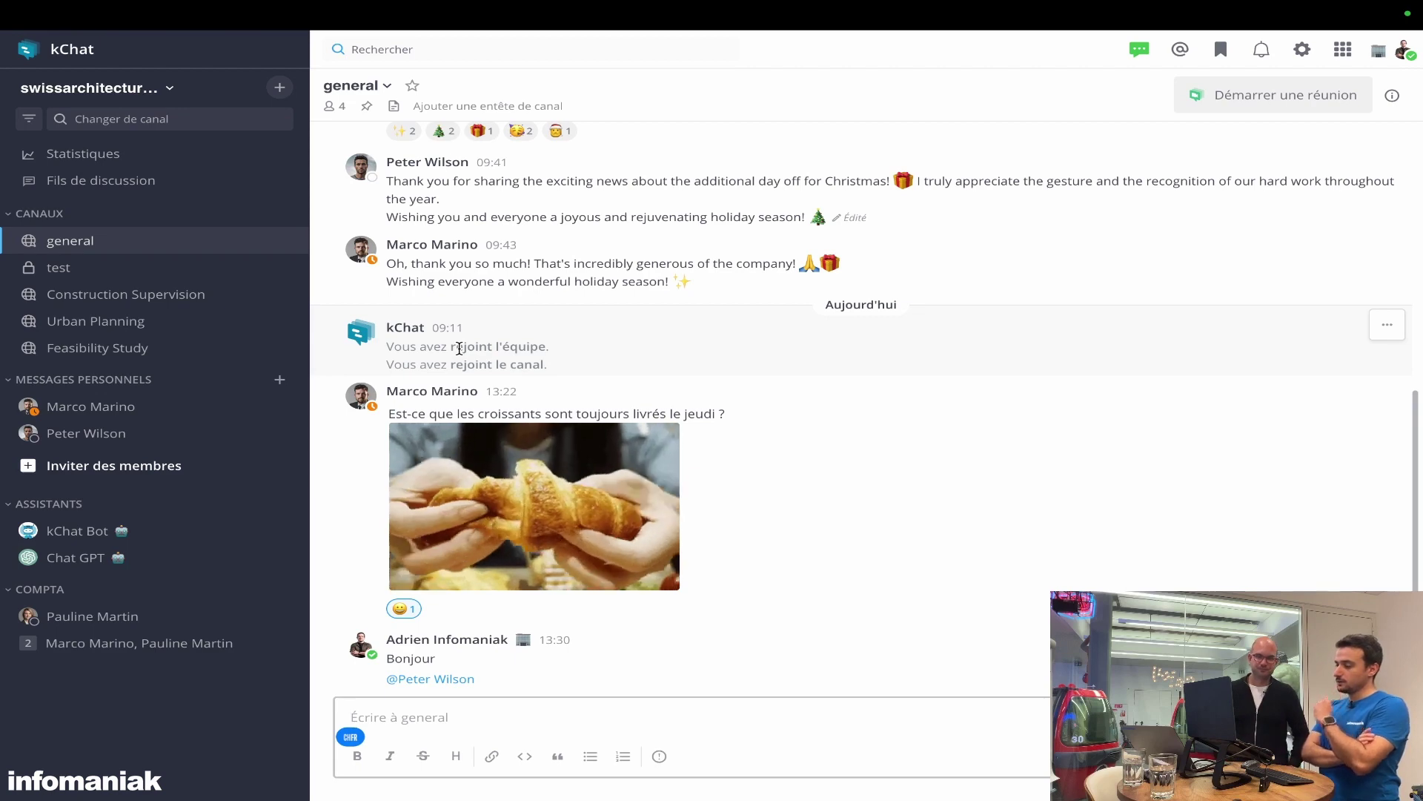
scroll(661, 365, "up", 5)
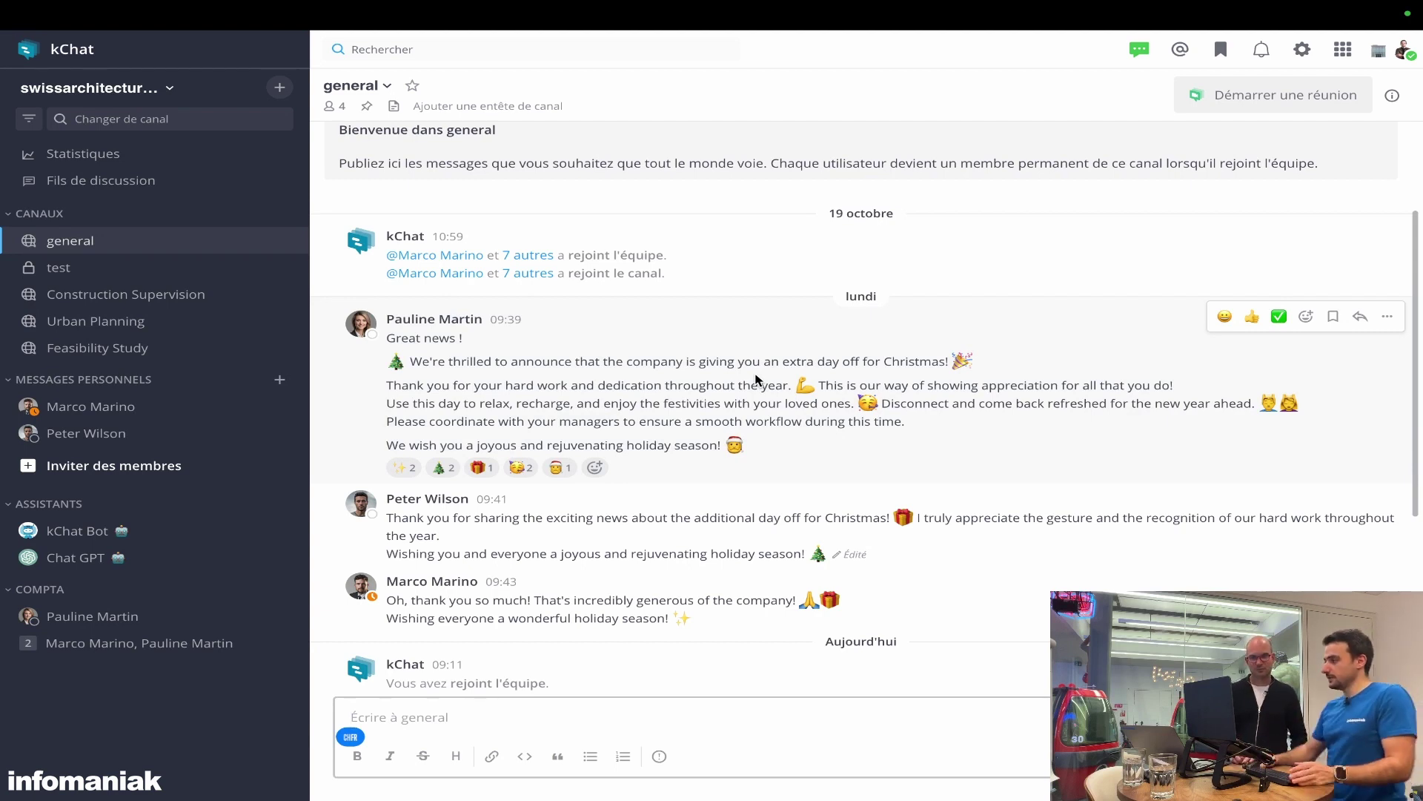
left_click(1387, 319)
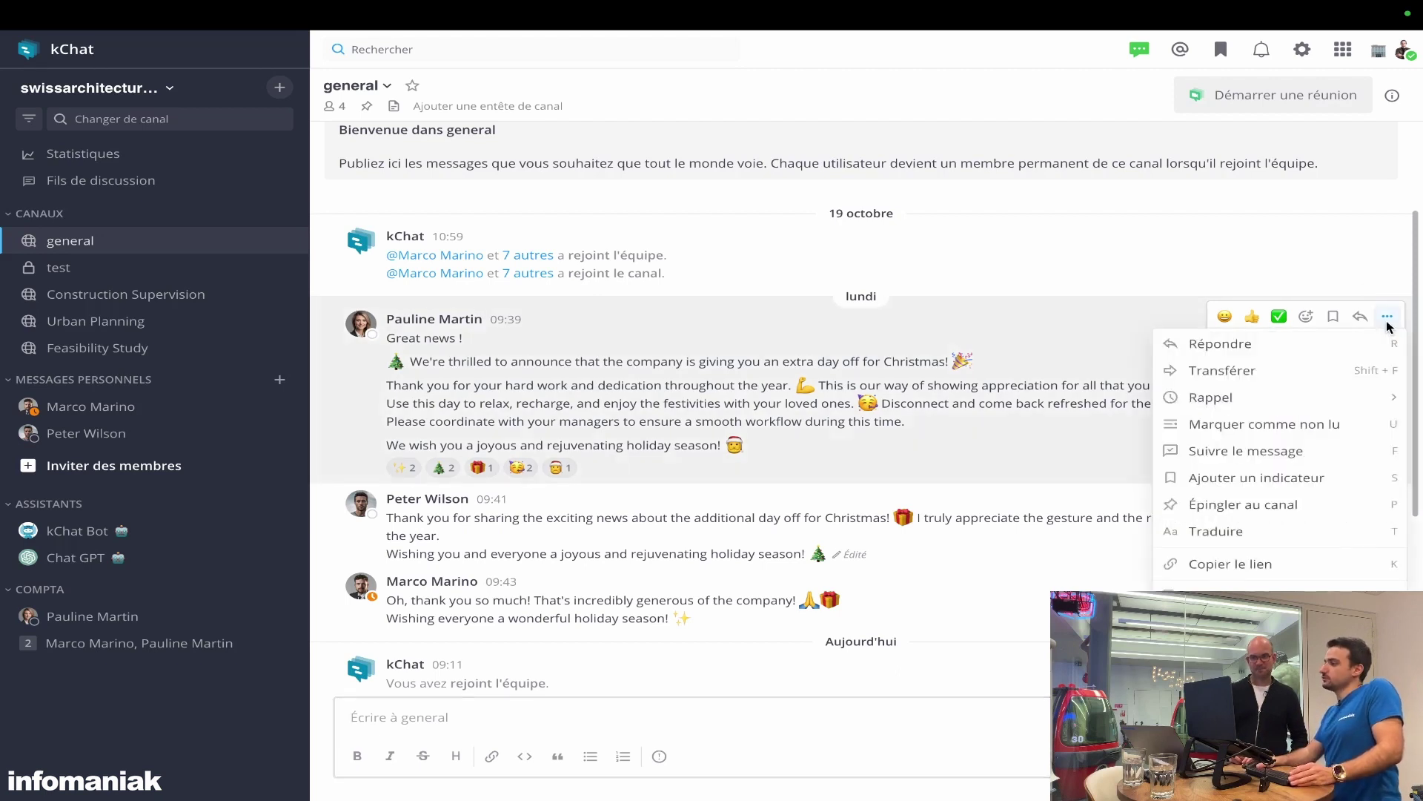
mouse_move(1339, 399)
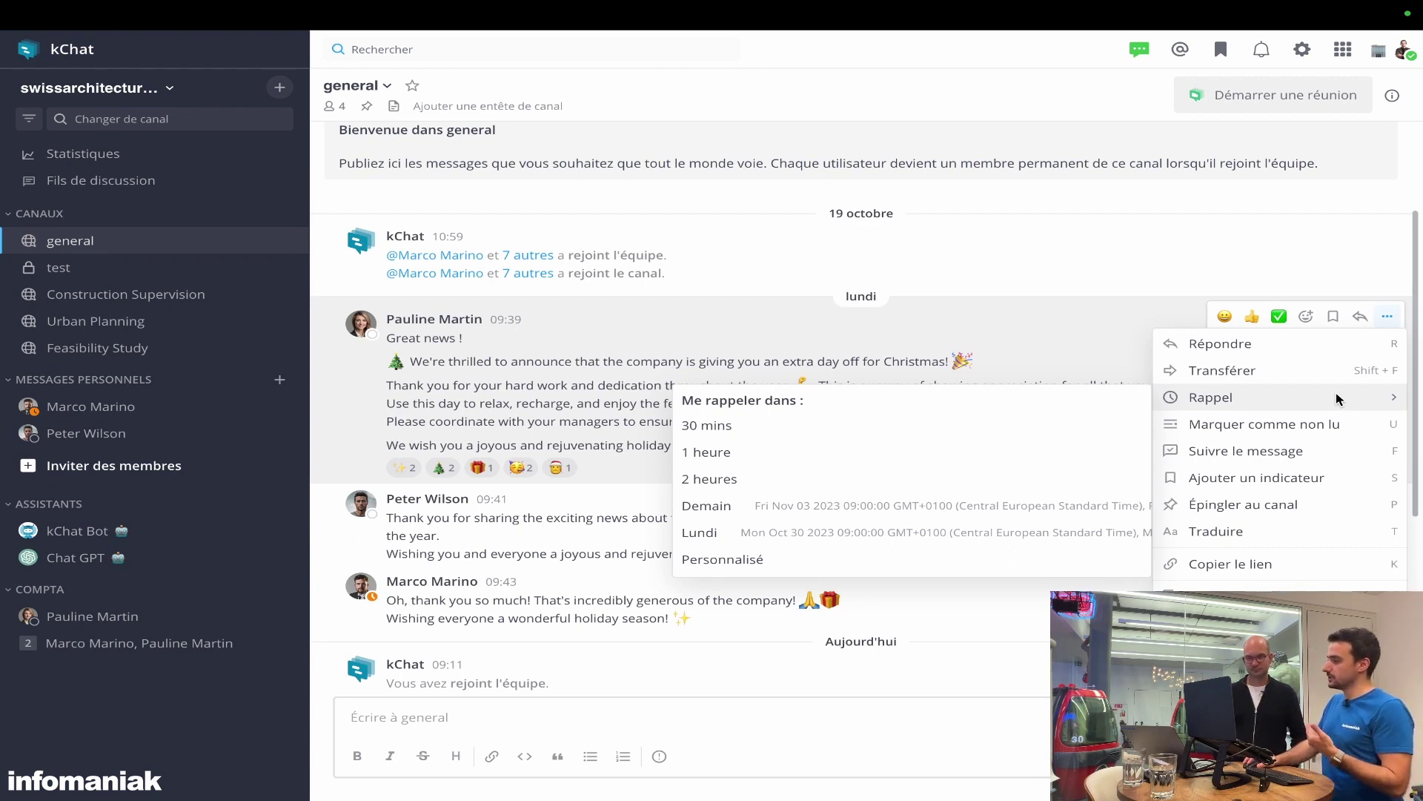
left_click(1008, 518)
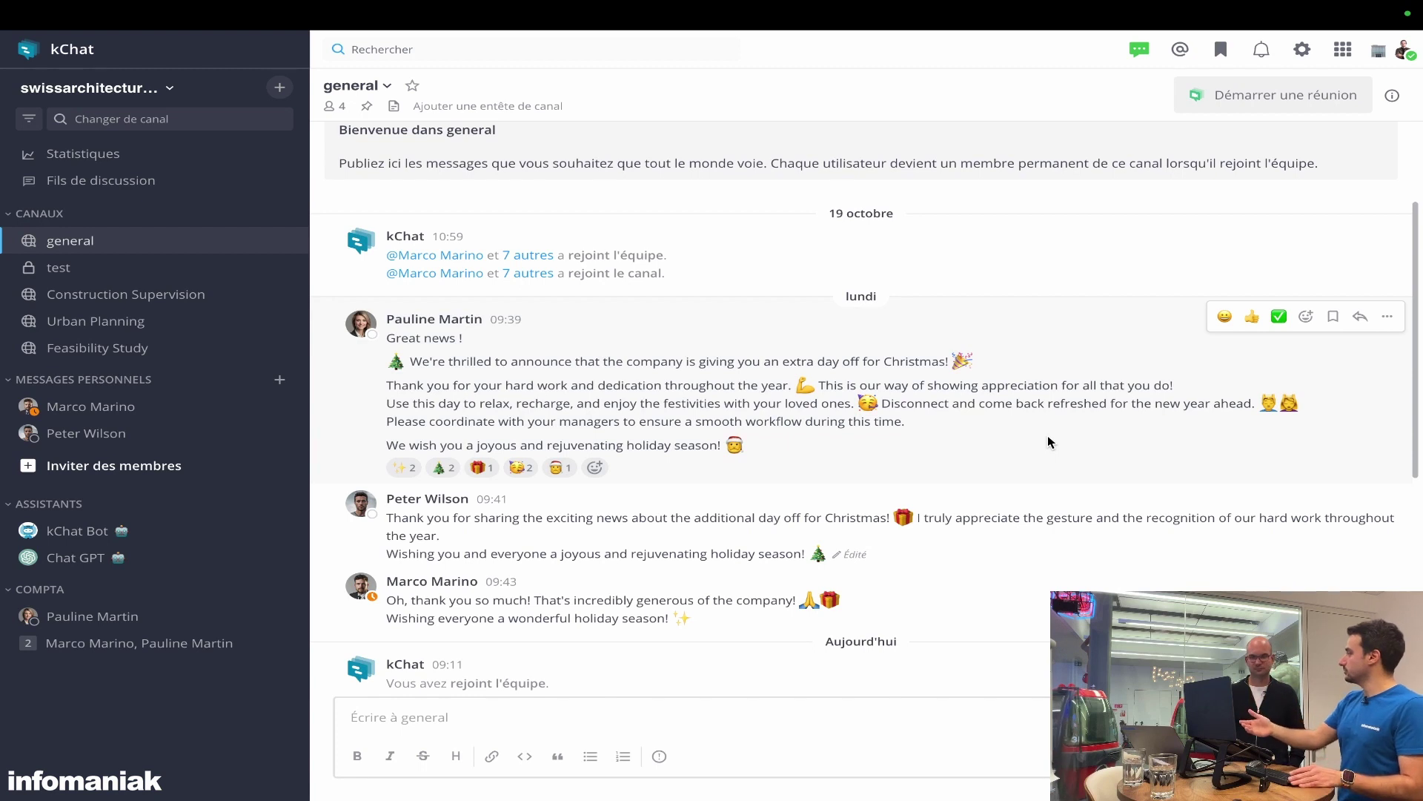
Step: Add a second Demain reminder to the same Christmas announcement
left_click(1388, 317)
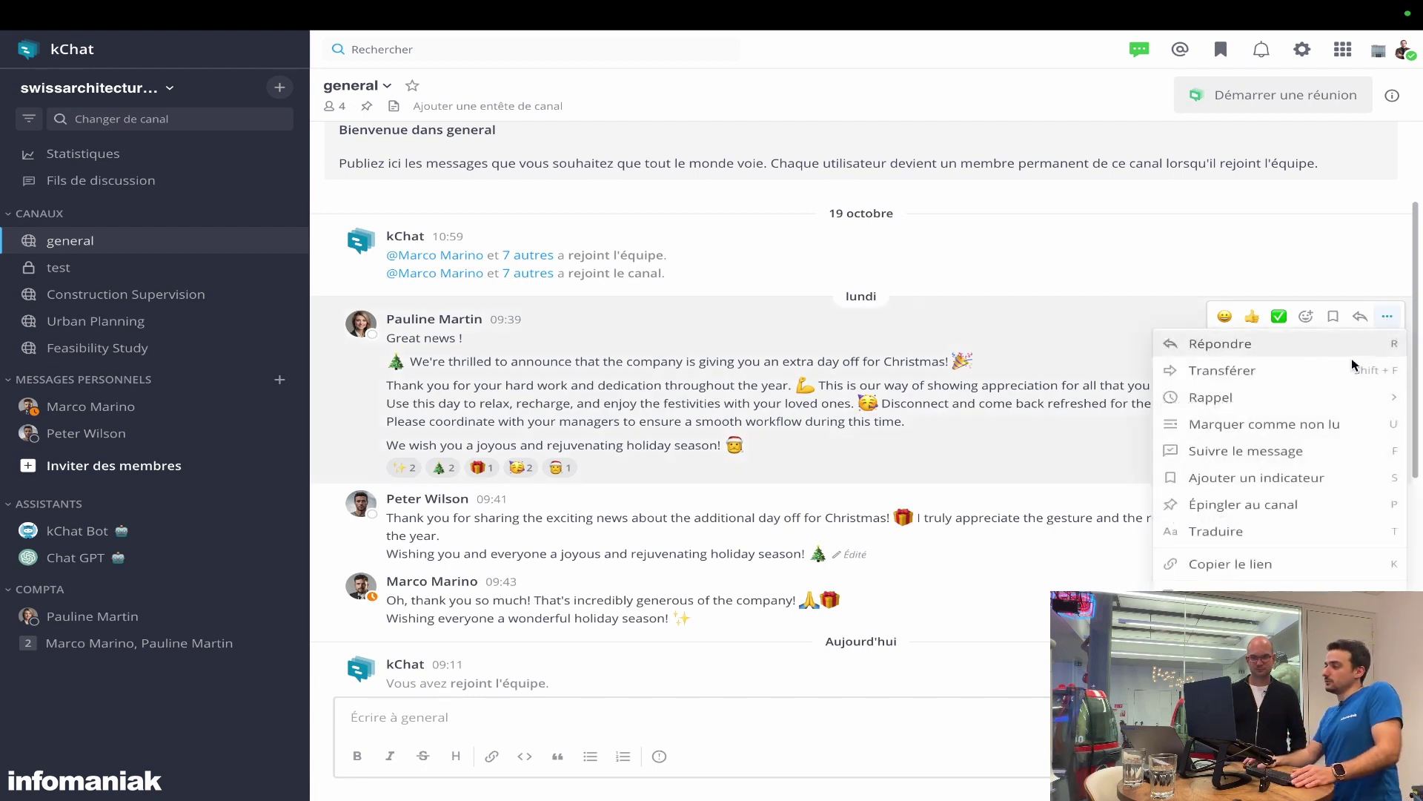
mouse_move(1283, 404)
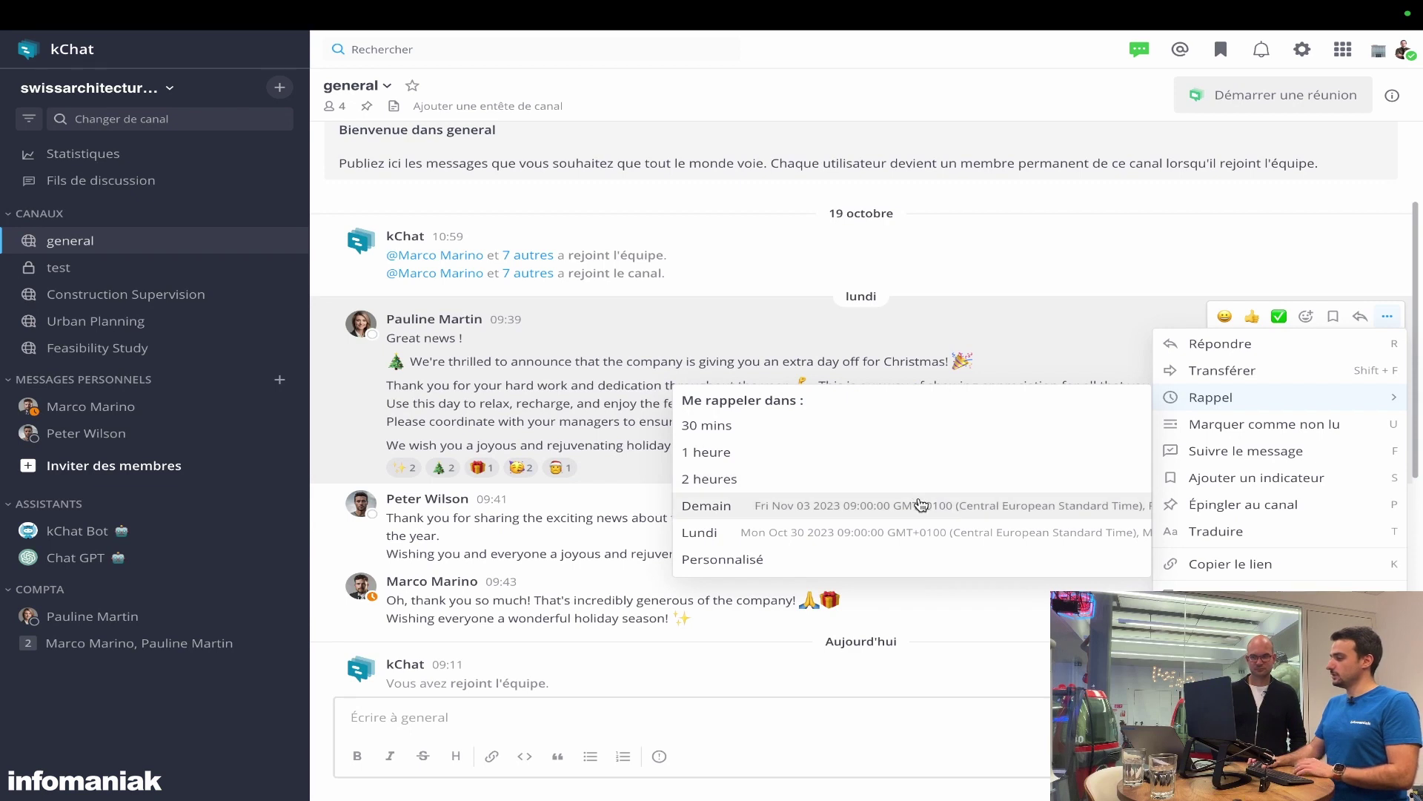
left_click(921, 502)
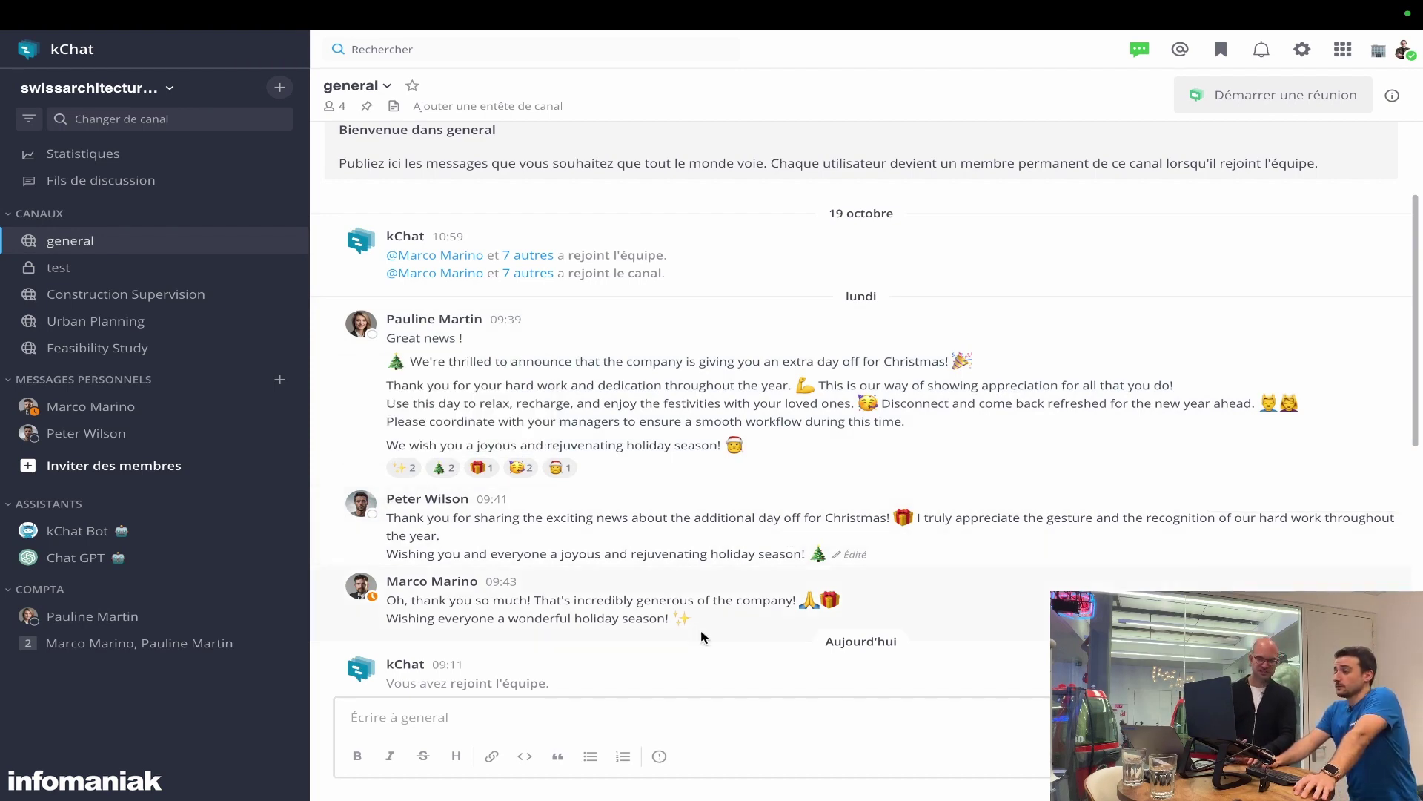
Step: Draft "Bonjour à tous !" in the general channel, examine the options for scheduling the message, and clear the draft
scroll(576, 636, "down", 10)
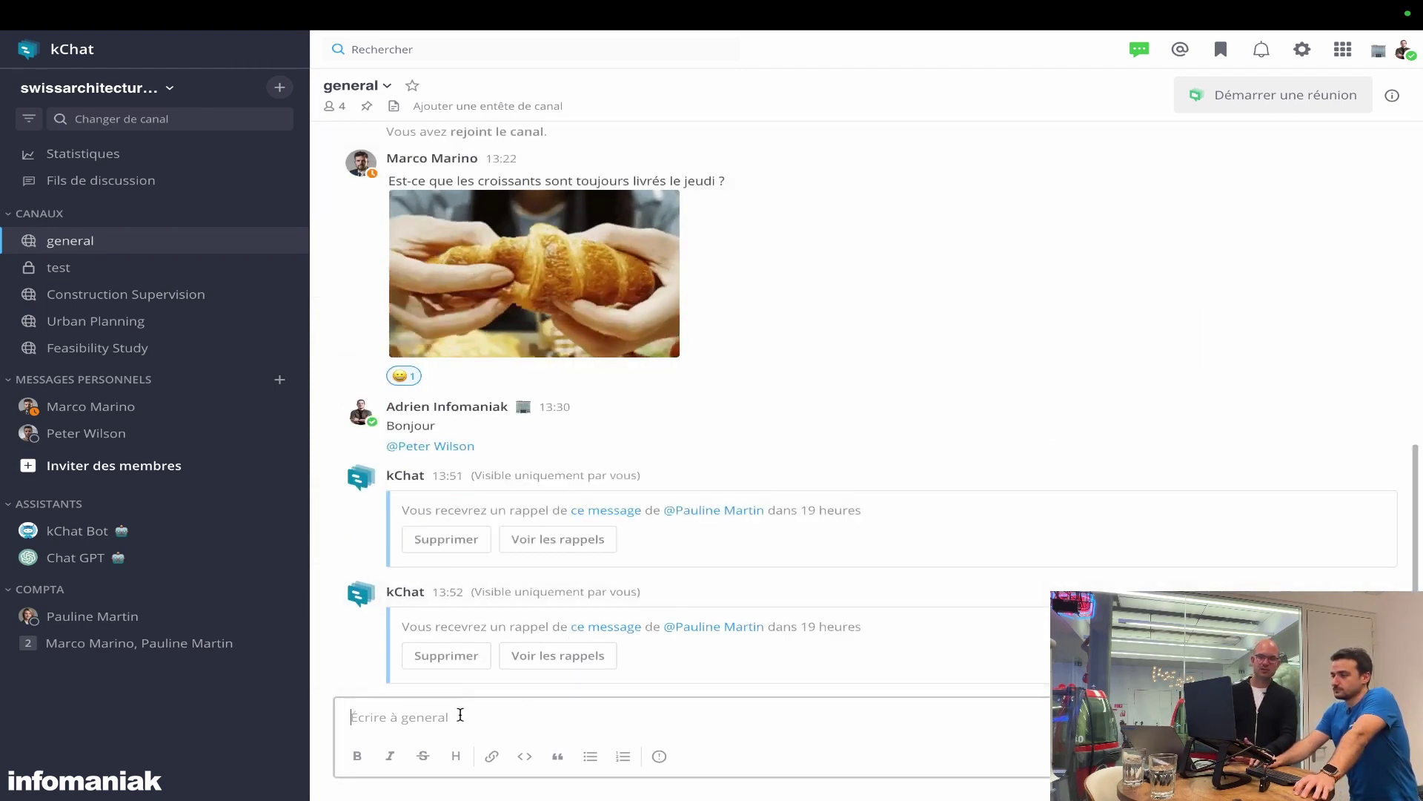
left_click(550, 715)
type("Bonjour à tous !")
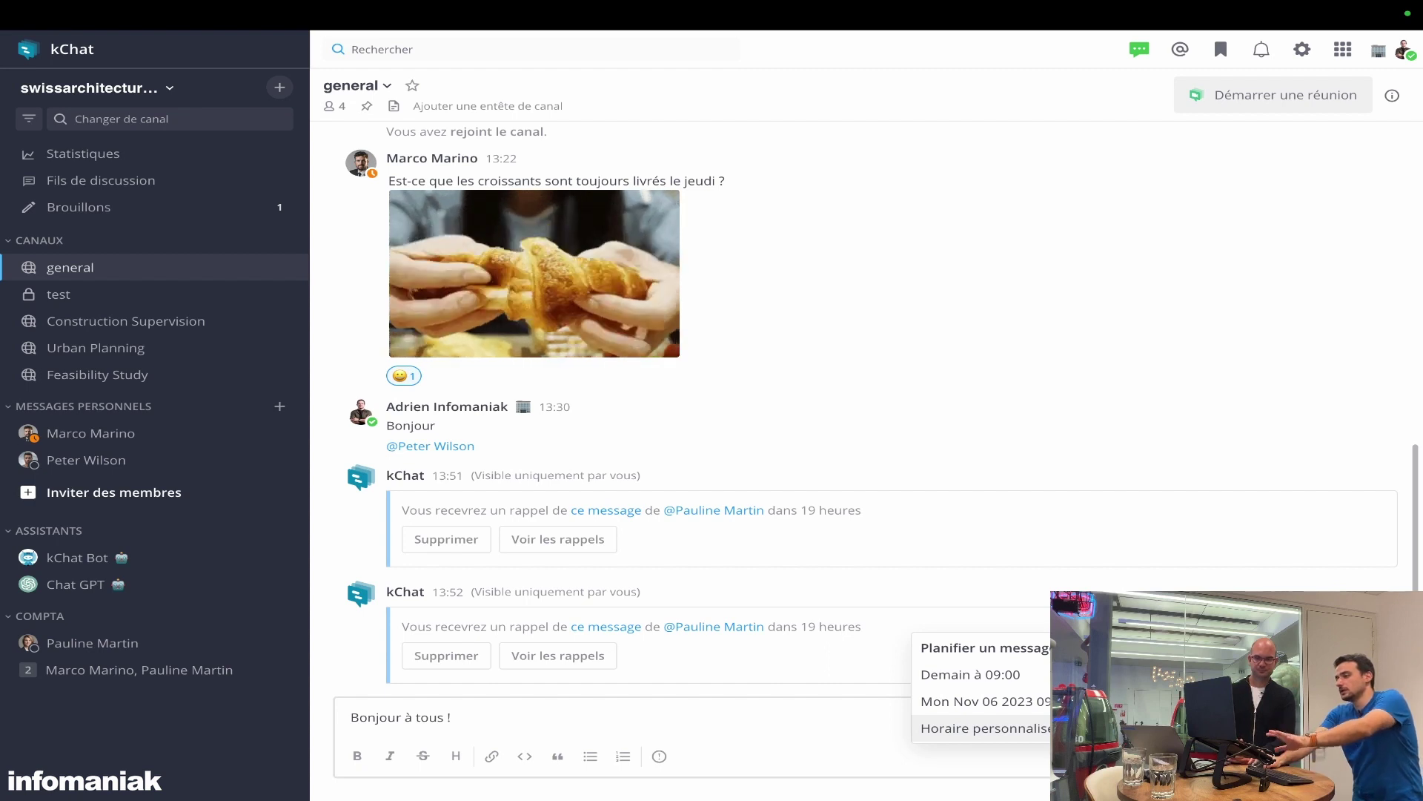
left_click(877, 717)
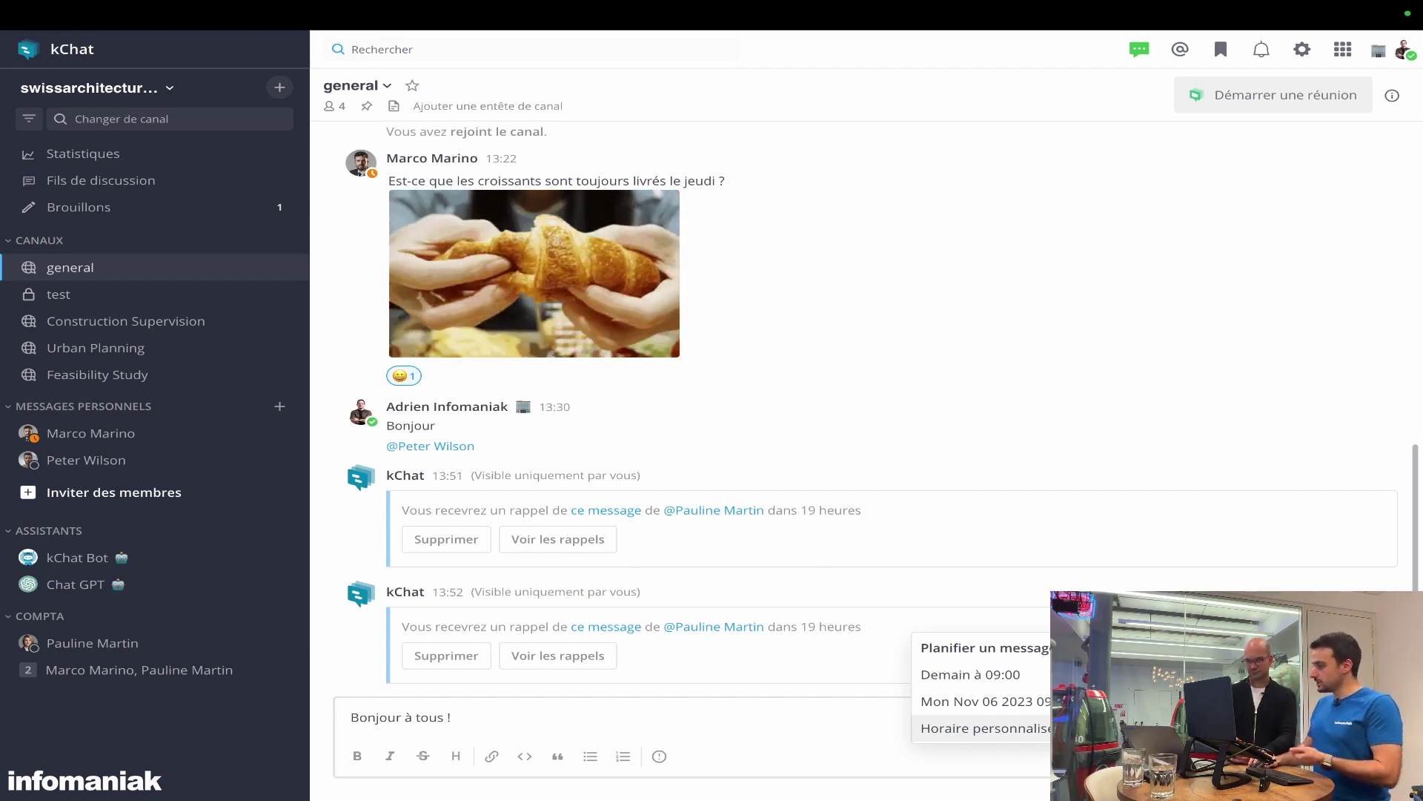
left_click(760, 720)
key("ctrl+a")
key("BackSpace")
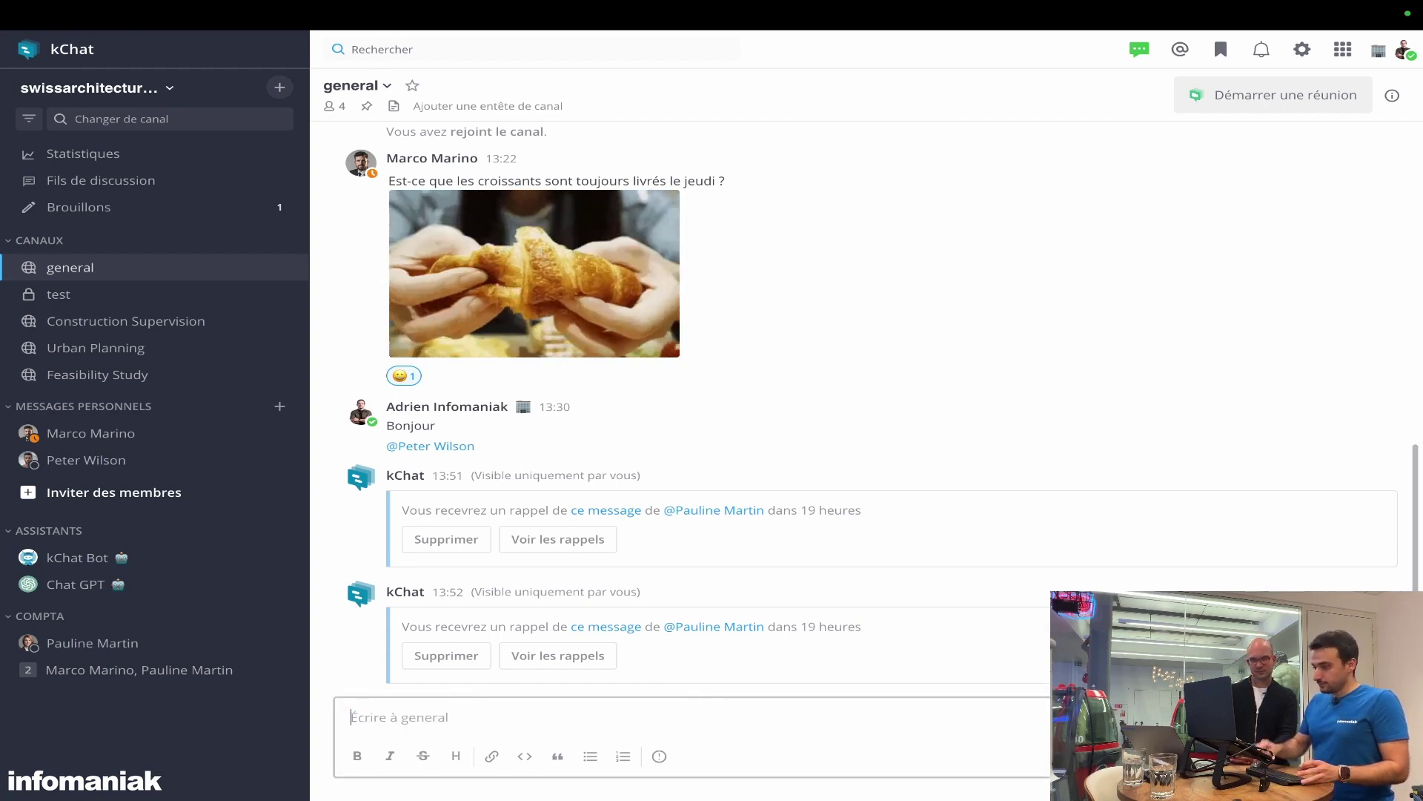
Step: Translate the Christmas day off announcement in the general channel into French
scroll(836, 549, "up", 15)
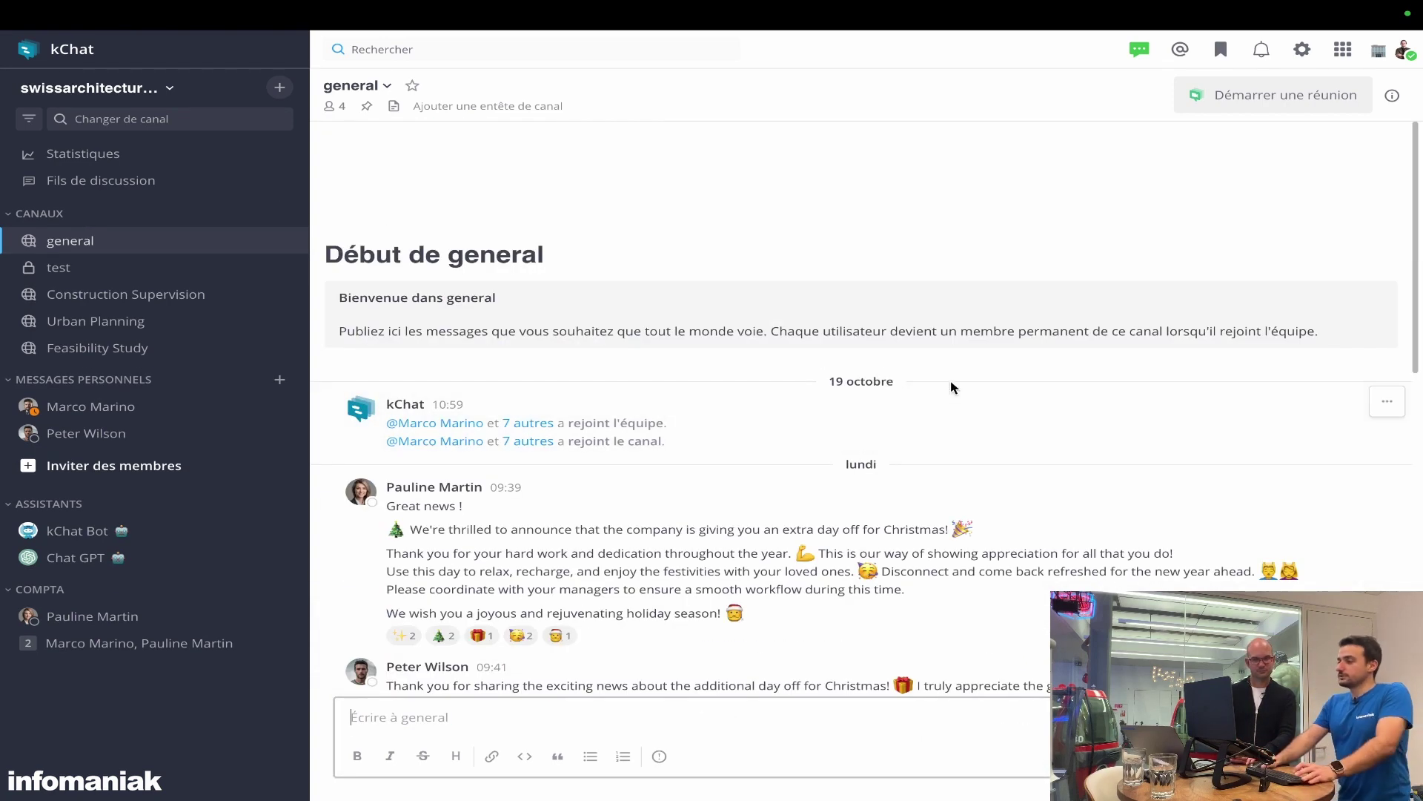
scroll(1105, 561, "down", 1)
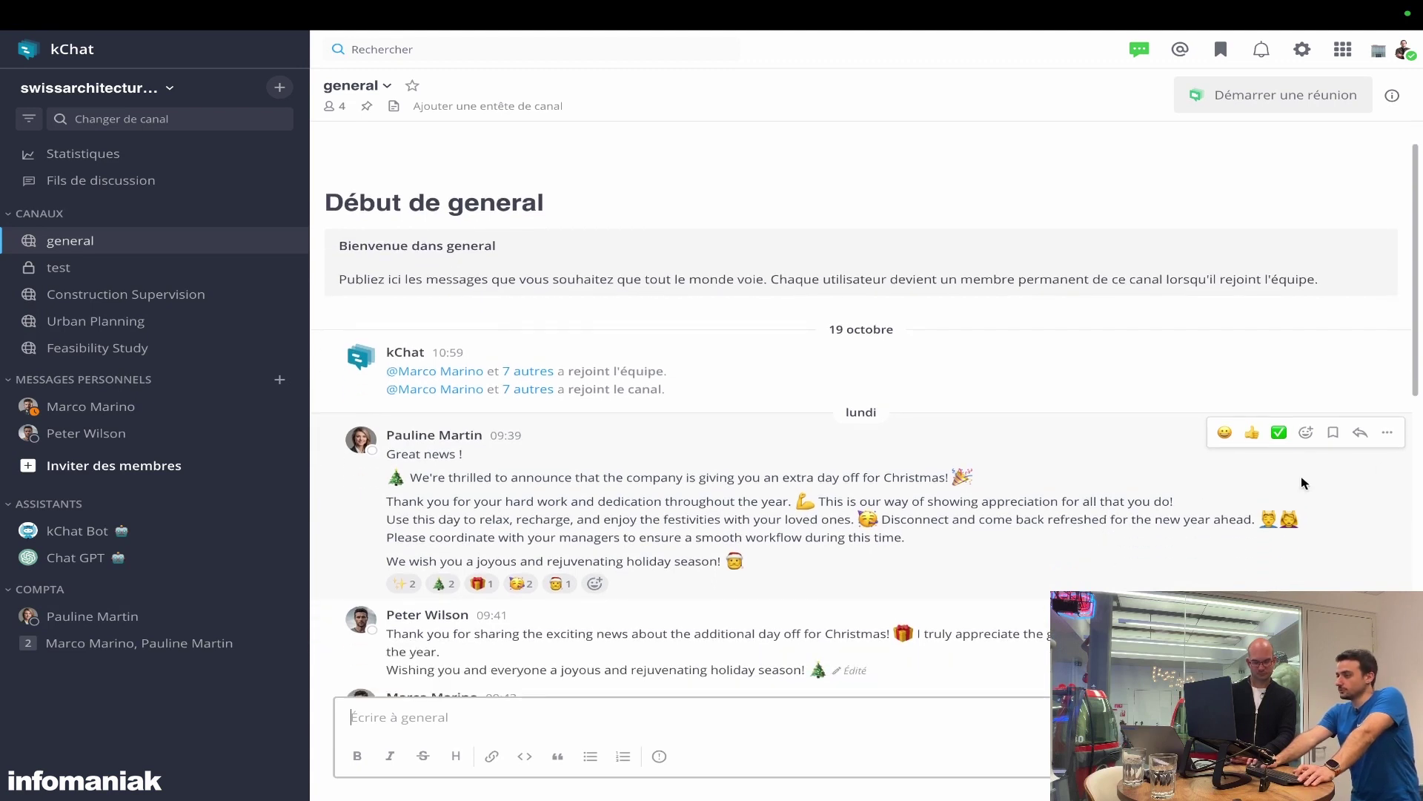
left_click(1387, 432)
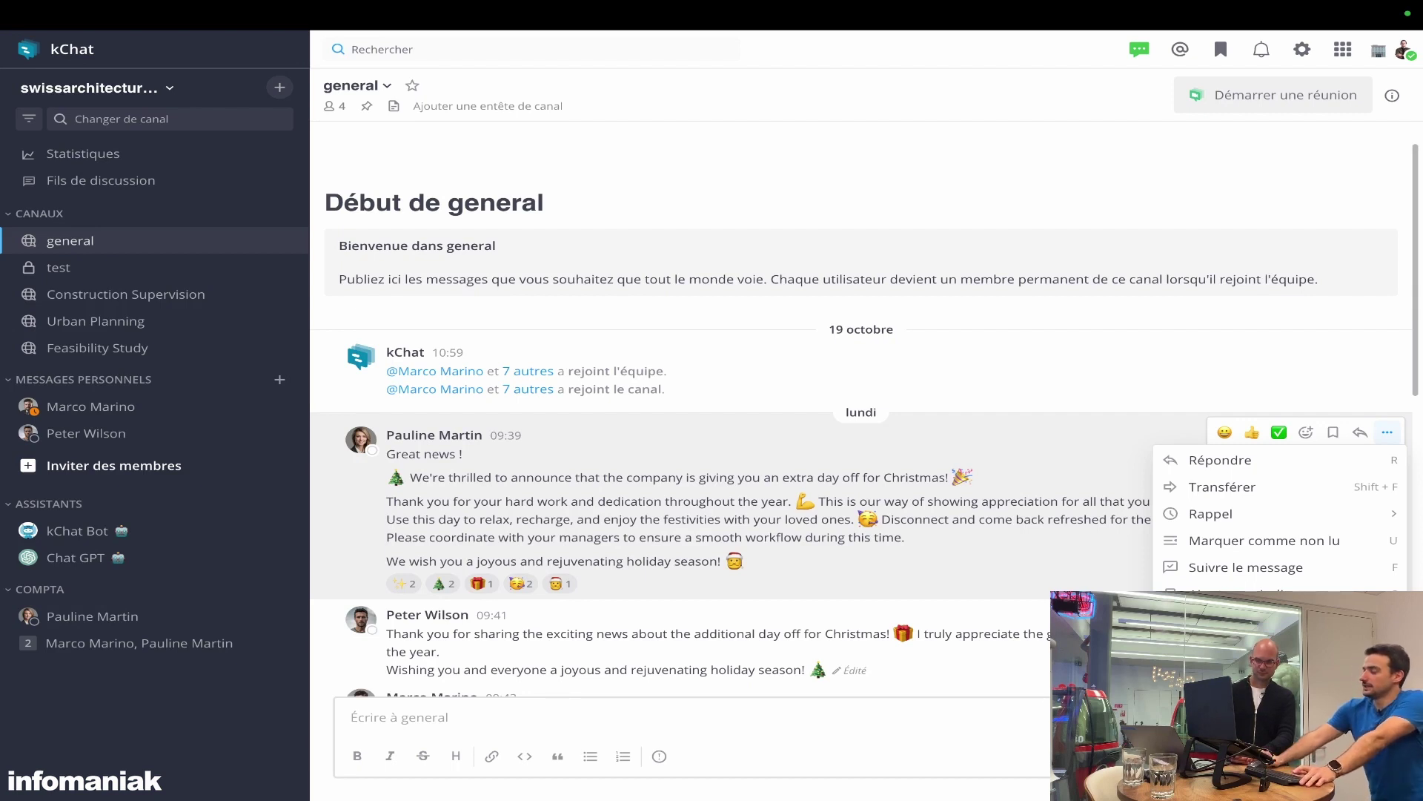
left_click(1385, 437)
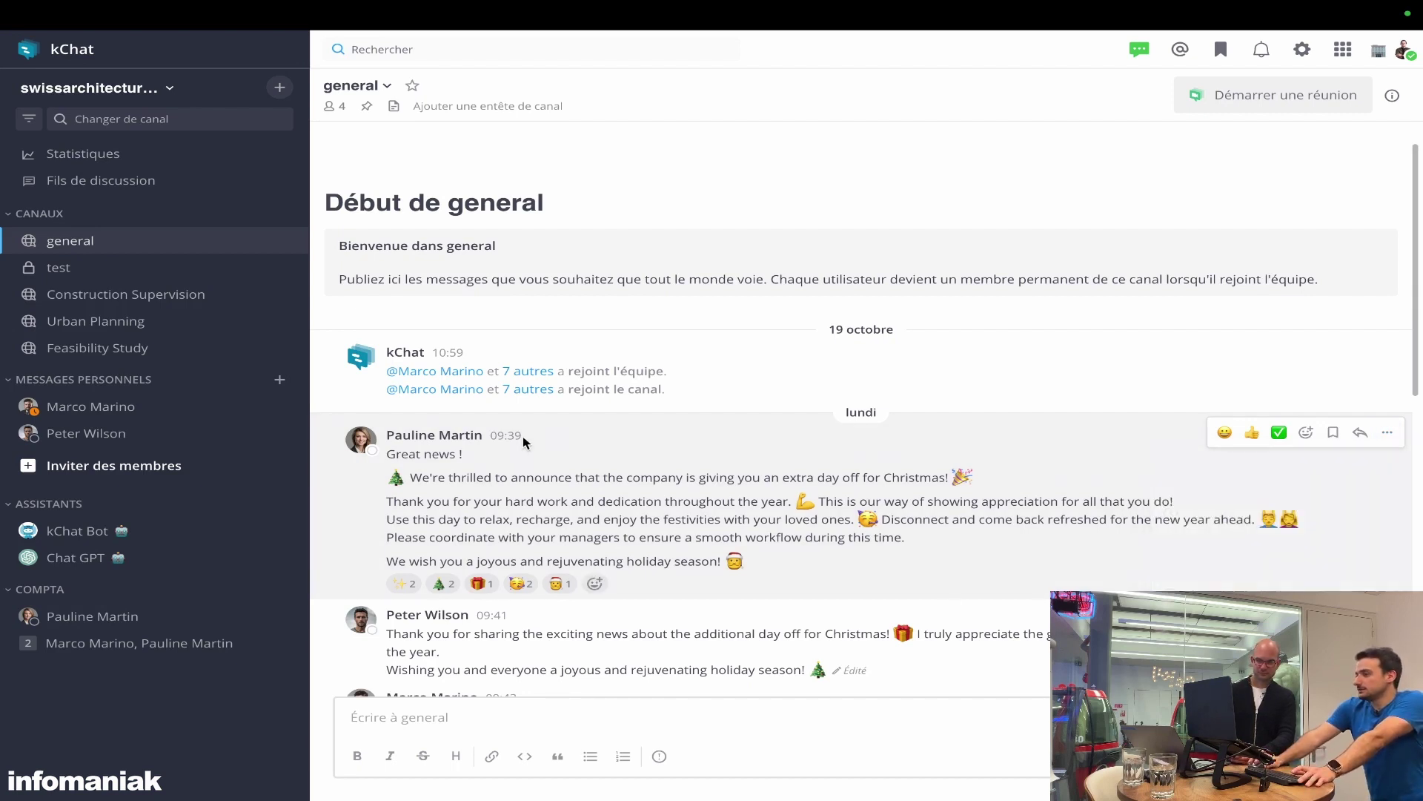
left_click(1384, 441)
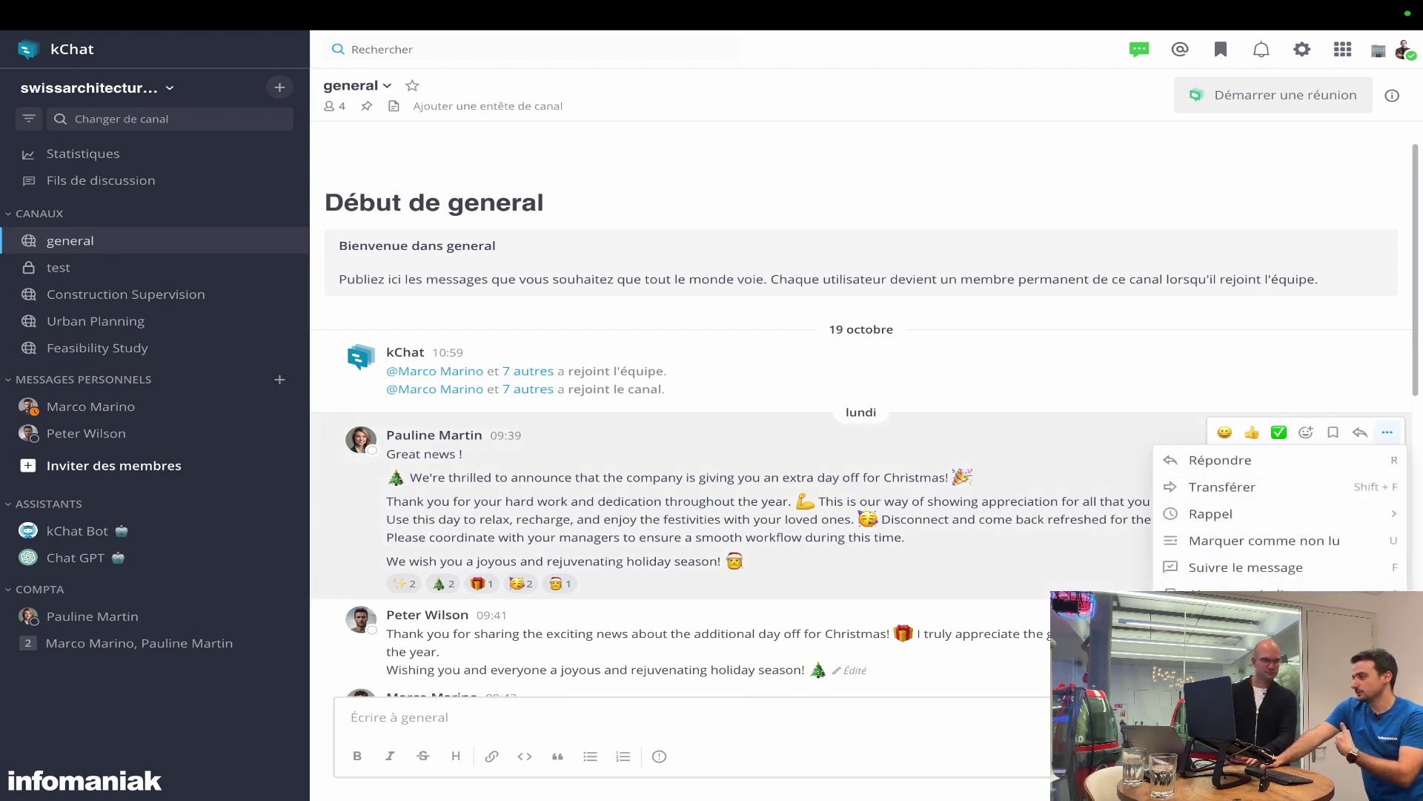
key("Escape")
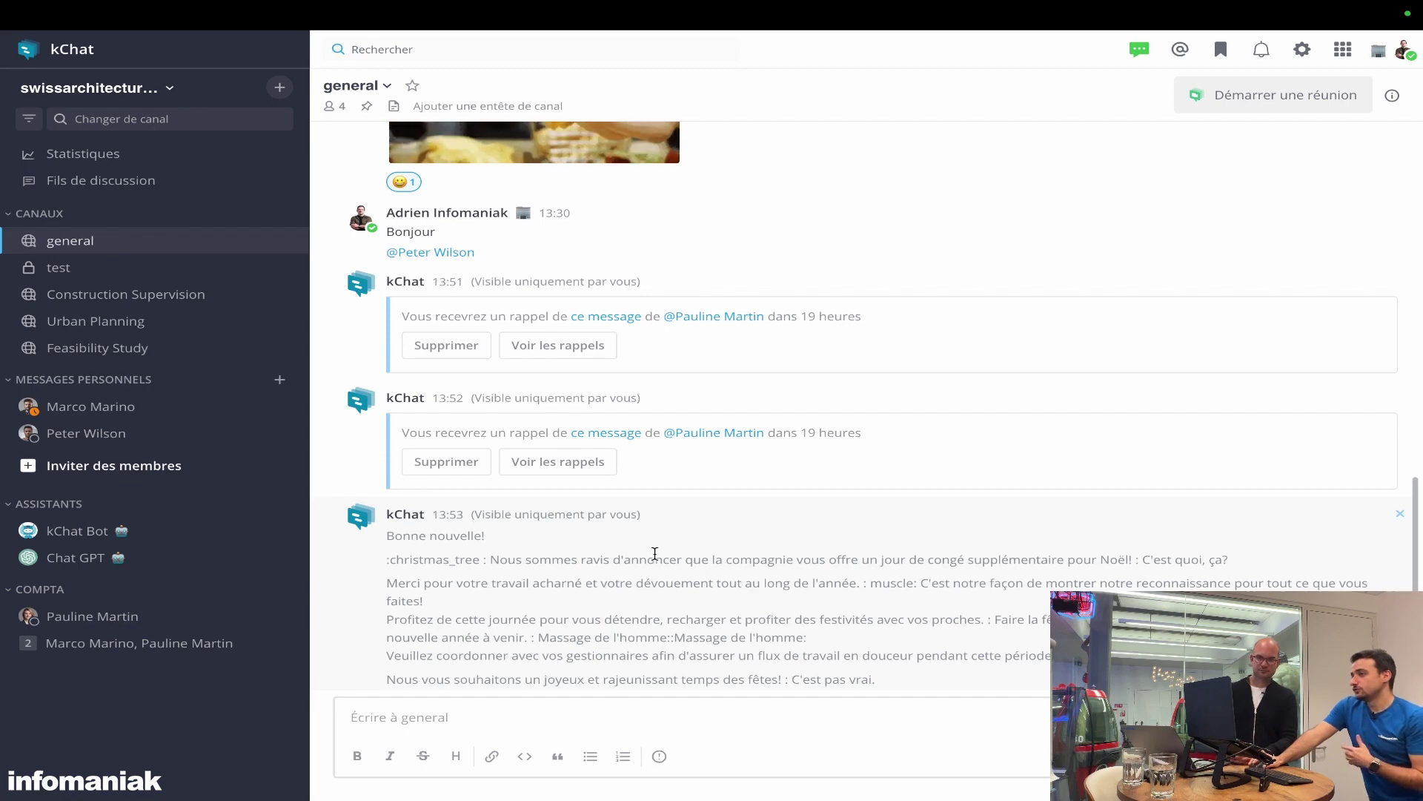
Step: Go back to the original Christmas announcement and examine its available message actions
scroll(719, 429, "up", 5)
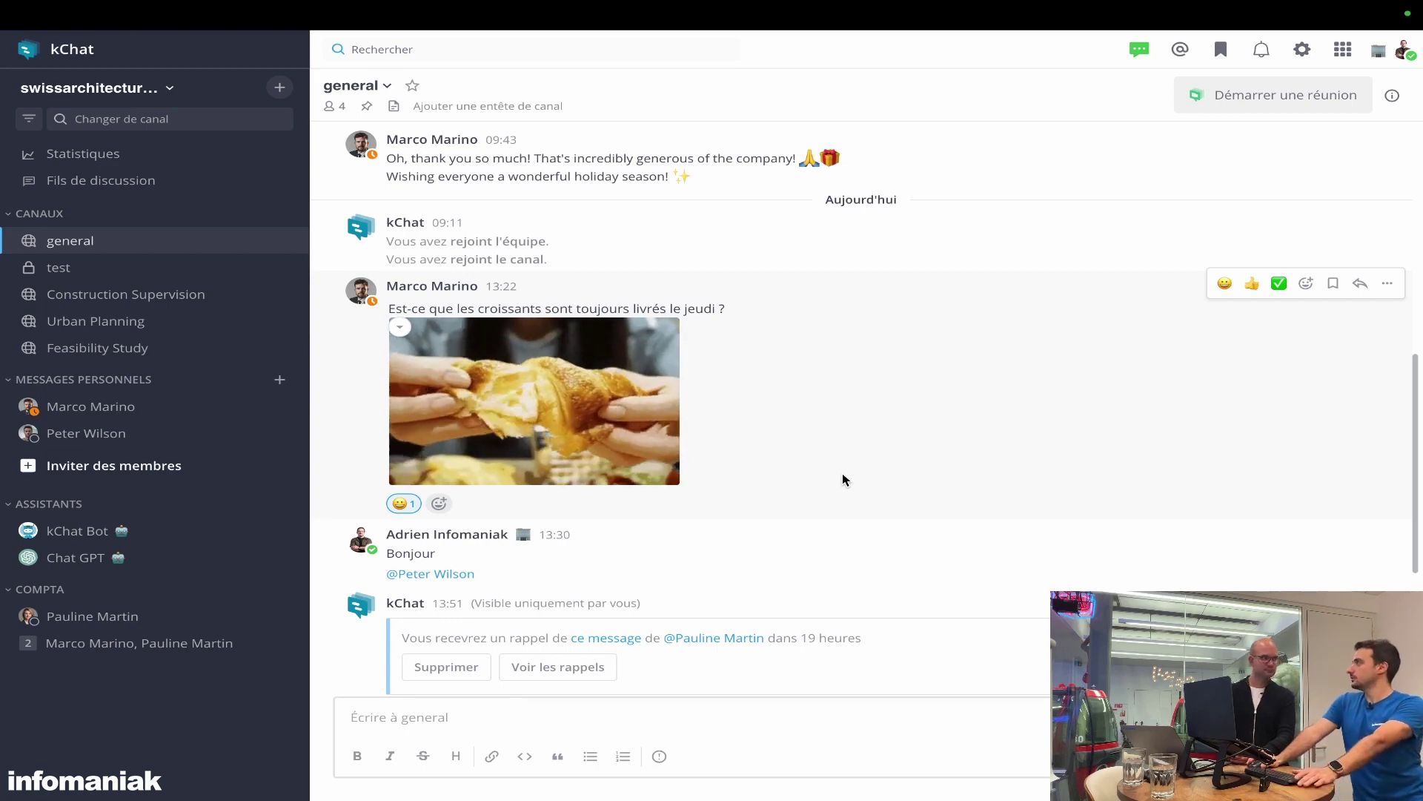
scroll(860, 476, "up", 10)
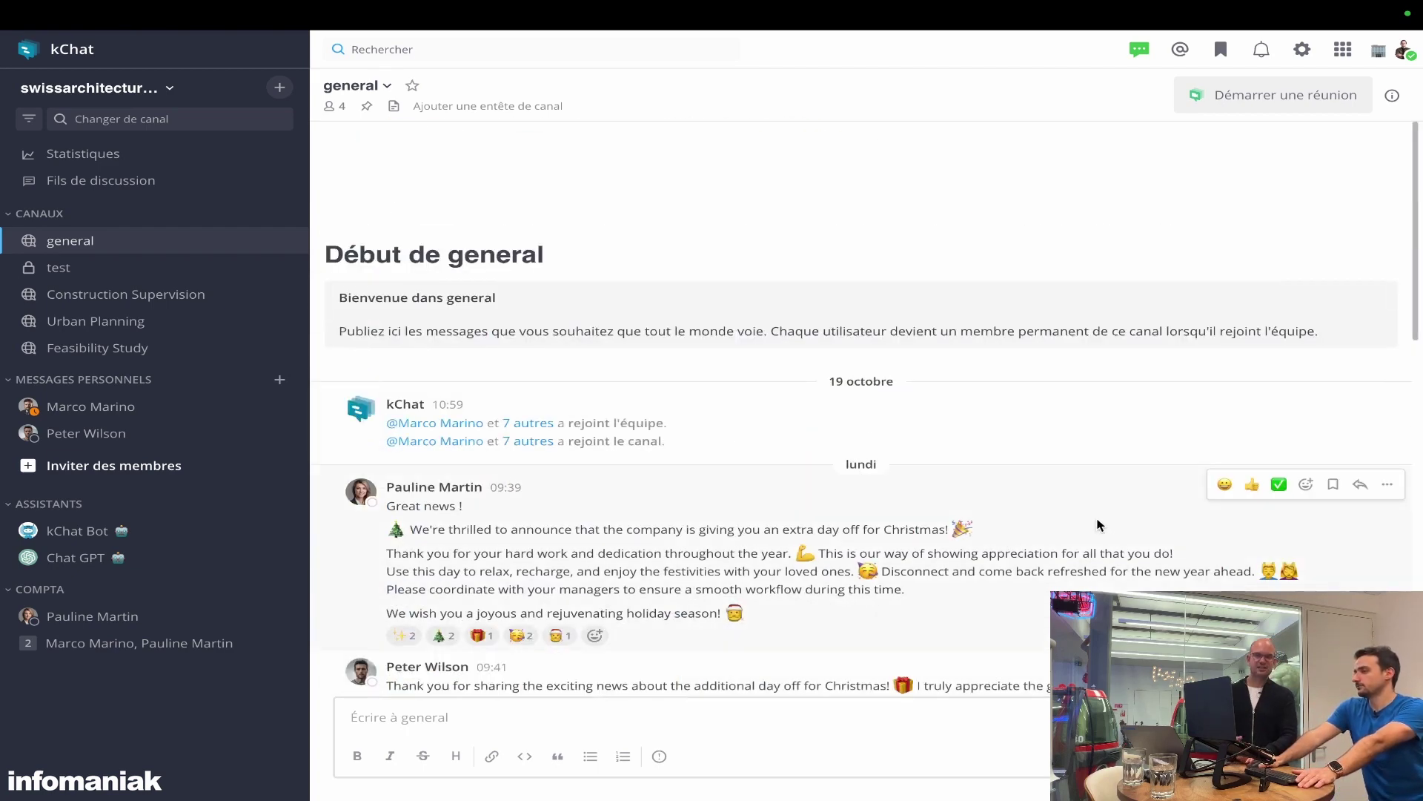
left_click(1388, 484)
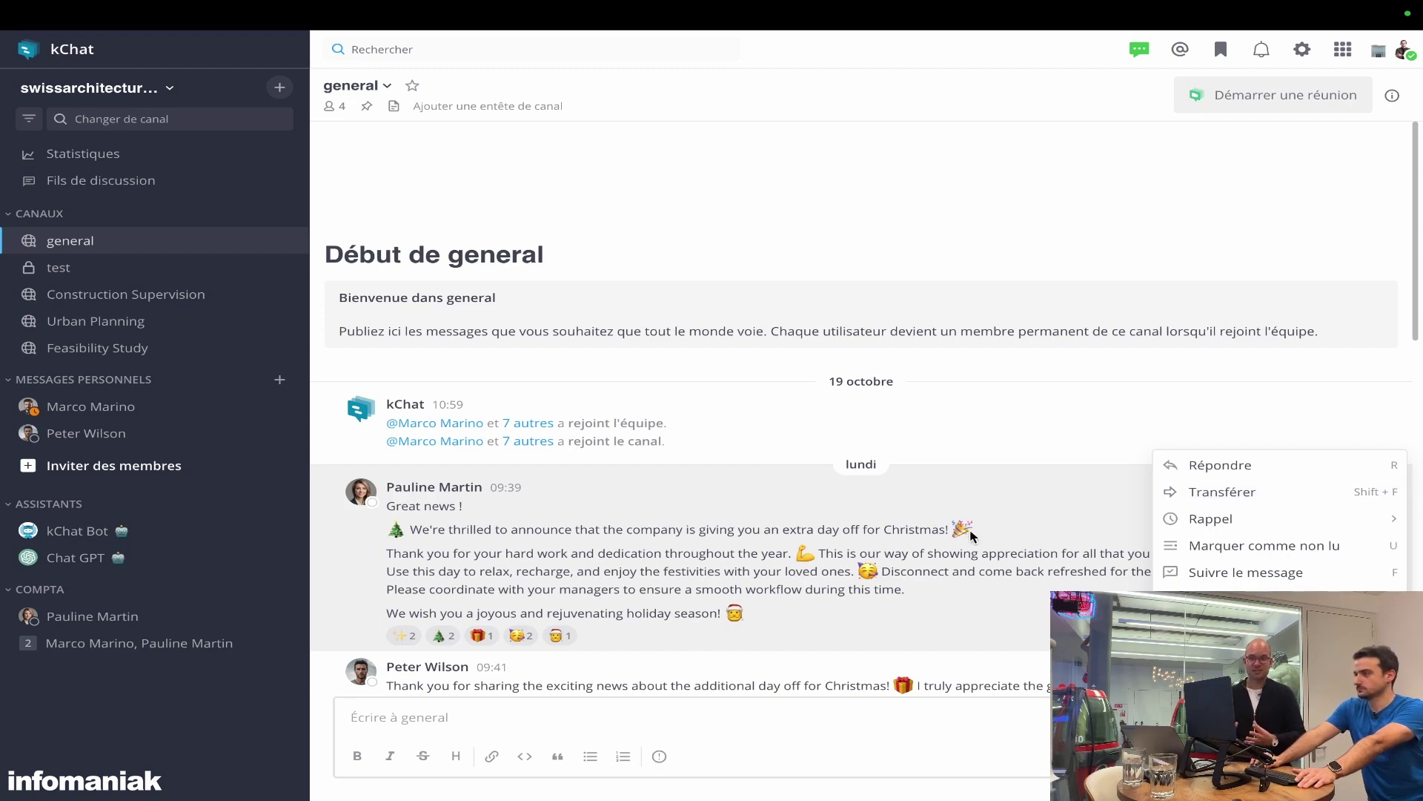
key("Escape")
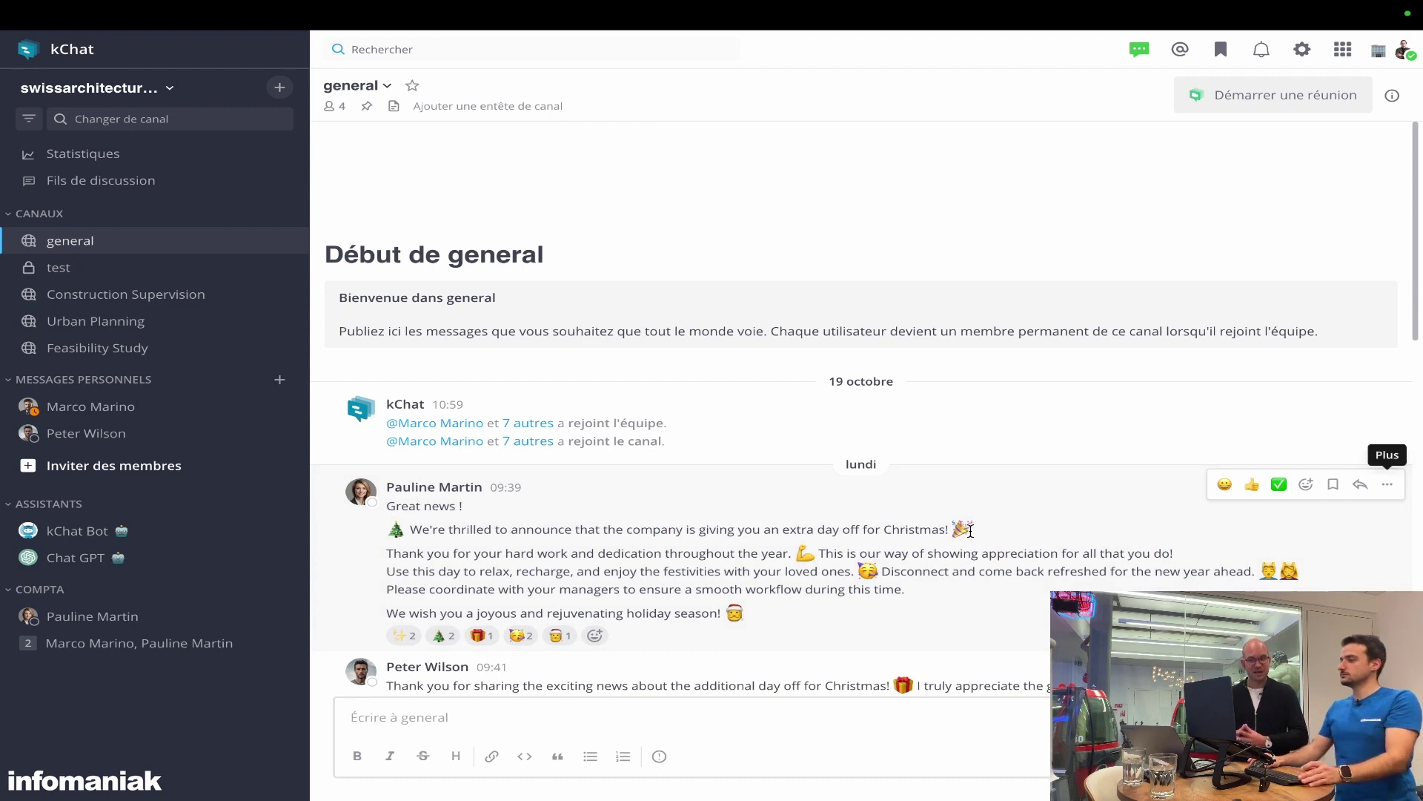
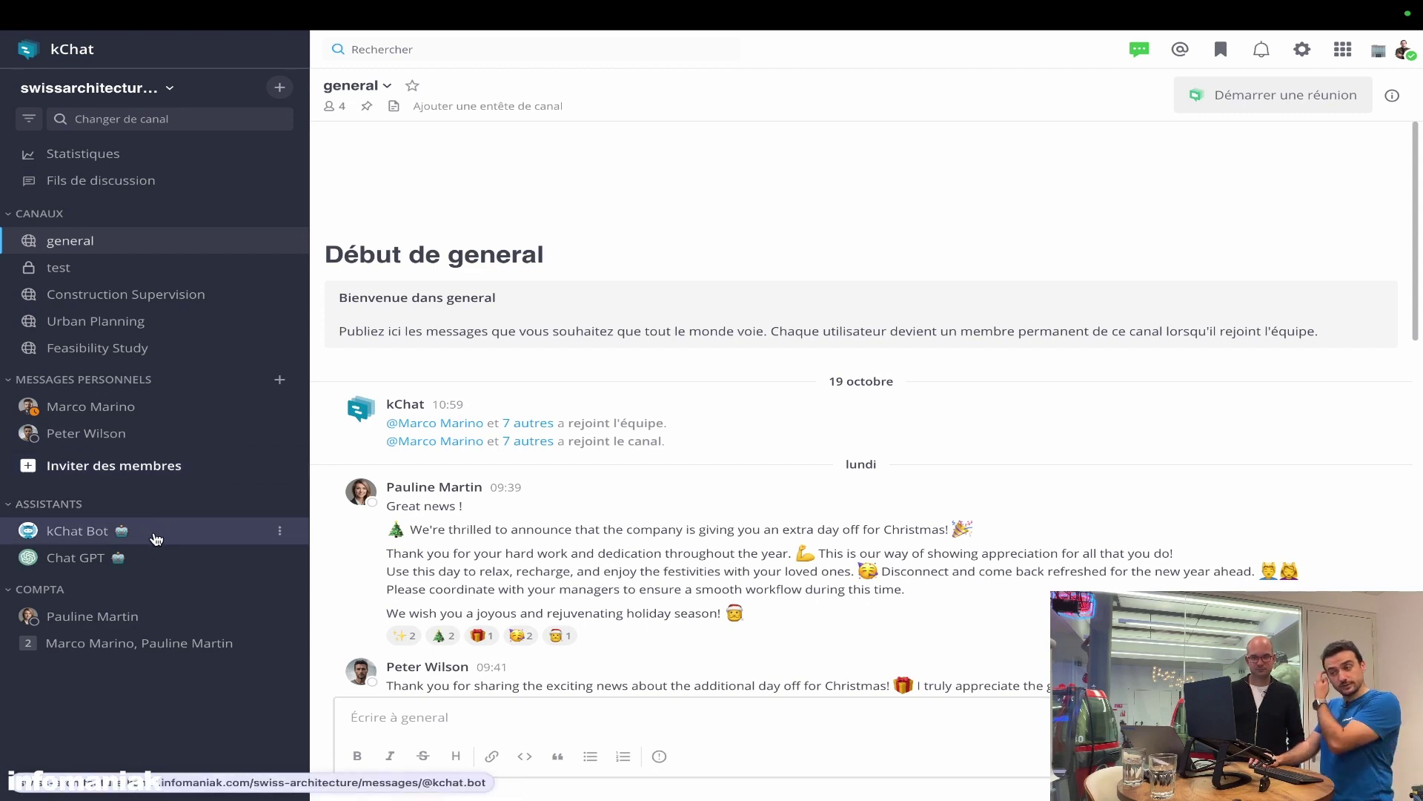
Step: Open the kChat Bot conversation, review the party invitation request, and copy the bot's full invitation text
left_click(89, 507)
left_click(81, 530)
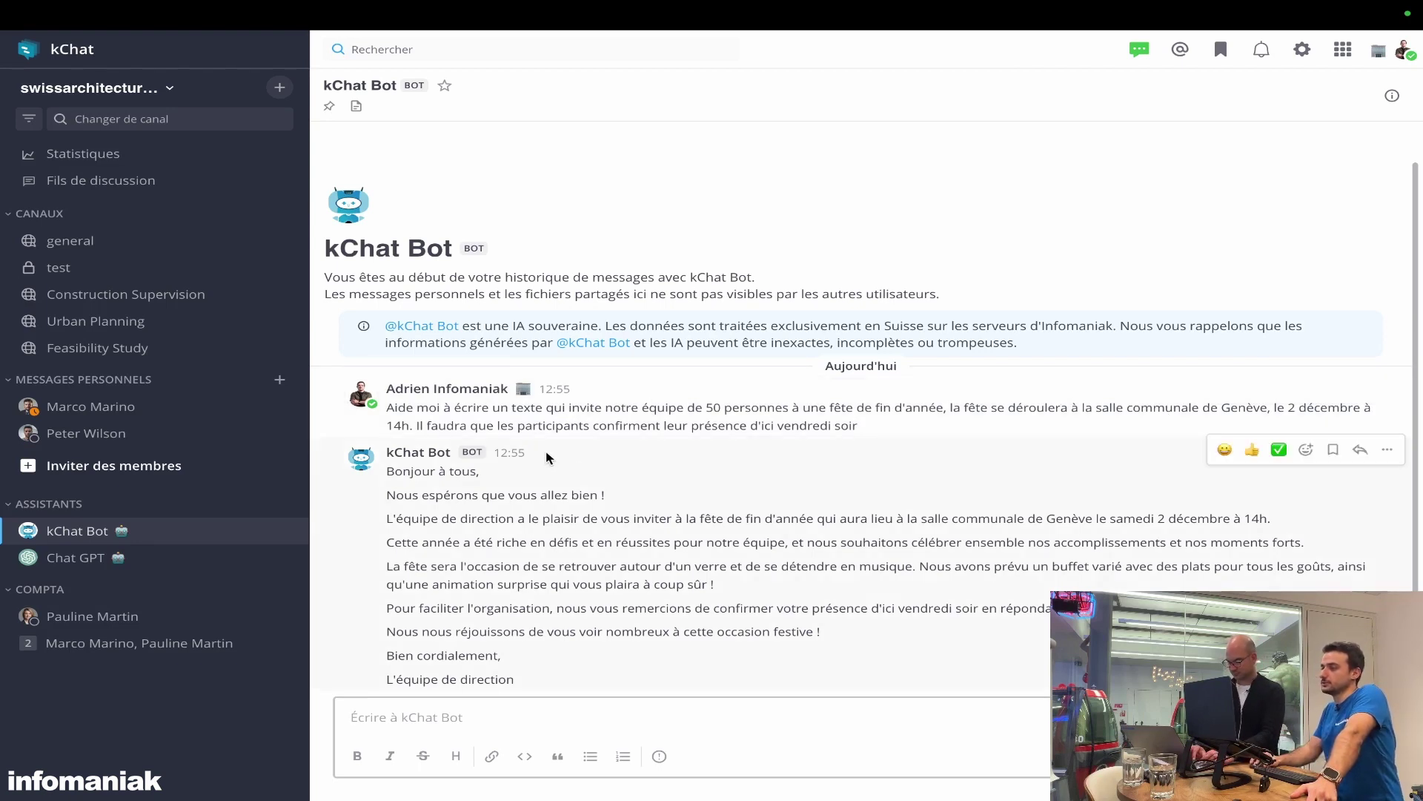
left_click_drag(425, 426, 831, 429)
left_click(767, 508)
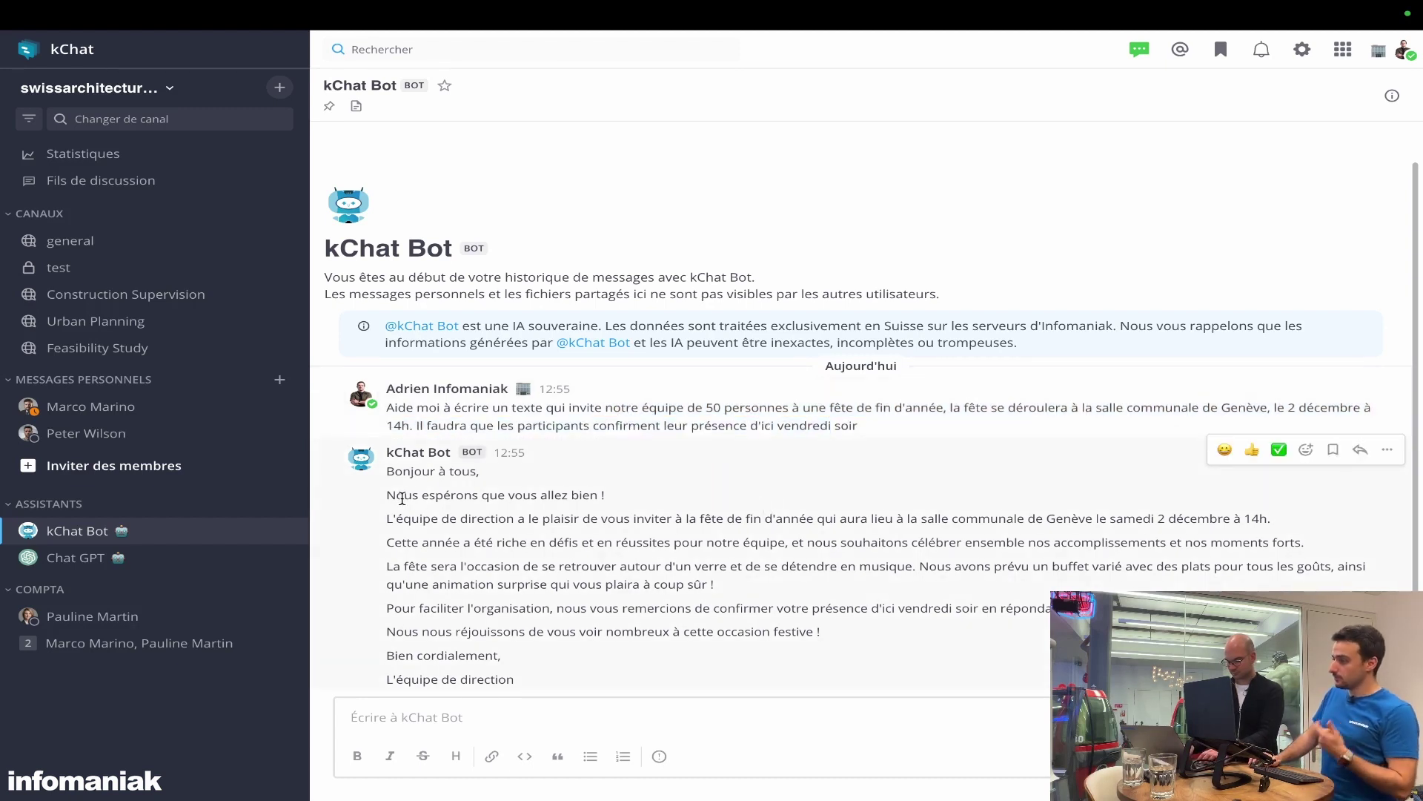
left_click_drag(387, 472, 594, 669)
key("ctrl+c")
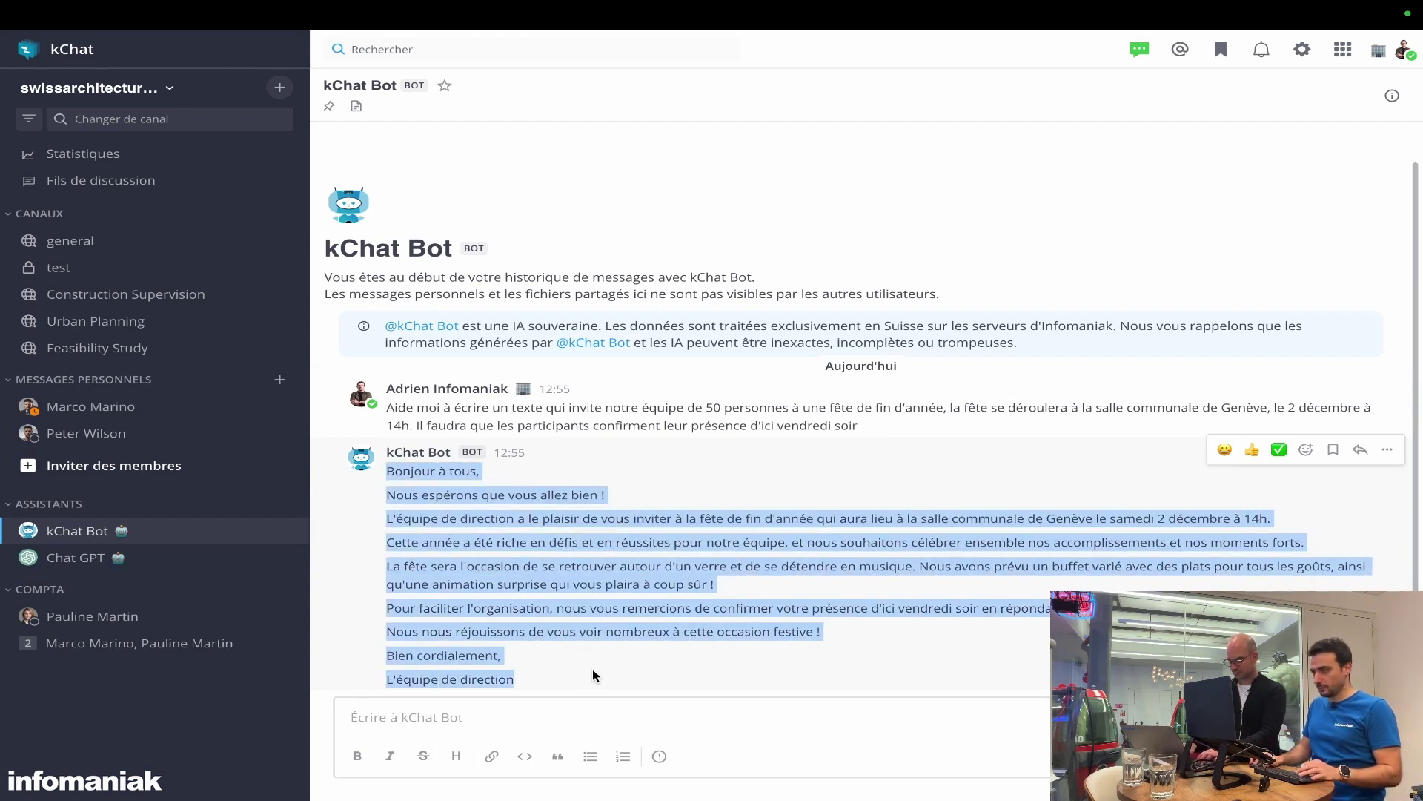
left_click(570, 548)
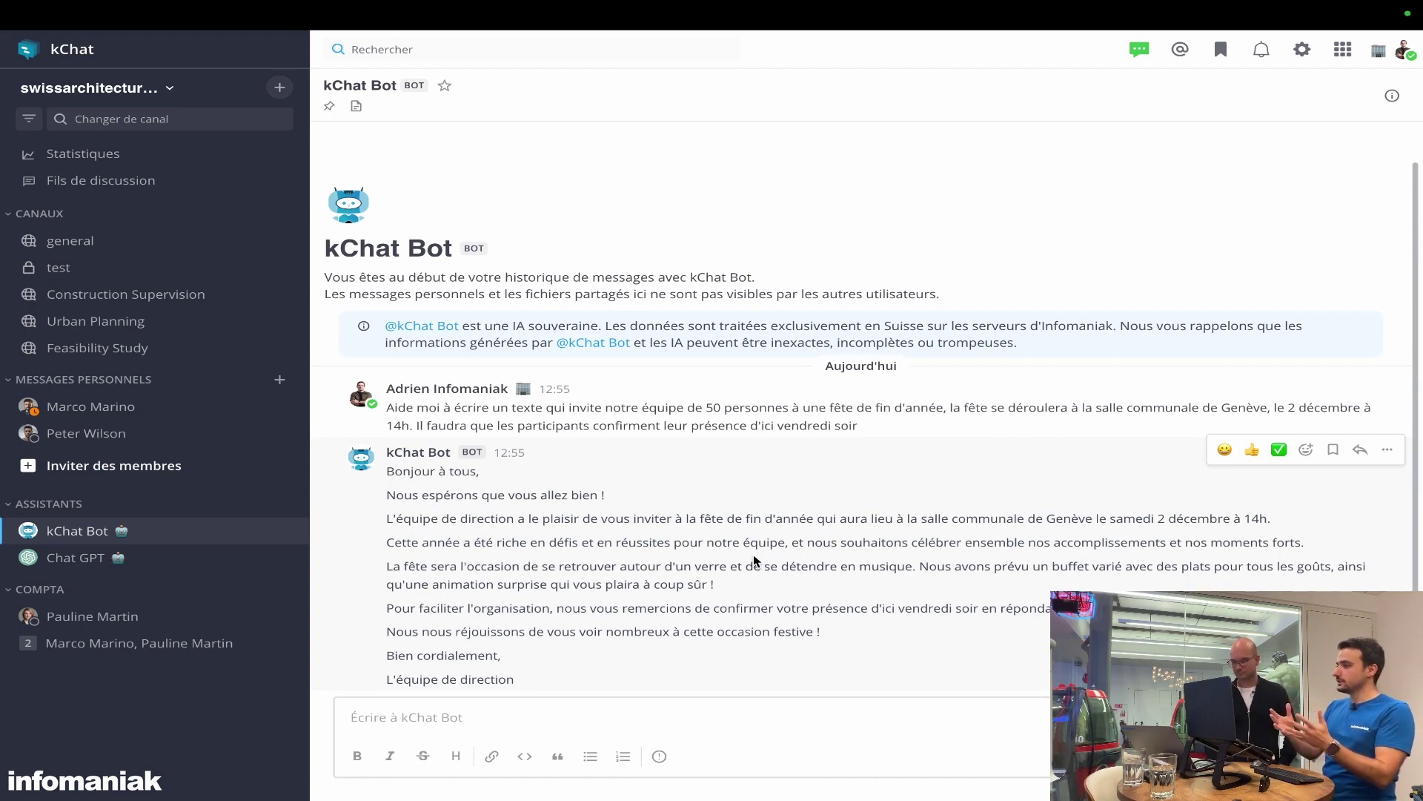
left_click_drag(388, 474, 602, 678)
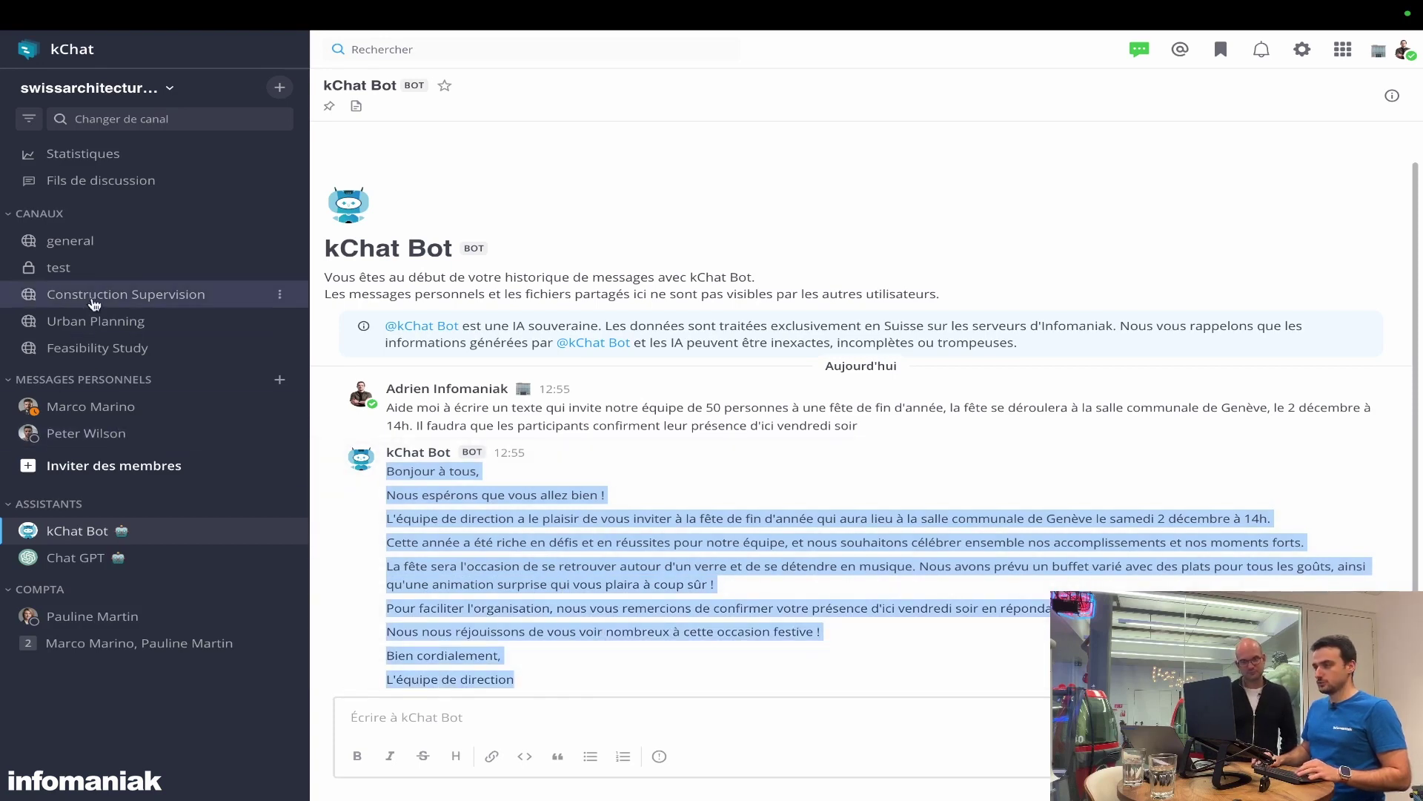
left_click(111, 241)
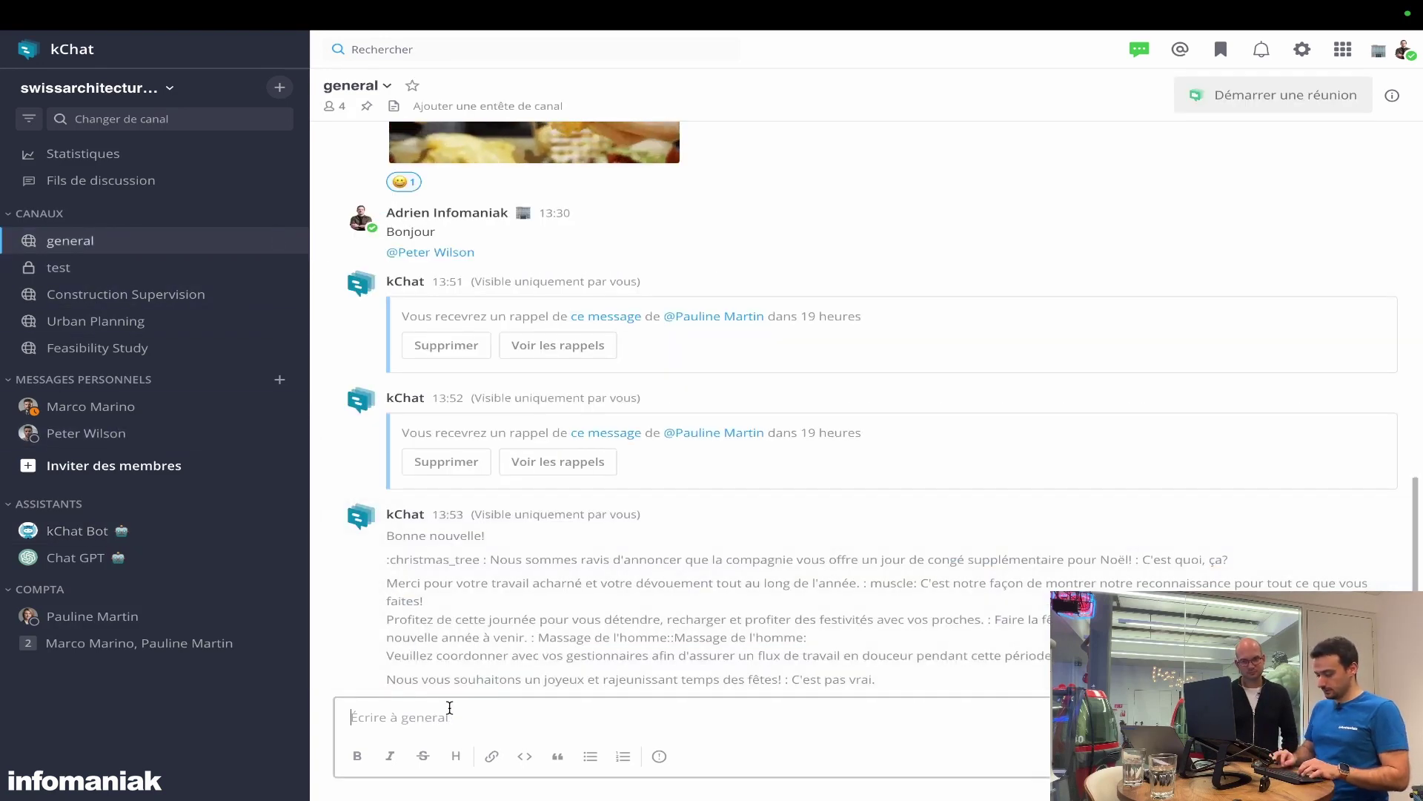
type("@here")
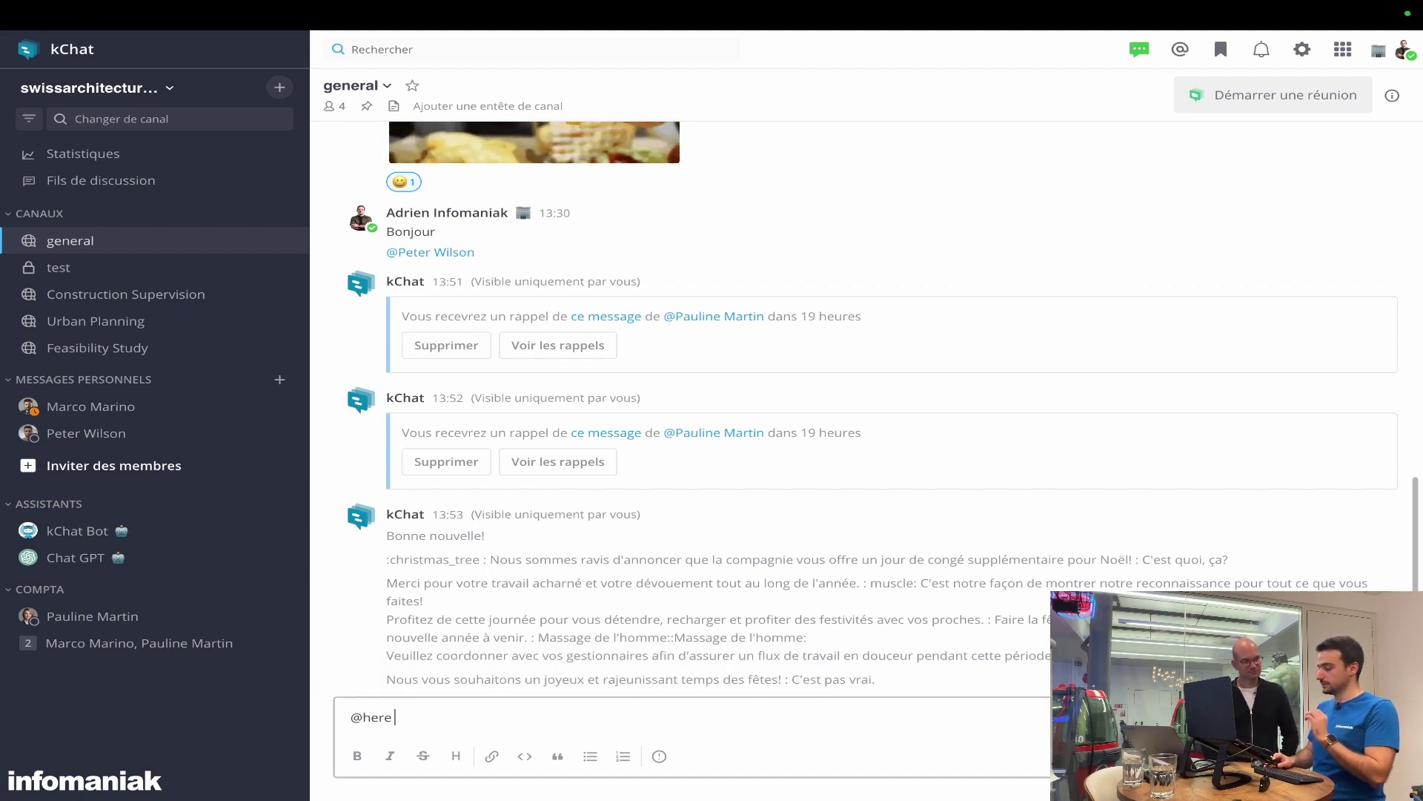
key("shift+Return")
key("ctrl+v")
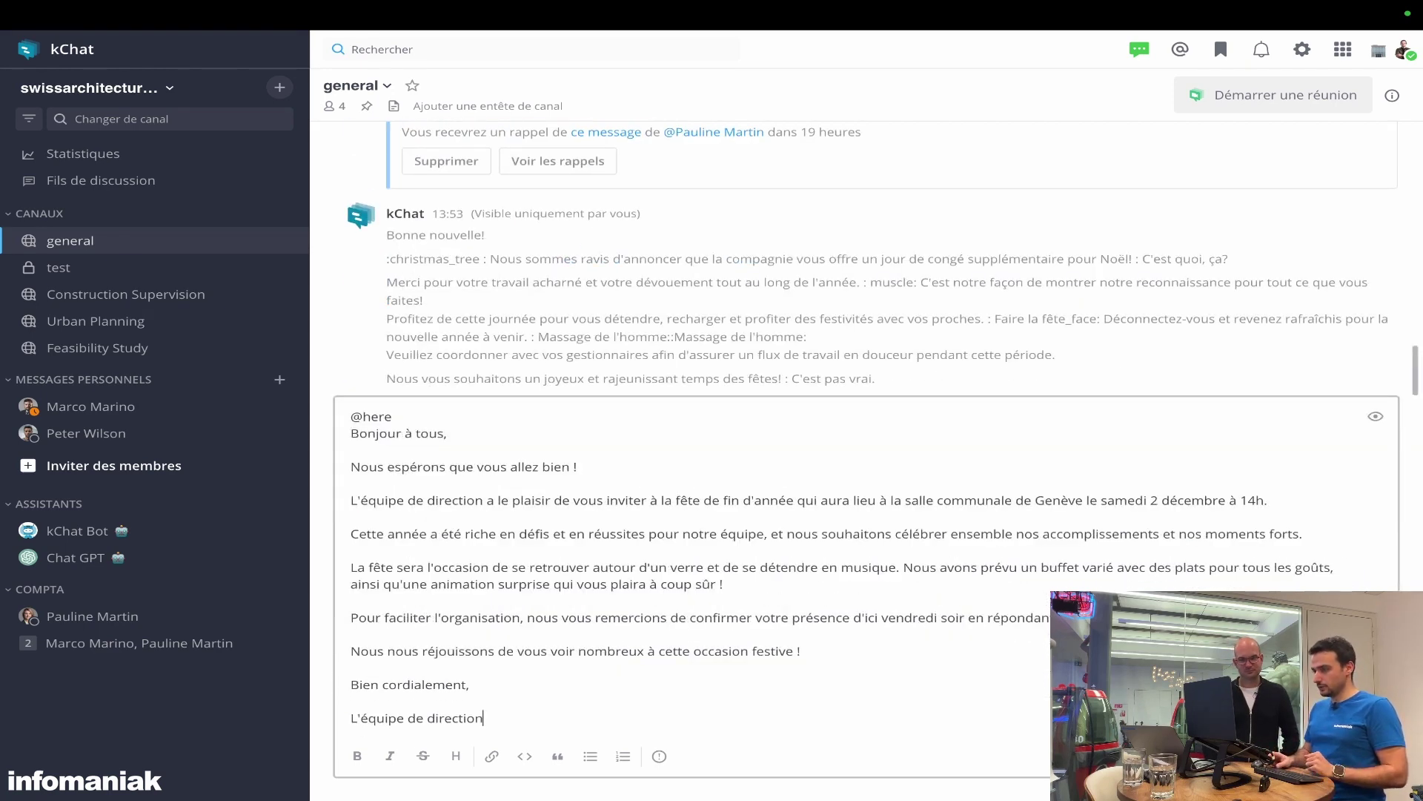
key("Return")
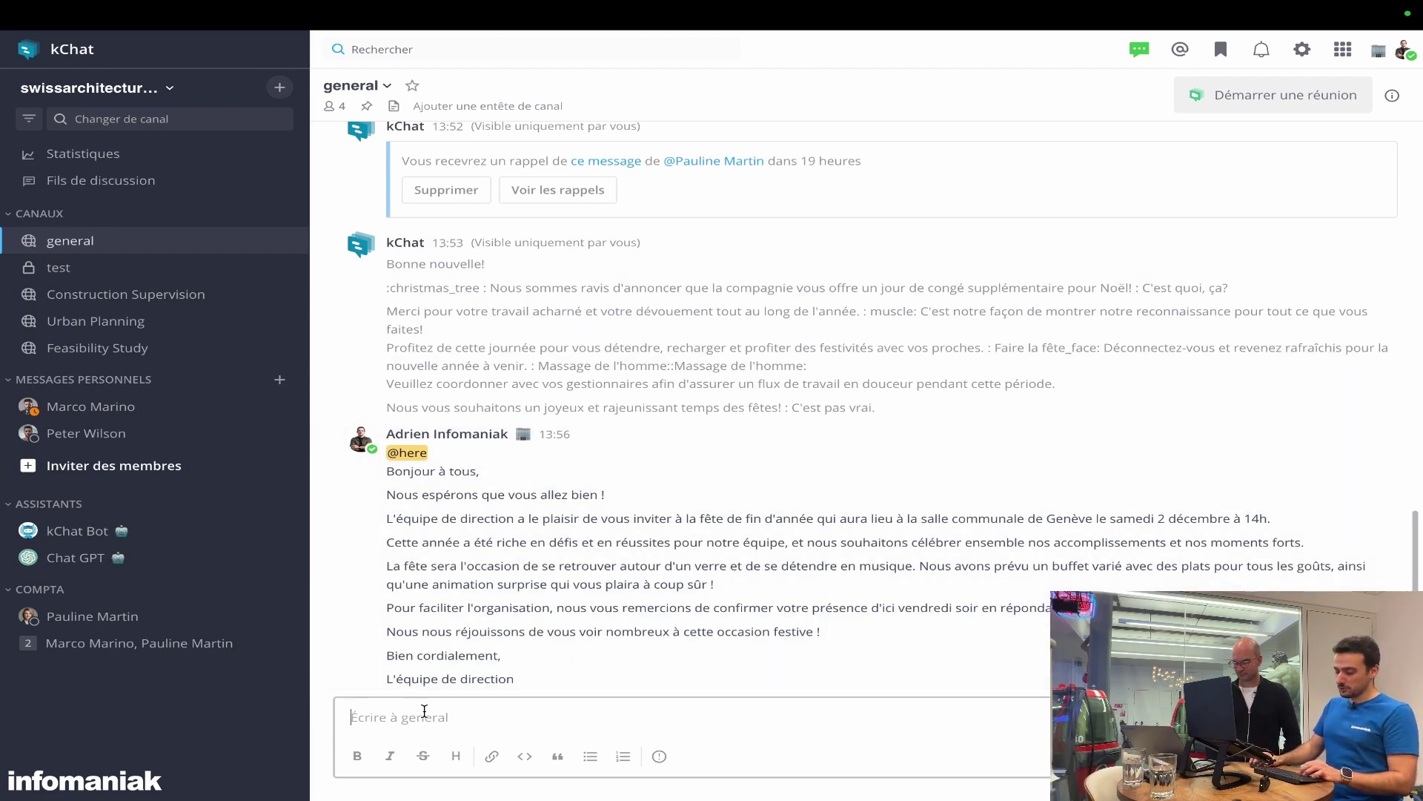
Step: Draft the party invitation again in the general channel, examine the message priority and read receipt options, and clear the draft
type("Bonjour à tous,  Nous espérons que vous allez bien !  L'équipe de direction a le plaisir de vous inviter à la fête de fin d'année qui aura lieu à la salle communale de Genève le samedi 2 décembre à 14h.  Cette année a été riche en défis et en réussites pour notre équipe, et nous souhaitons célébrer ensemble nos accomplissements et nos moments forts.  La fête sera l'occasion de se retrouver autour d'un verre et de se détendre en musique. Nous avons prévu un buffet varié avec des plats pour tous les goûts, ainsi qu'une animation surprise qui vous plaira à coup sûr !  Pour faciliter l'organisation, nous vous remercions de confirmer votre présence d'ici vendredi soir en répondant à ce message.  Nous nous réjouissons de vous voir nombreux à cette occasion festive !  Bien cordialement,  L'équipe de direction")
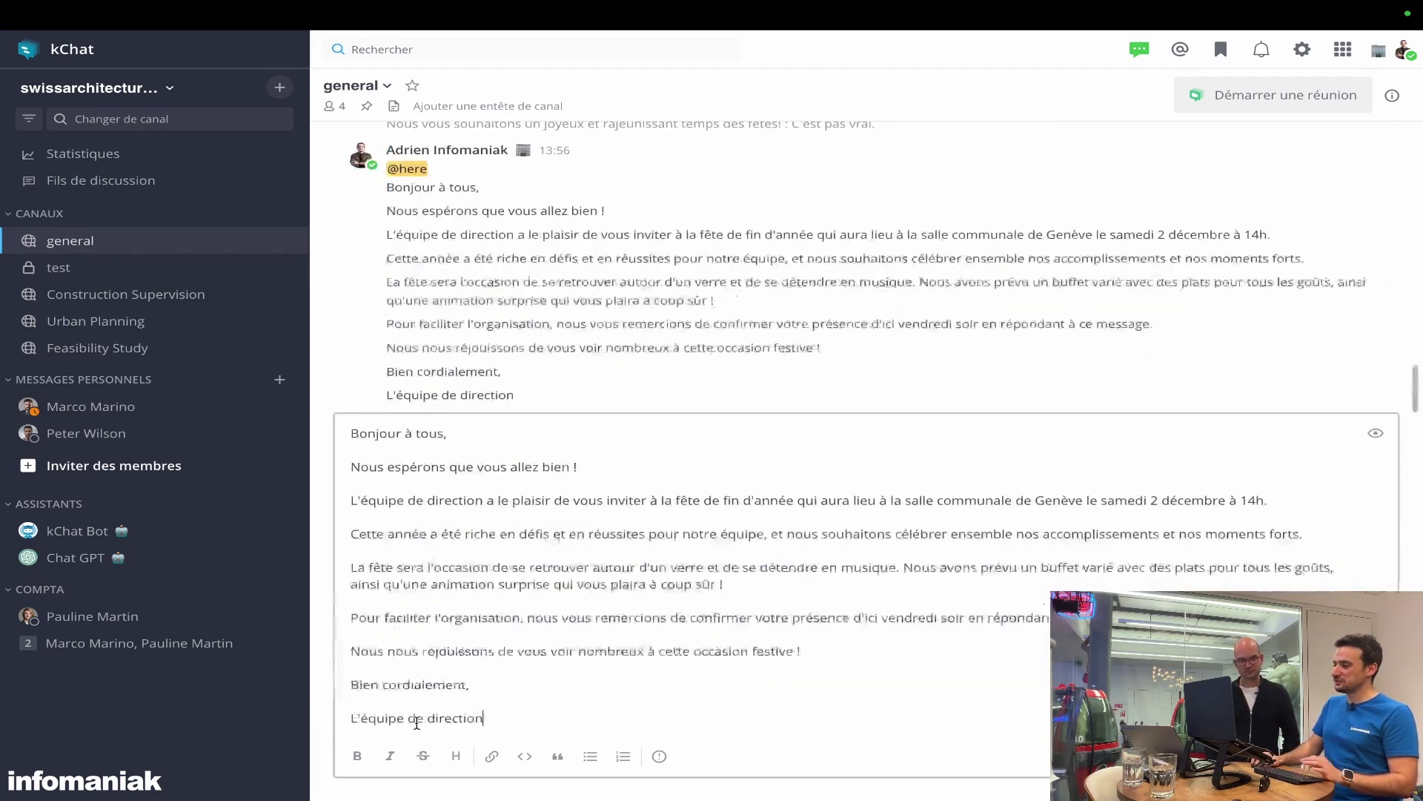
left_click(659, 756)
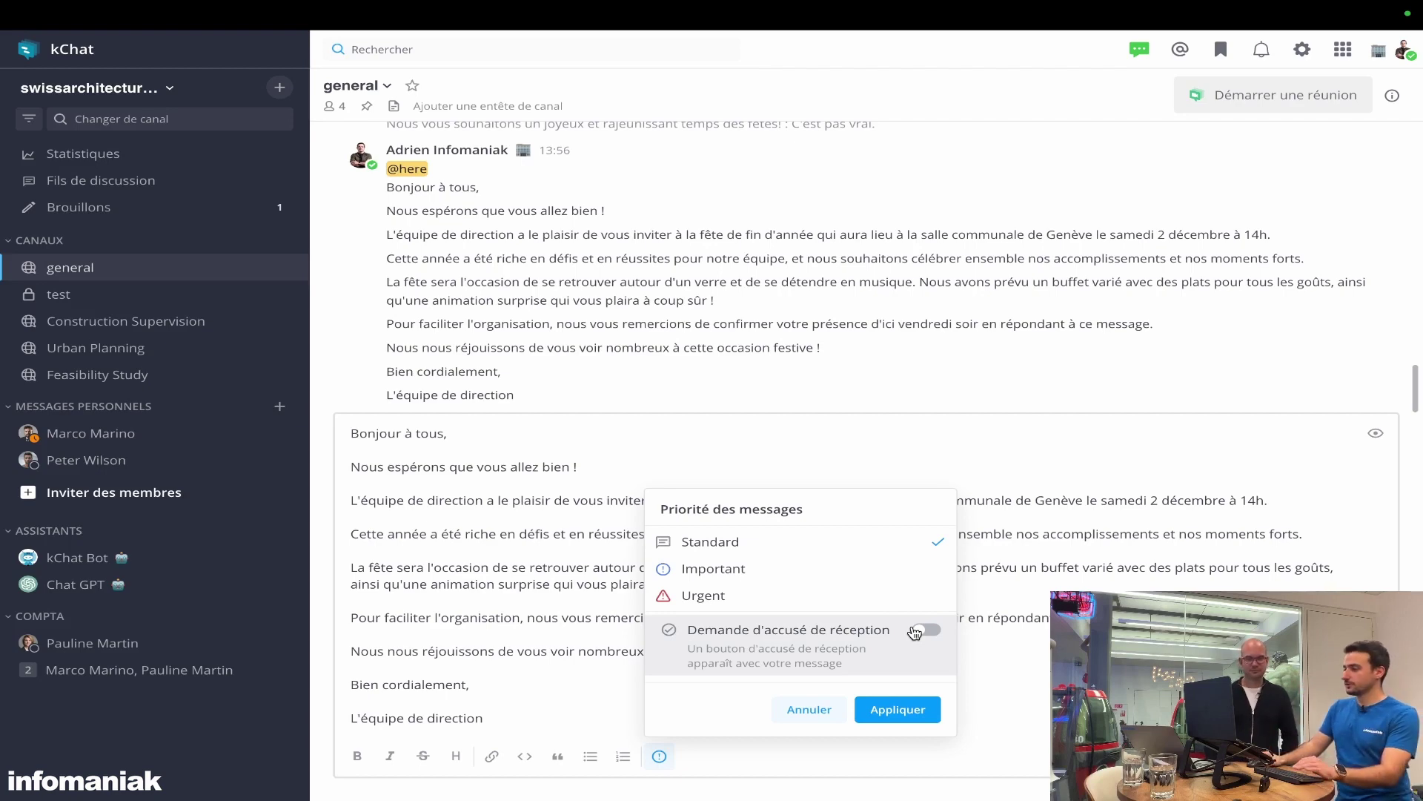
left_click(829, 712)
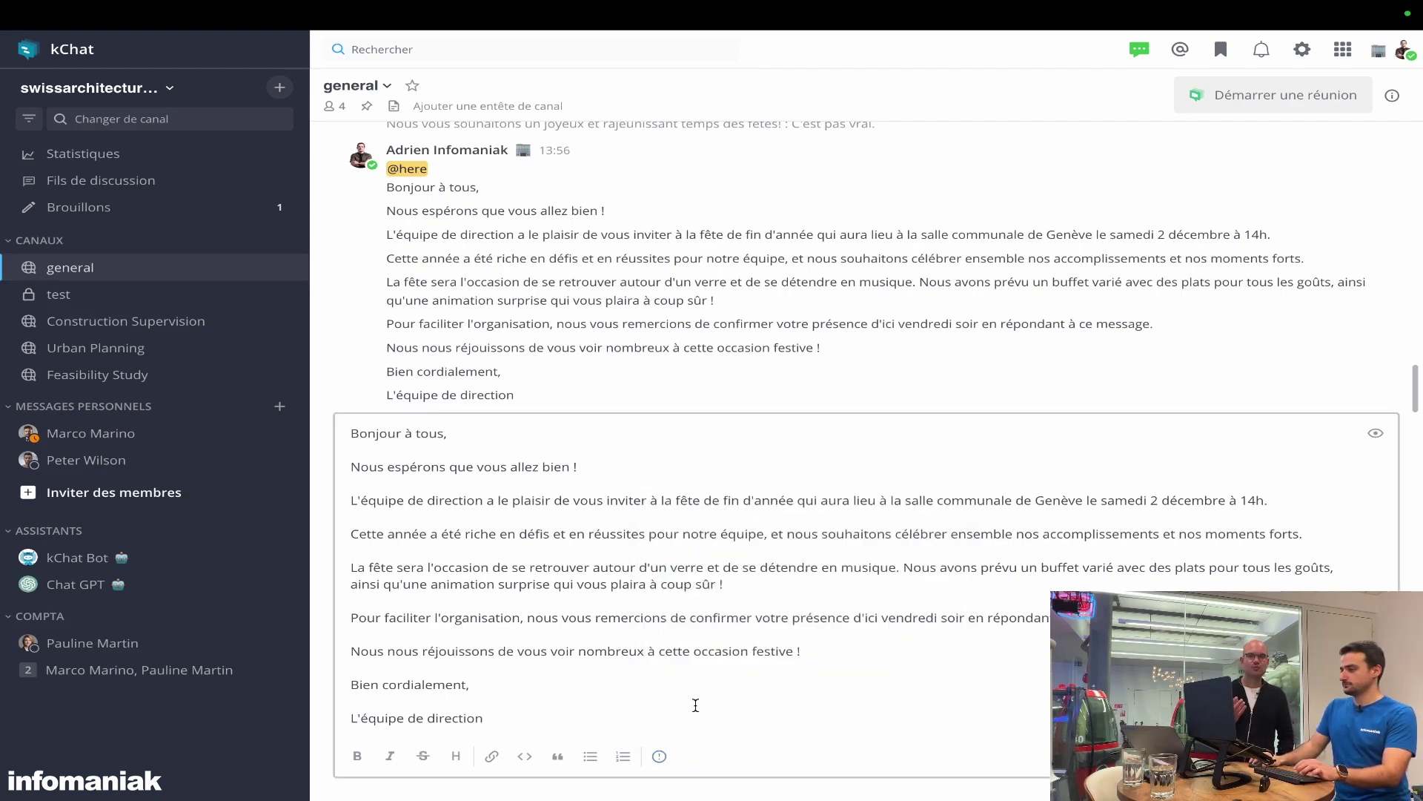
key("ctrl+a")
key("BackSpace")
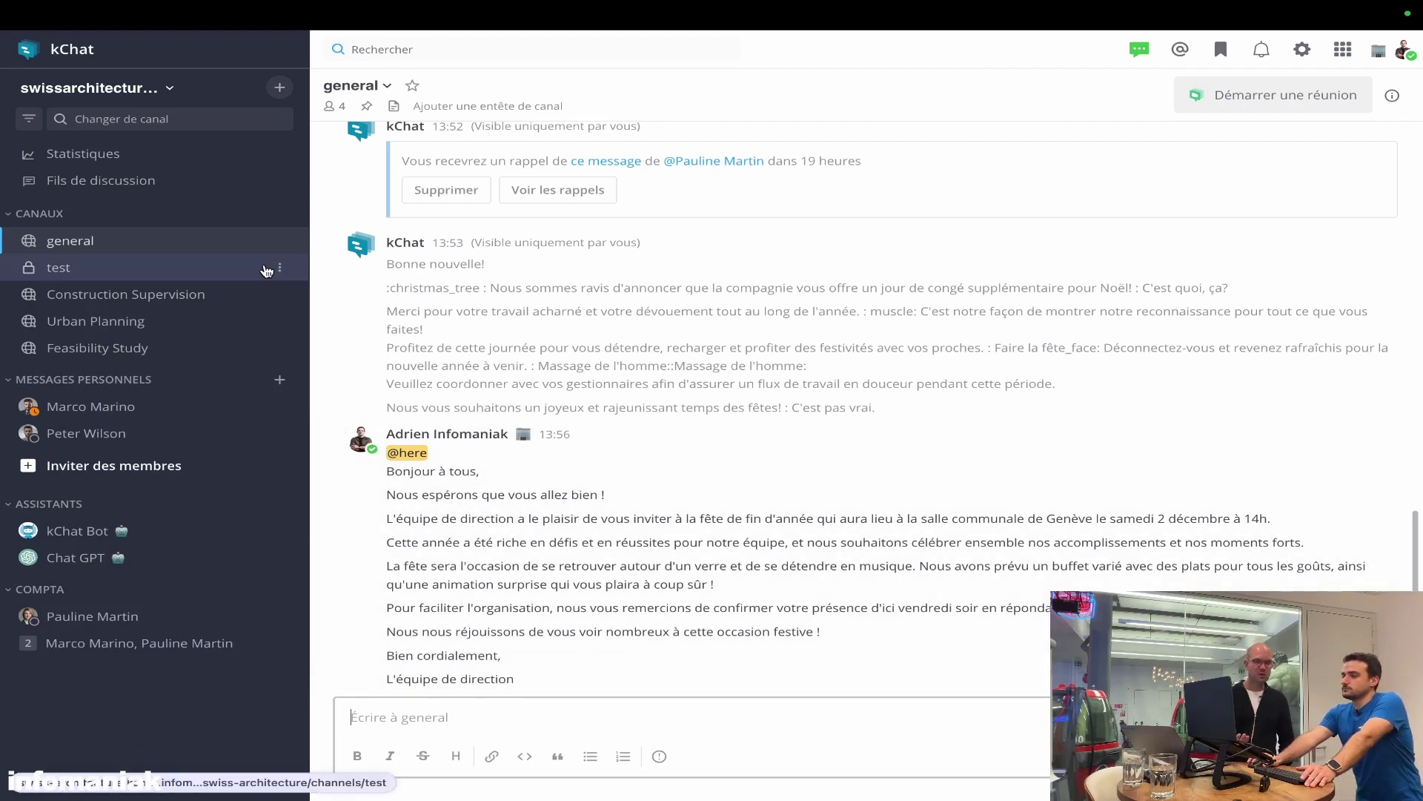
Step: Open the channel finder and look through its list of channels, conversations and bots
left_click(504, 48)
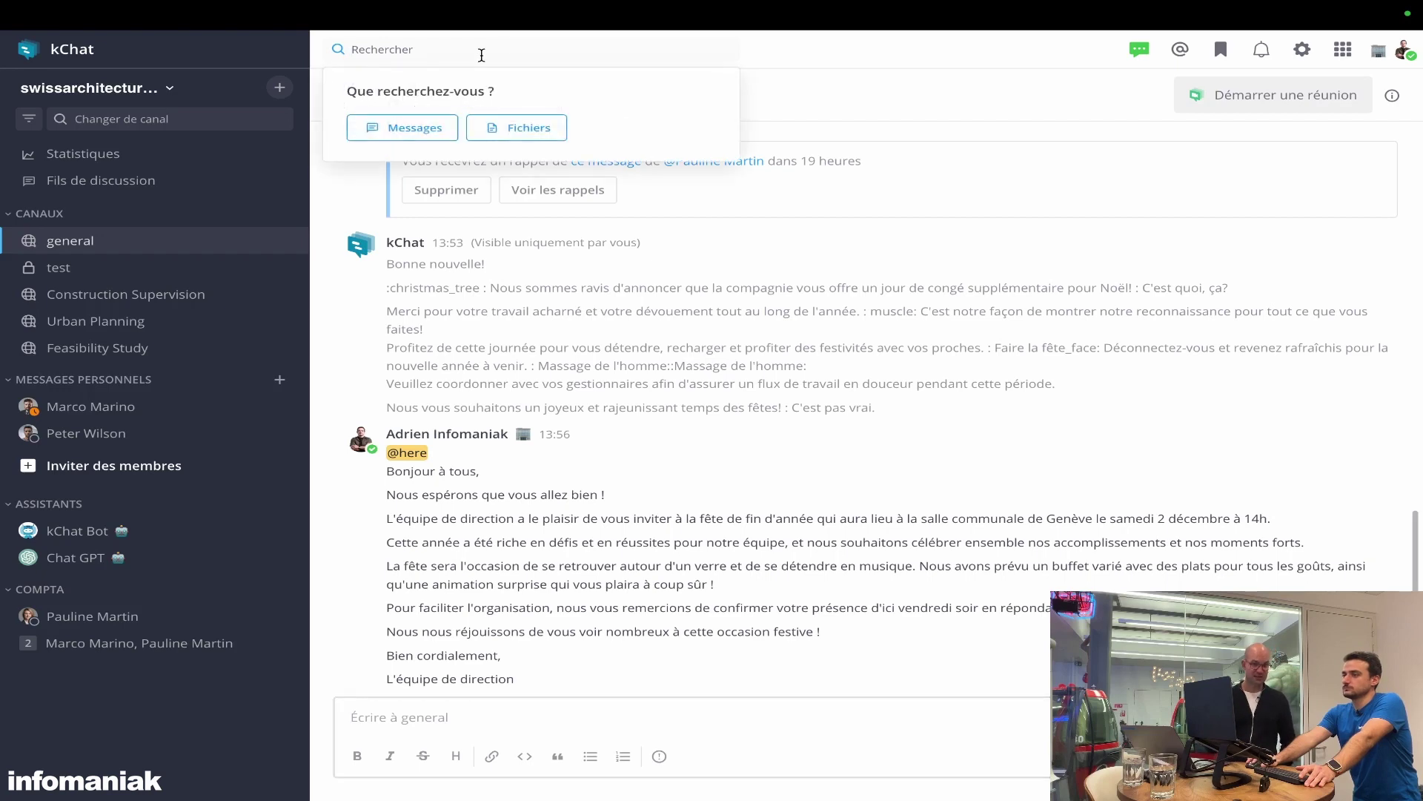
left_click(202, 125)
key("Escape")
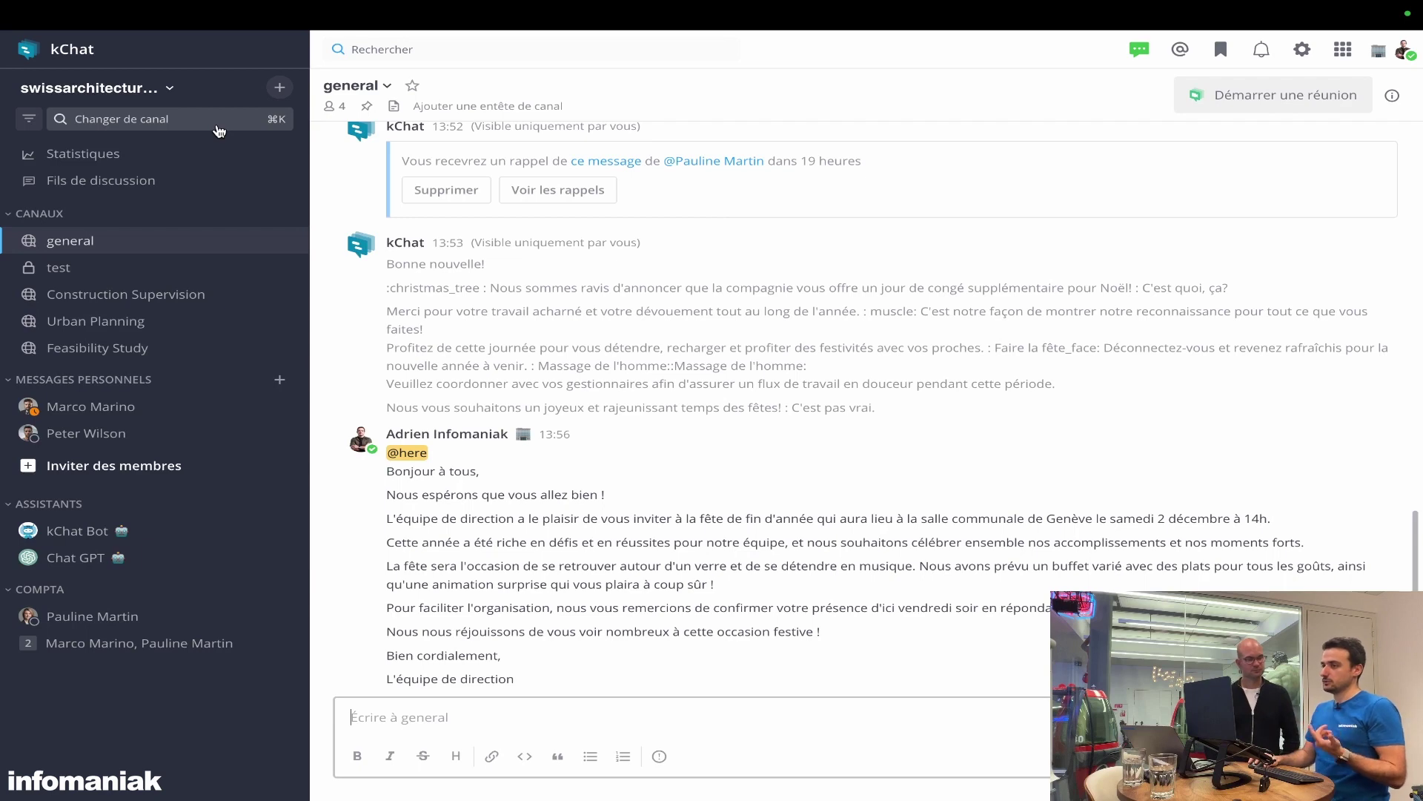
left_click(203, 125)
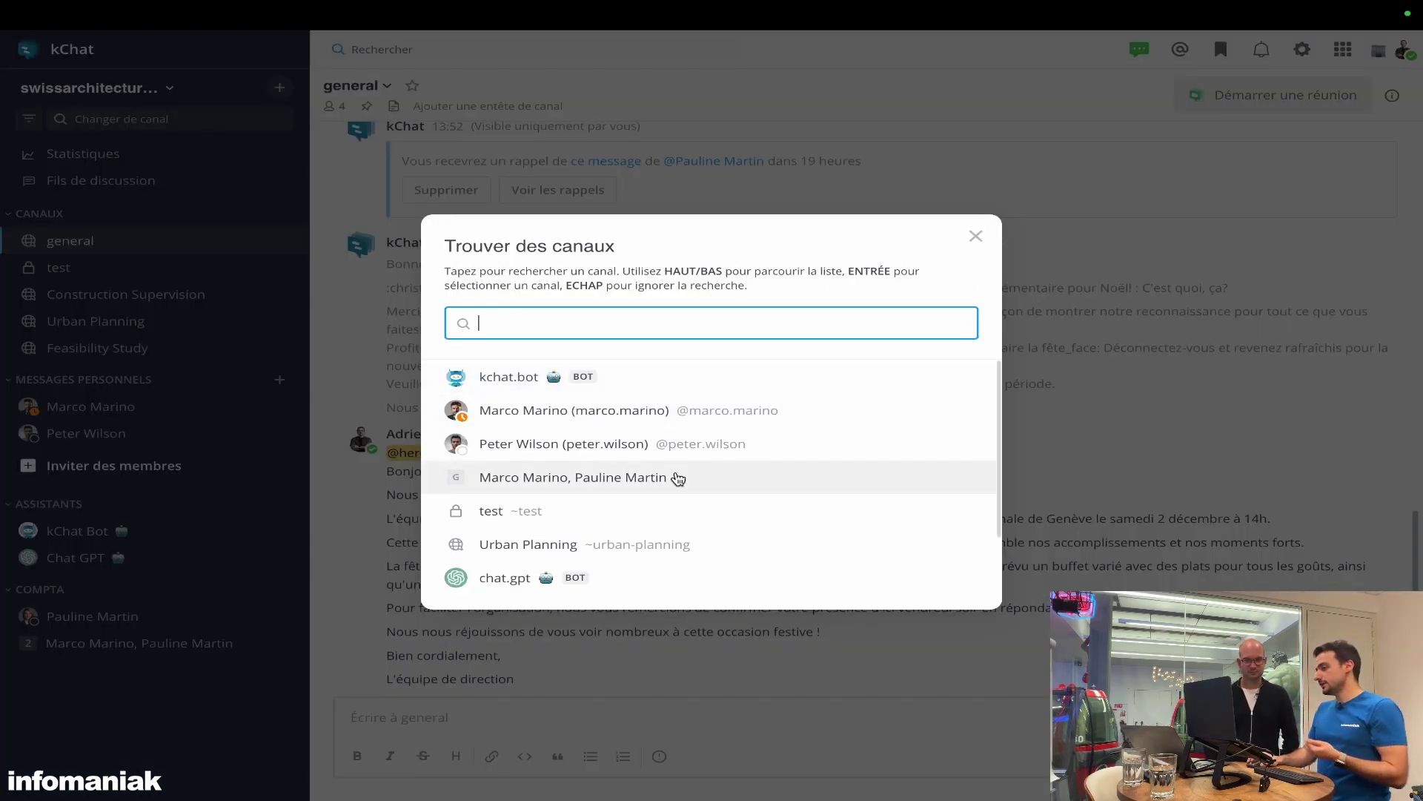
scroll(679, 486, "down", 1)
scroll(652, 505, "down", 1)
scroll(615, 522, "up", 1)
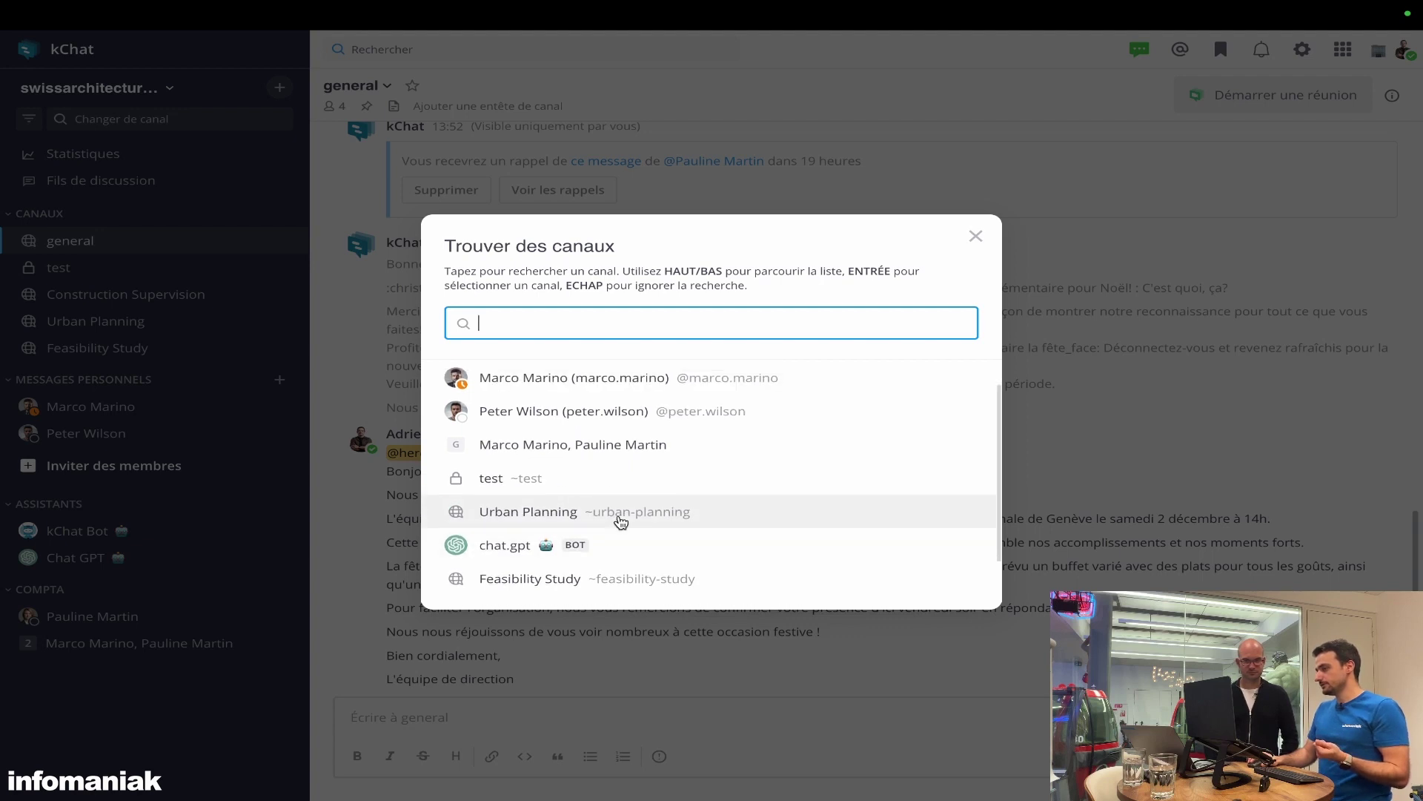
scroll(605, 511, "down", 2)
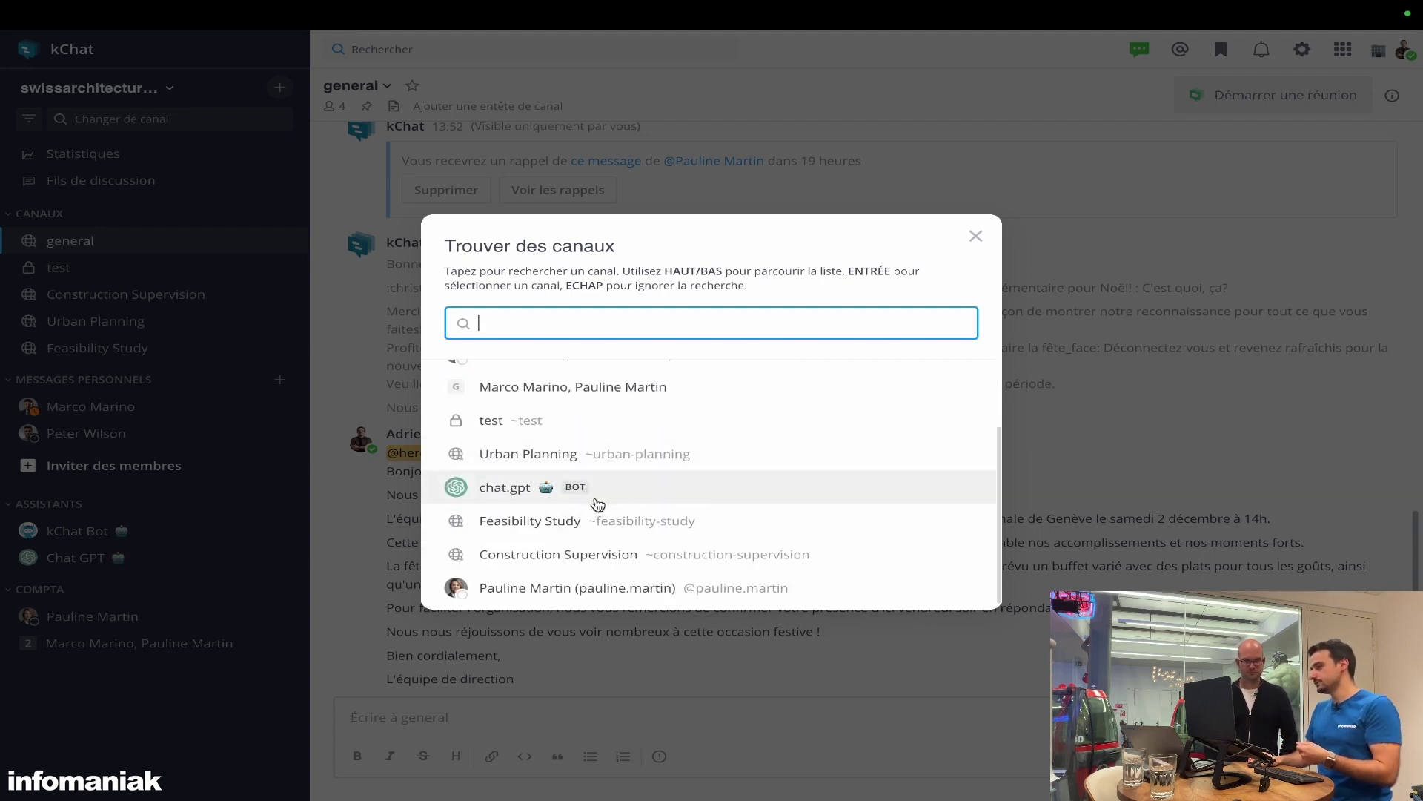
scroll(591, 493, "up", 2)
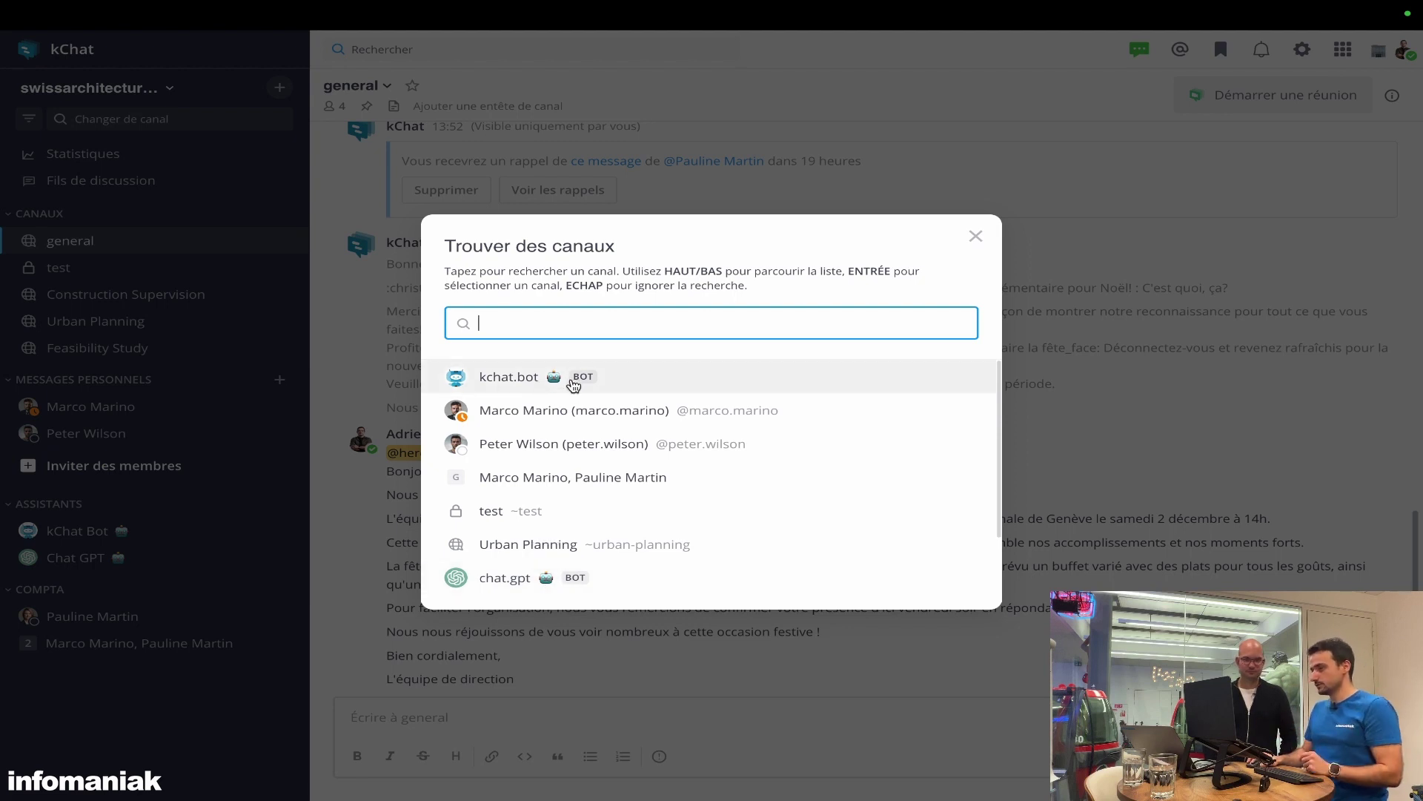
Step: Search the channel finder for "bot", "gp" and a group conversation by its members' partial names, and close the finder
type("bot")
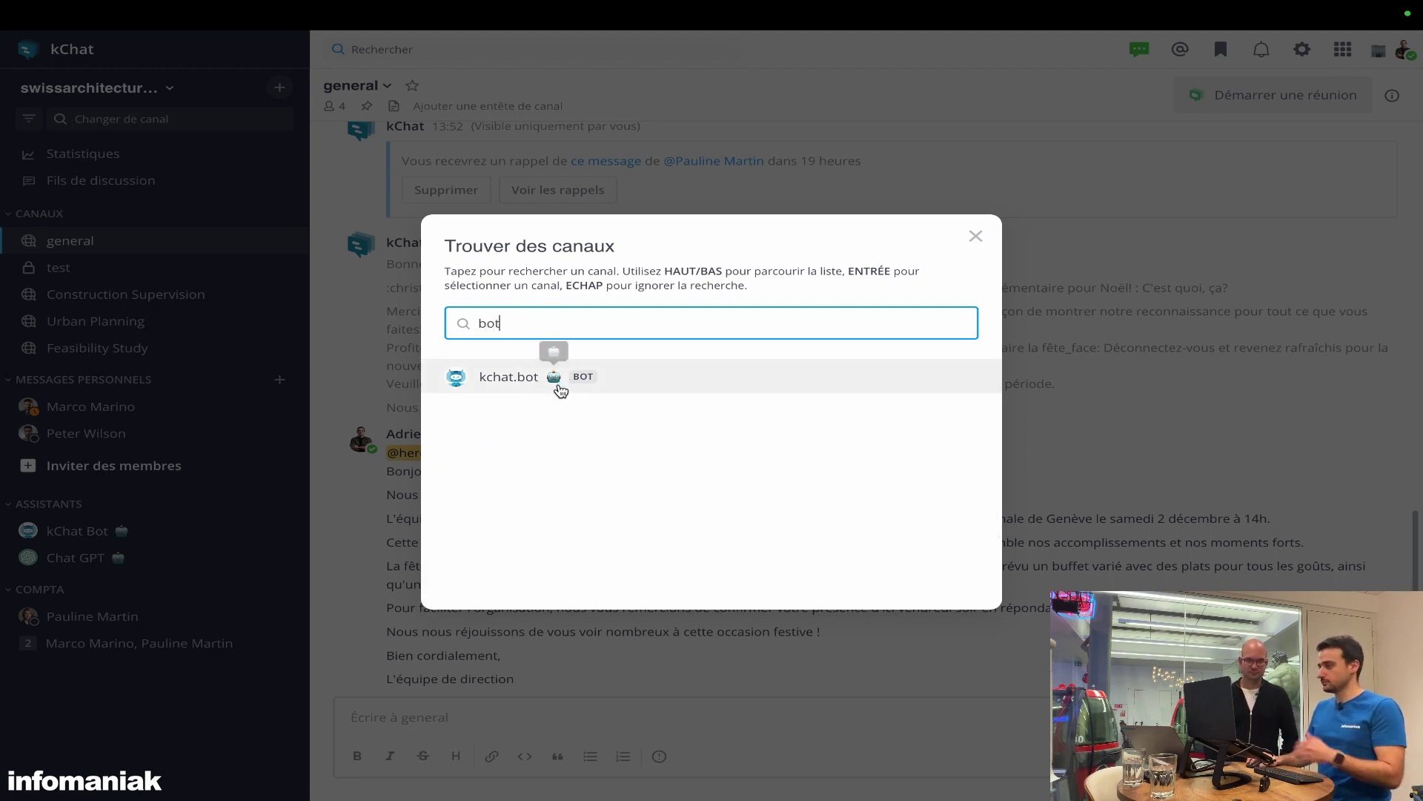
key("ctrl+a")
type("gp")
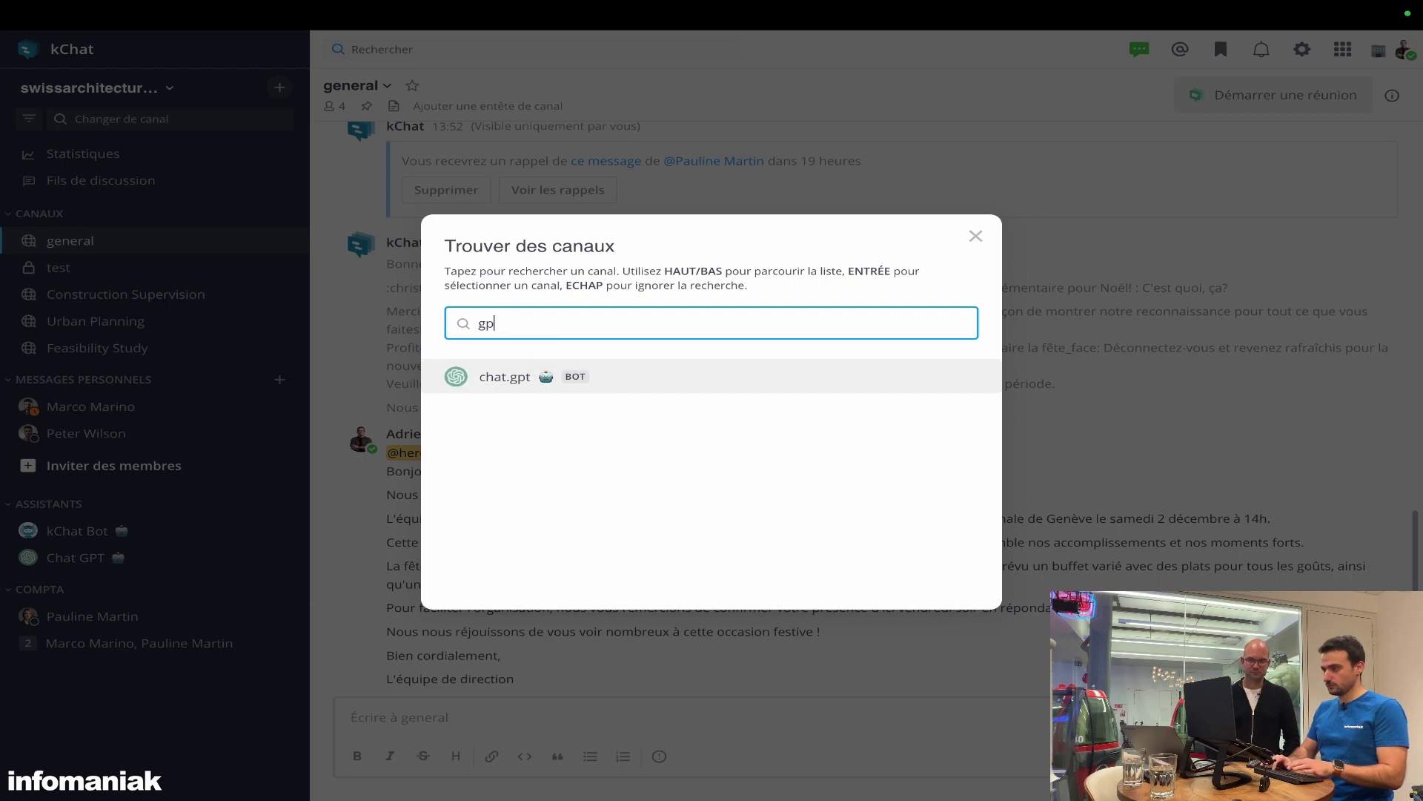
key("ctrl+a")
type("mar pau")
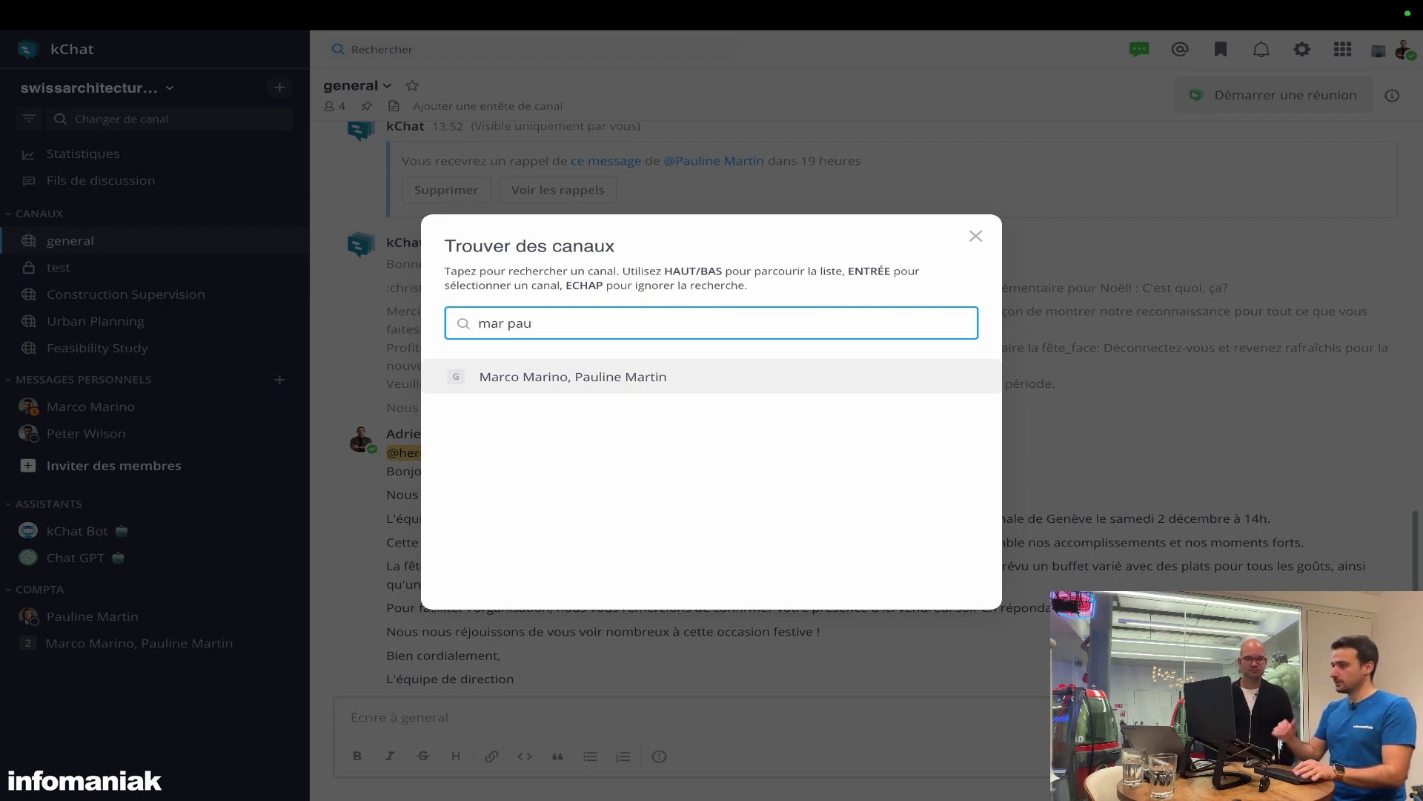
key("Escape")
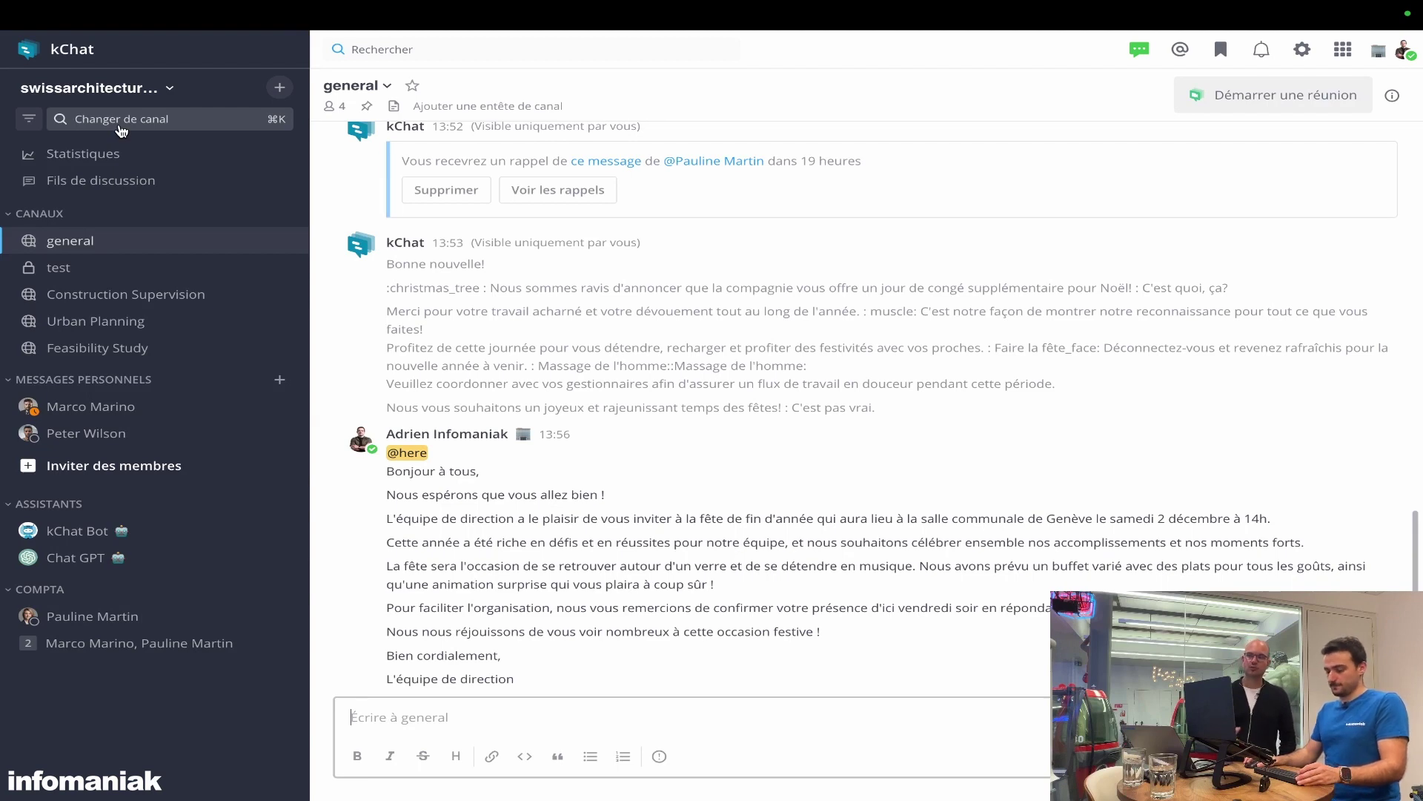
Step: Review the keyboard shortcuts in the kChat settings and close the settings
left_click(1302, 50)
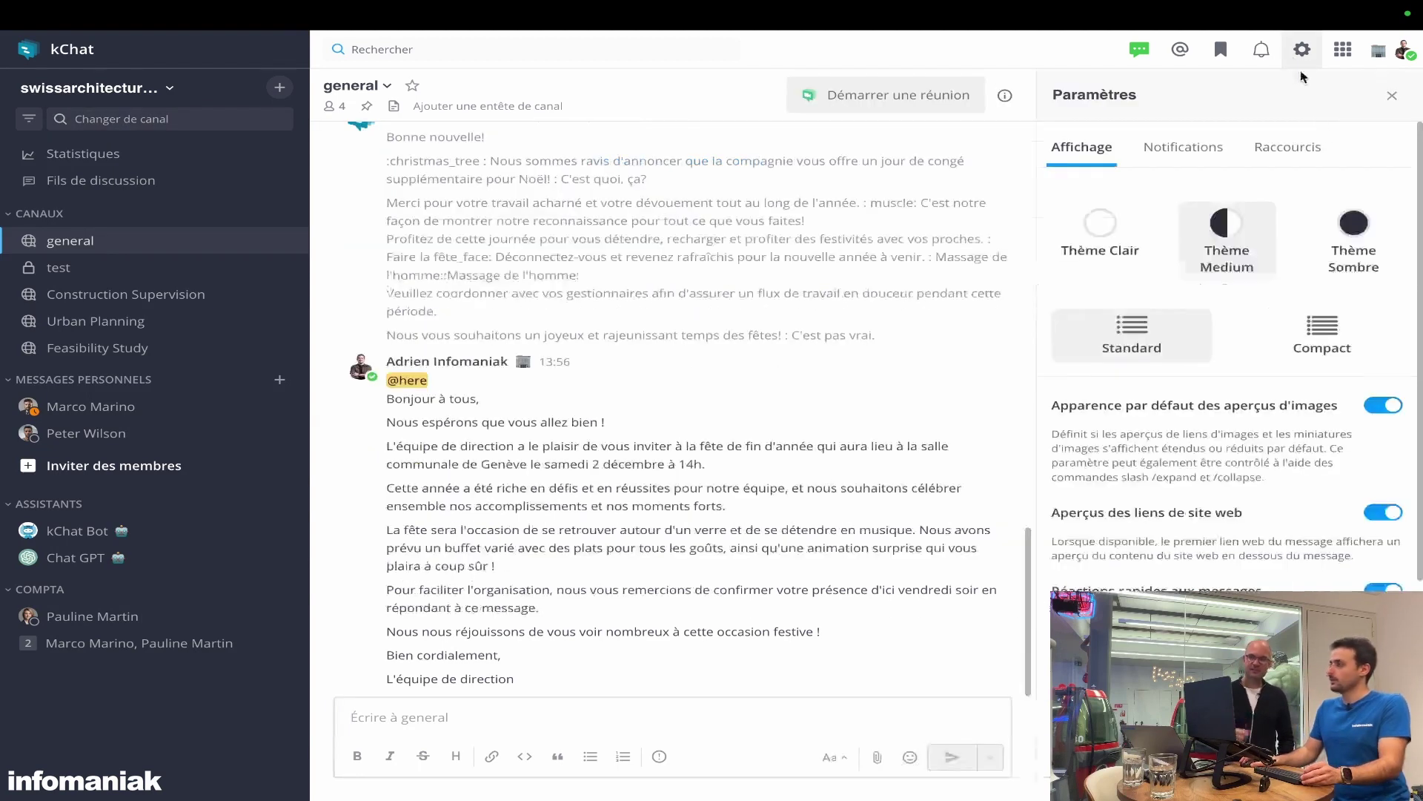
left_click(1282, 147)
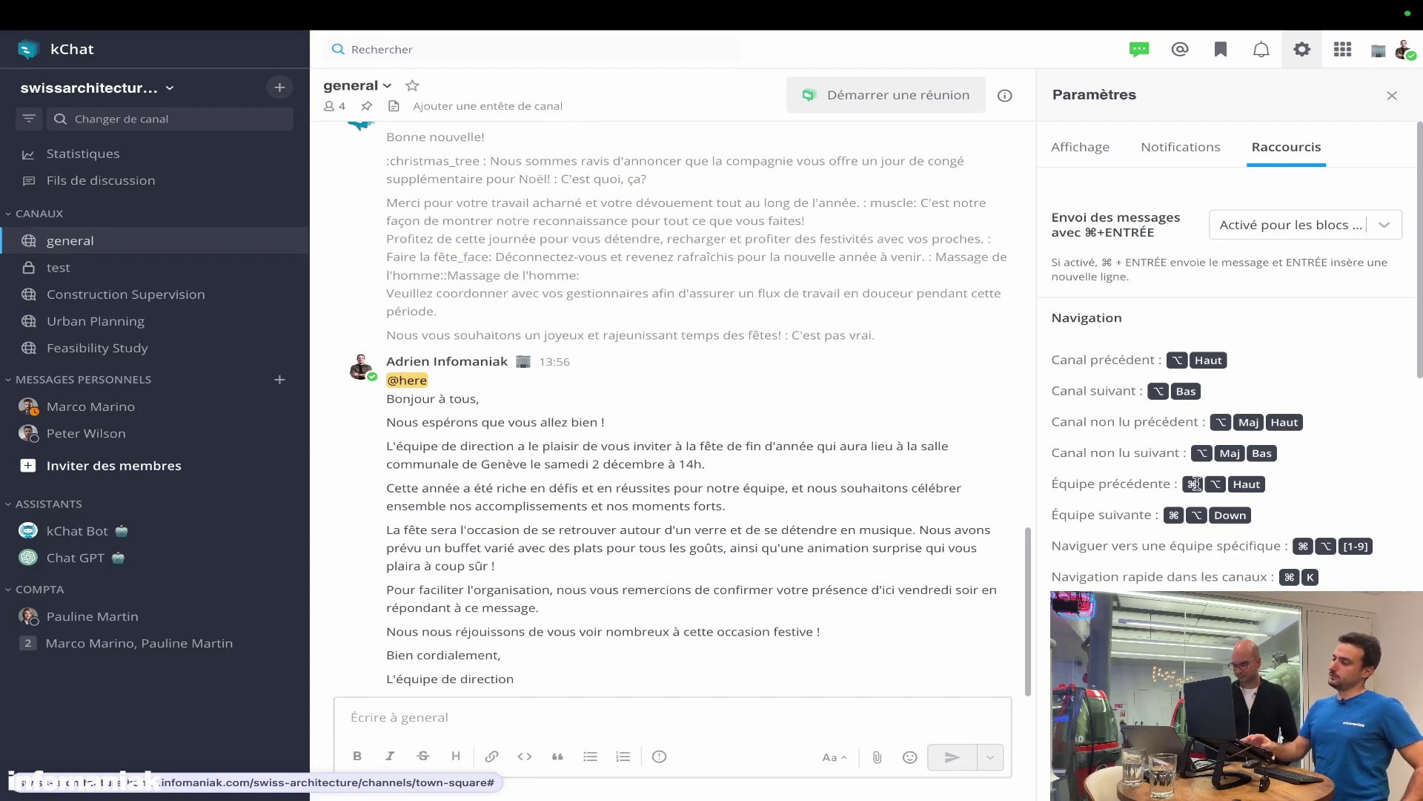
left_click(1391, 96)
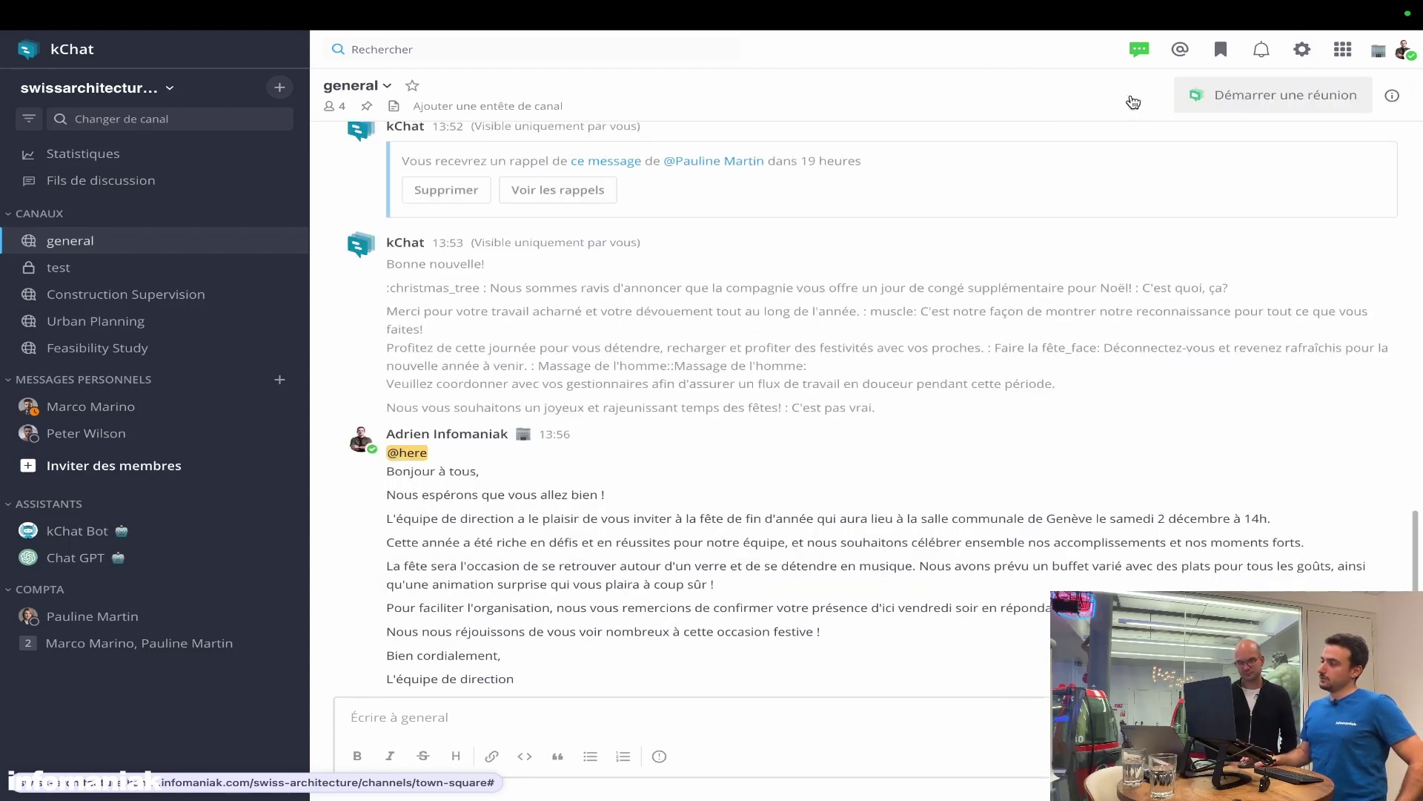
Step: Examine the search filter options for messages and for files, and close the search without running a query
left_click(443, 52)
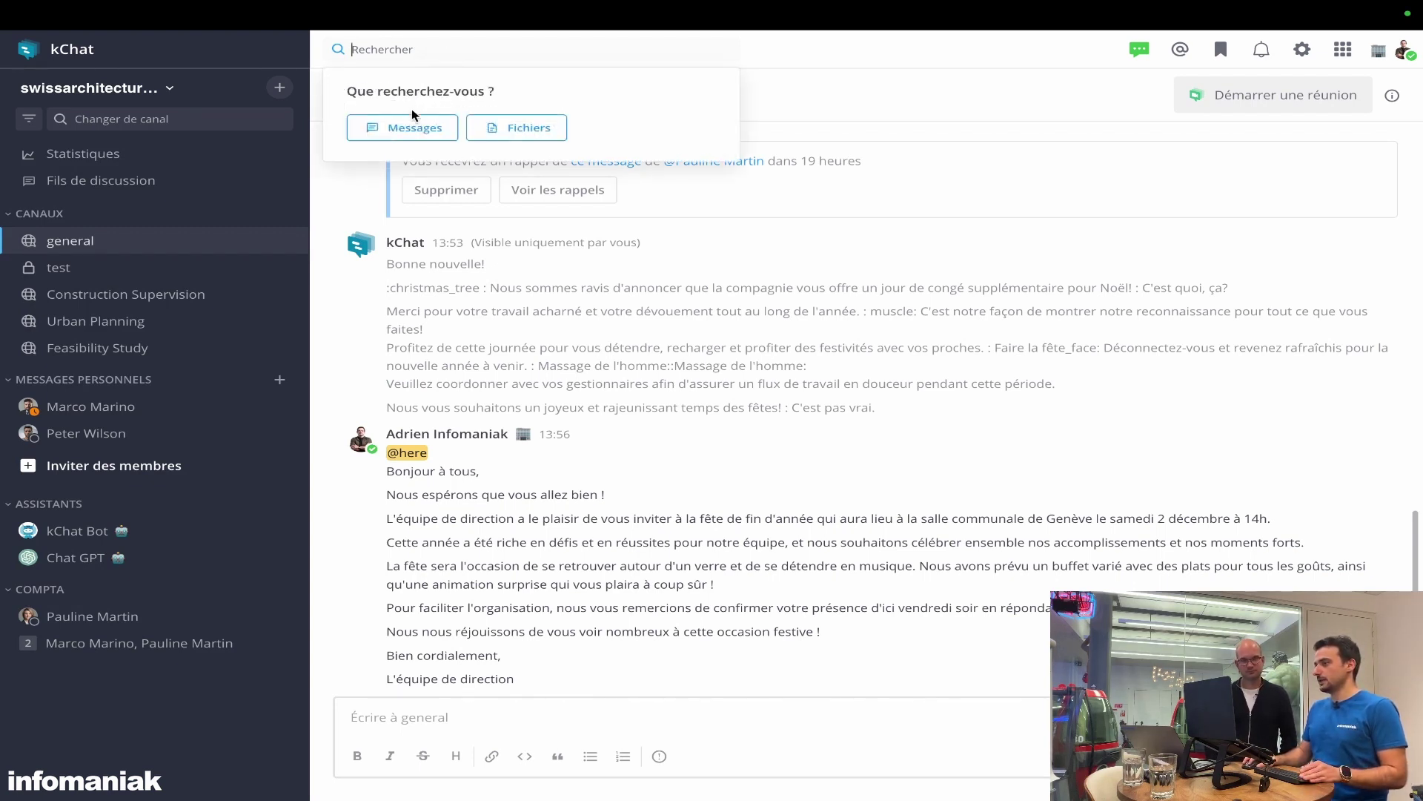
left_click(443, 139)
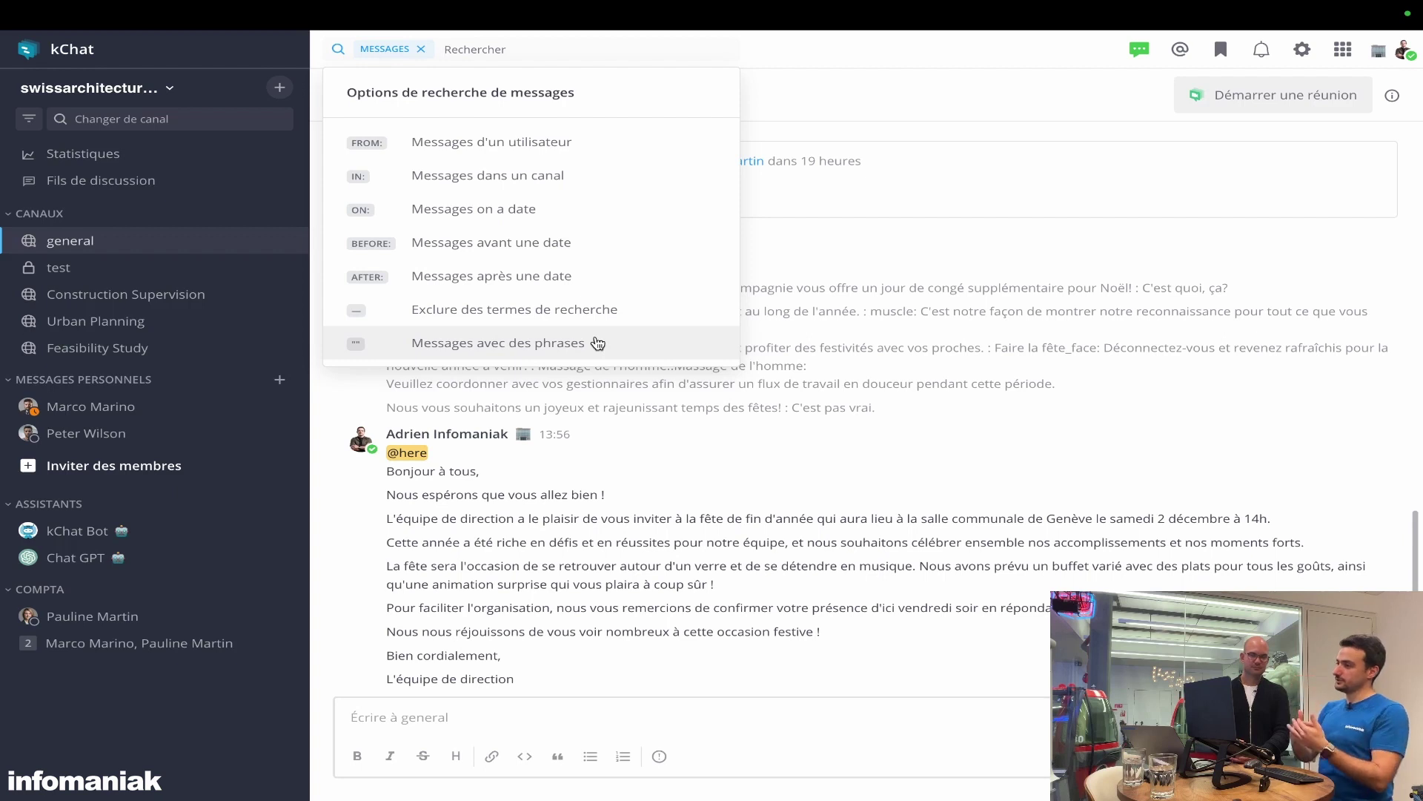
left_click(420, 49)
left_click(519, 132)
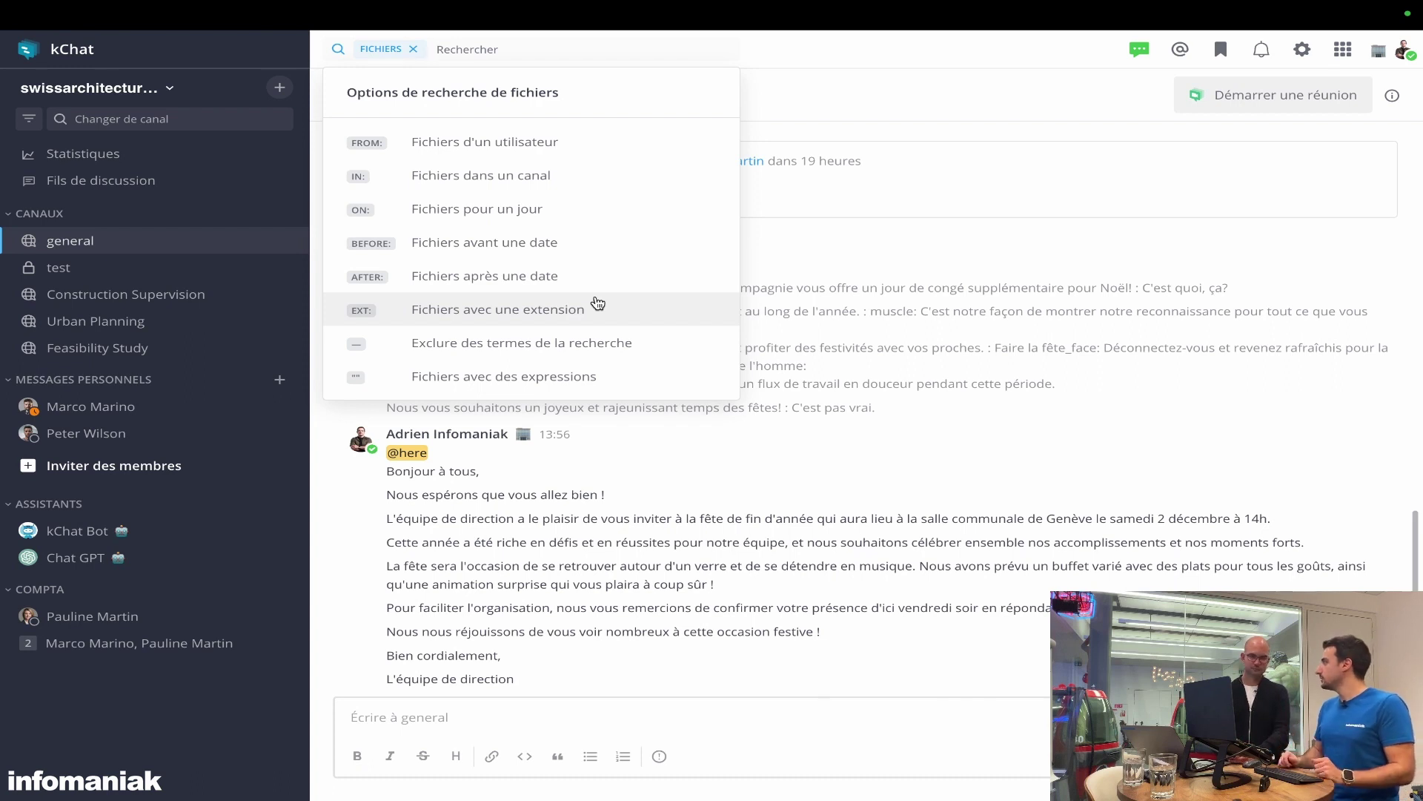
key("Escape")
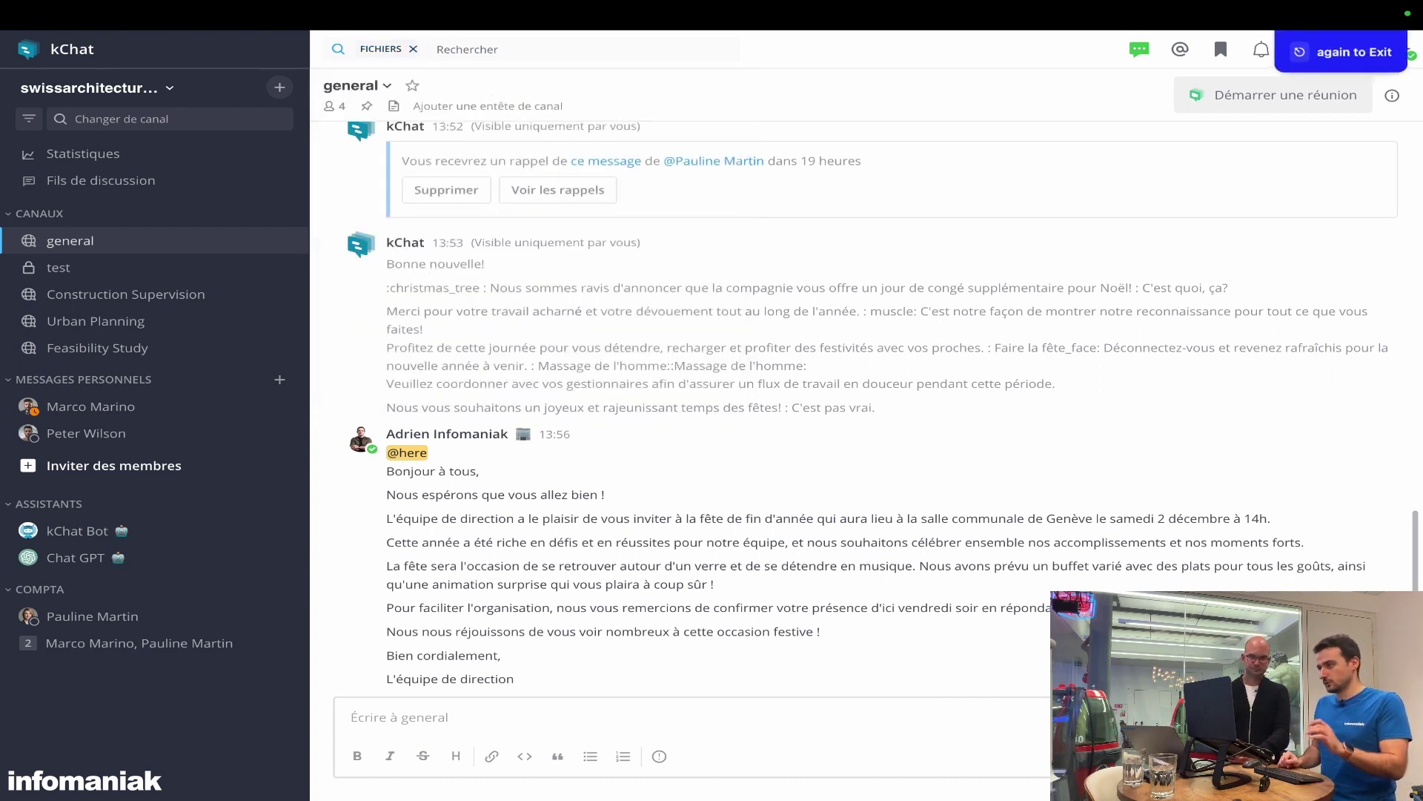
left_click(413, 49)
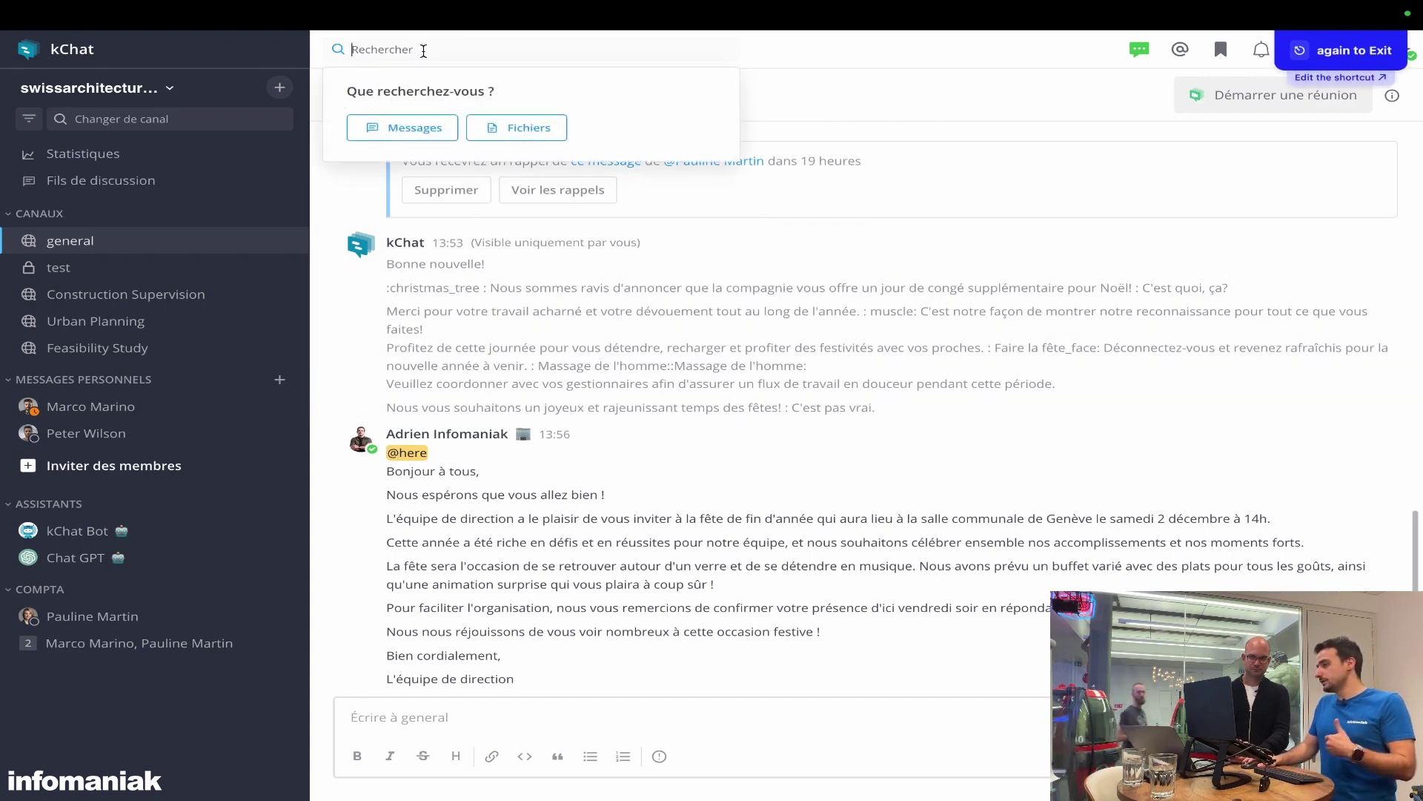
left_click(427, 128)
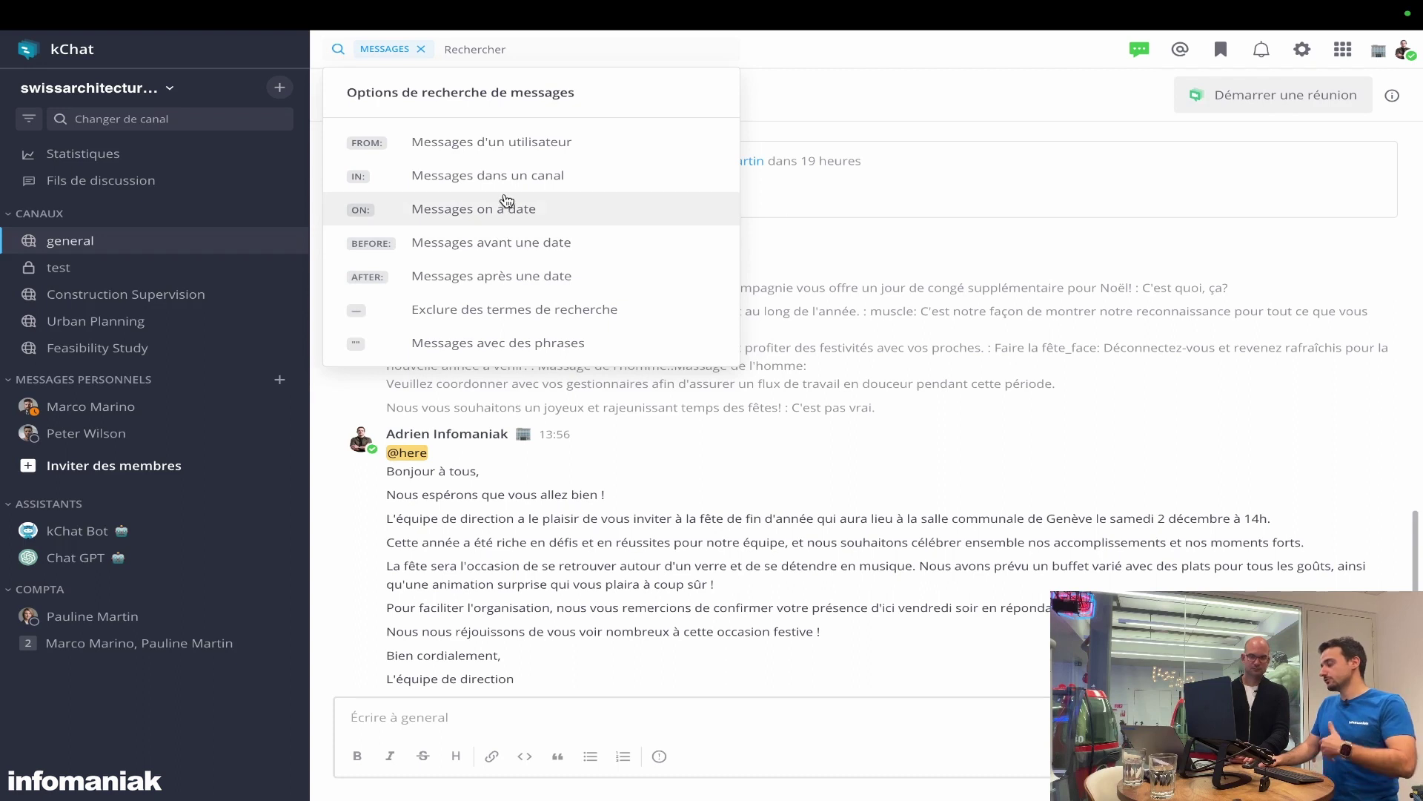
left_click(421, 49)
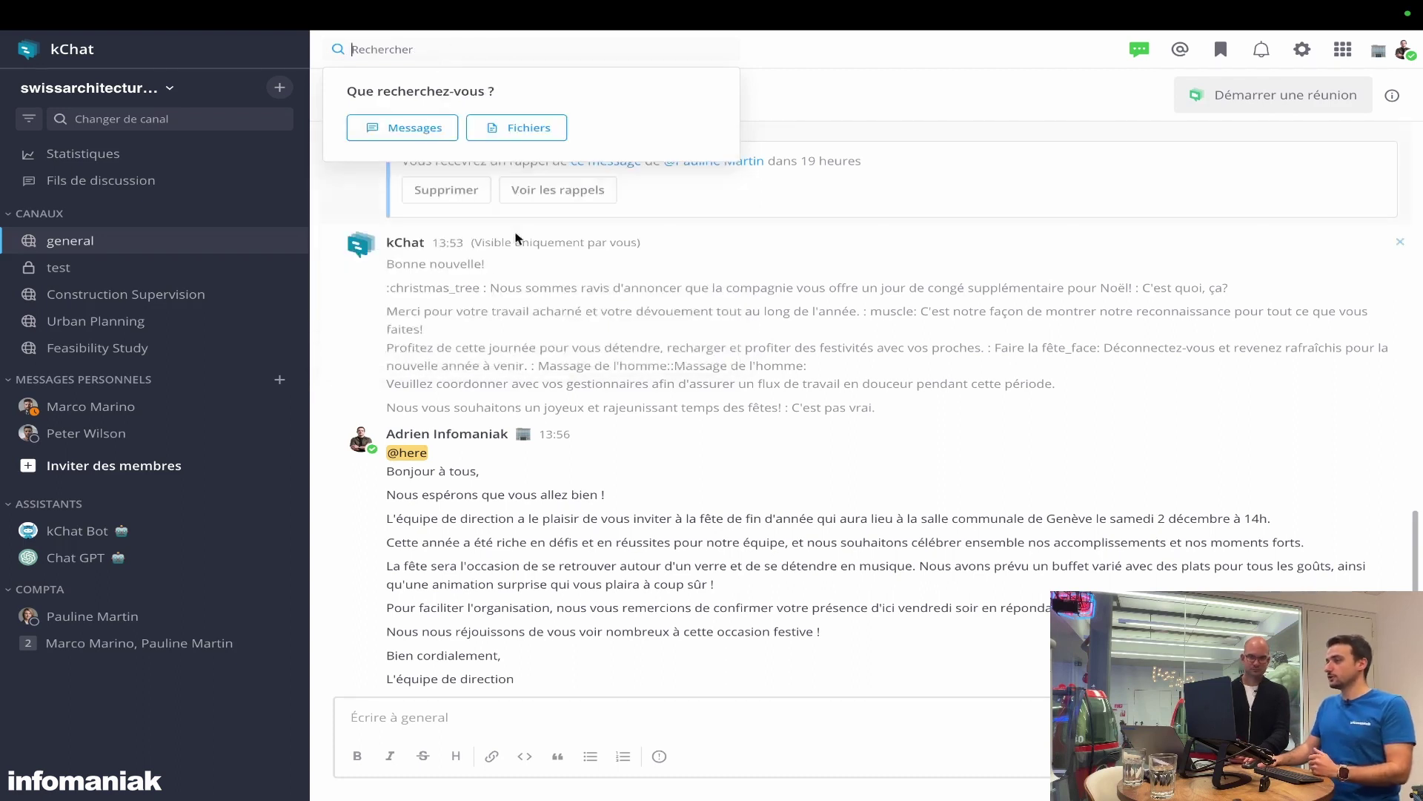
left_click(652, 201)
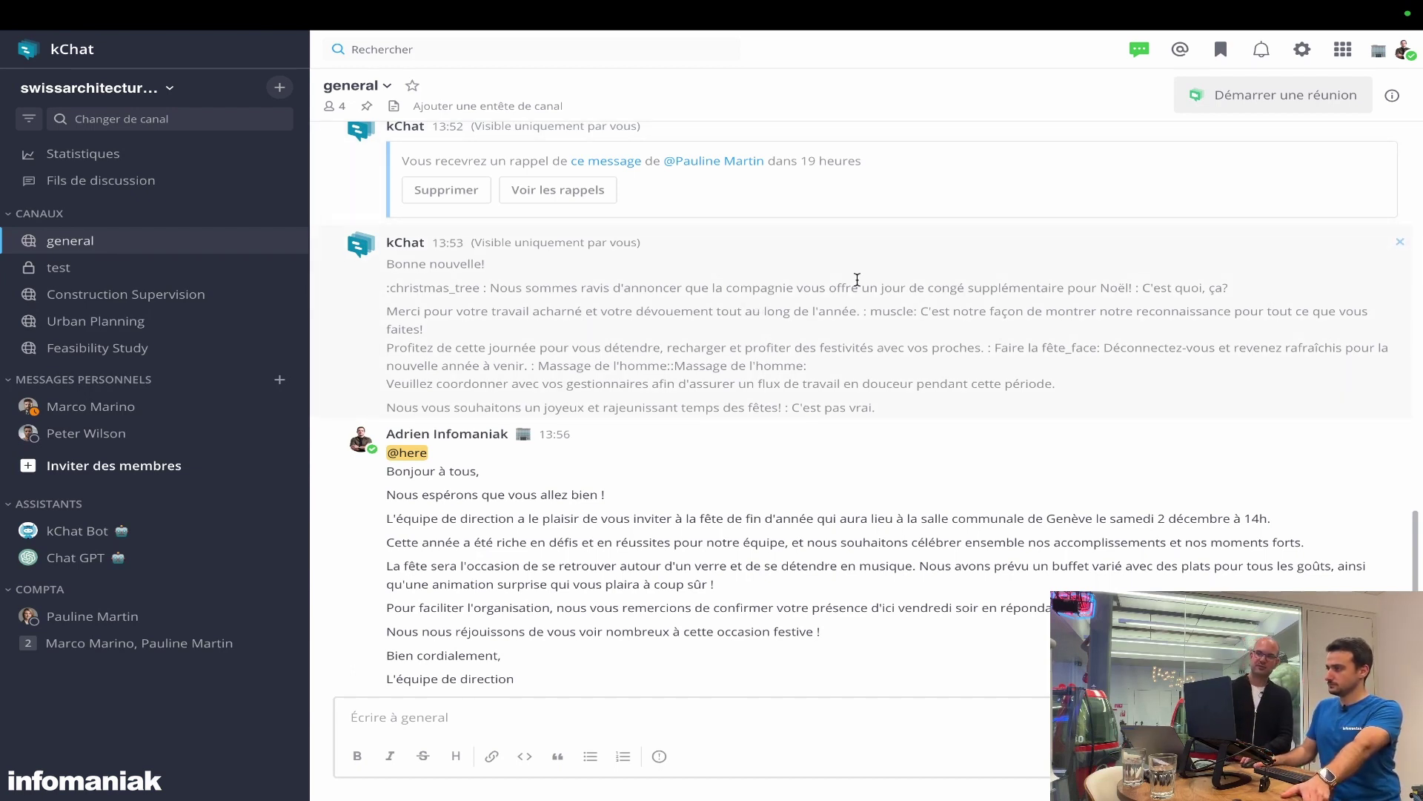
Step: Review the recent mentions, saved messages and followed threads, and return to the general channel
left_click(1177, 64)
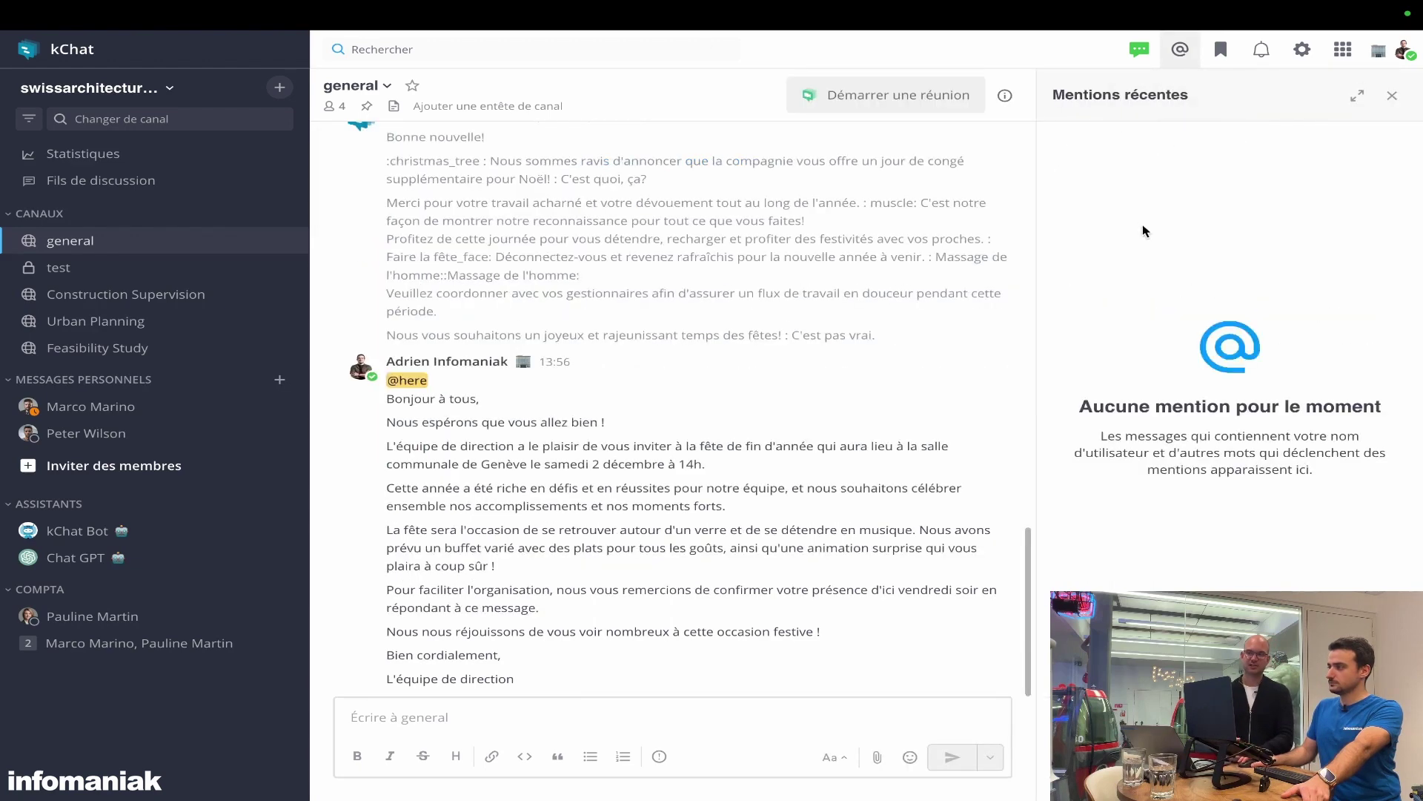
left_click(1221, 50)
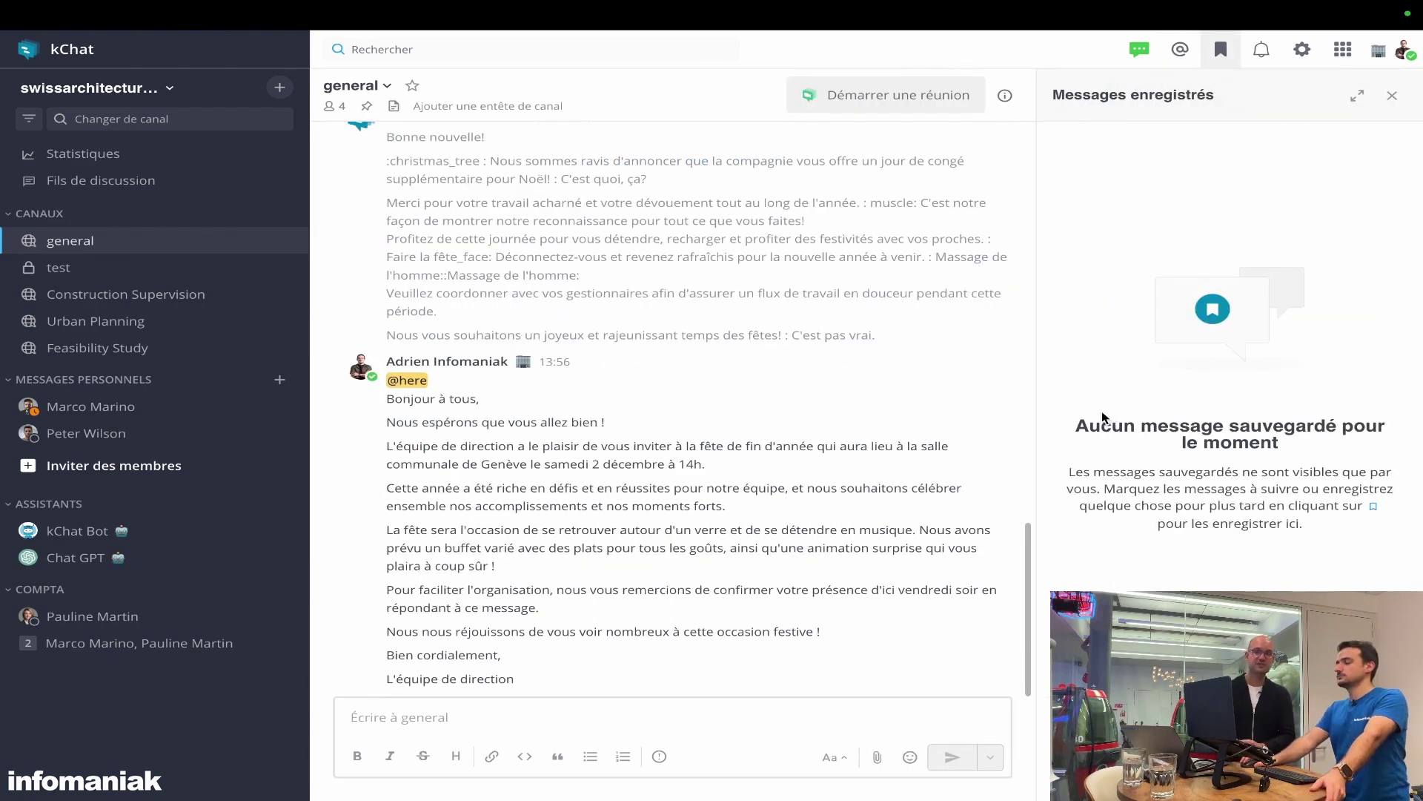
left_click(134, 196)
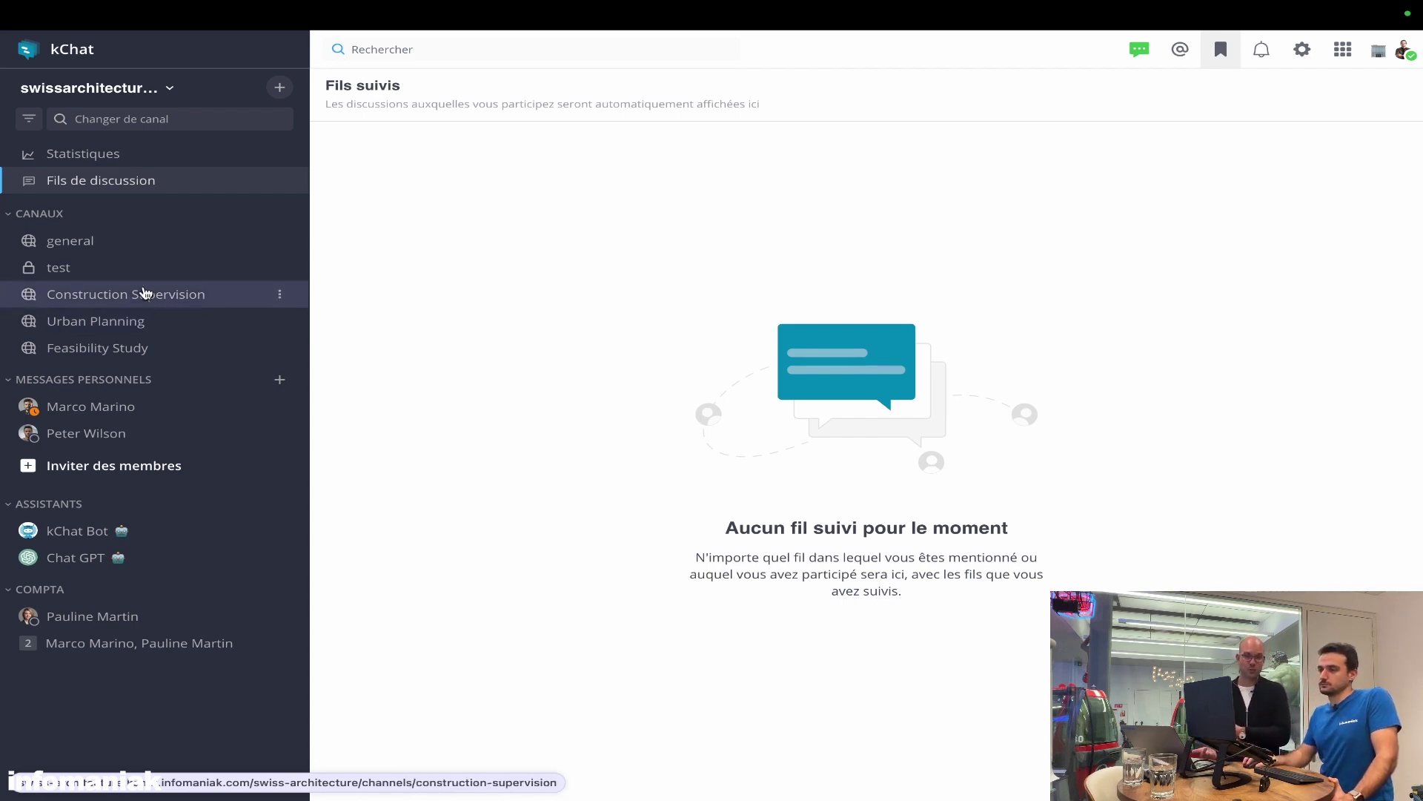
left_click(96, 249)
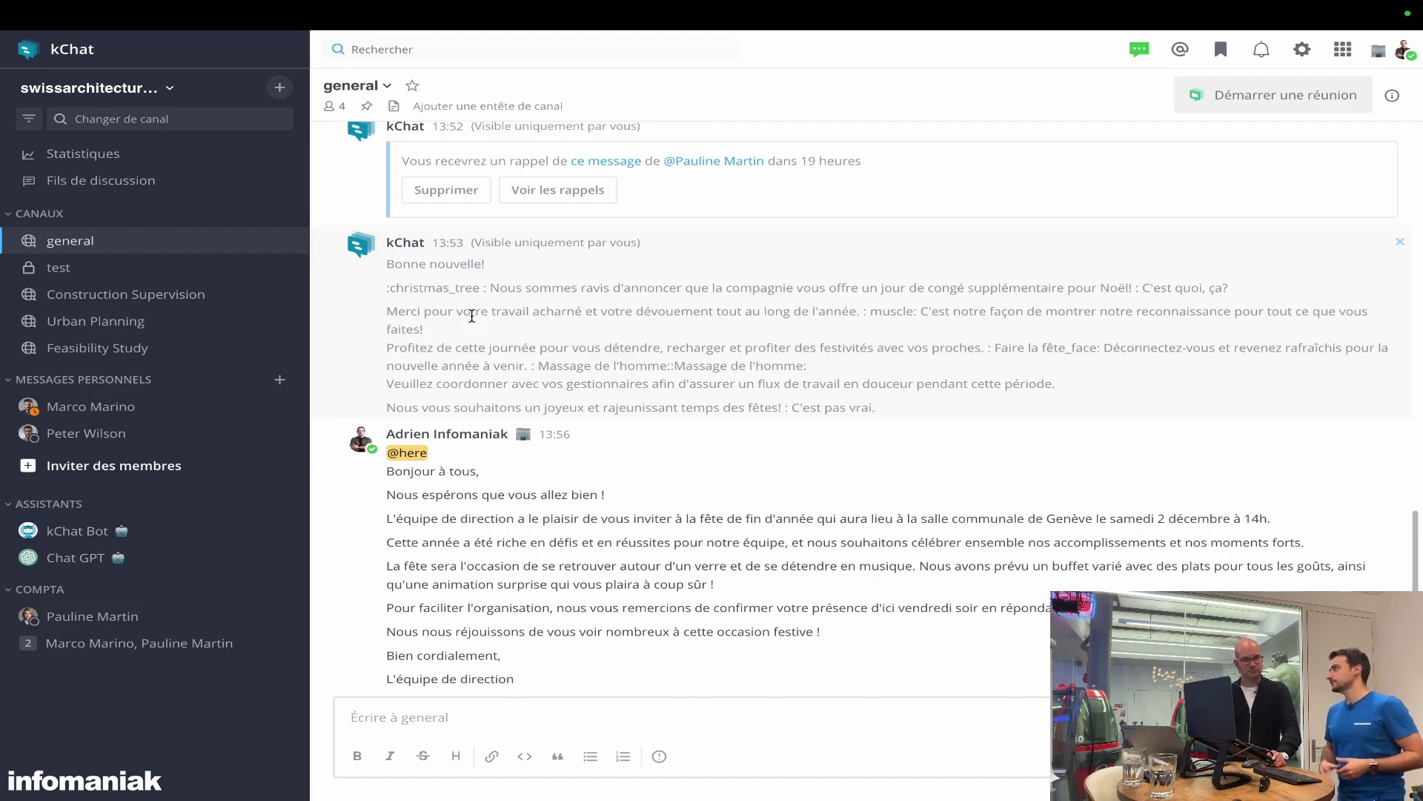
Step: Switch to the open kSuite presentation page in the browser
left_click(74, 251)
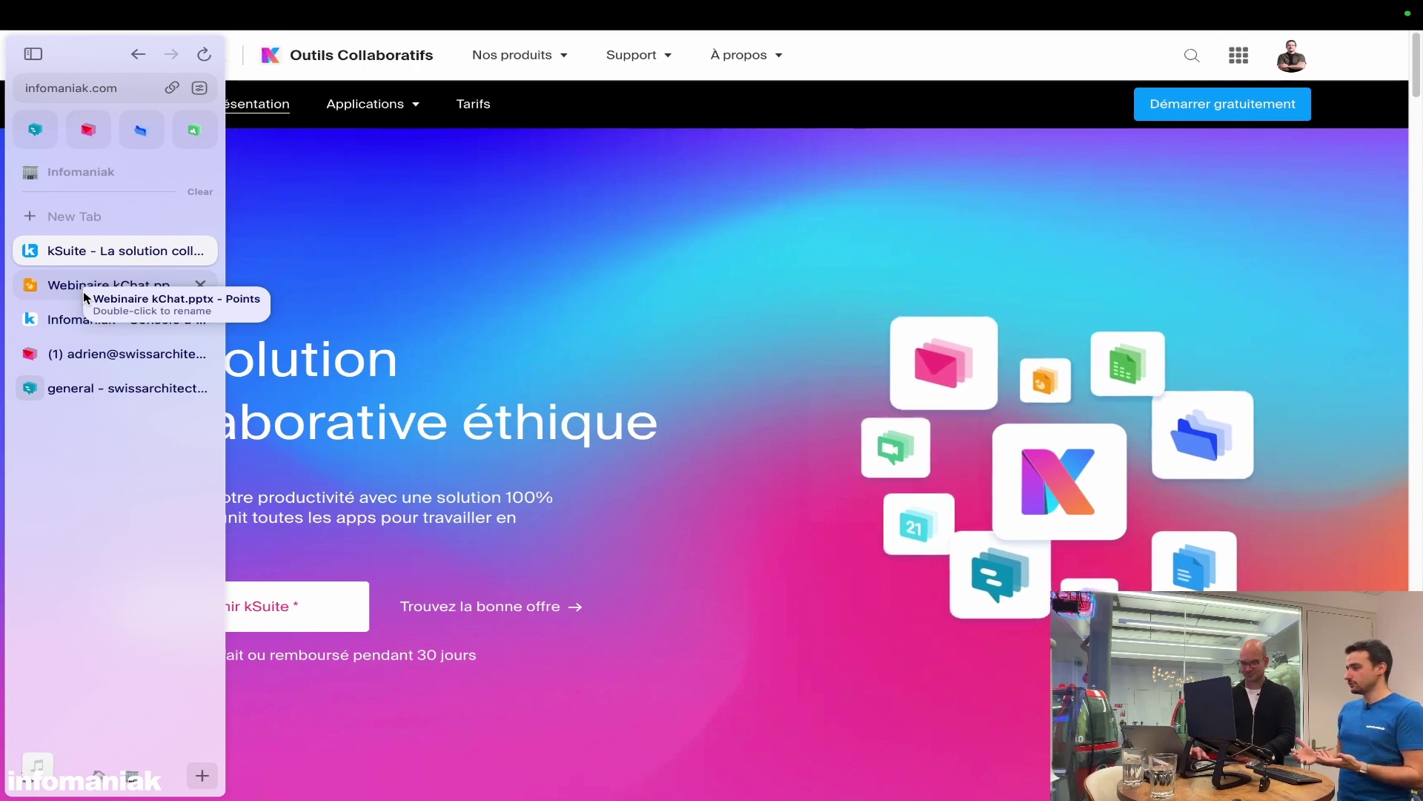
Step: Open the kSuite pricing page and compare the Standard, Pro and Entreprise plans' prices, mail addresses, storage and included applications
left_click(102, 381)
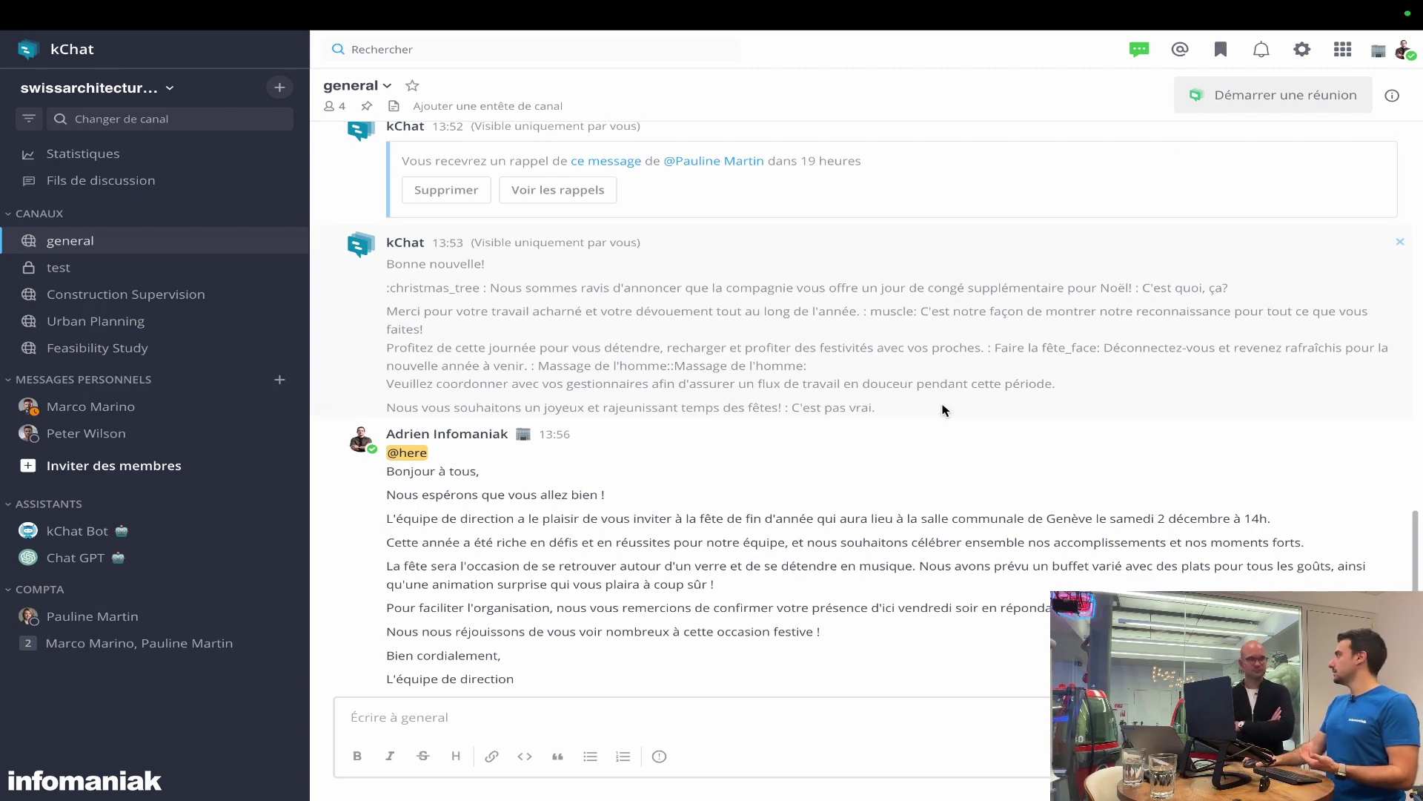
mouse_move(4, 491)
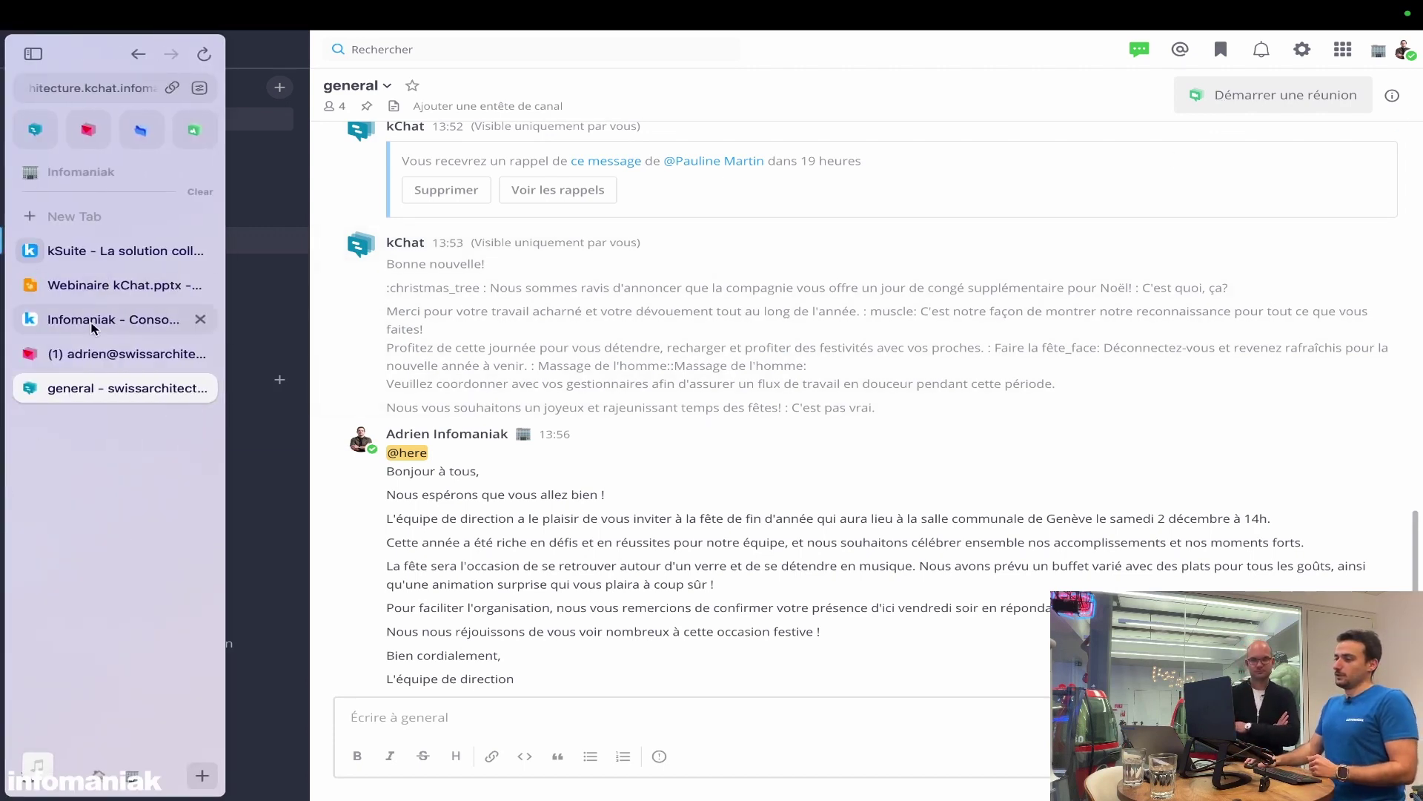
left_click(104, 251)
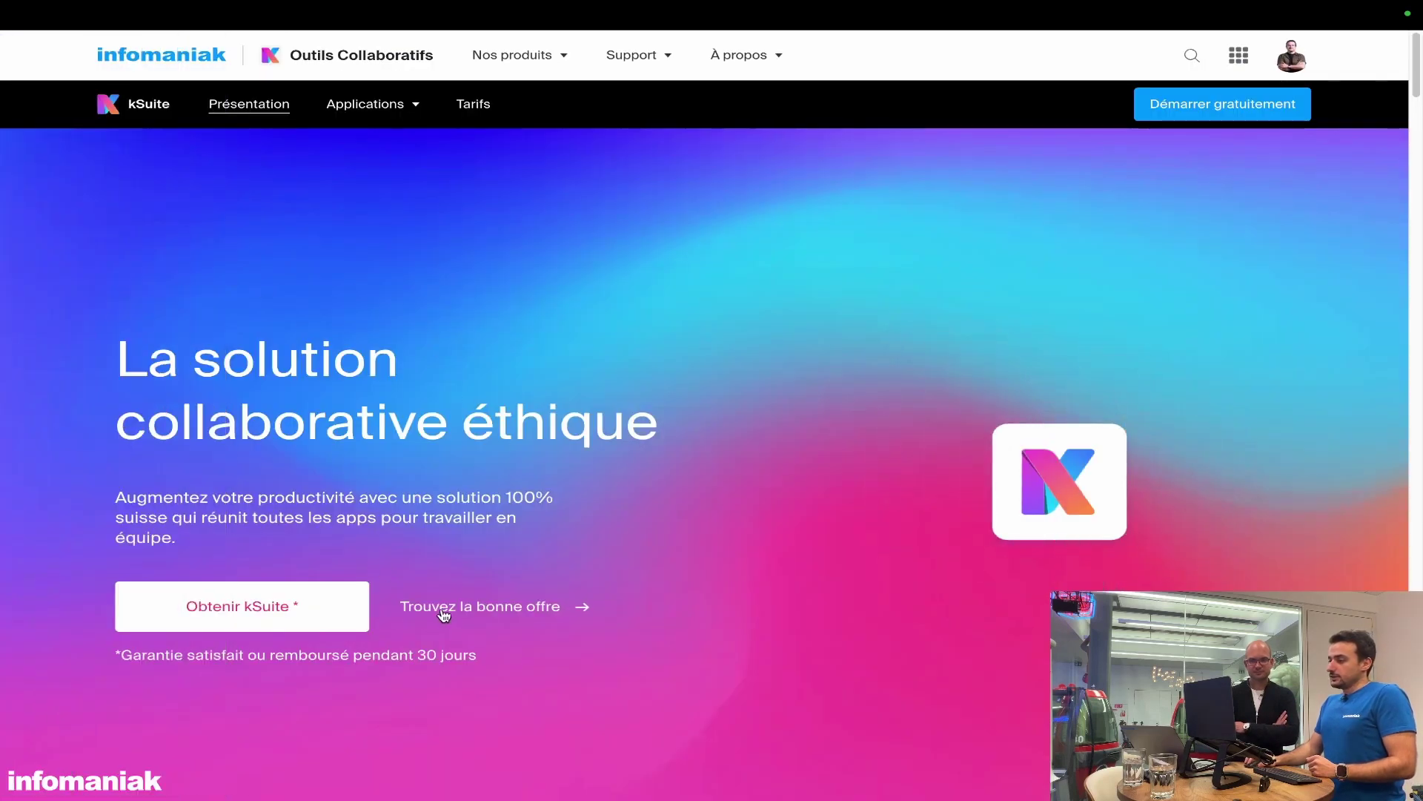
left_click(444, 609)
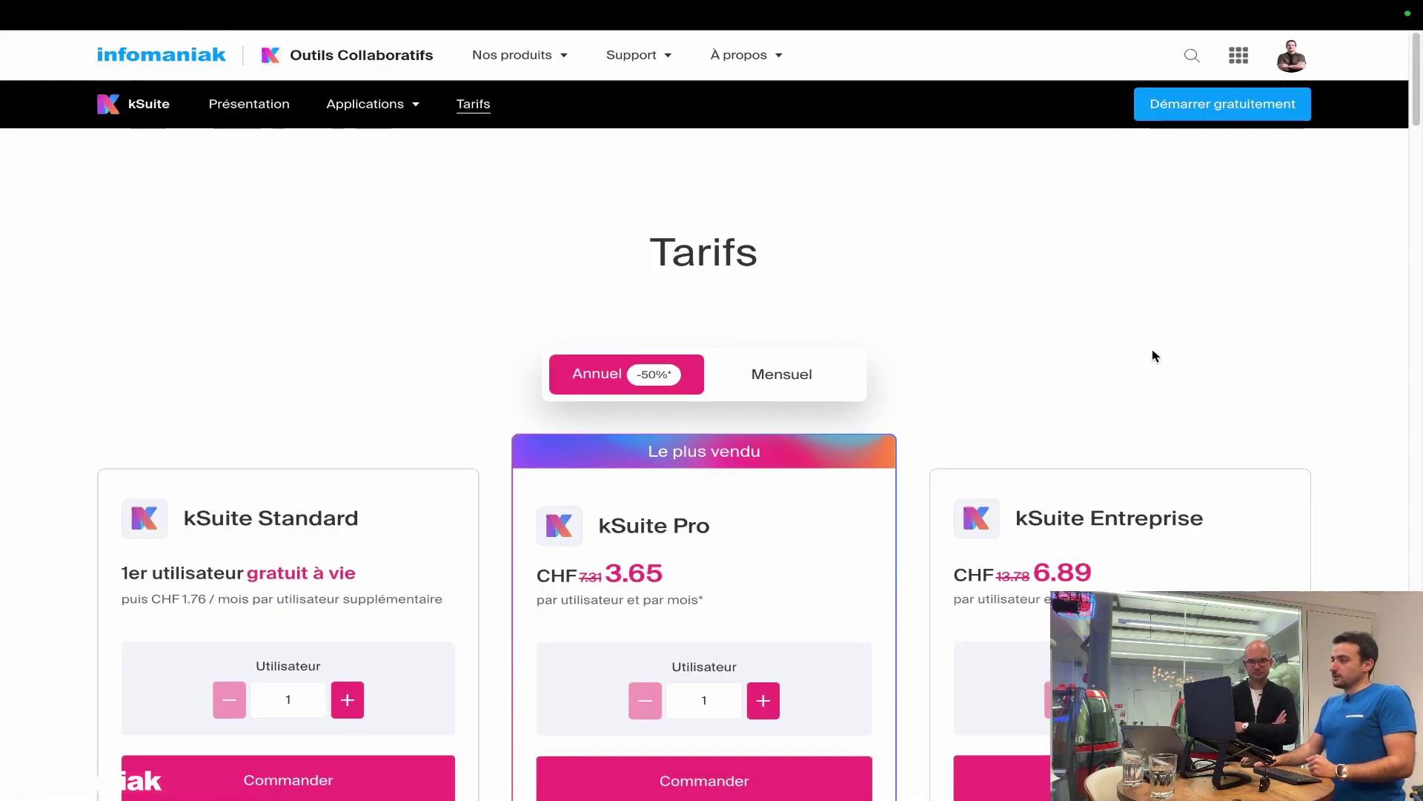
scroll(1154, 356, "down", 1)
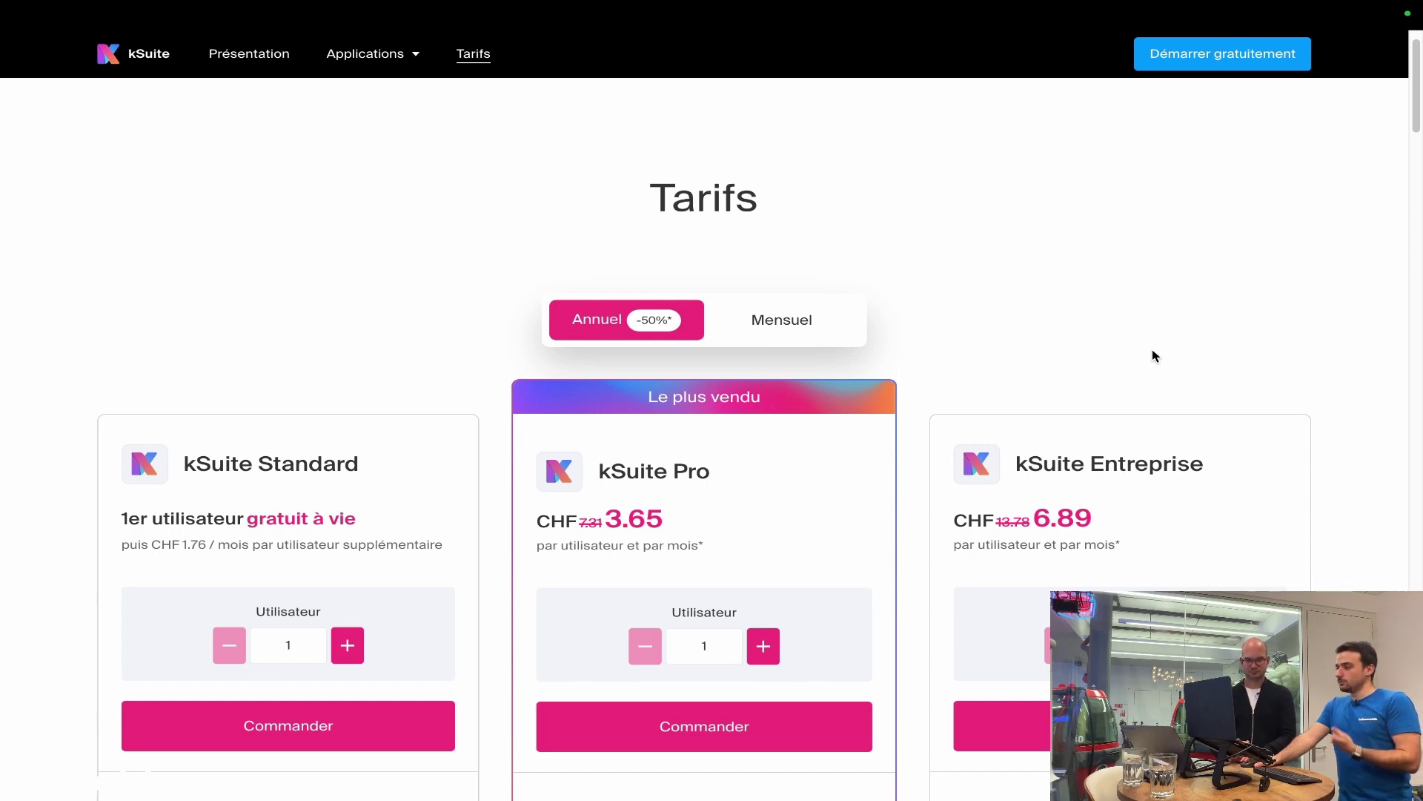
scroll(1154, 355, "down", 3)
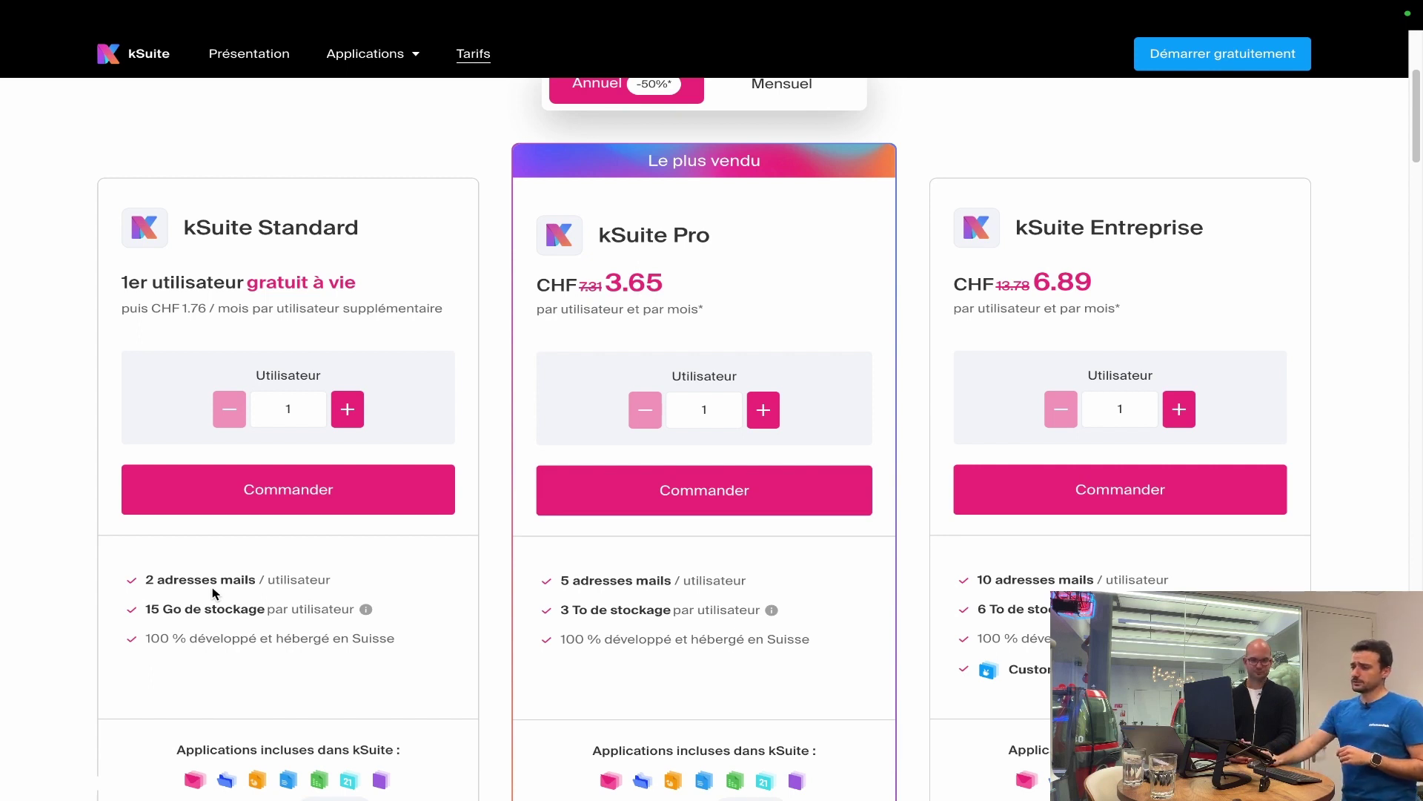
scroll(215, 596, "down", 1)
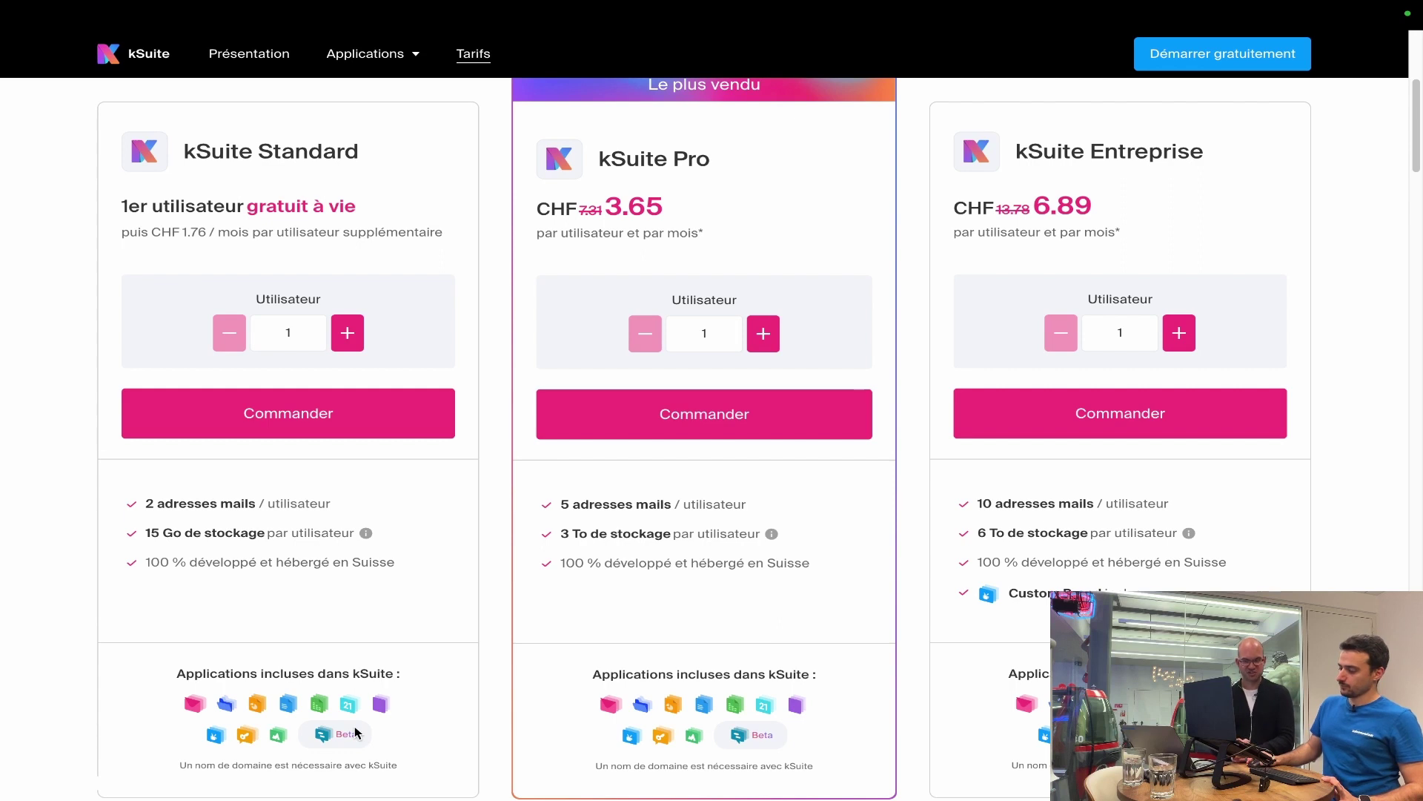
Step: Switch to the Infomaniak administration console and show the overview of available applications and products
mouse_move(2, 483)
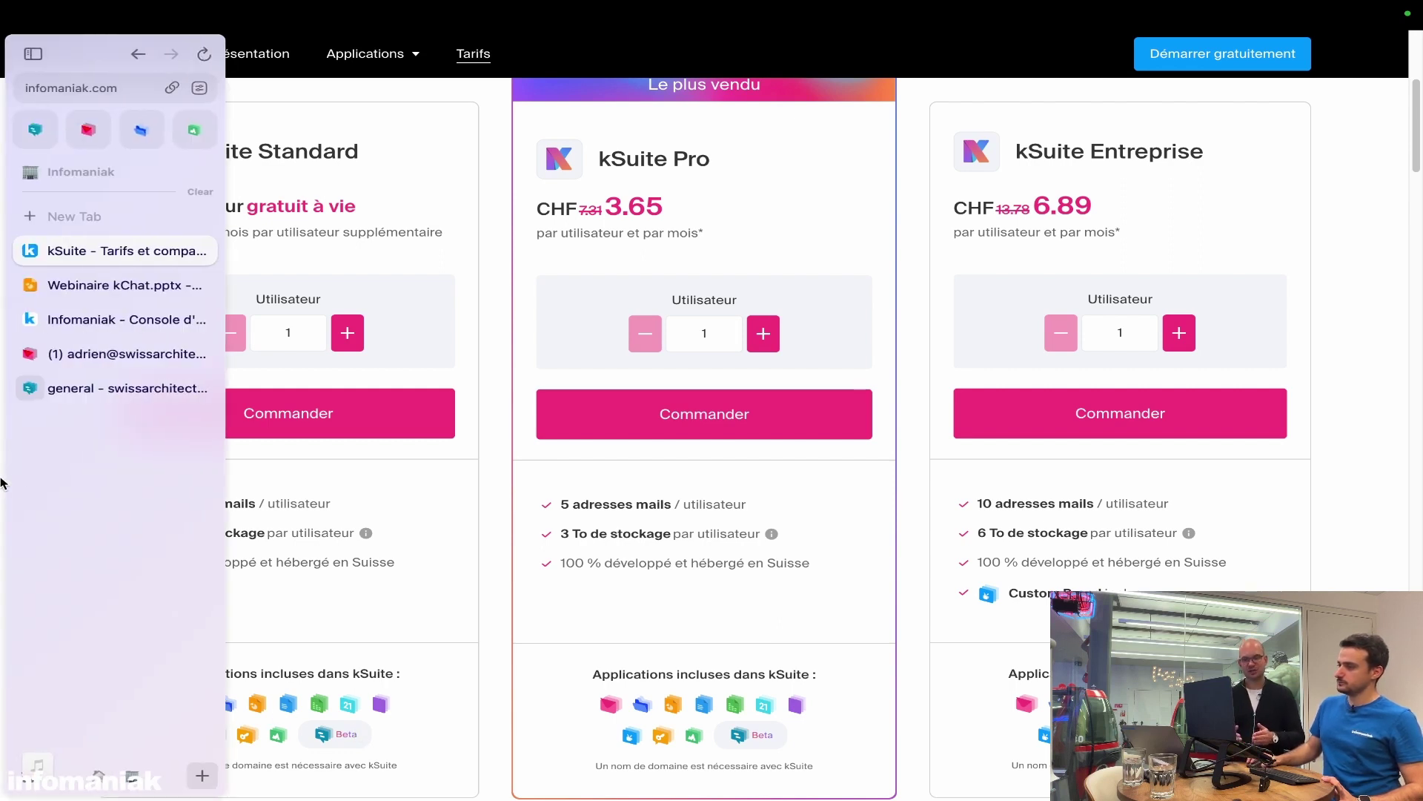
left_click(110, 319)
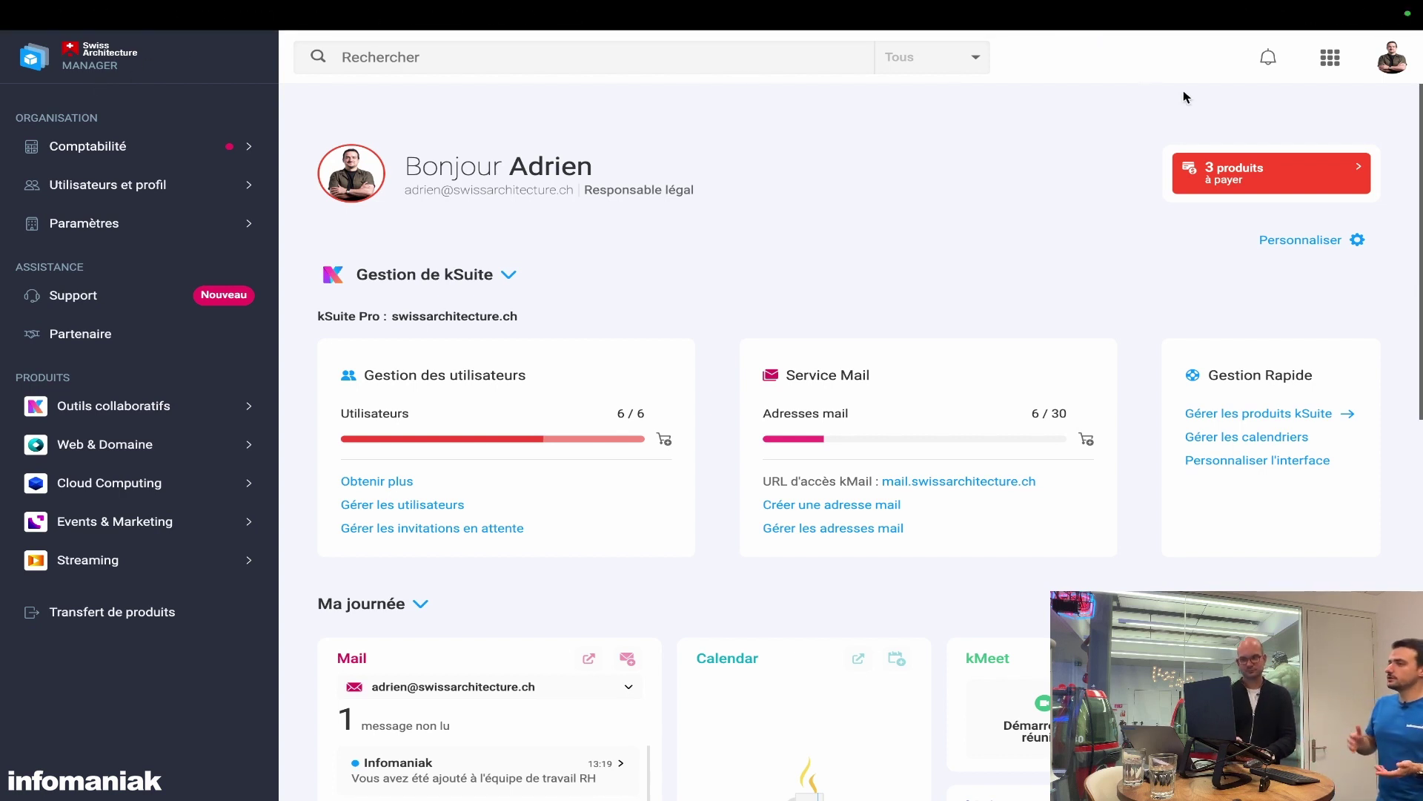
left_click(1310, 66)
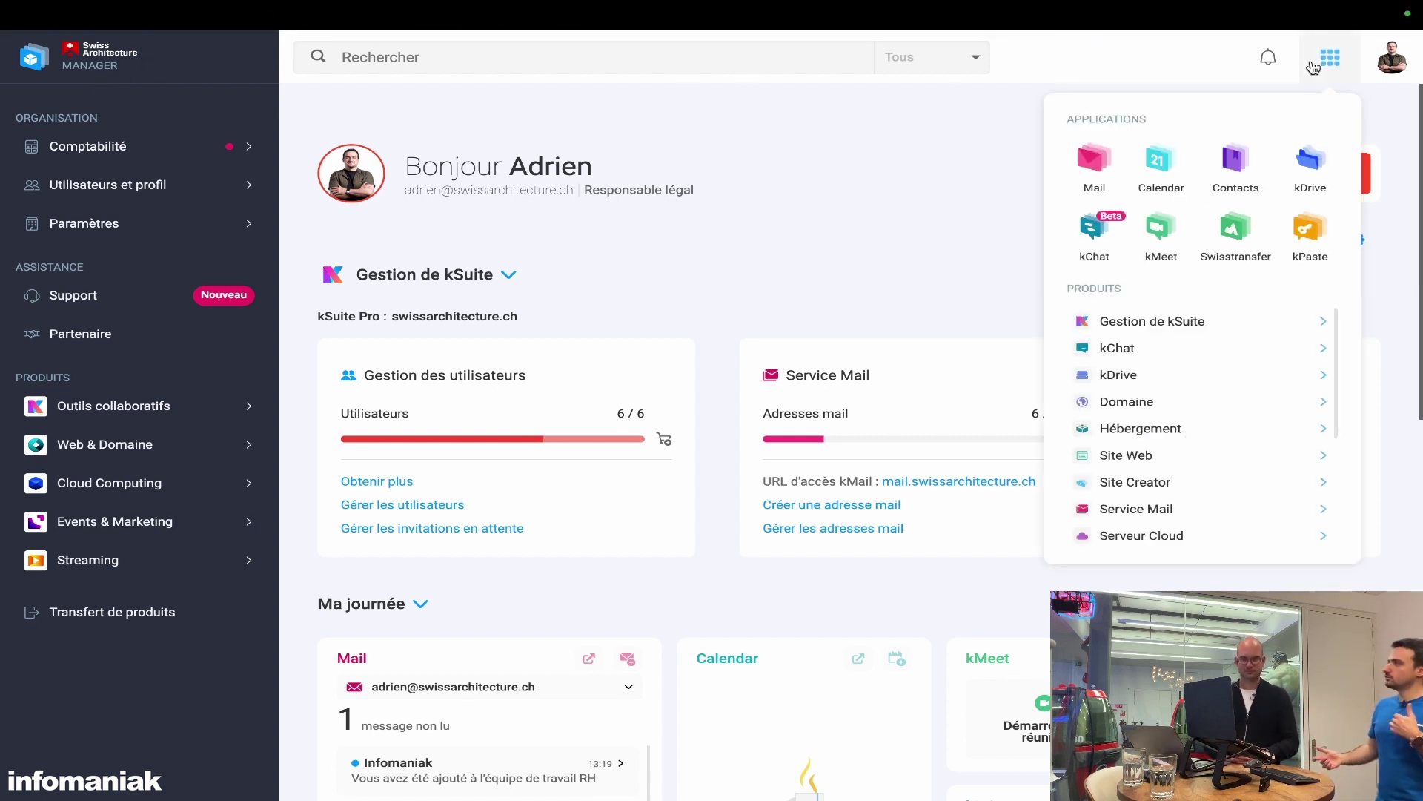